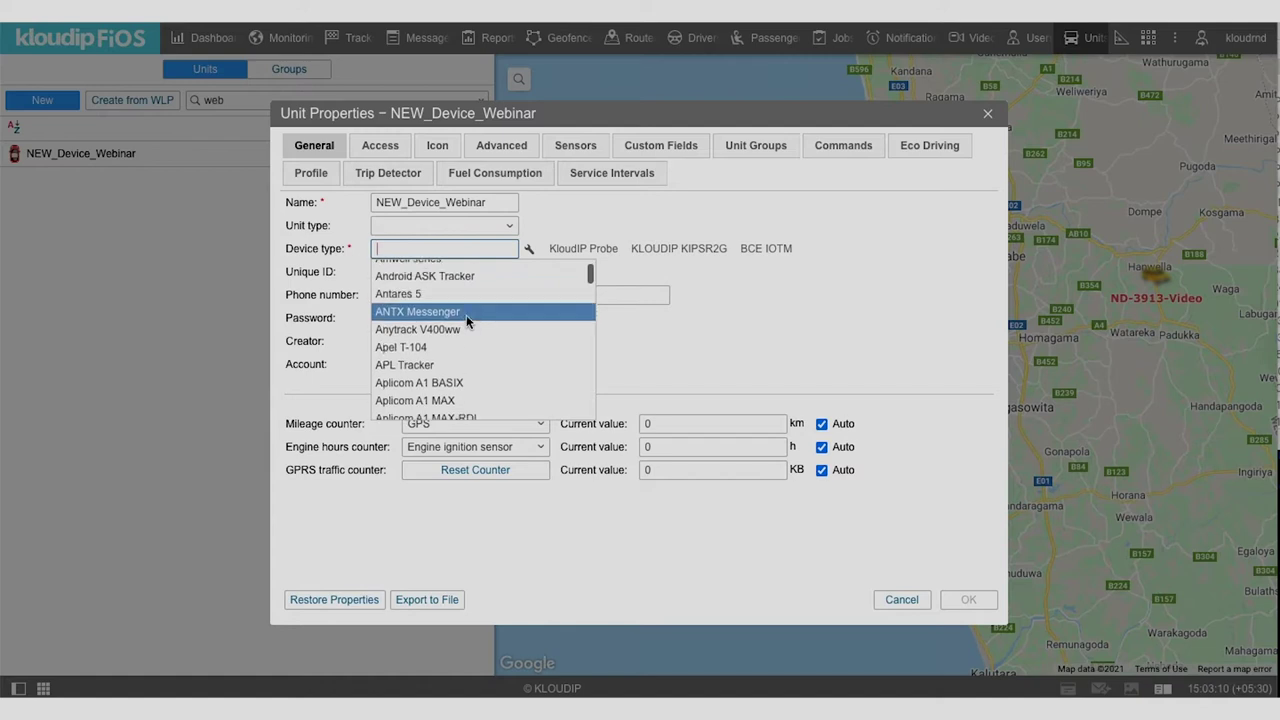
# Step: Examine the unit's device types, sensor list, Eco Driving criteria and advanced properties in the NEW_Device_Webinar unit properties
pyautogui.moveTo(591, 271)
pyautogui.mouseDown()
pyautogui.moveTo(591, 343)
pyautogui.moveTo(586, 287)
pyautogui.mouseUp()
pyautogui.click(584, 222)
pyautogui.click(585, 147)
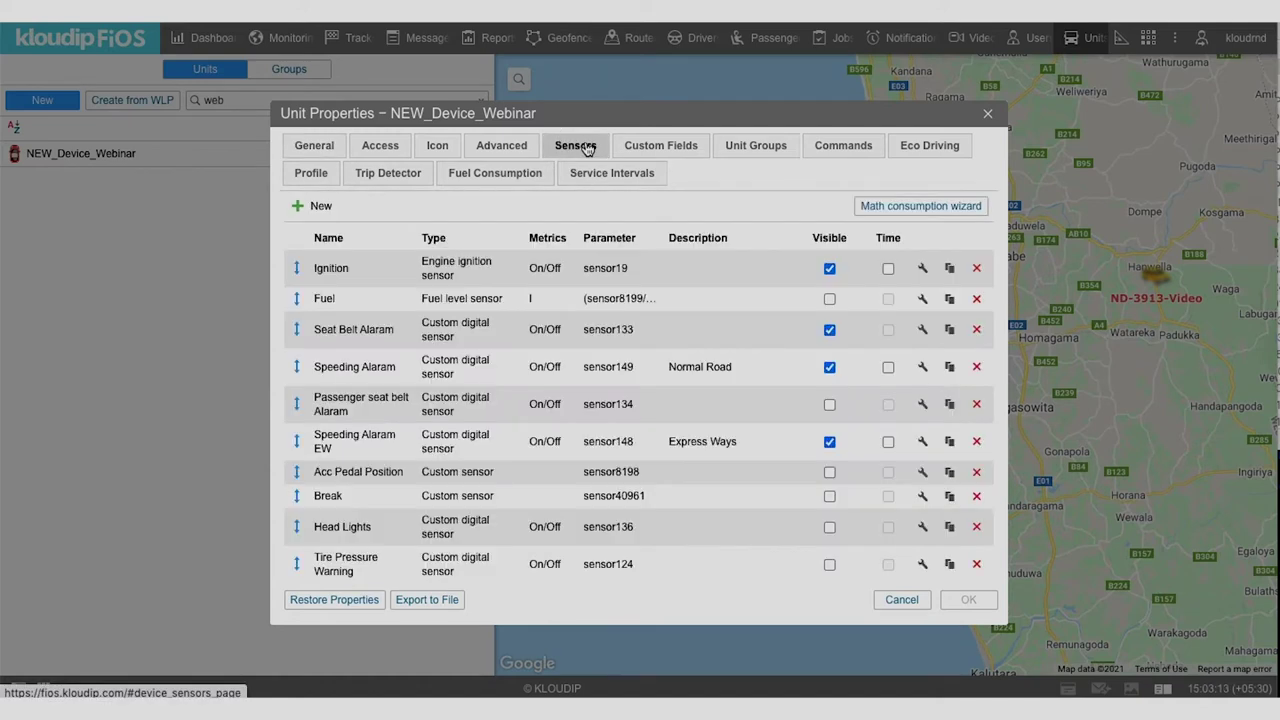
pyautogui.scroll(-5, 706, 311)
pyautogui.scroll(2, 706, 311)
pyautogui.scroll(3, 706, 318)
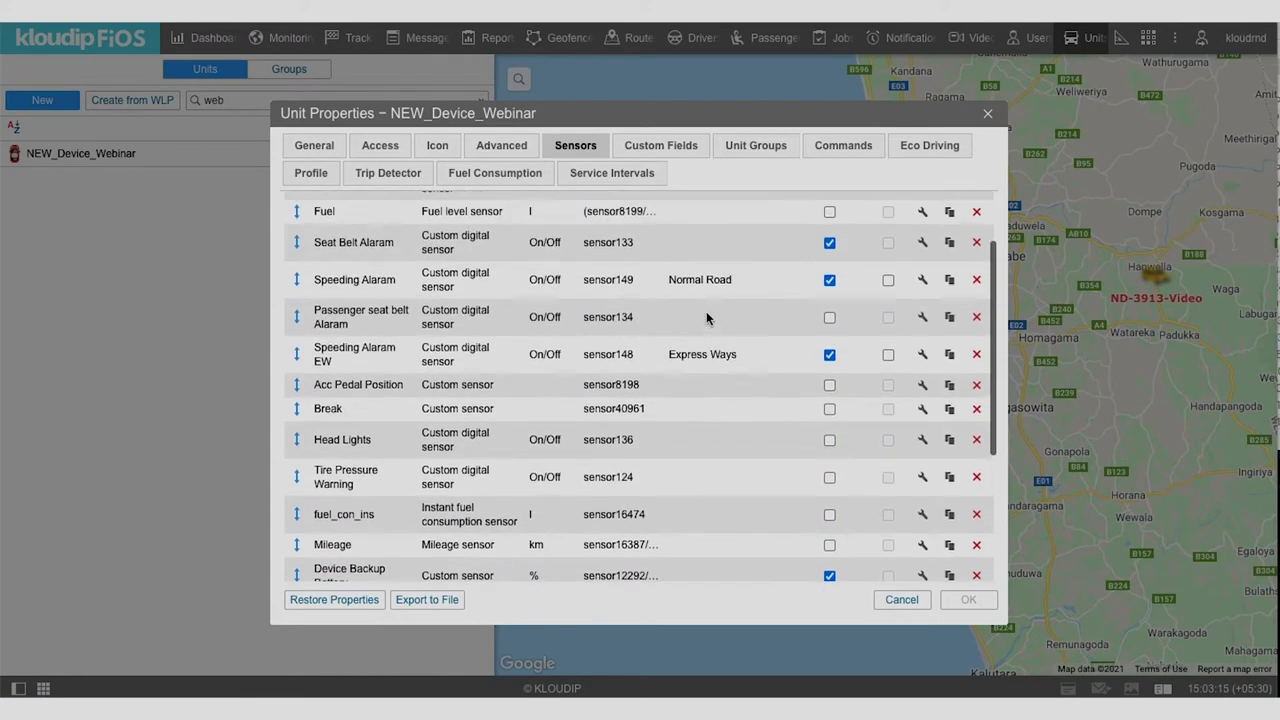
pyautogui.scroll(-3, 693, 378)
pyautogui.scroll(-2, 693, 380)
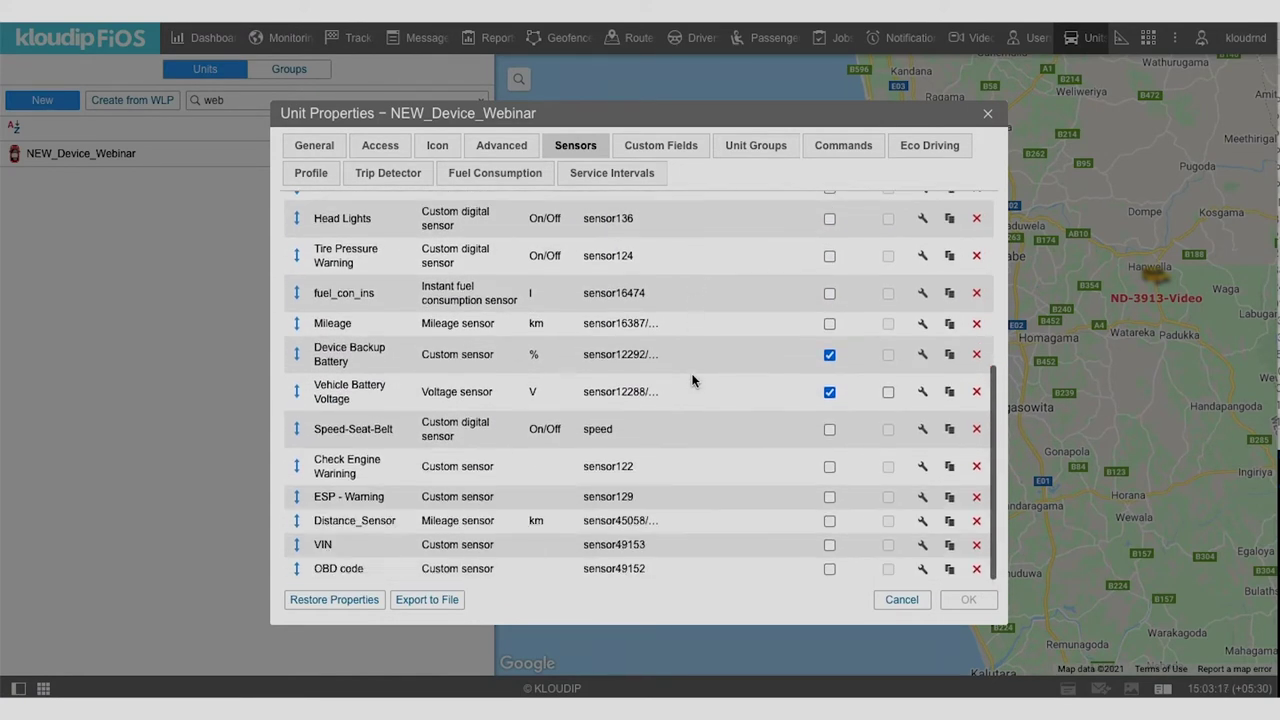
pyautogui.click(928, 147)
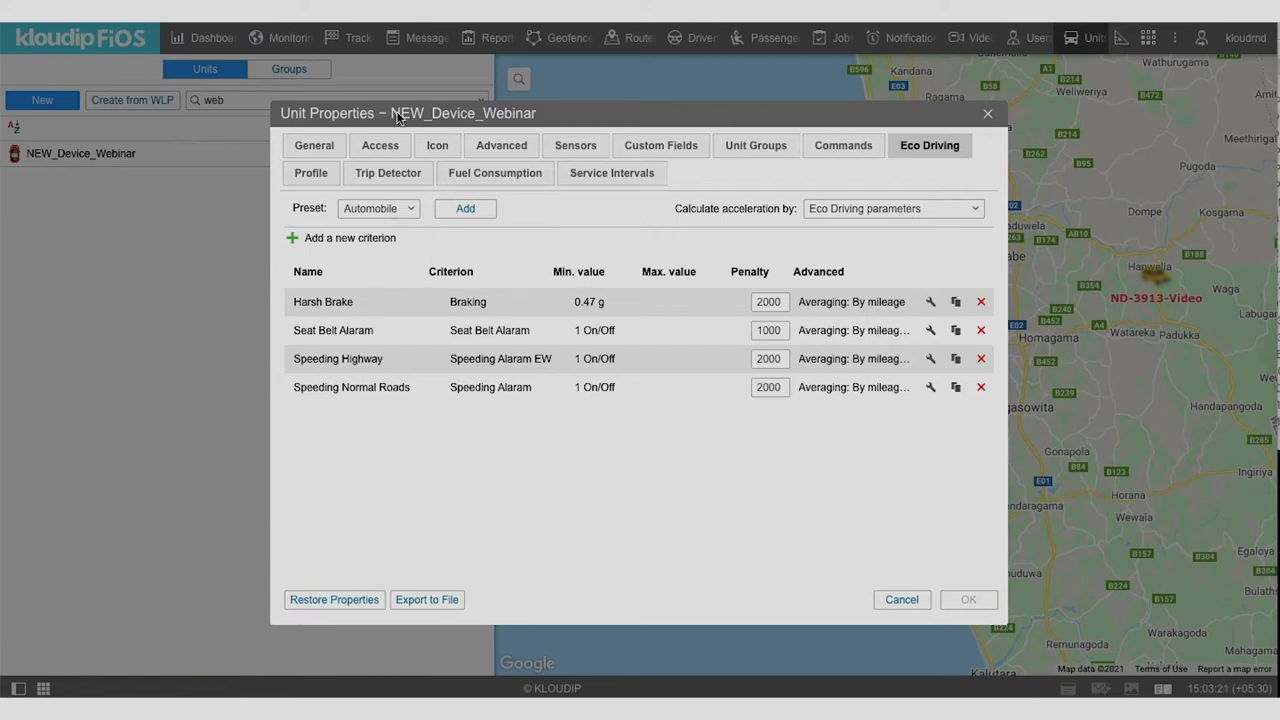
pyautogui.click(314, 145)
pyautogui.click(501, 145)
pyautogui.scroll(-3, 726, 418)
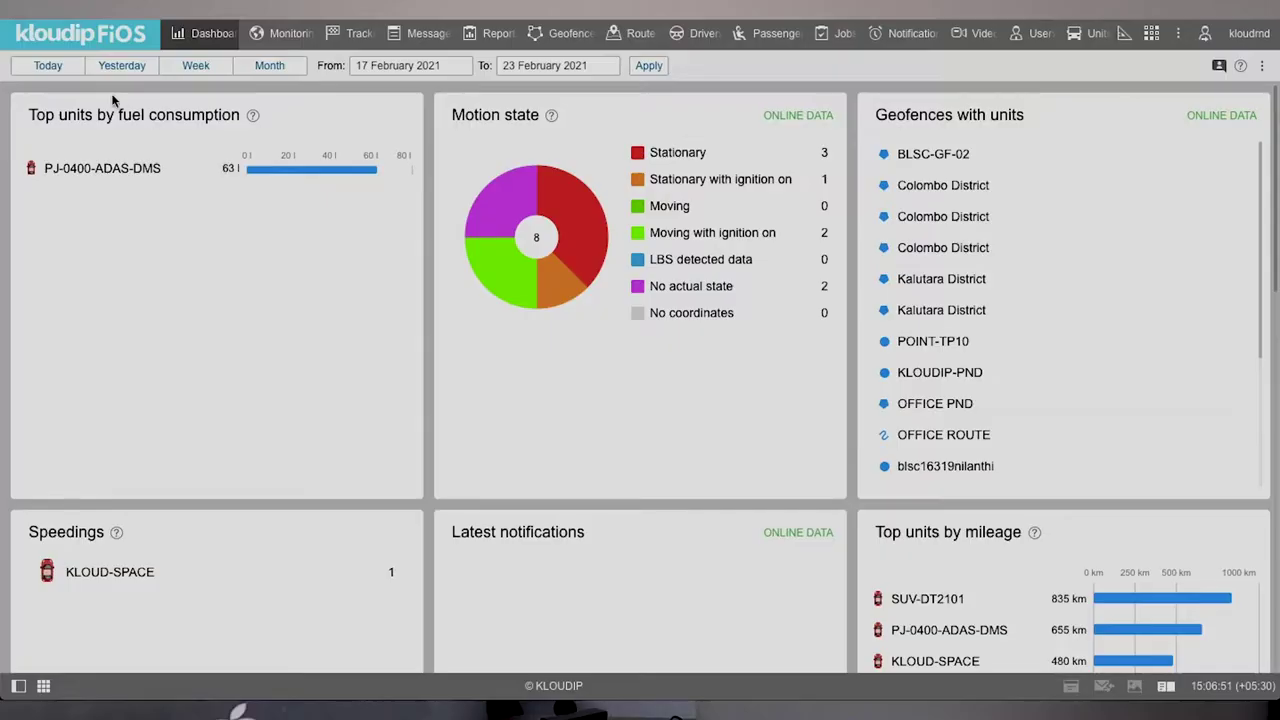
# Step: Look over the dashboard widgets and move the Mileage widget to the first position on the dashboard
pyautogui.scroll(-2, 537, 303)
pyautogui.scroll(2, 537, 303)
pyautogui.scroll(-10, 537, 303)
pyautogui.scroll(4, 537, 303)
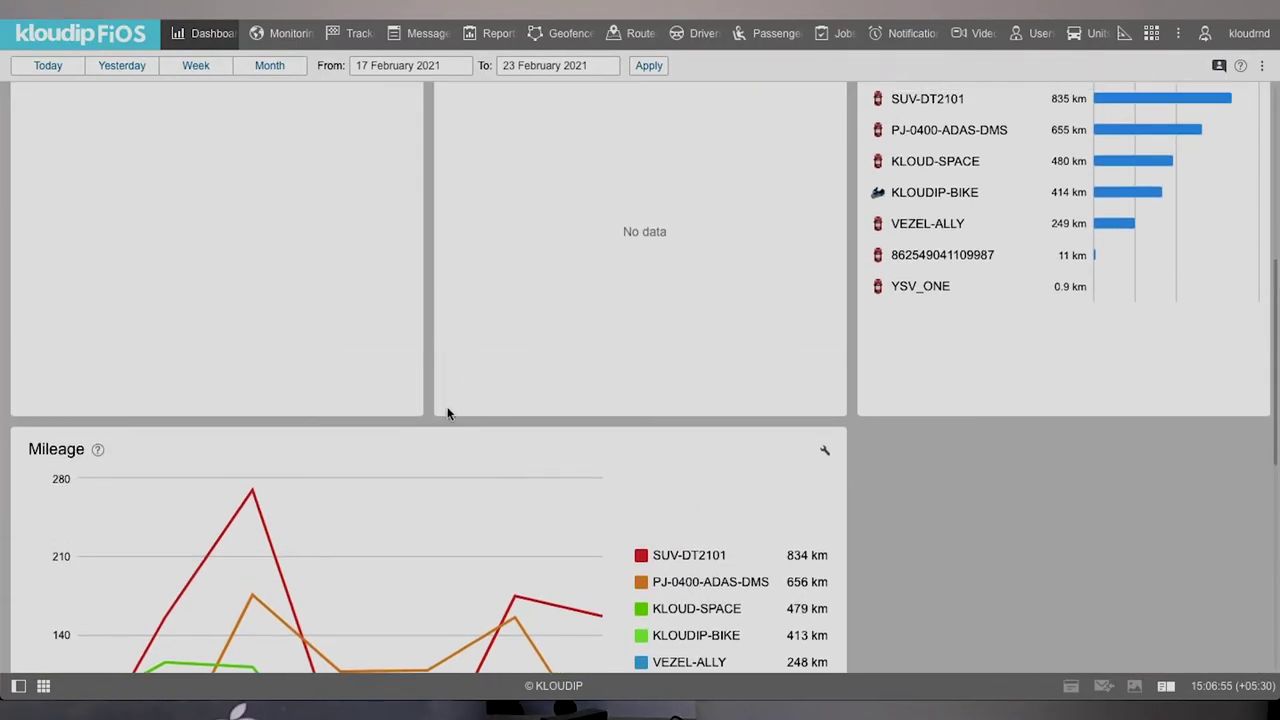
pyautogui.moveTo(89, 429); pyautogui.dragTo(329, 386)
pyautogui.scroll(5, 329, 386)
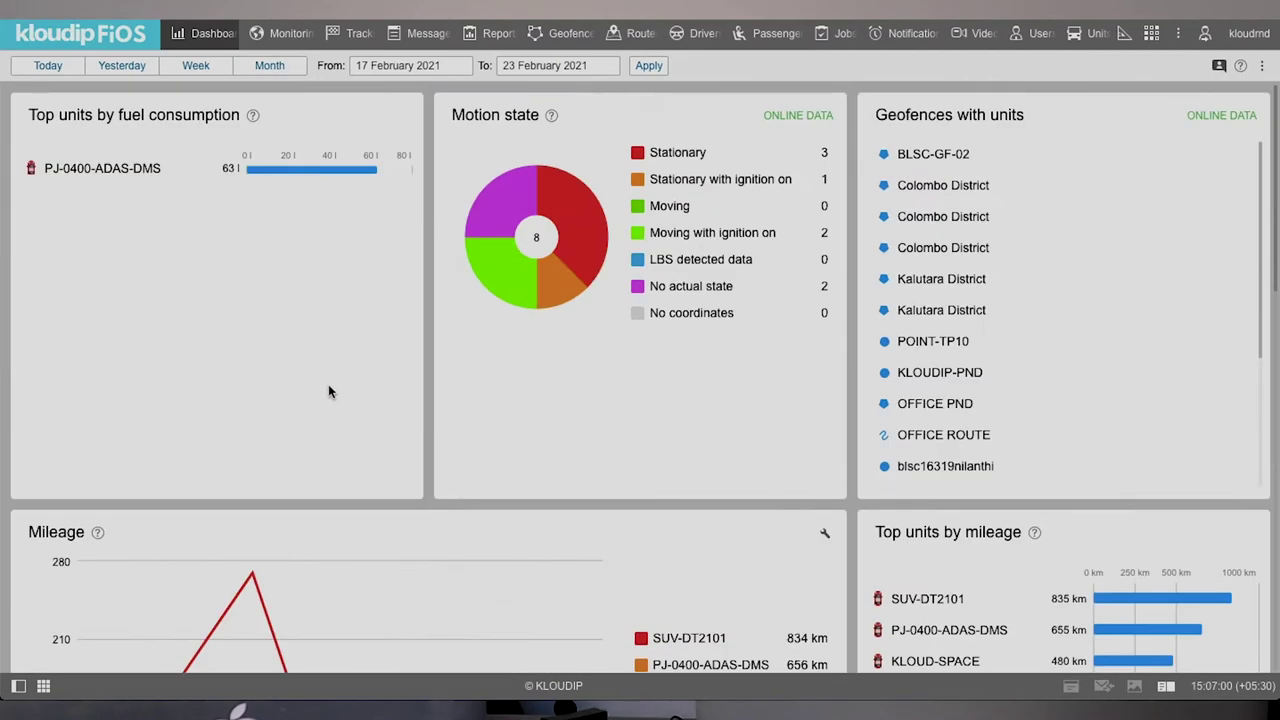
pyautogui.moveTo(213, 524); pyautogui.dragTo(300, 190)
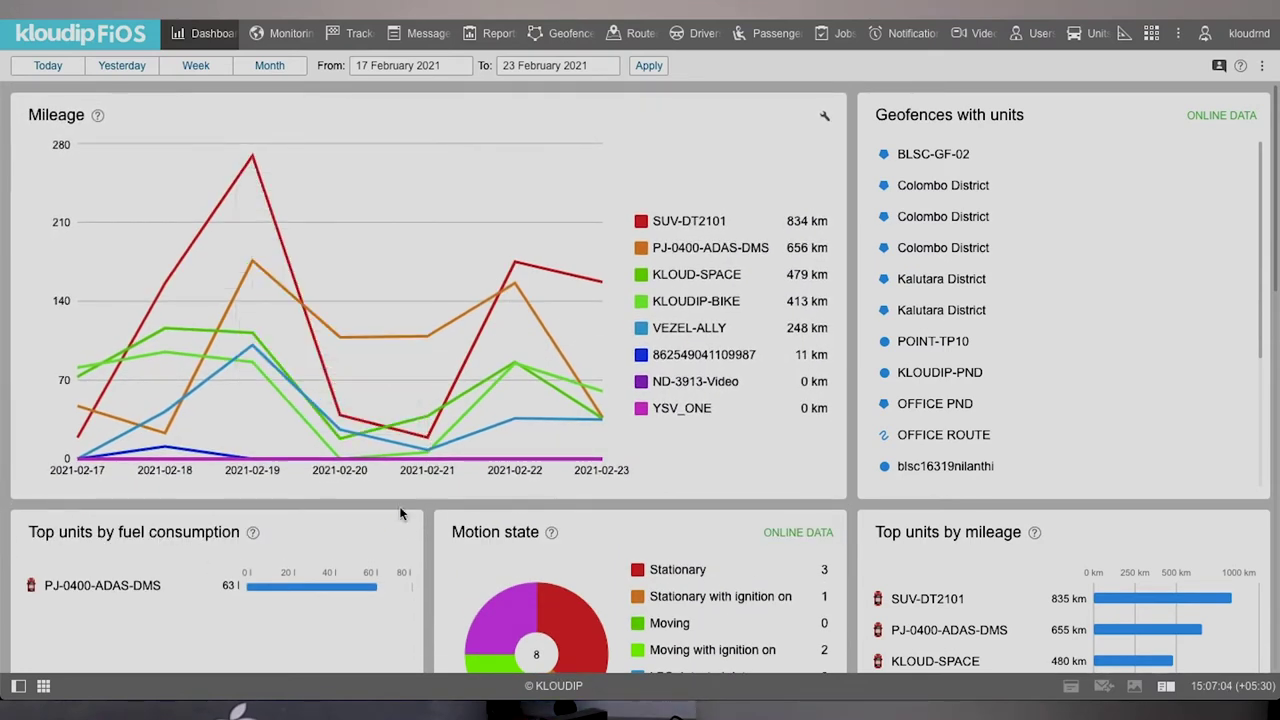
# Step: Hide the Motion state, Geofences and Notifications widgets on the dashboard
pyautogui.scroll(-3, 971, 403)
pyautogui.scroll(3, 1176, 216)
pyautogui.click(1262, 66)
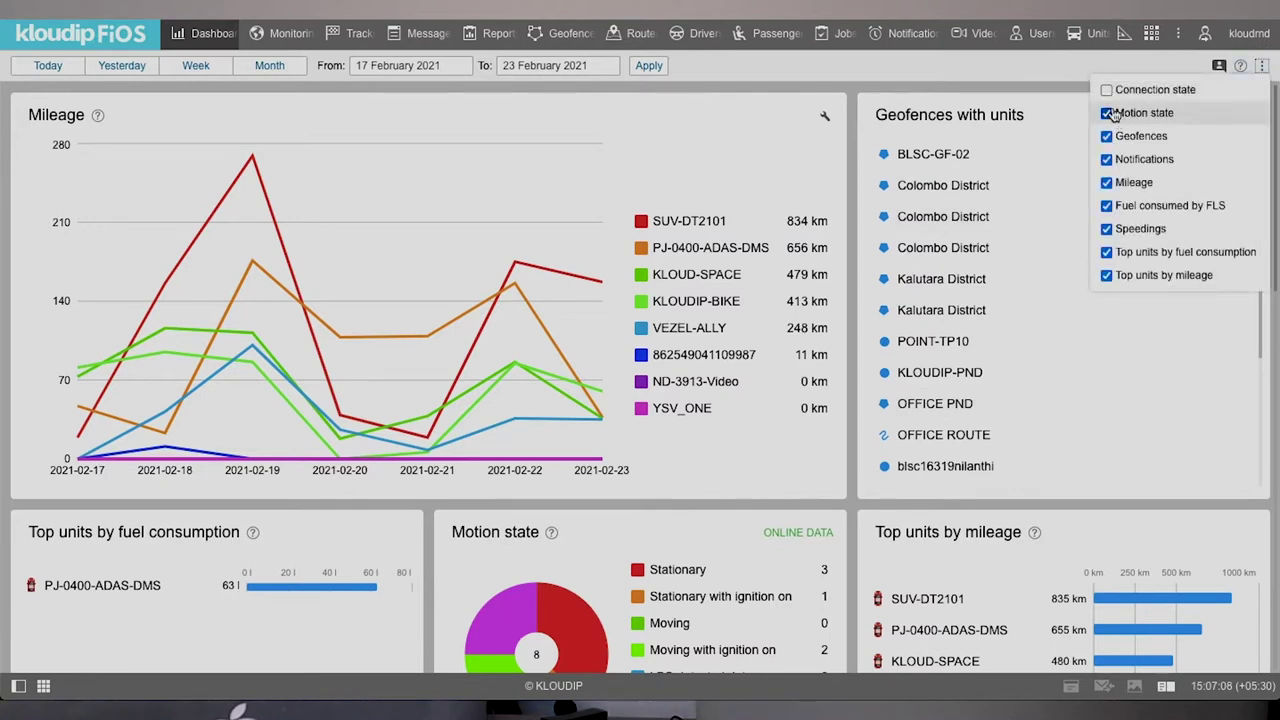
pyautogui.click(1107, 113)
pyautogui.click(1107, 136)
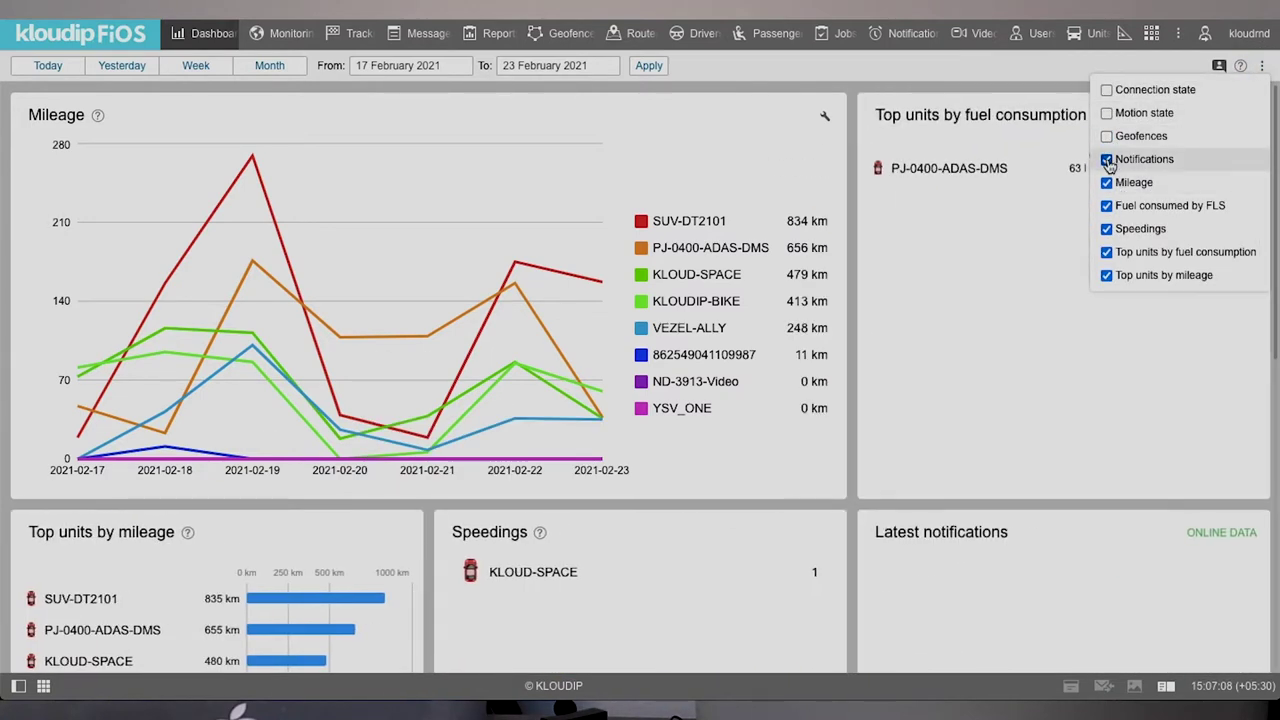
pyautogui.click(1107, 159)
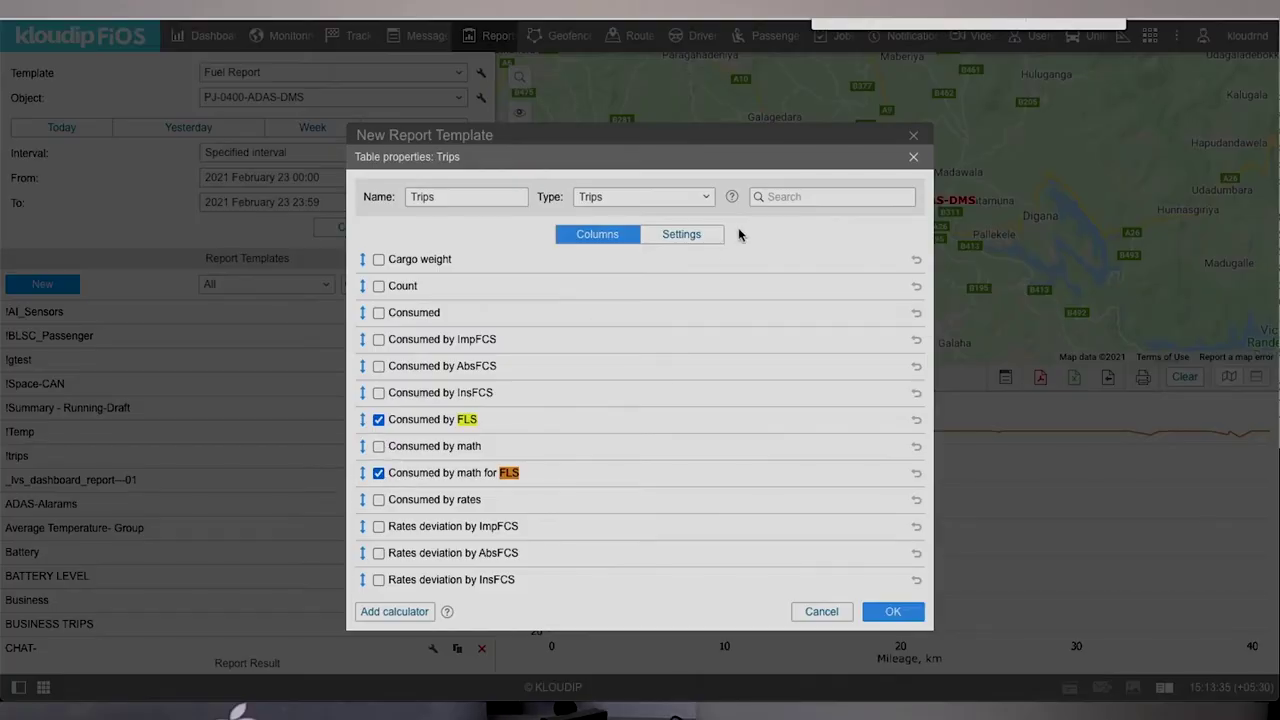
# Step: Add grouping by Unit to the Trips table, review its filter settings and columns, and confirm the table properties
pyautogui.click(700, 236)
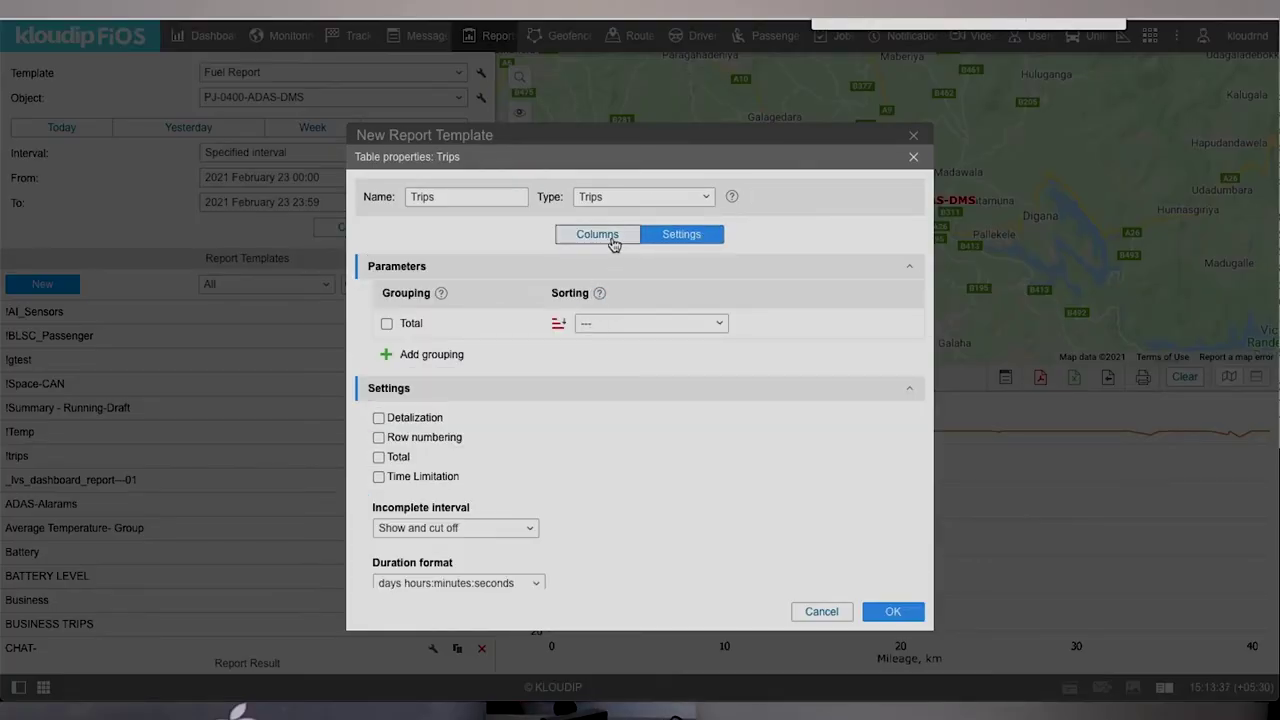
pyautogui.click(428, 352)
pyautogui.click(425, 356)
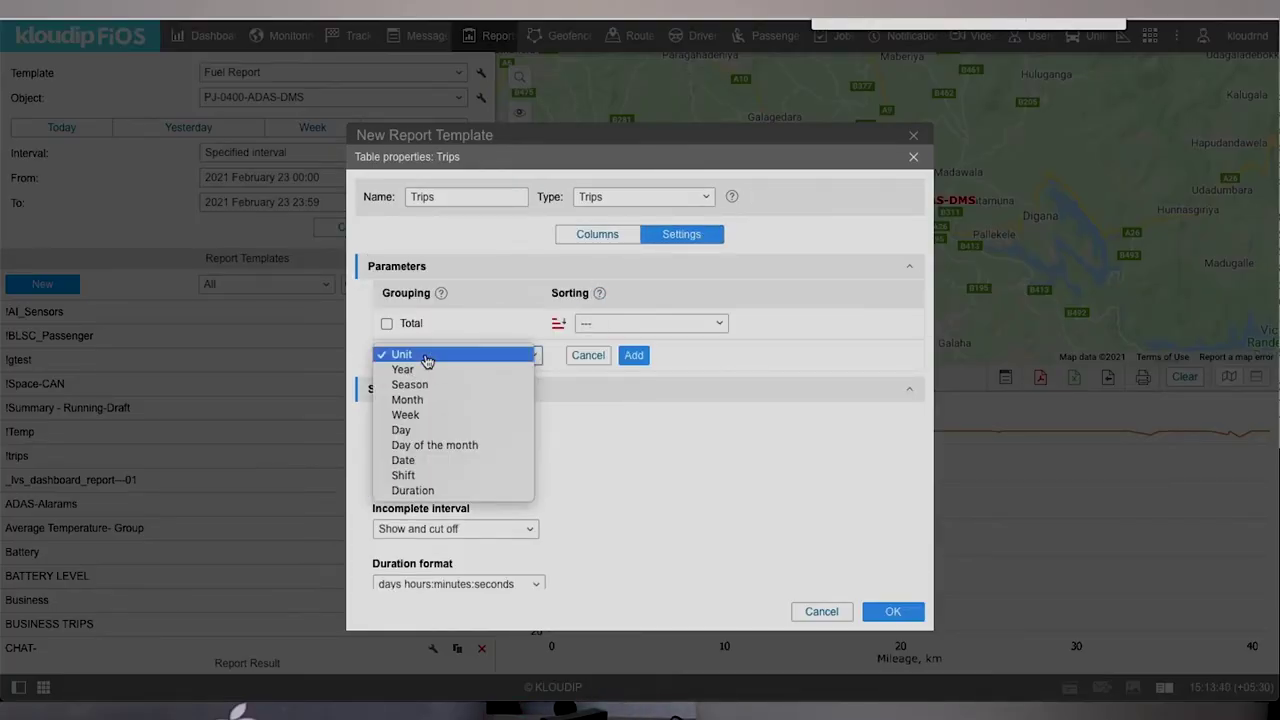
pyautogui.click(426, 356)
pyautogui.click(634, 355)
pyautogui.scroll(-10, 531, 451)
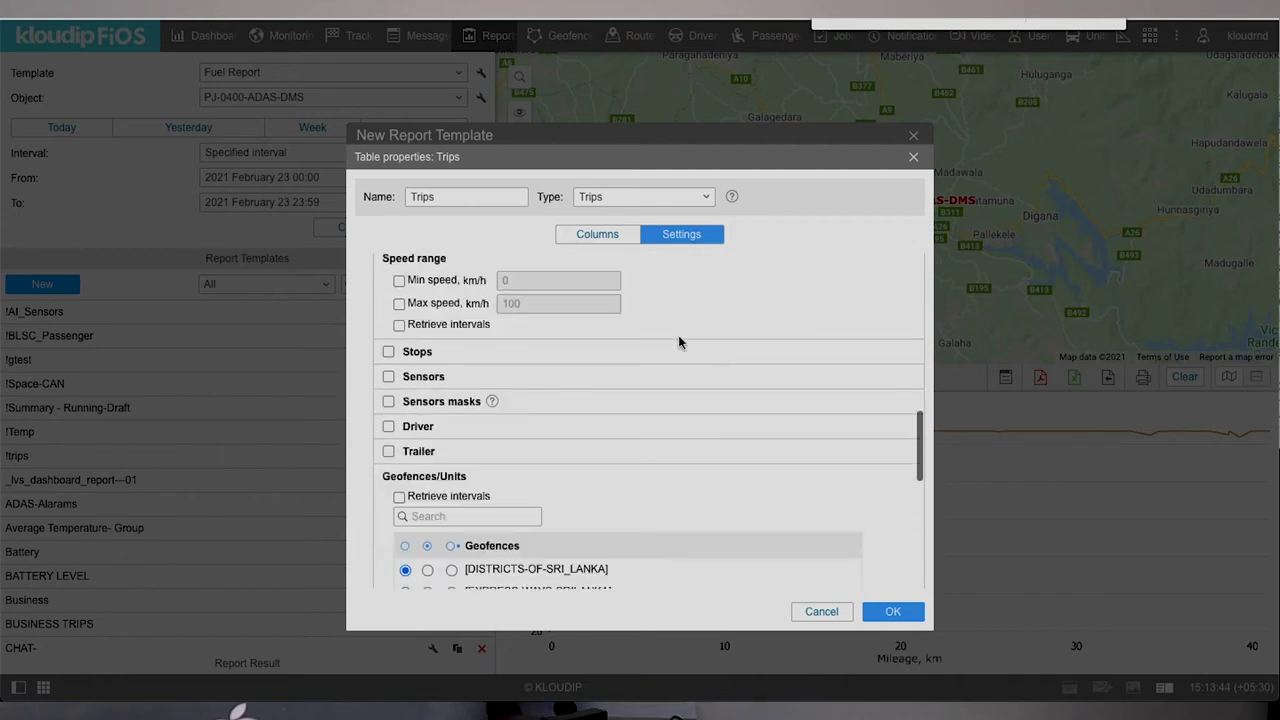
pyautogui.scroll(-10, 553, 417)
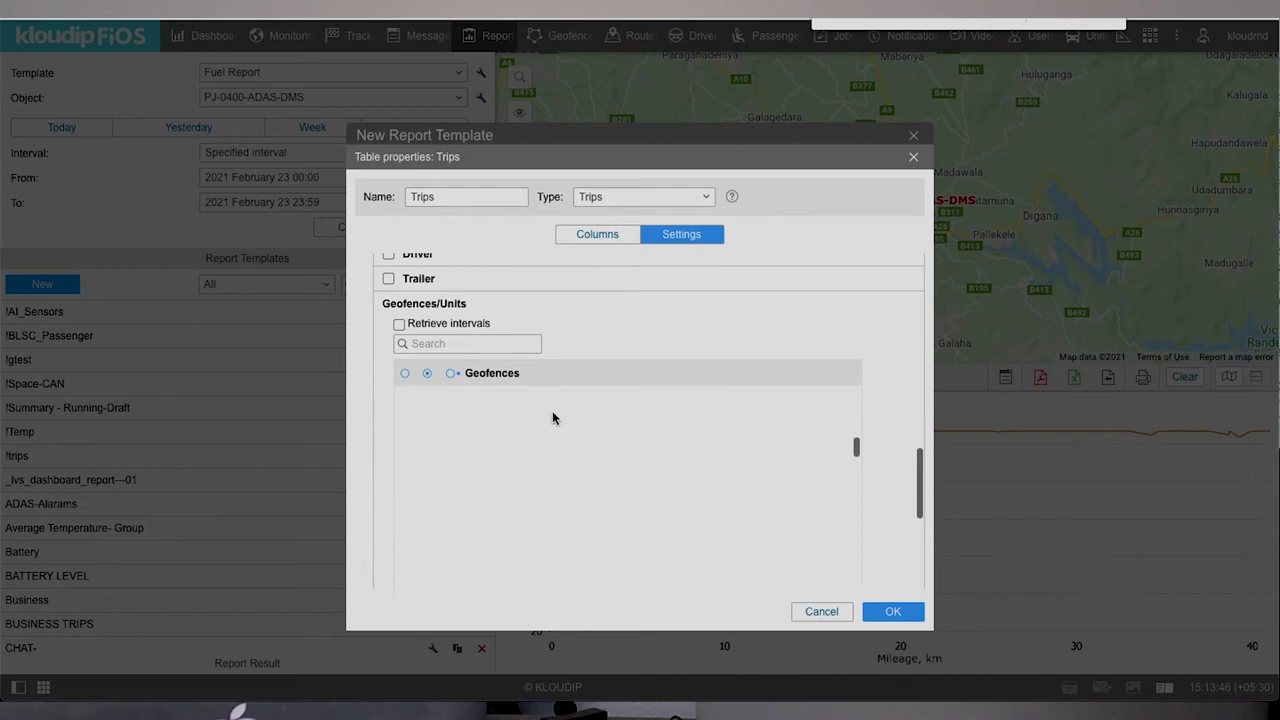
pyautogui.click(606, 240)
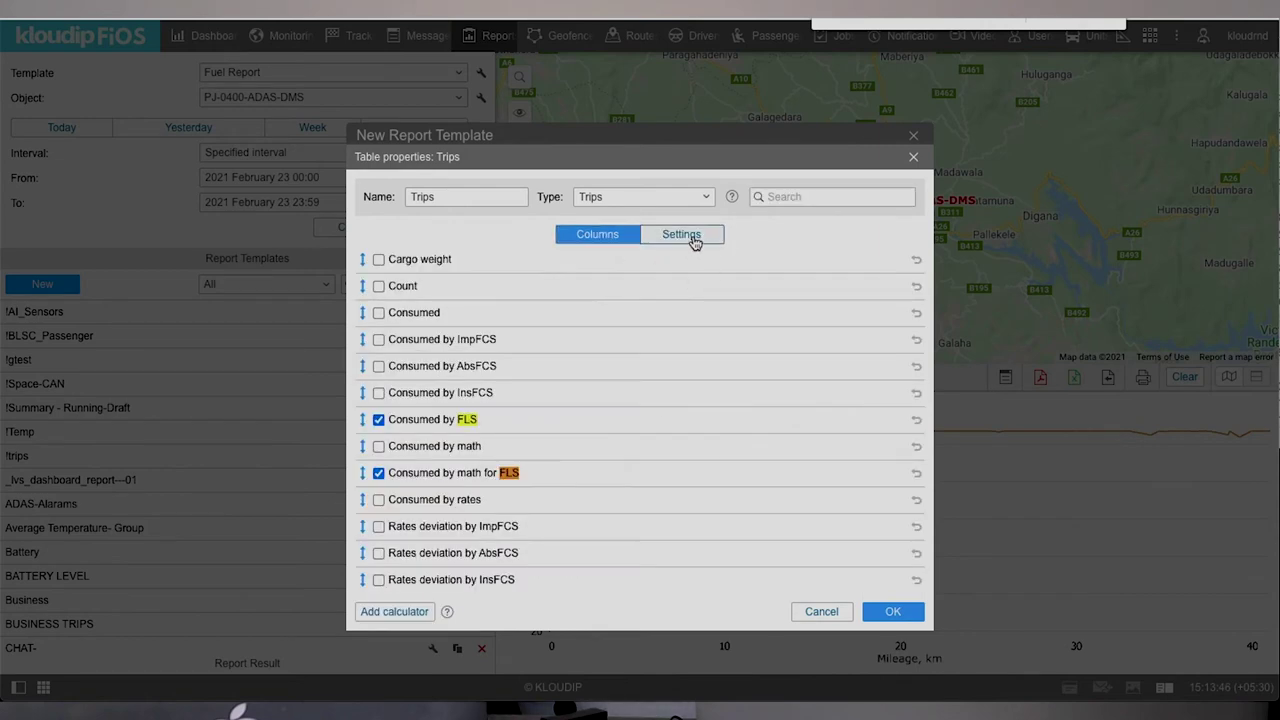
pyautogui.click(893, 611)
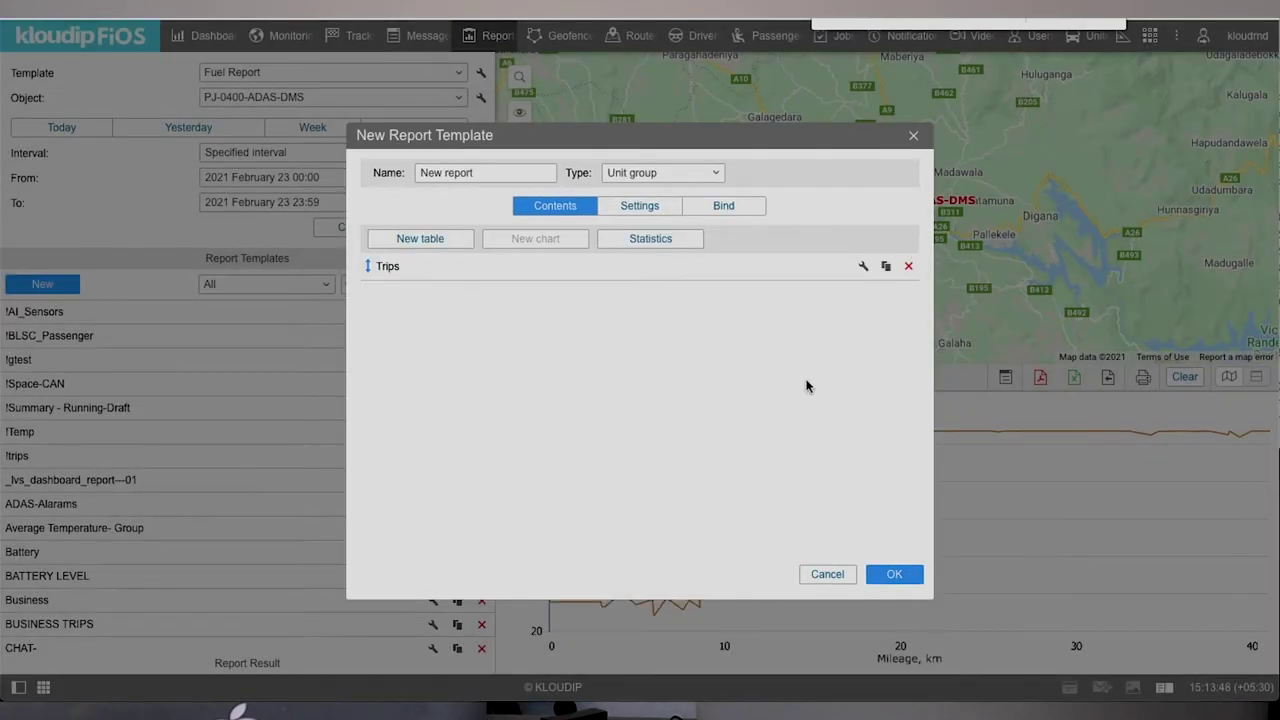
# Step: Enable Skip empty rows in the report template's general settings and Filling markers in its map output
pyautogui.click(649, 210)
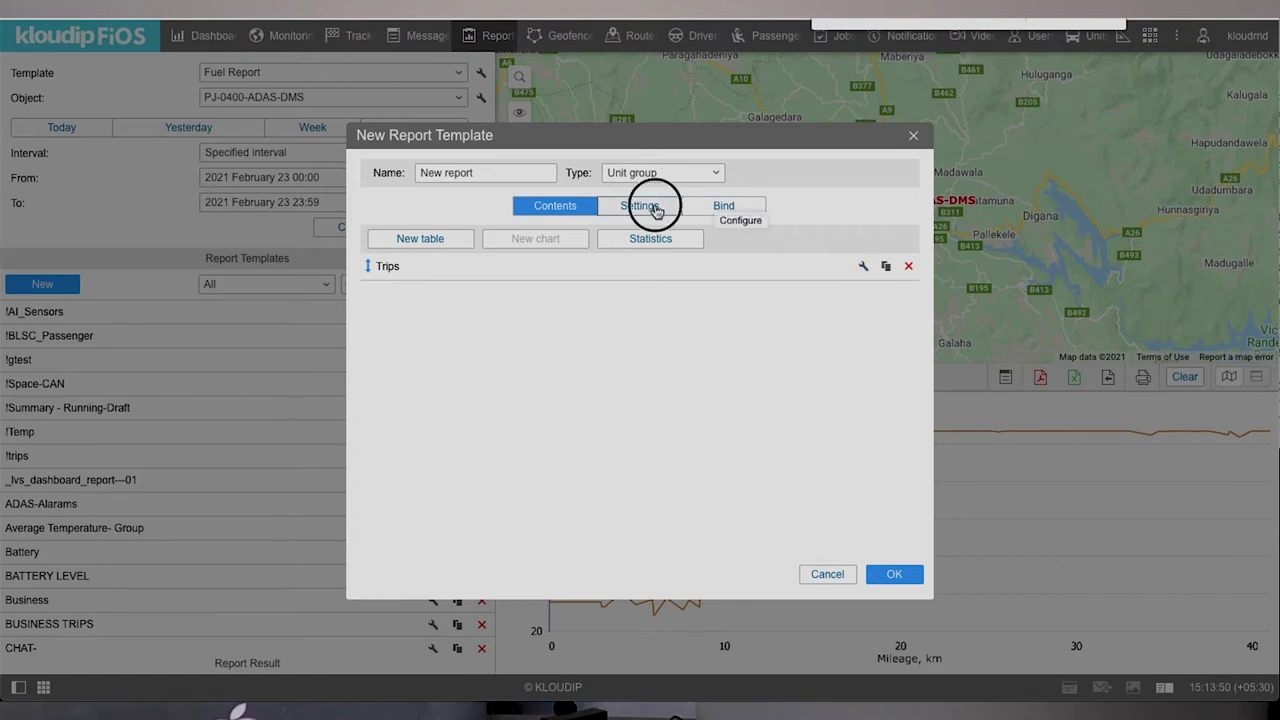
pyautogui.click(368, 262)
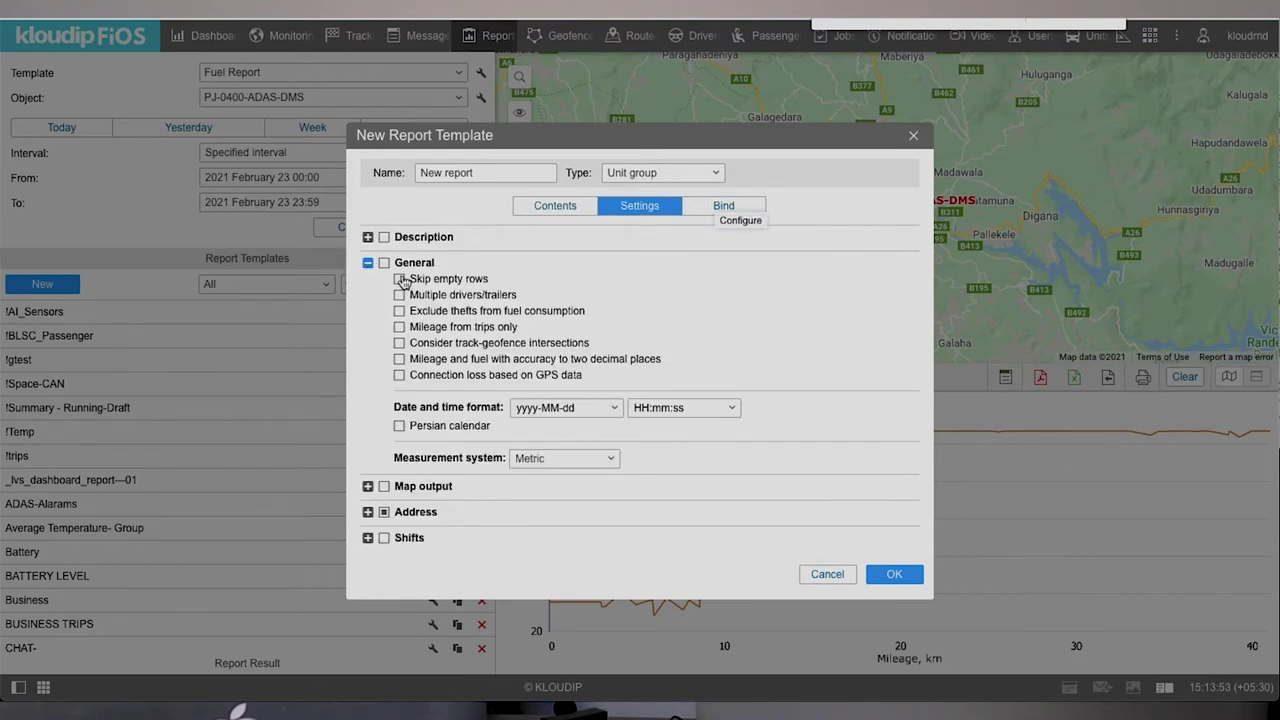
pyautogui.click(368, 262)
pyautogui.click(368, 288)
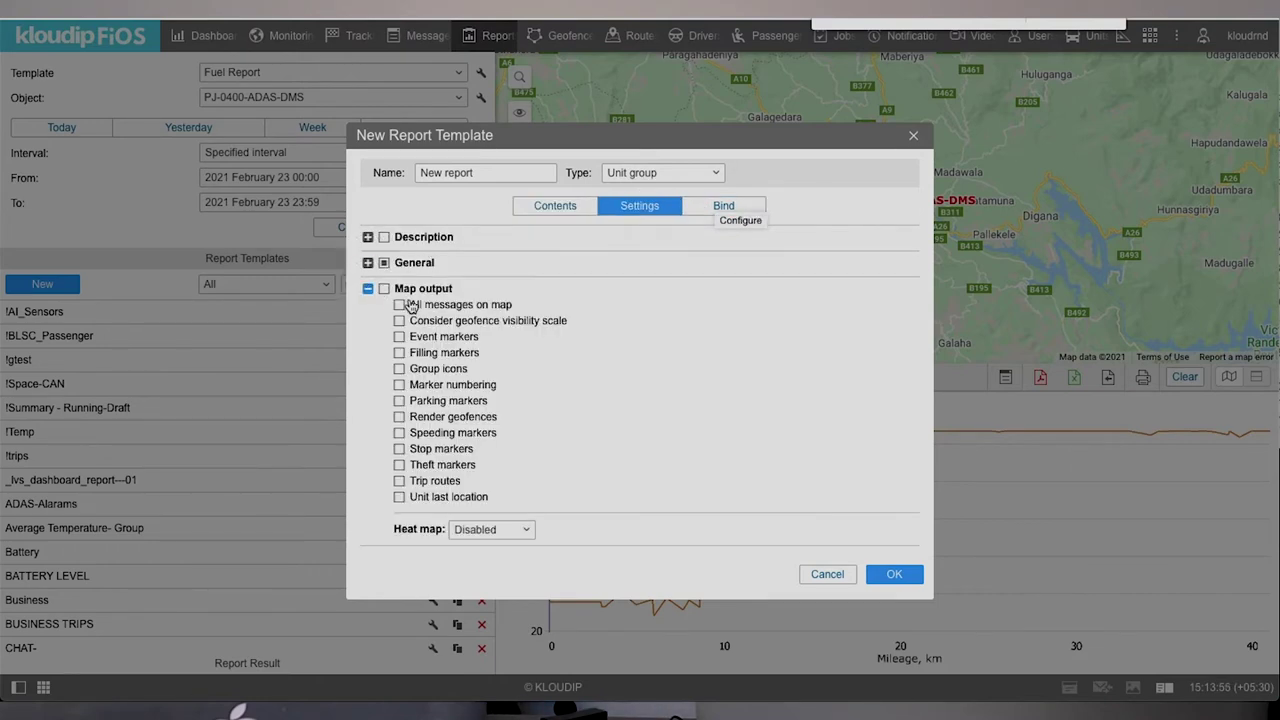
pyautogui.click(400, 354)
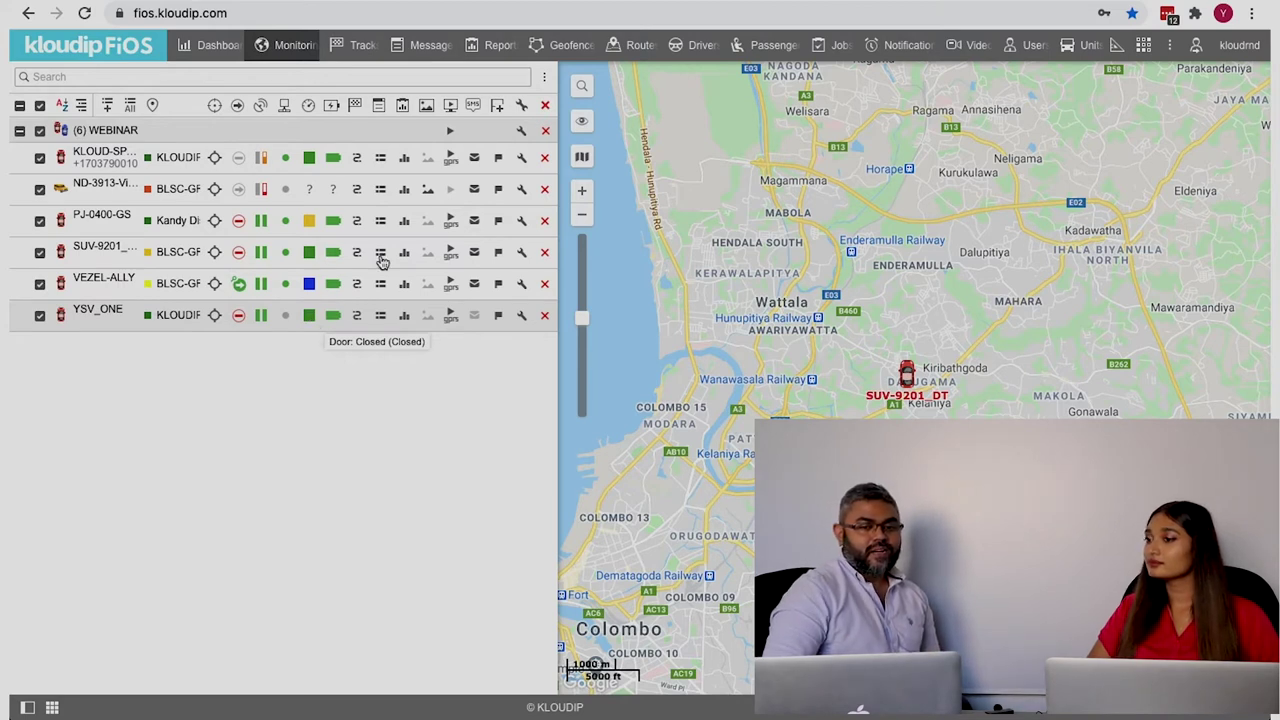
# Step: Set the monitoring panel's secondary information to Address so it shows under each unit name
pyautogui.click(545, 84)
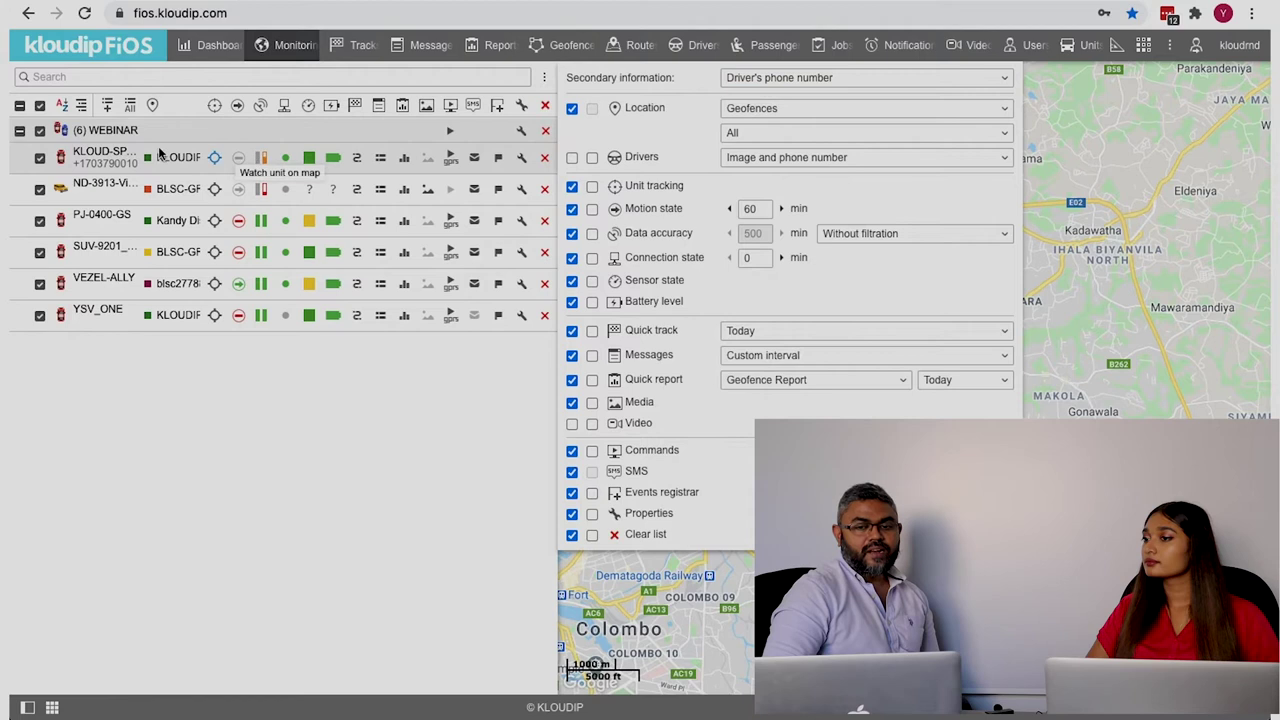
pyautogui.click(772, 80)
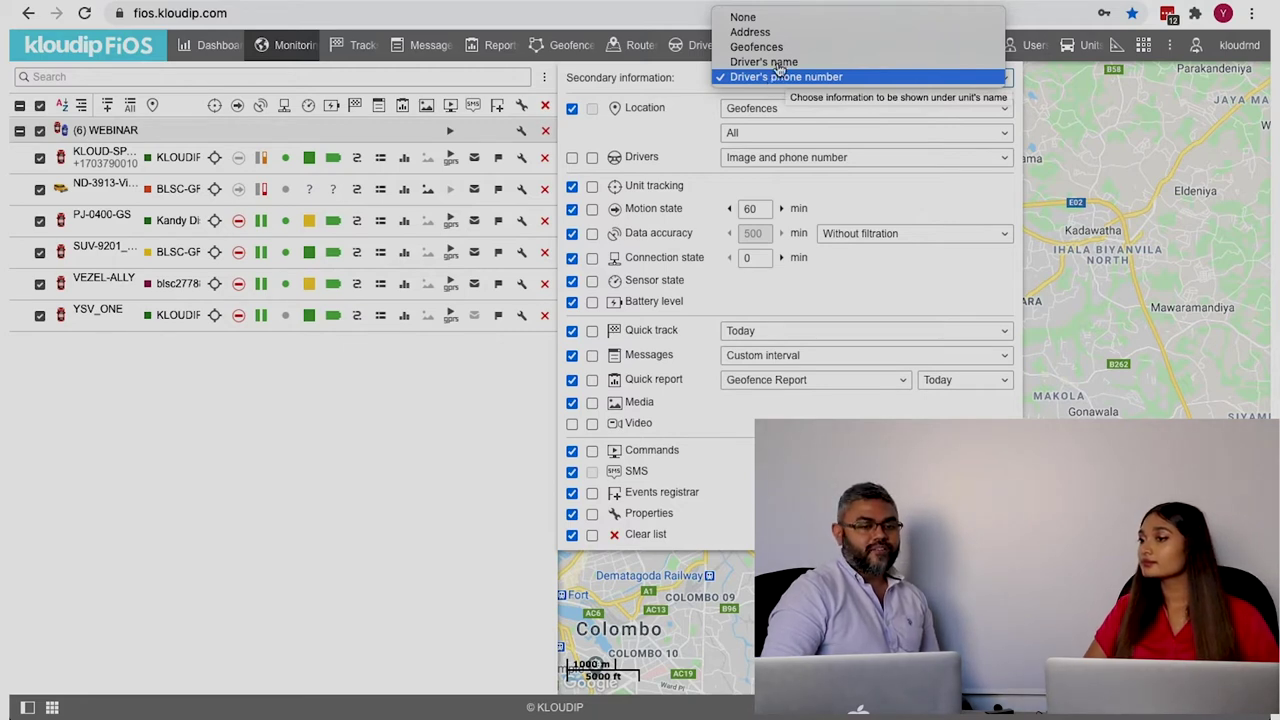
pyautogui.click(752, 32)
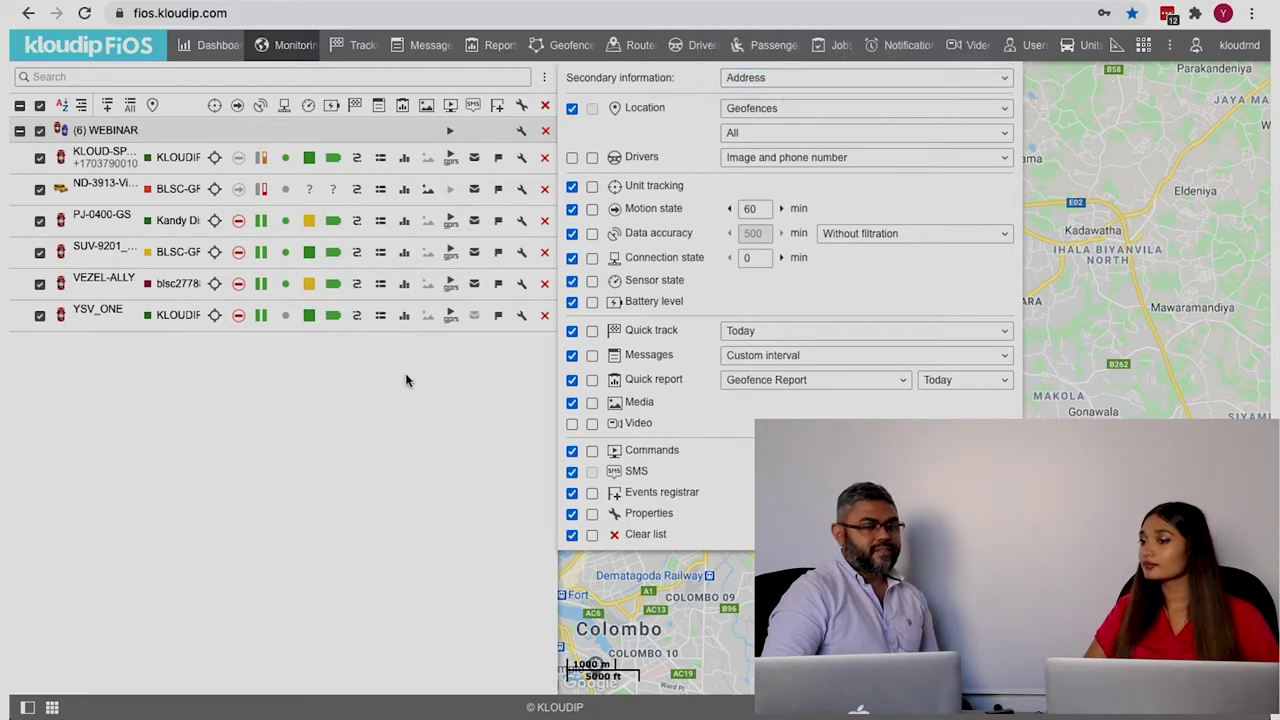
pyautogui.click(405, 380)
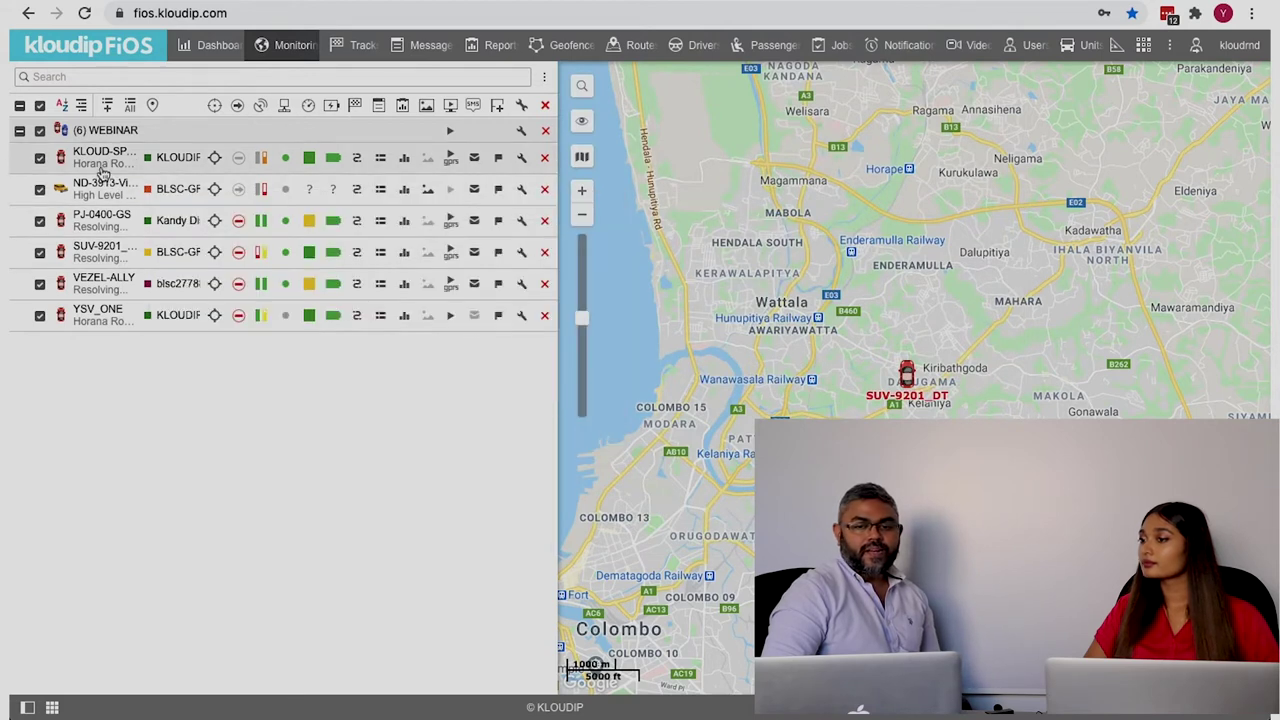
pyautogui.click(544, 77)
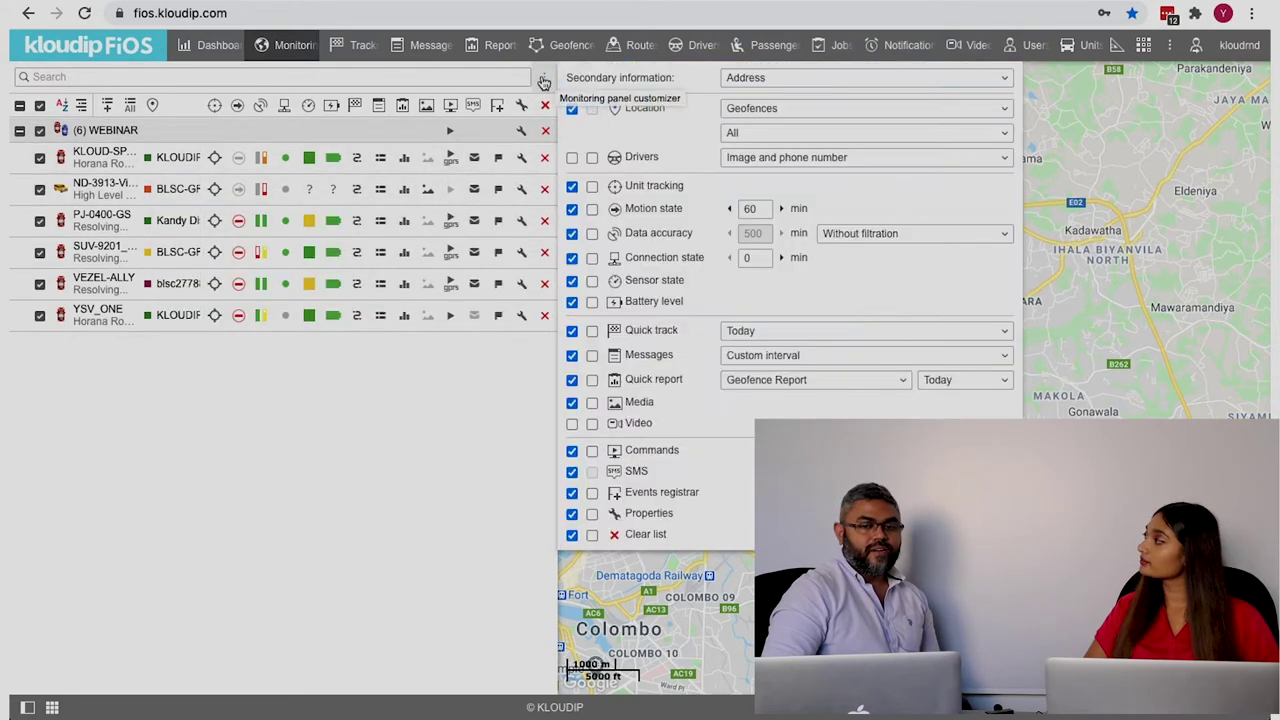
pyautogui.click(787, 80)
pyautogui.click(766, 121)
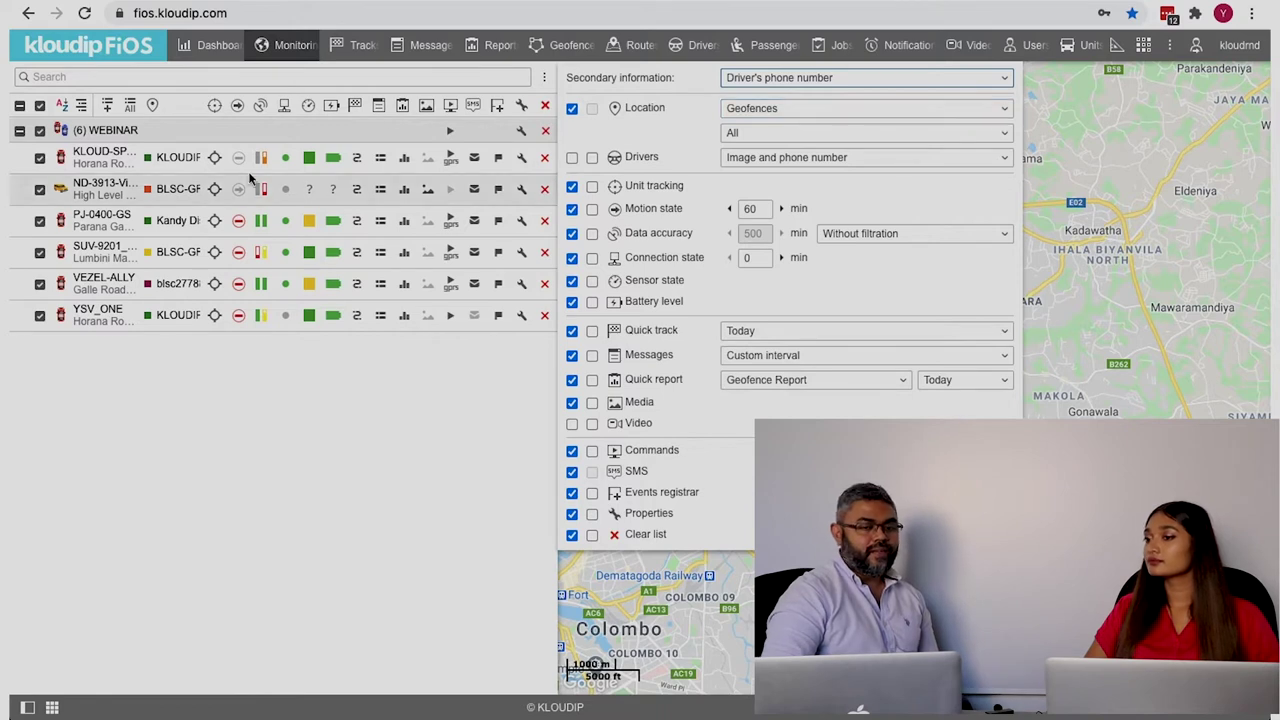
pyautogui.click(172, 157)
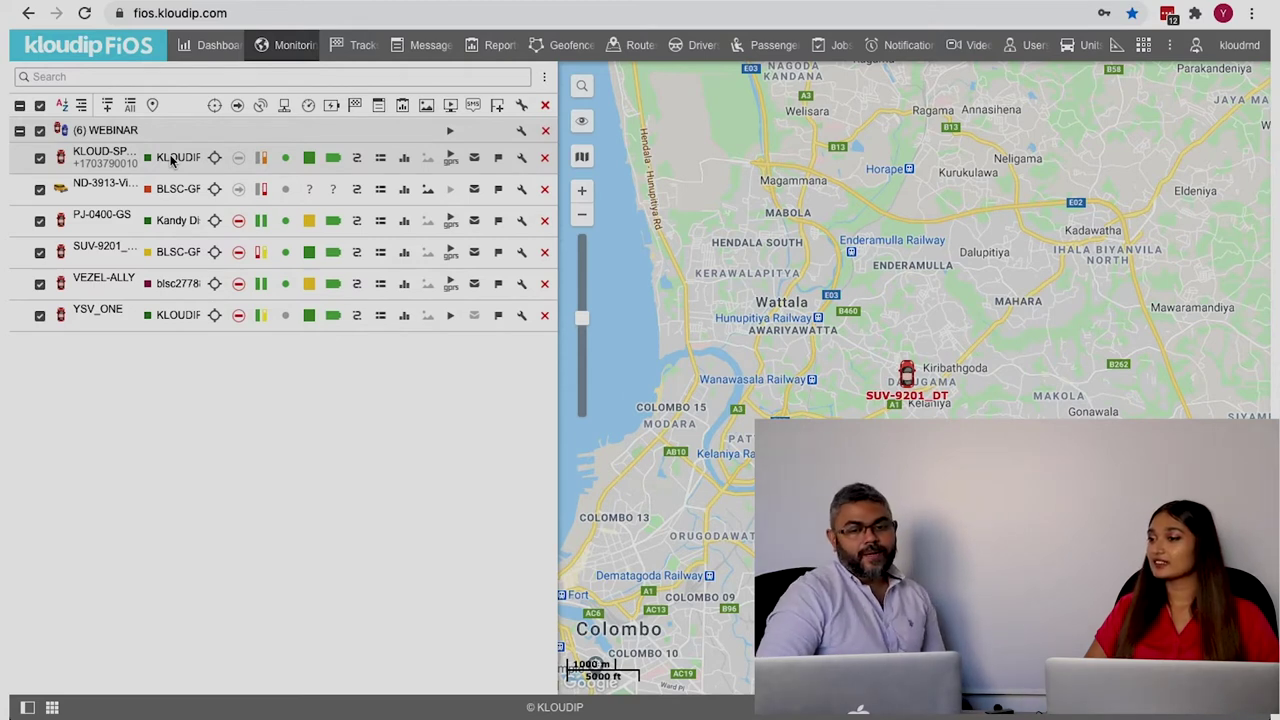
# Step: Add the Drivers column with image and phone number to the monitoring list and check the driver bound to the first unit
pyautogui.click(544, 77)
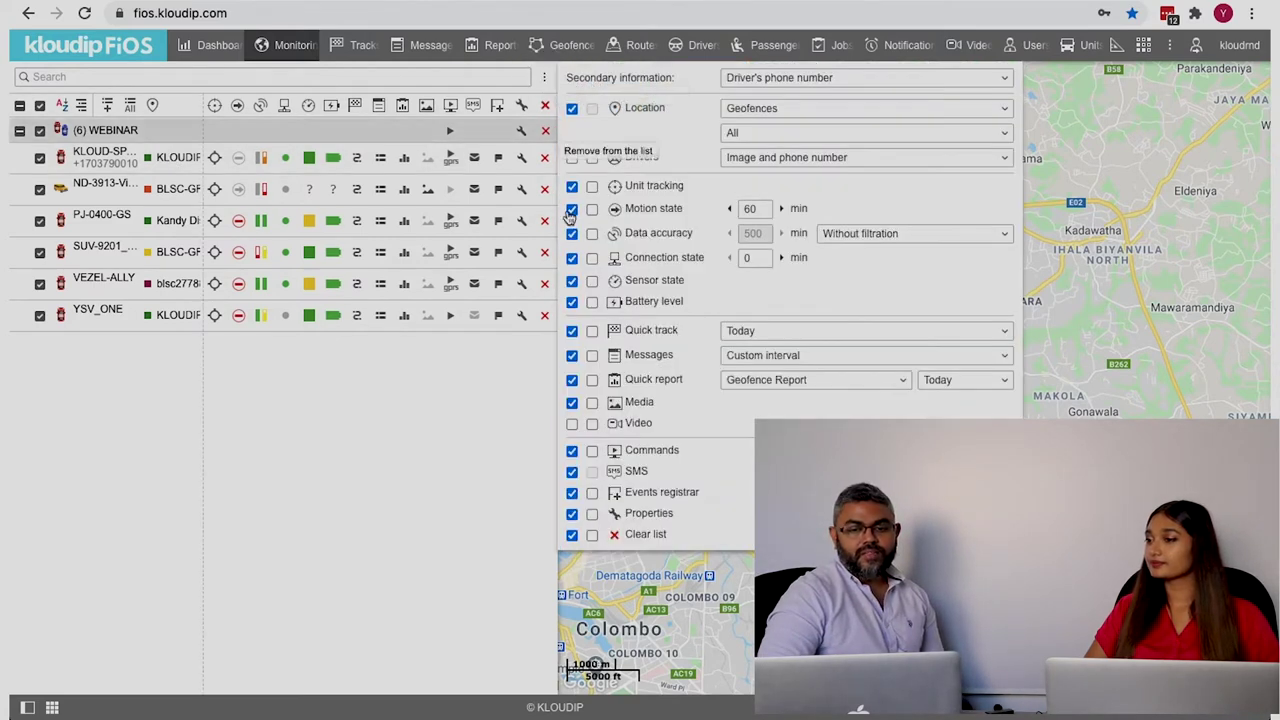
pyautogui.click(757, 137)
pyautogui.click(646, 138)
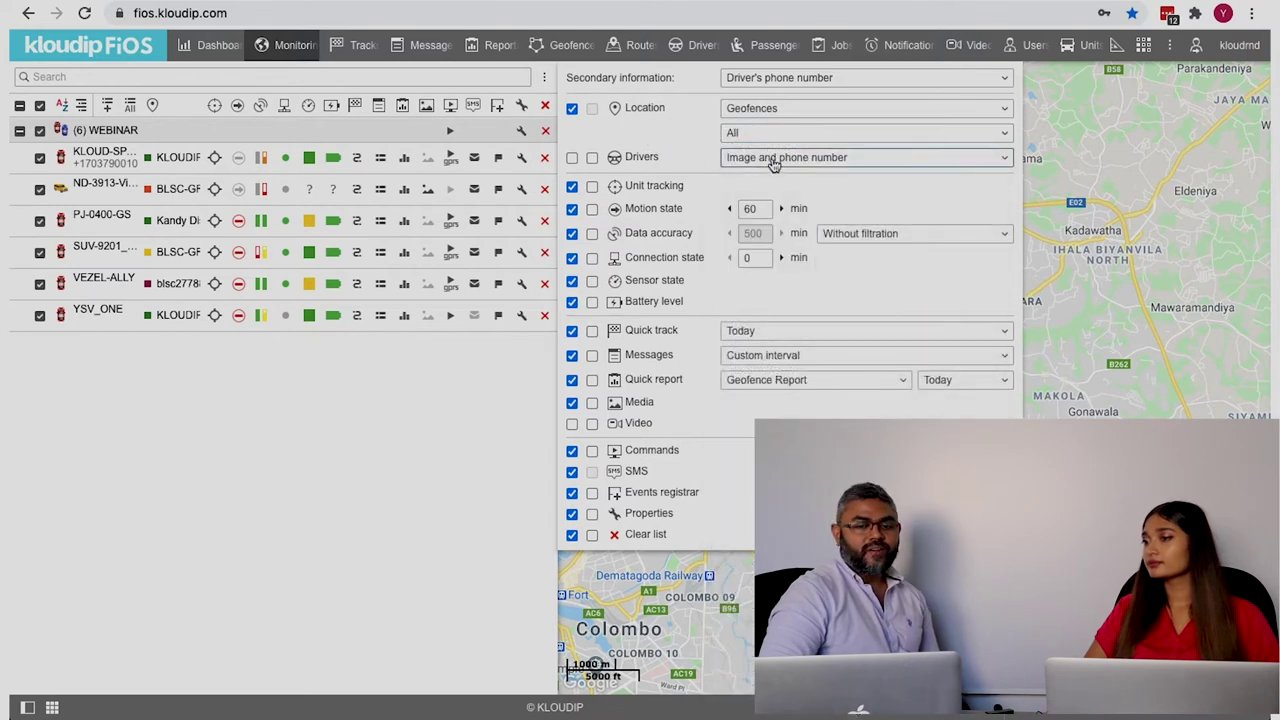
pyautogui.click(572, 158)
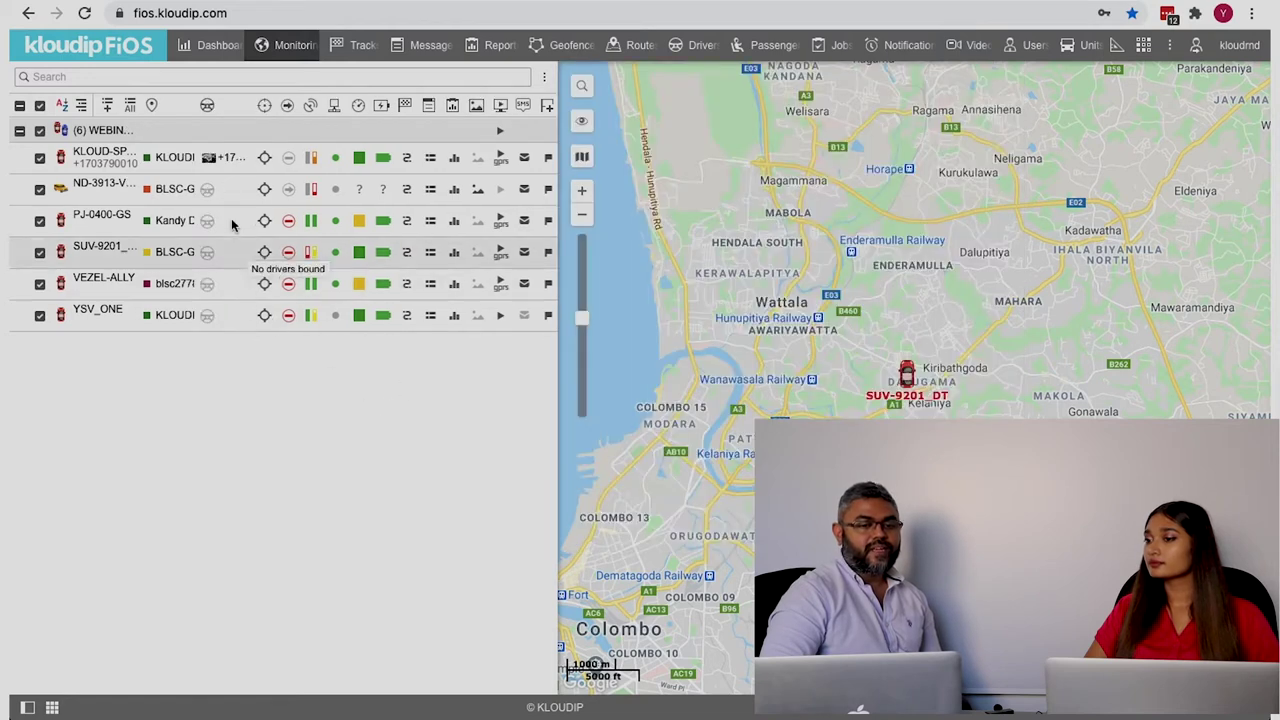
pyautogui.moveTo(208, 161)
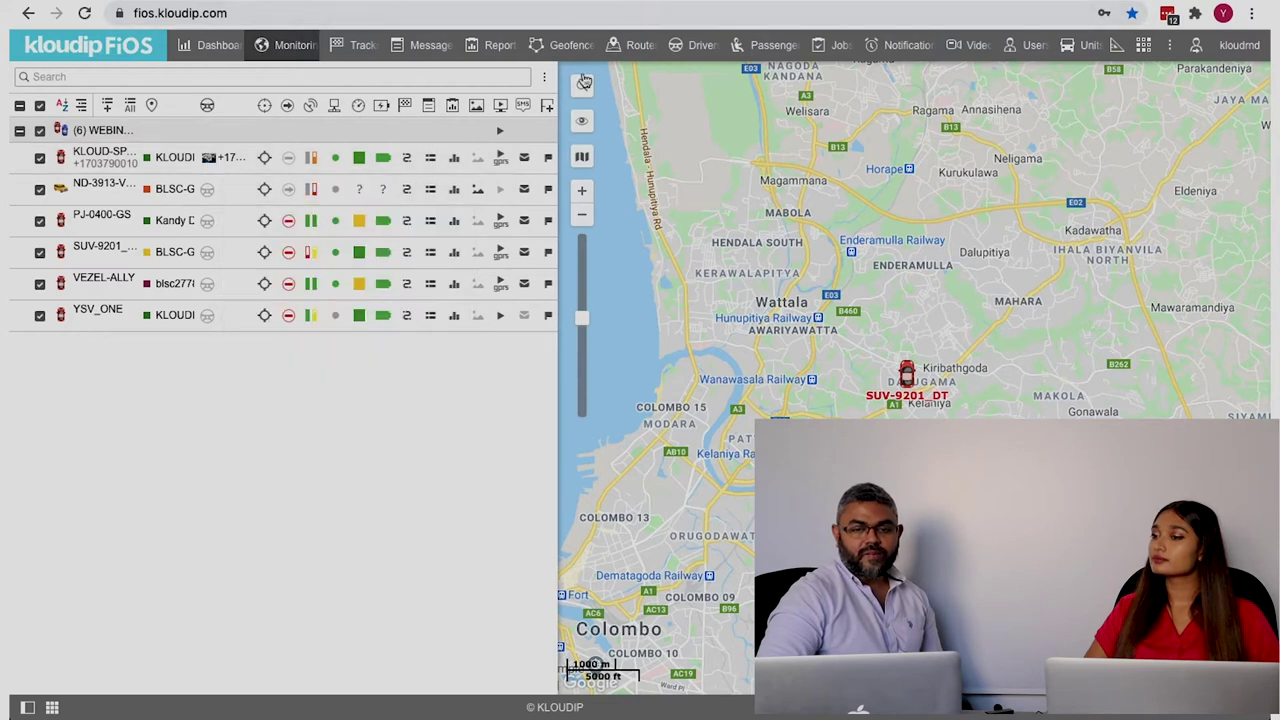
# Step: Replace the Drivers column with the Video column in the monitoring list and preview the last media file of ND-3913-Video
pyautogui.click(544, 76)
pyautogui.click(572, 159)
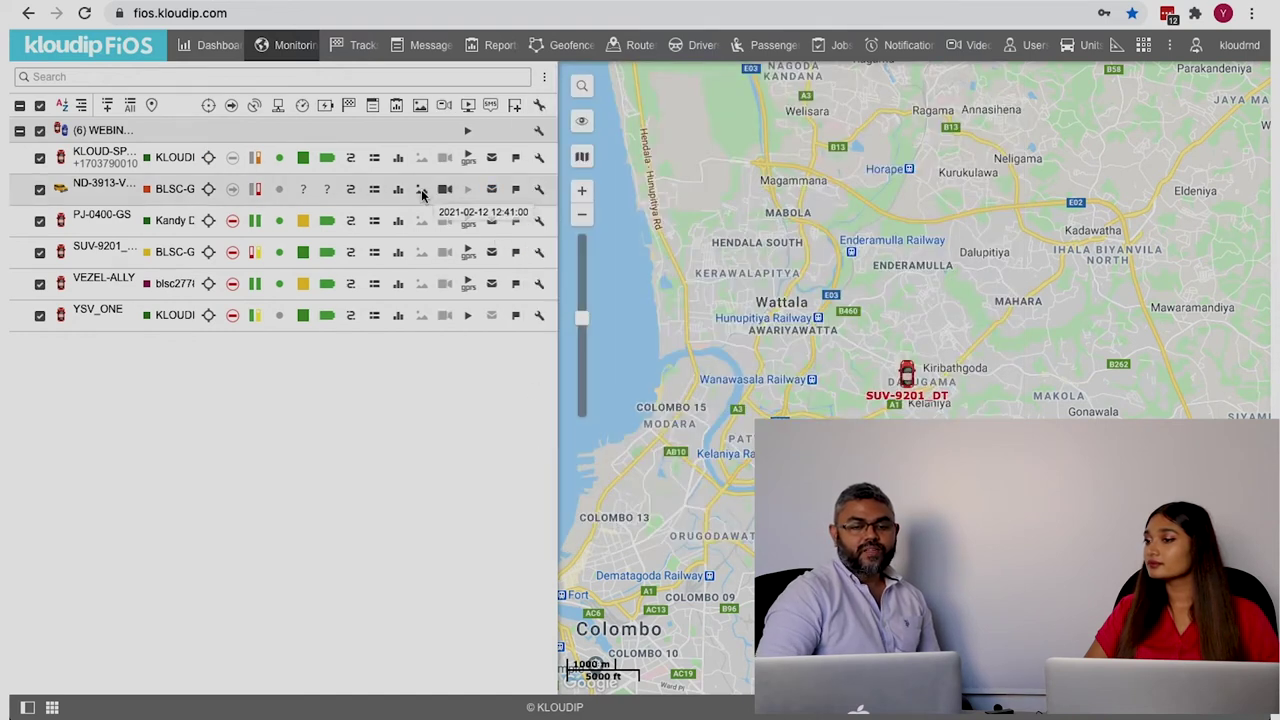
pyautogui.click(422, 194)
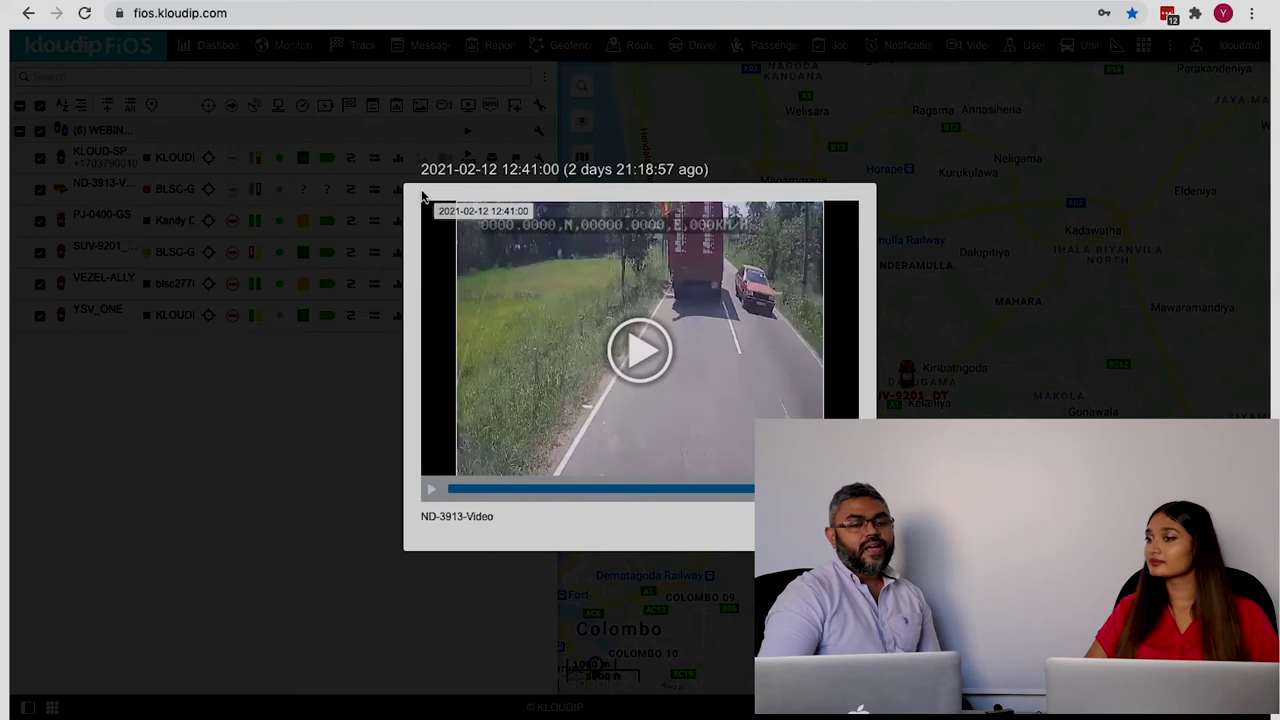
pyautogui.click(299, 432)
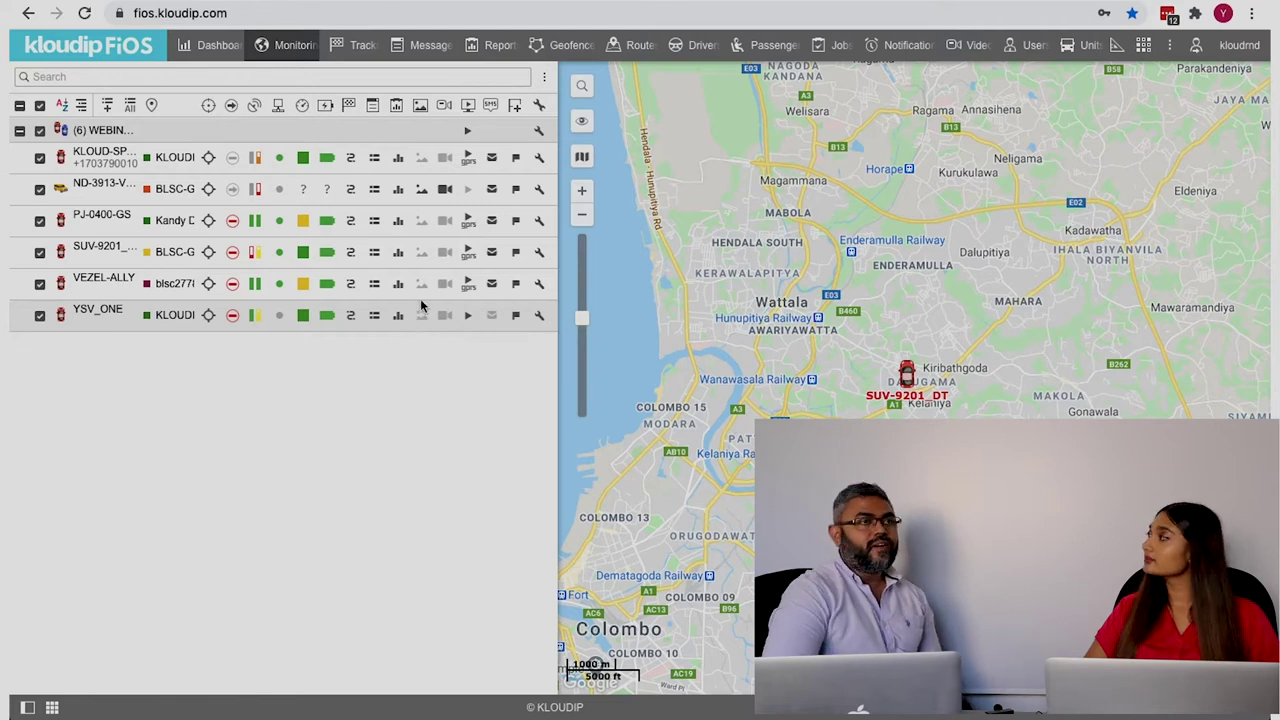
# Step: Hide the Video column in the monitoring list and choose the Stop Engine !! command for YSV_ONE
pyautogui.click(544, 77)
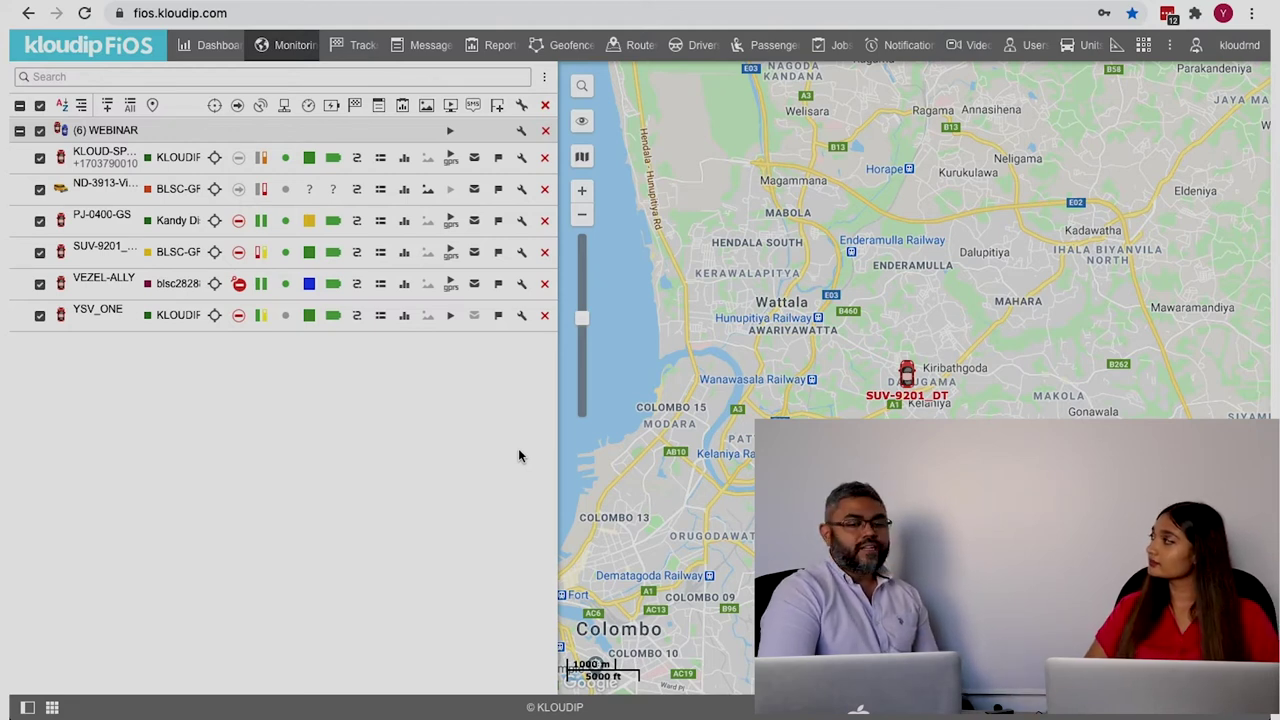
pyautogui.click(448, 318)
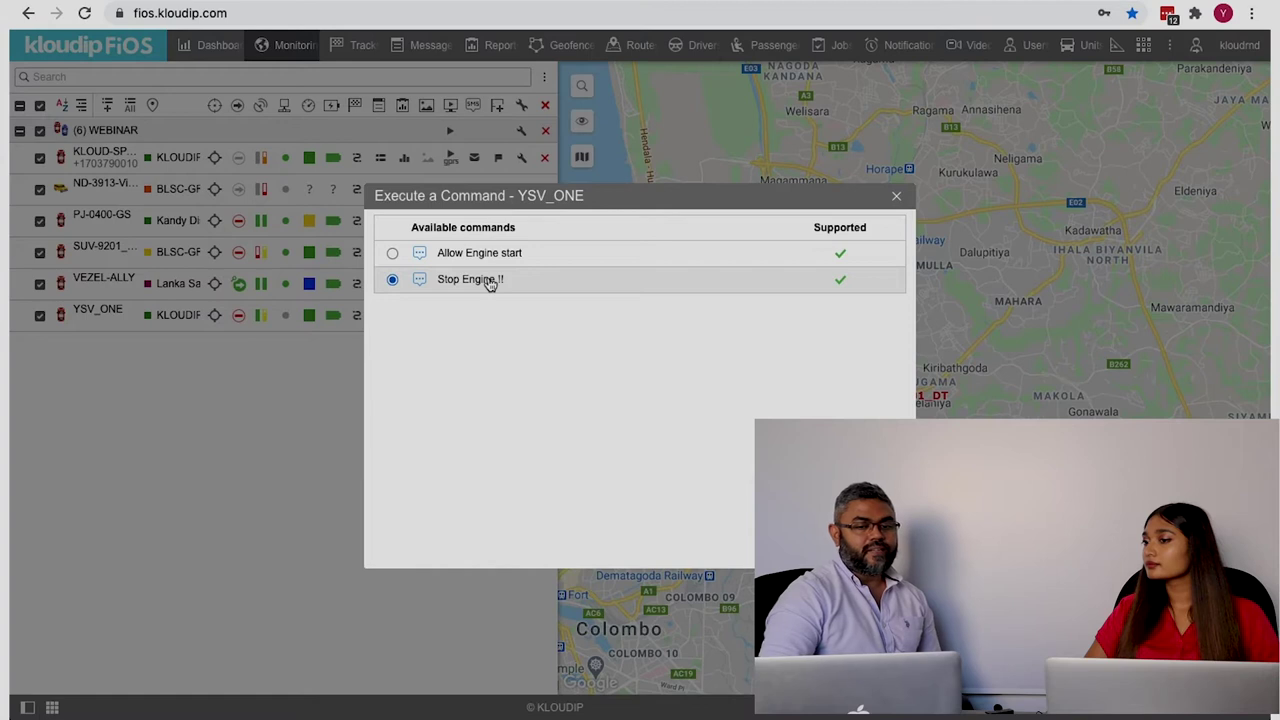
pyautogui.doubleClick(491, 284)
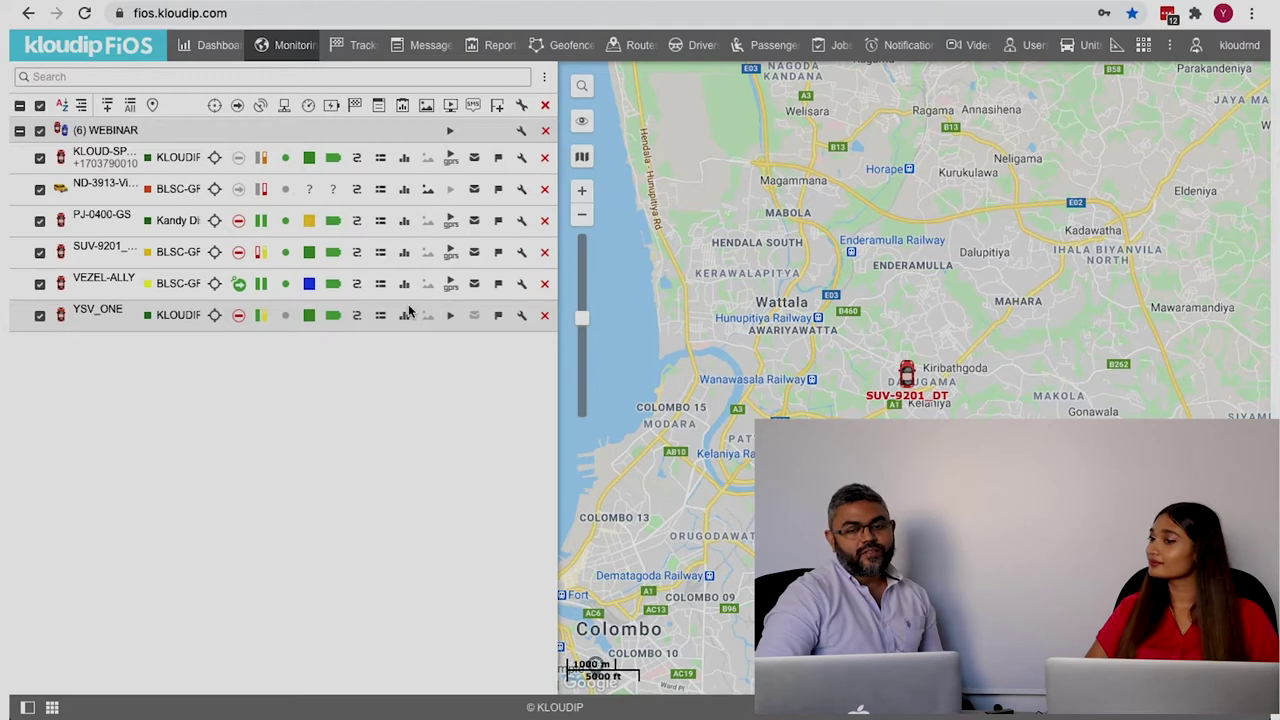
# Step: Display the quick track of PJ-0400-GS on the map, view its entry among the tracks, and remove the track again
pyautogui.click(544, 78)
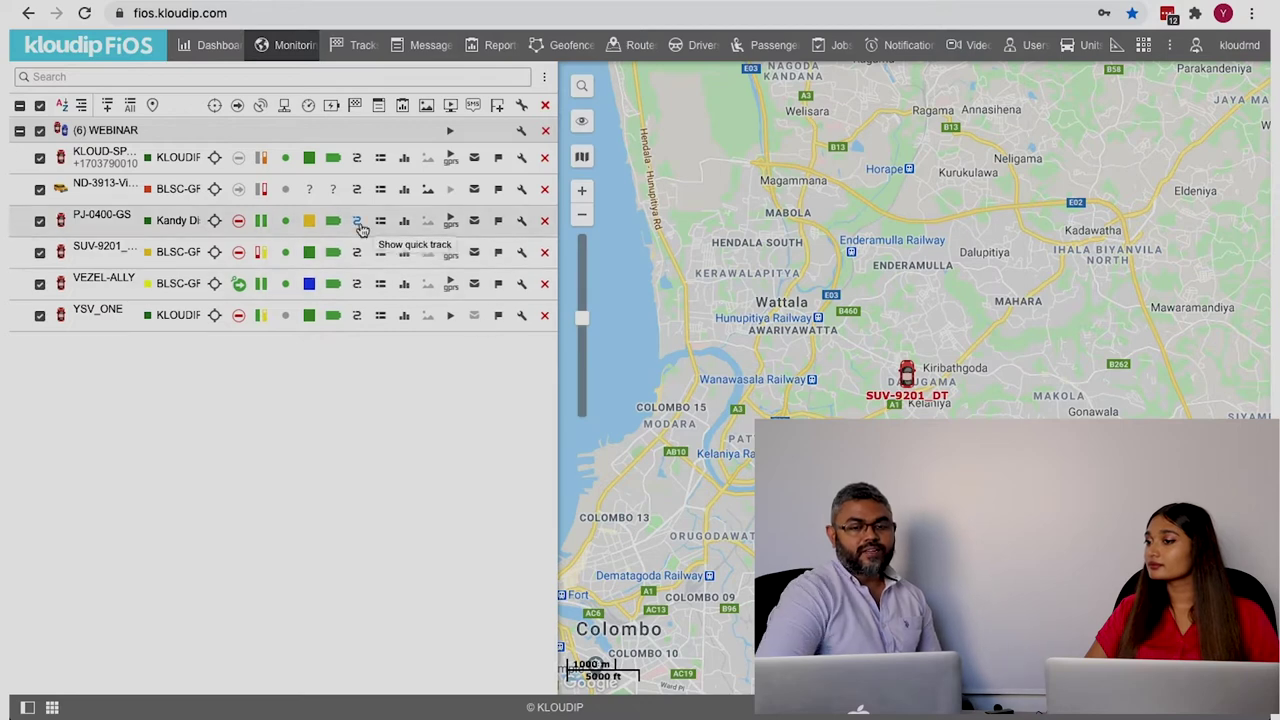
pyautogui.click(359, 224)
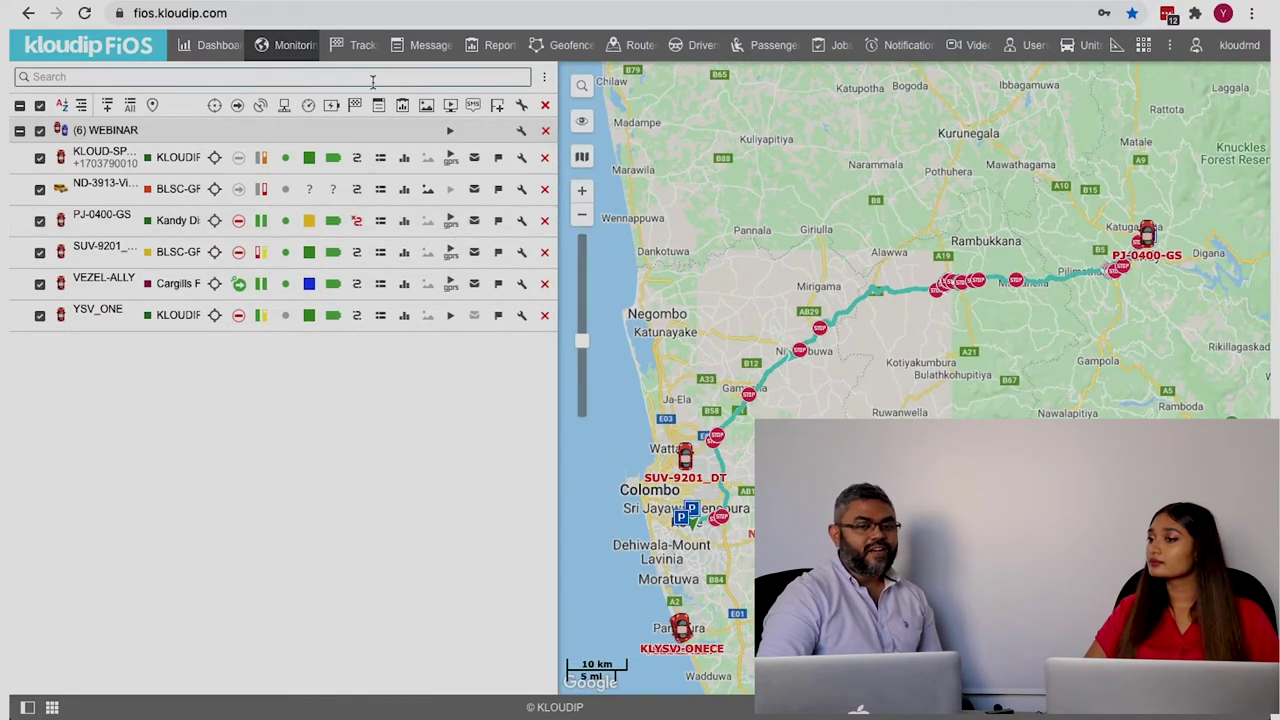
pyautogui.click(364, 52)
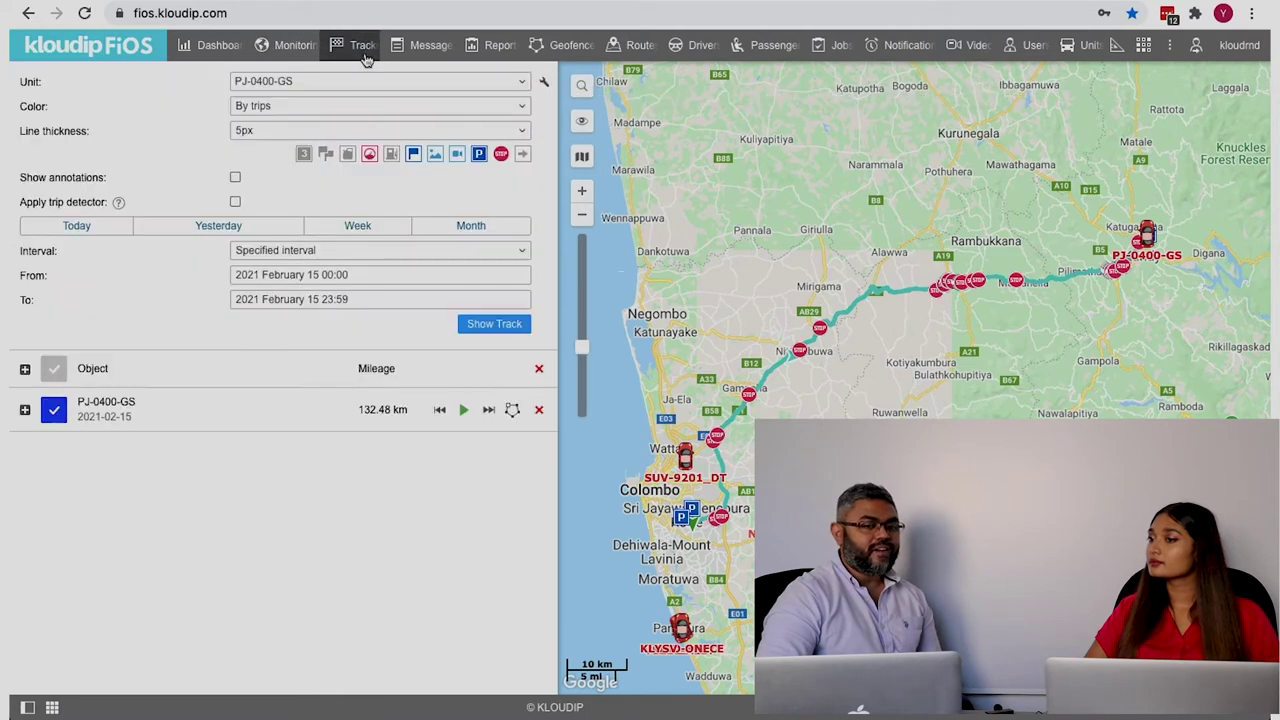
pyautogui.click(288, 46)
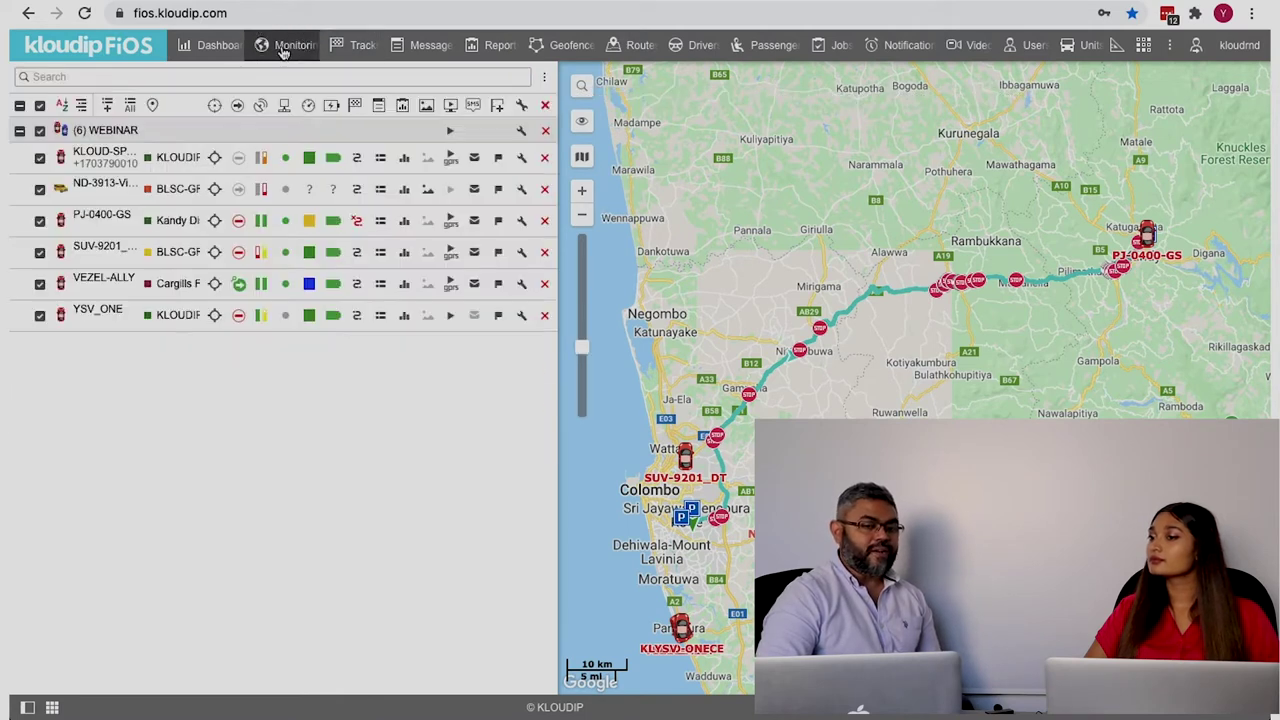
pyautogui.click(357, 223)
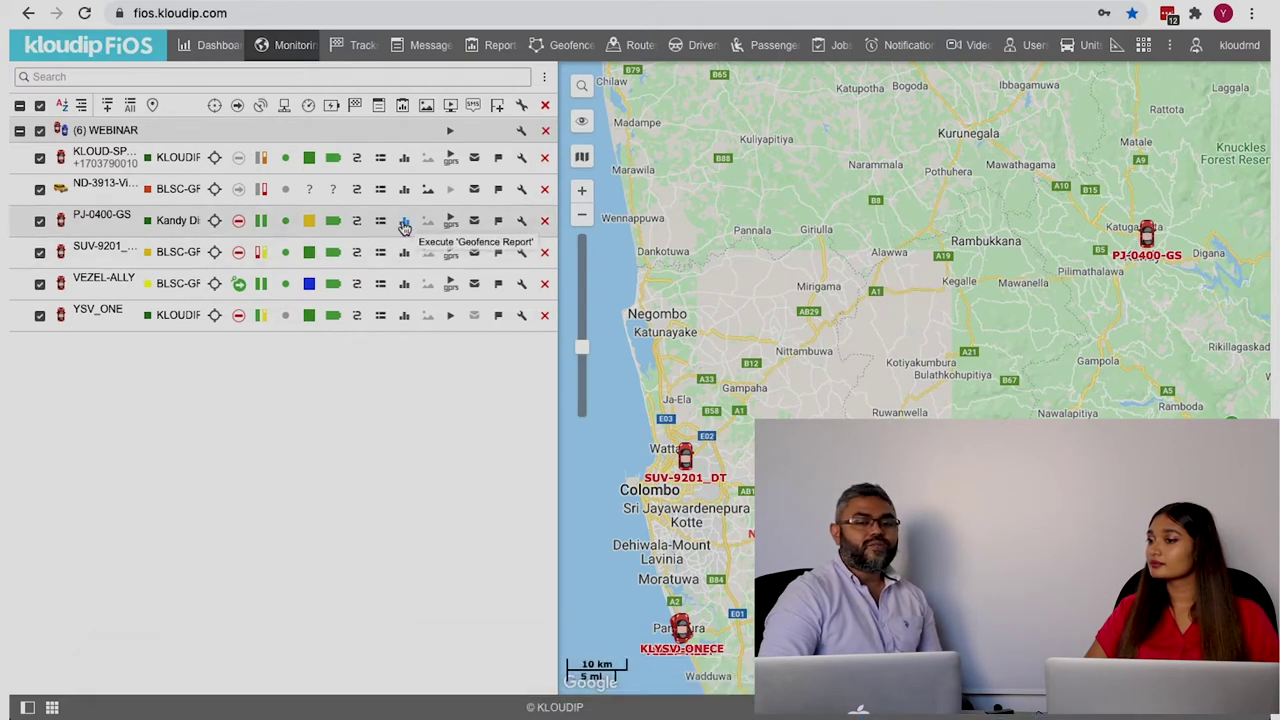
# Step: Keep the quick report set to Geofence Report for Today and execute it for VEZEL-ALLY
pyautogui.click(544, 77)
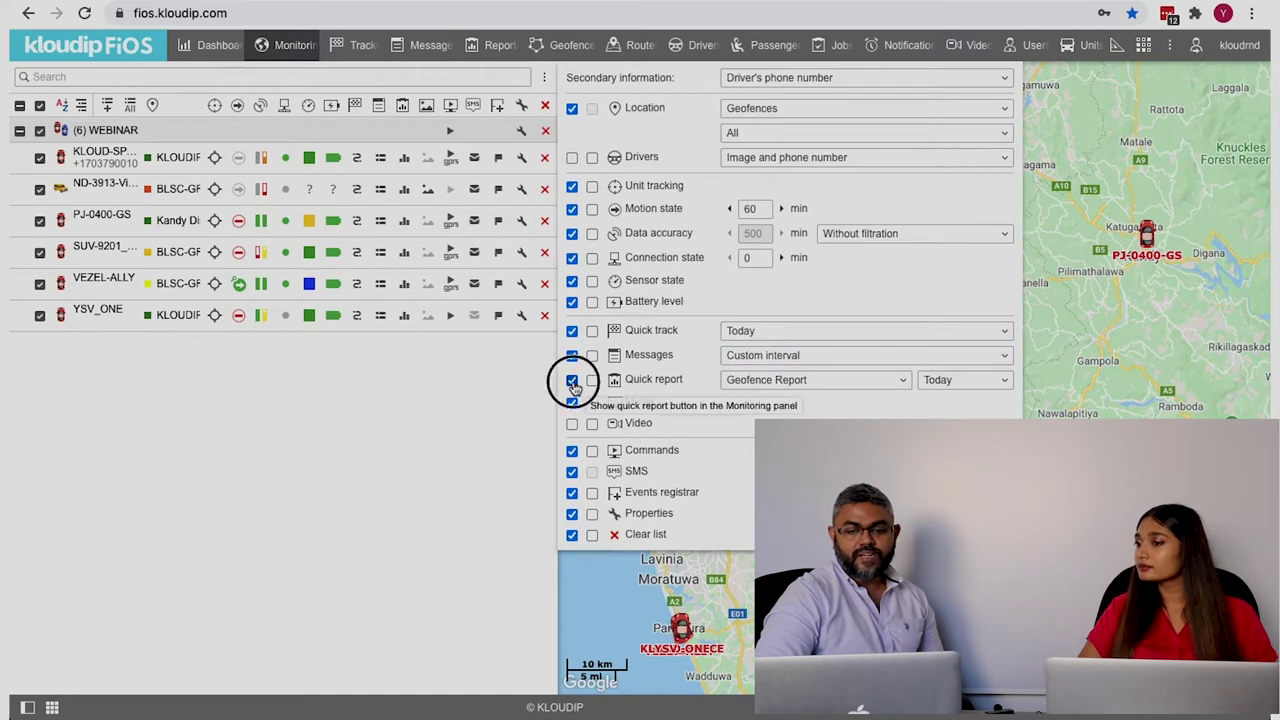
pyautogui.click(818, 384)
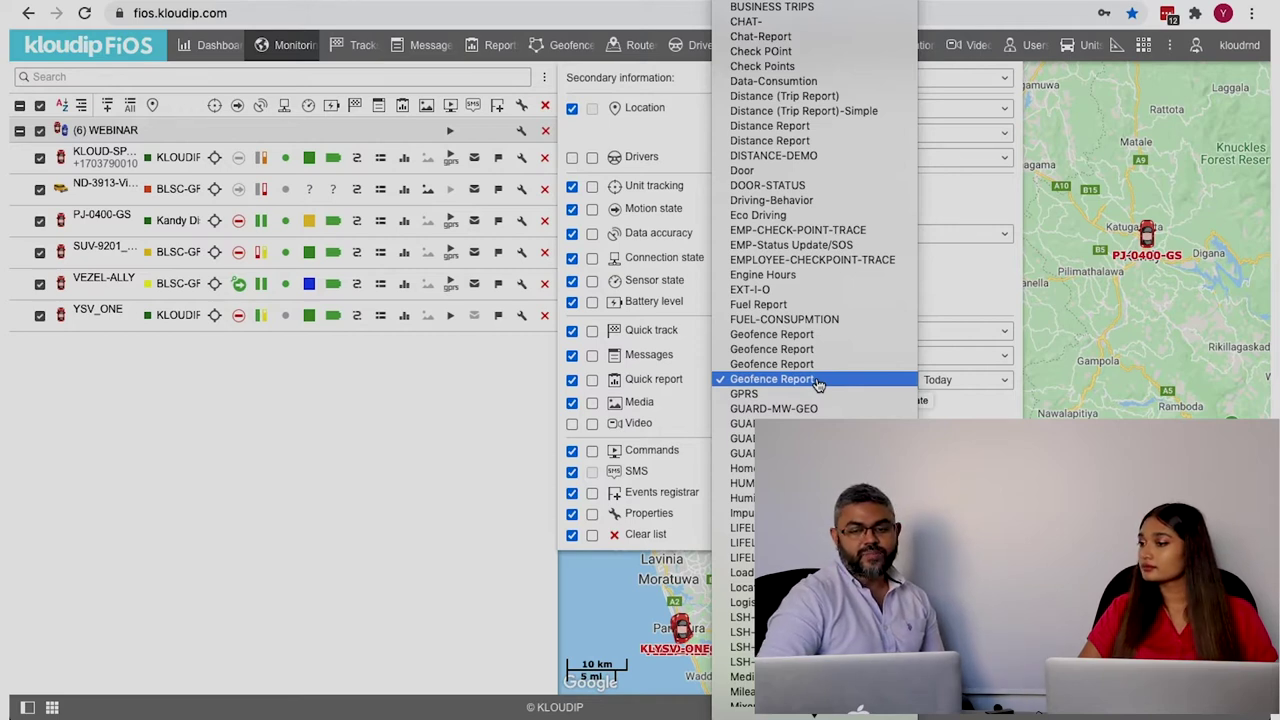
pyautogui.click(818, 381)
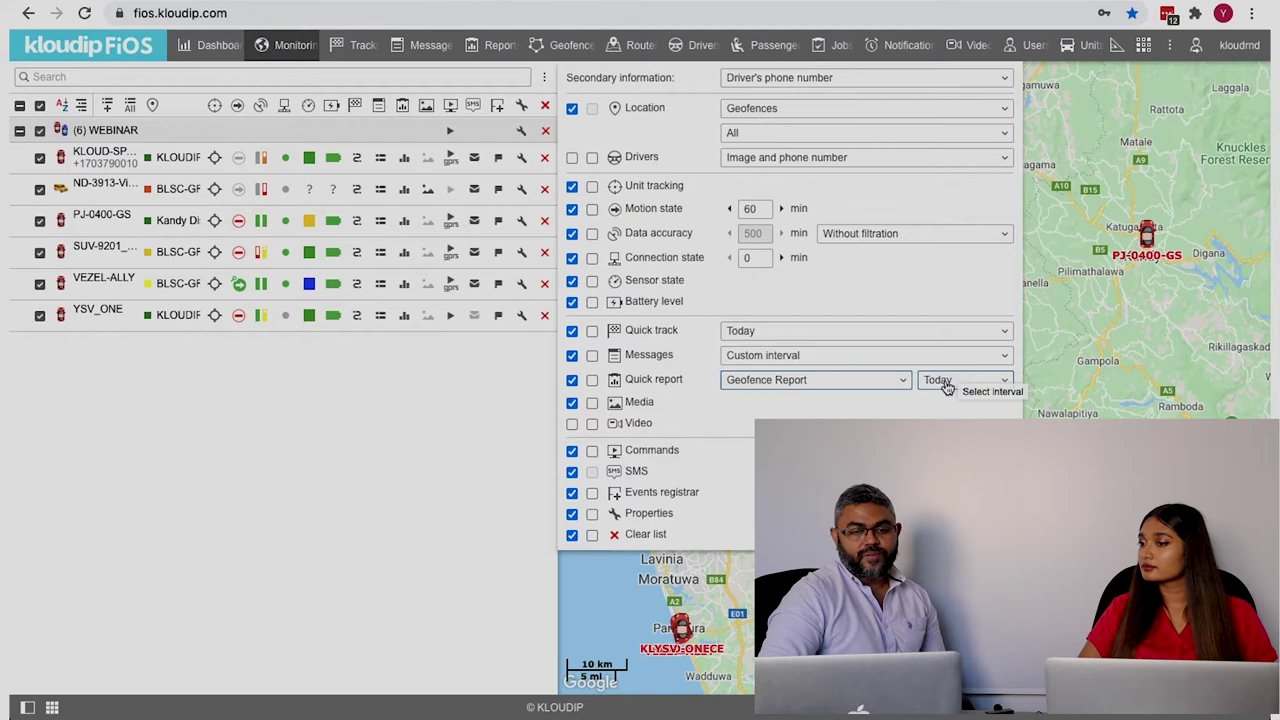
pyautogui.click(426, 430)
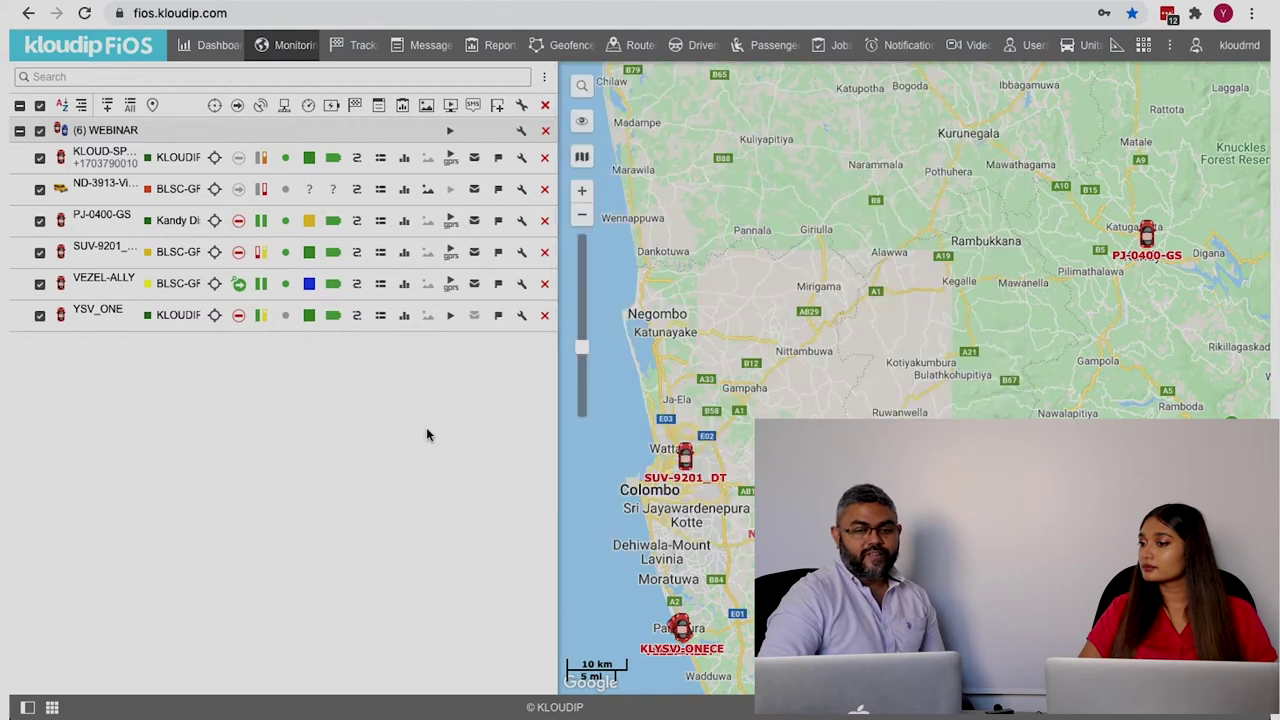
pyautogui.click(402, 287)
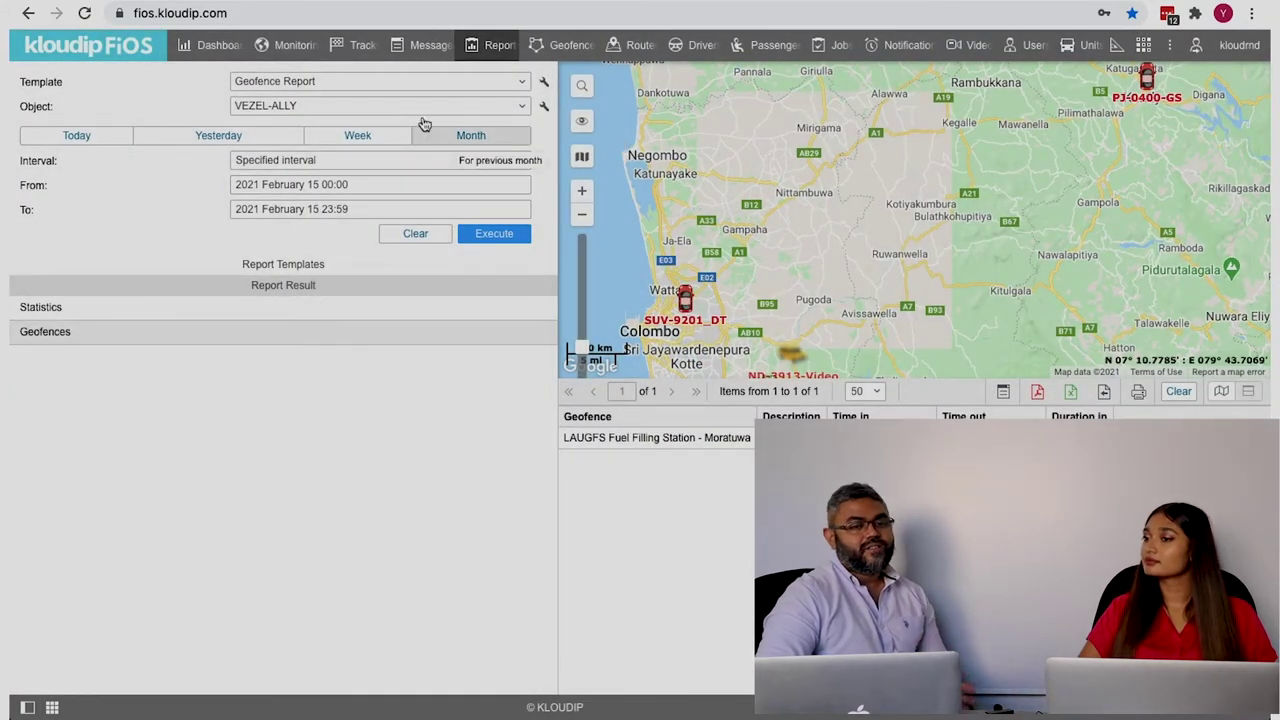
# Step: Return to the monitoring panel and resize it, first widening it and finally making it narrower than before
pyautogui.click(298, 45)
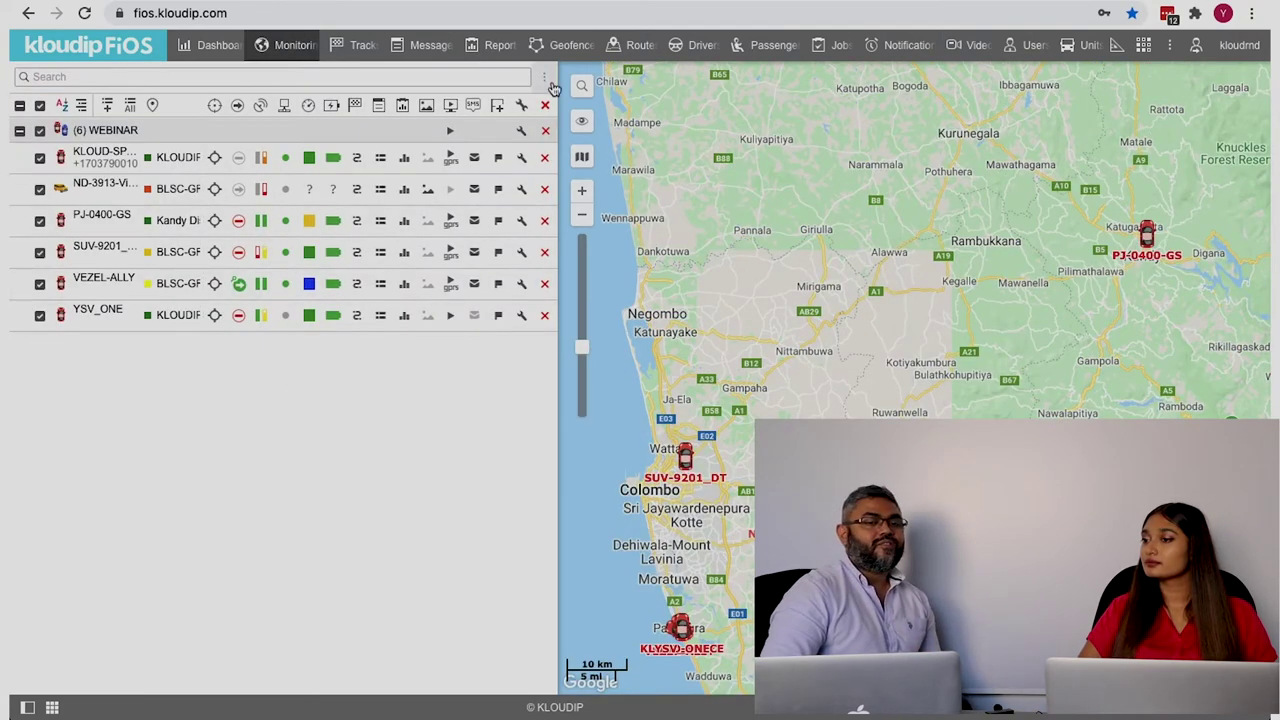
pyautogui.moveTo(555, 88); pyautogui.dragTo(690, 100)
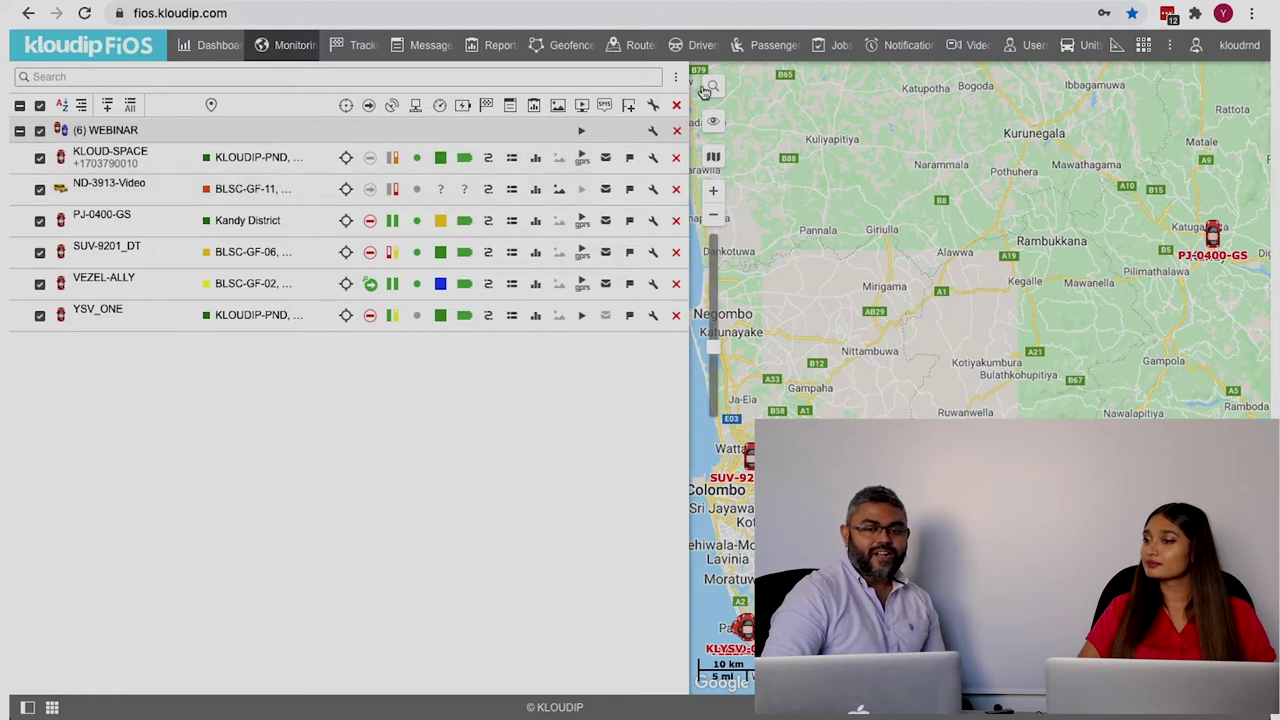
pyautogui.moveTo(688, 85); pyautogui.dragTo(492, 92)
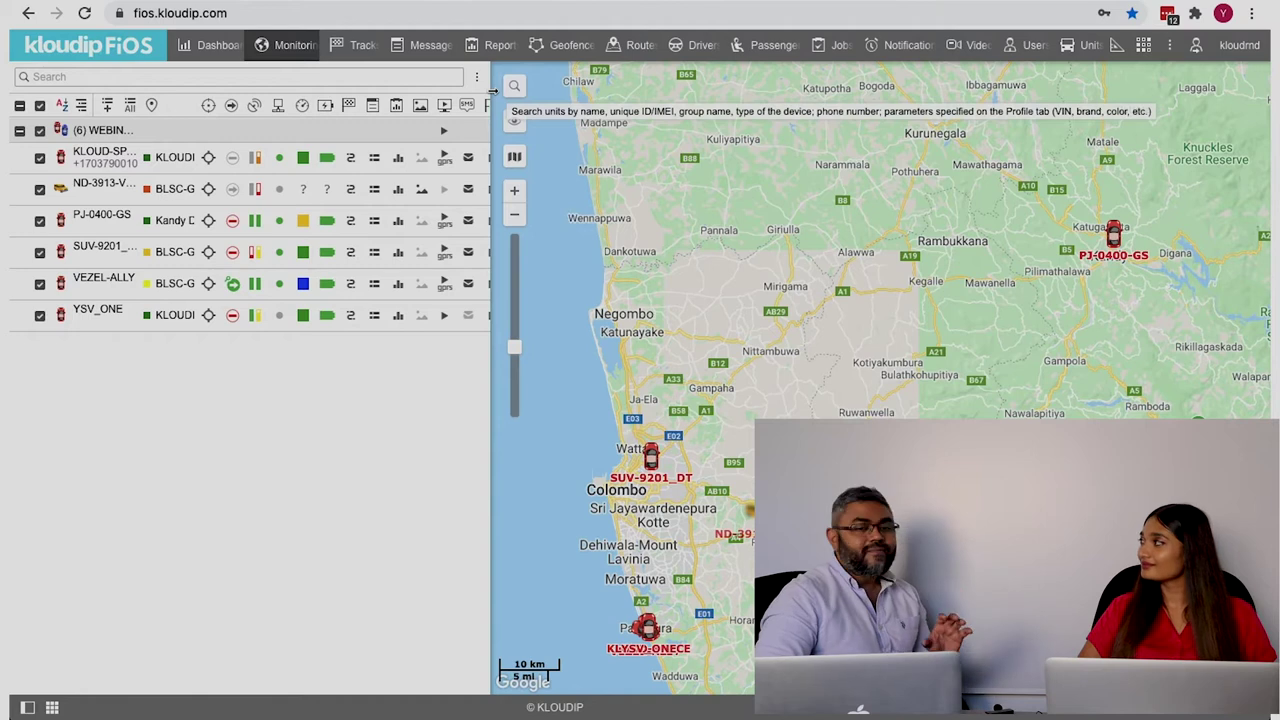
# Step: Hide the Unit tracking, Motion state and Data accuracy columns in the monitoring list and enable the Drivers column
pyautogui.click(479, 86)
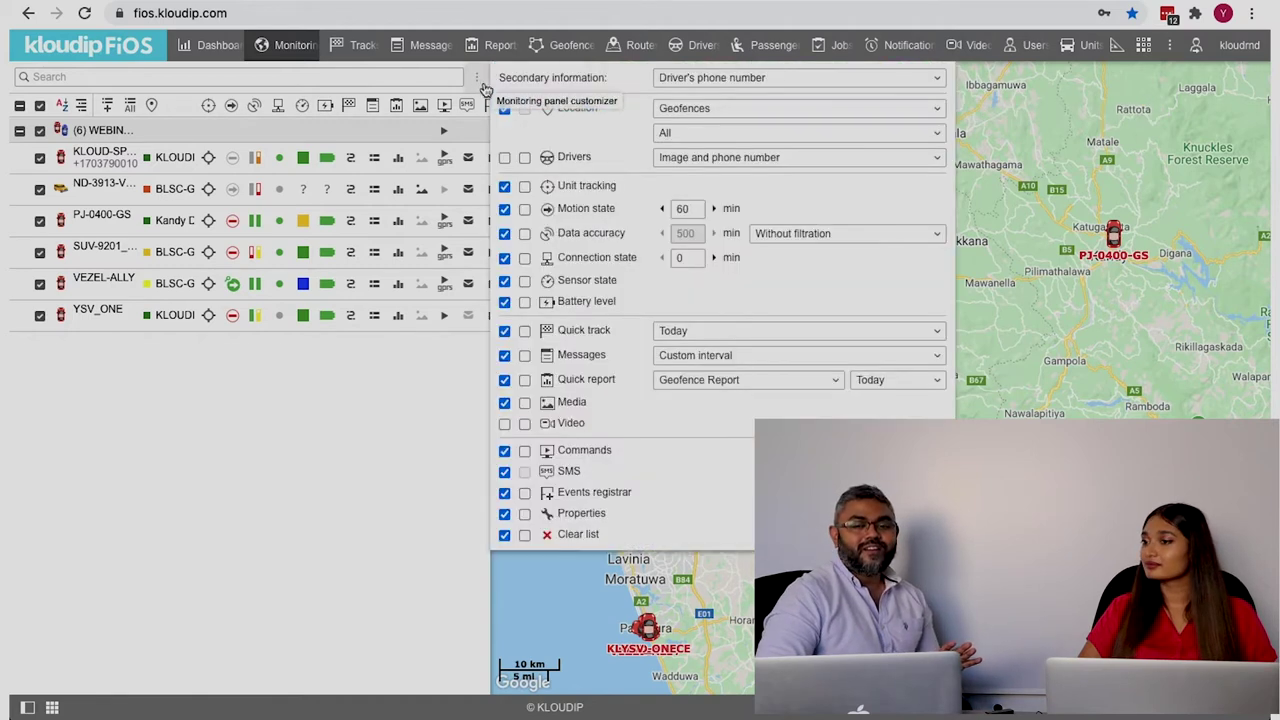
pyautogui.click(505, 187)
pyautogui.click(504, 209)
pyautogui.click(504, 234)
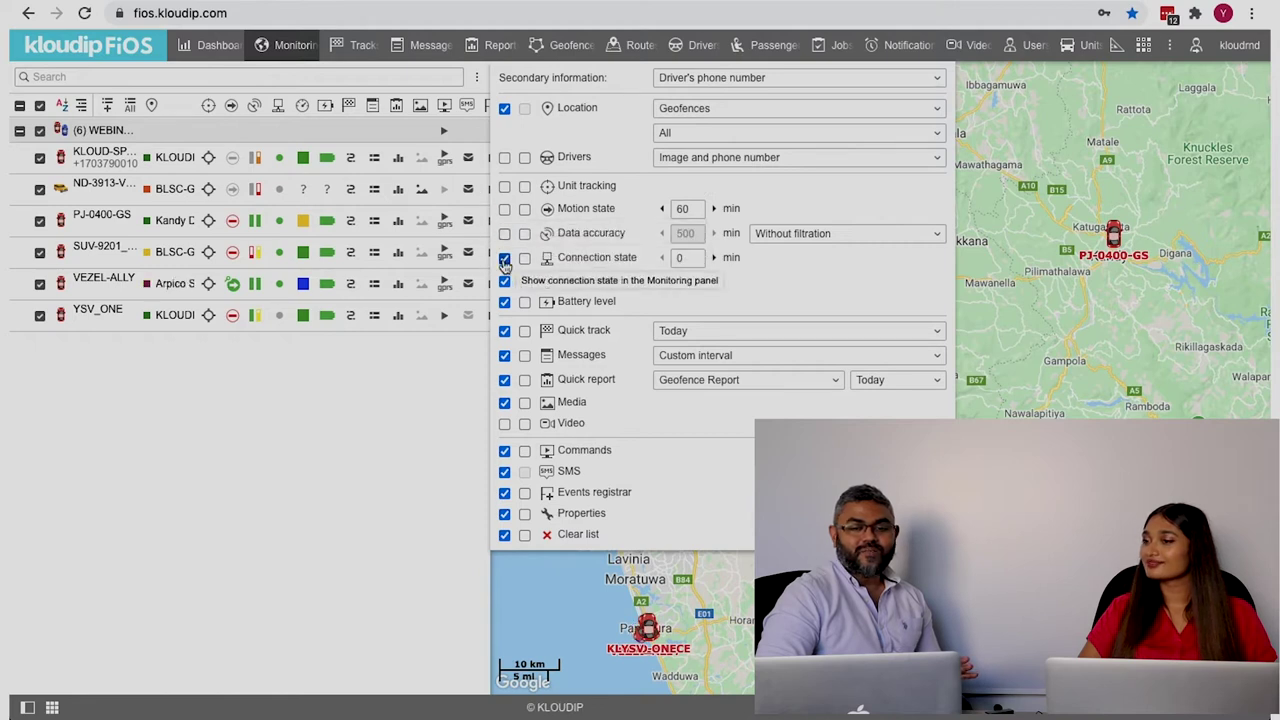
pyautogui.click(505, 158)
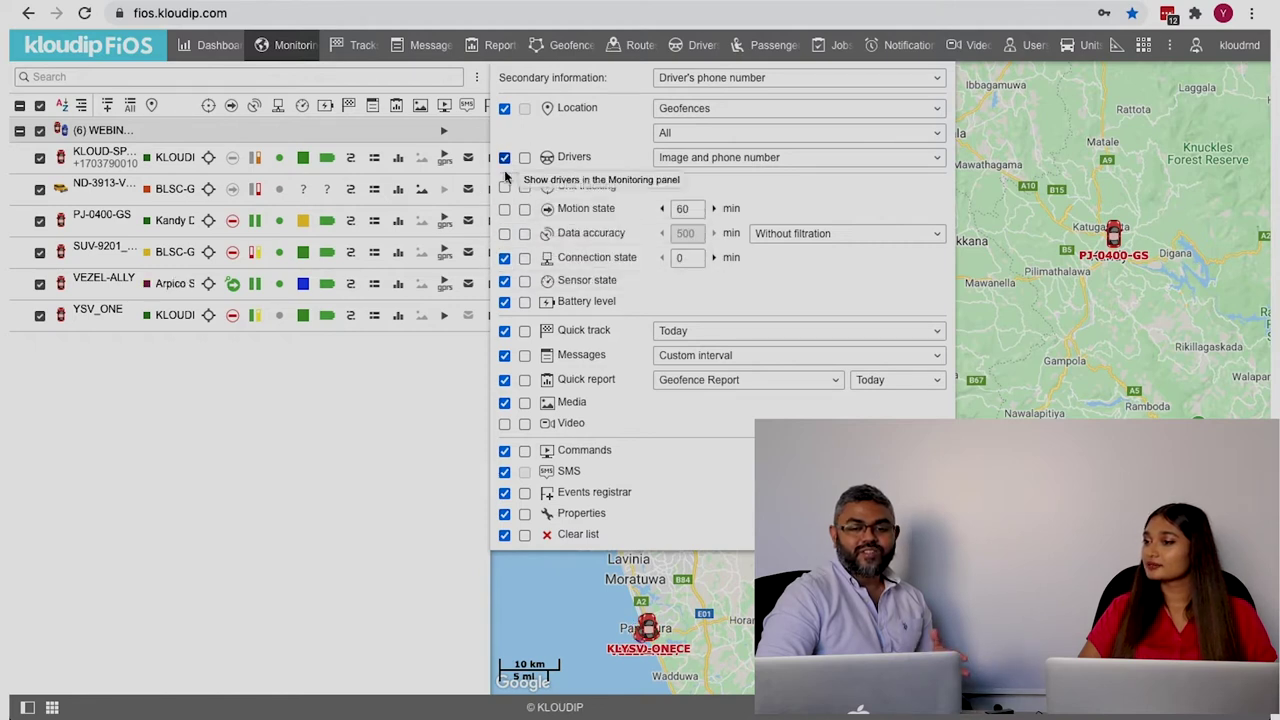
# Step: Hide the Quick track, Messages, Quick report and Media columns, and move Drivers from the monitoring list to the additional menu
pyautogui.click(505, 330)
pyautogui.click(505, 355)
pyautogui.click(505, 380)
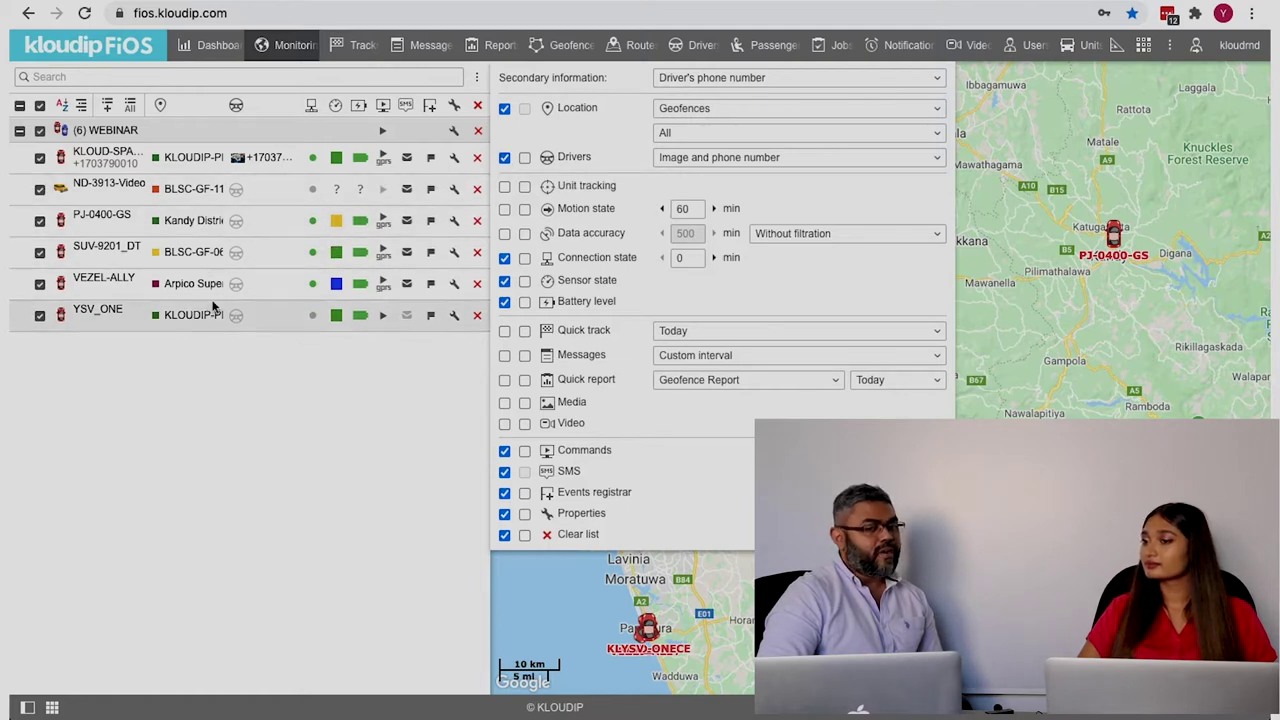
pyautogui.click(525, 158)
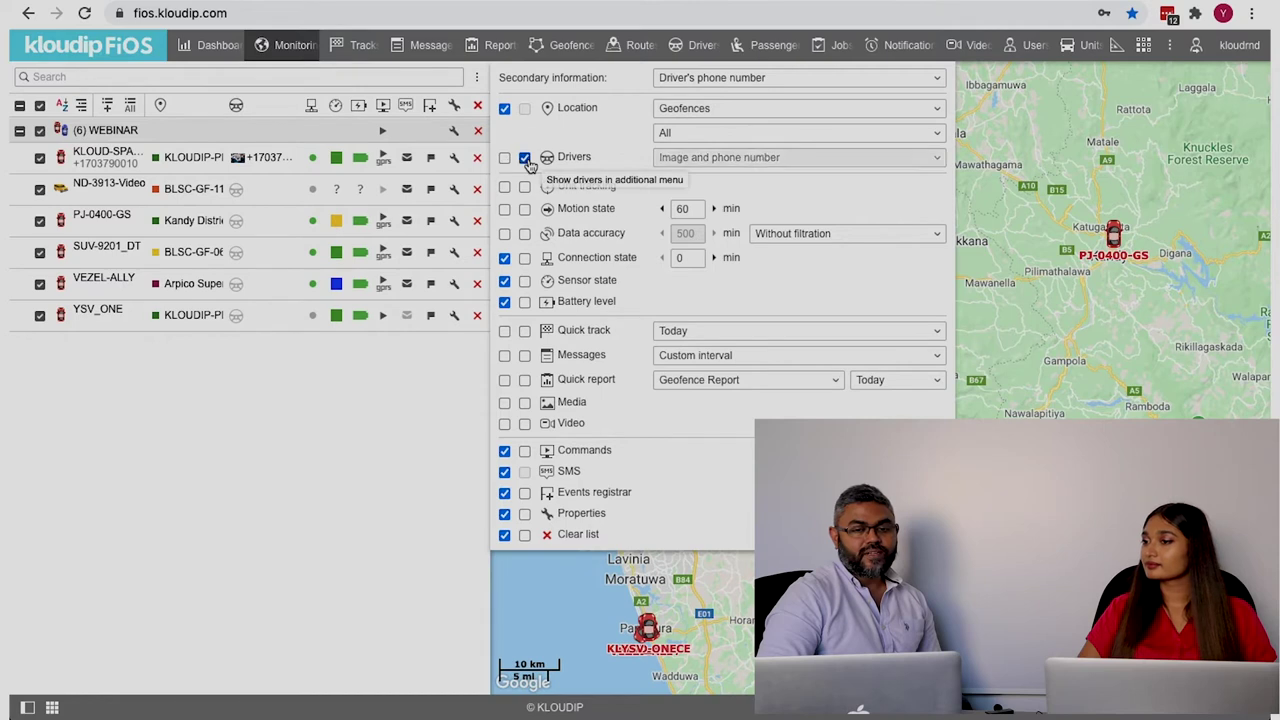
pyautogui.click(1079, 357)
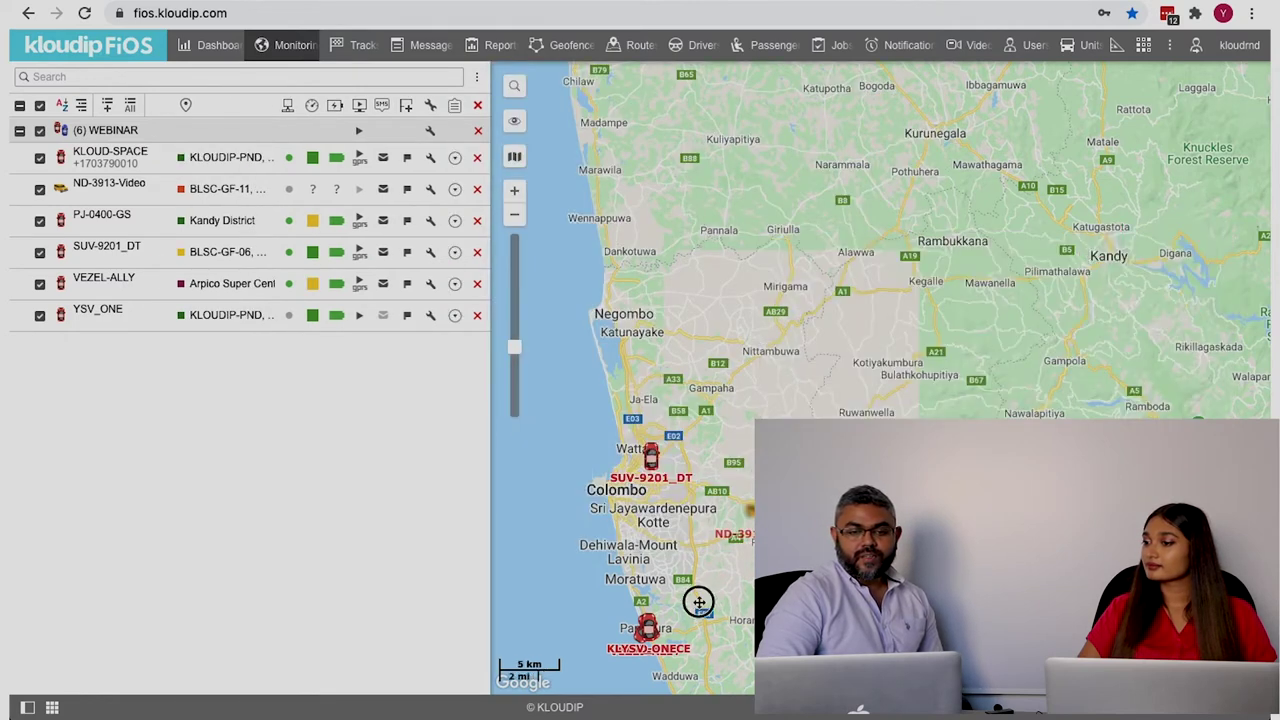
# Step: Find the unit KLOUD-SPACE on the map by searching for "space" and examine its tooltip information
pyautogui.scroll(1, 698, 602)
pyautogui.moveTo(734, 383); pyautogui.dragTo(603, 123)
pyautogui.click(514, 86)
pyautogui.write('space')
pyautogui.click(577, 118)
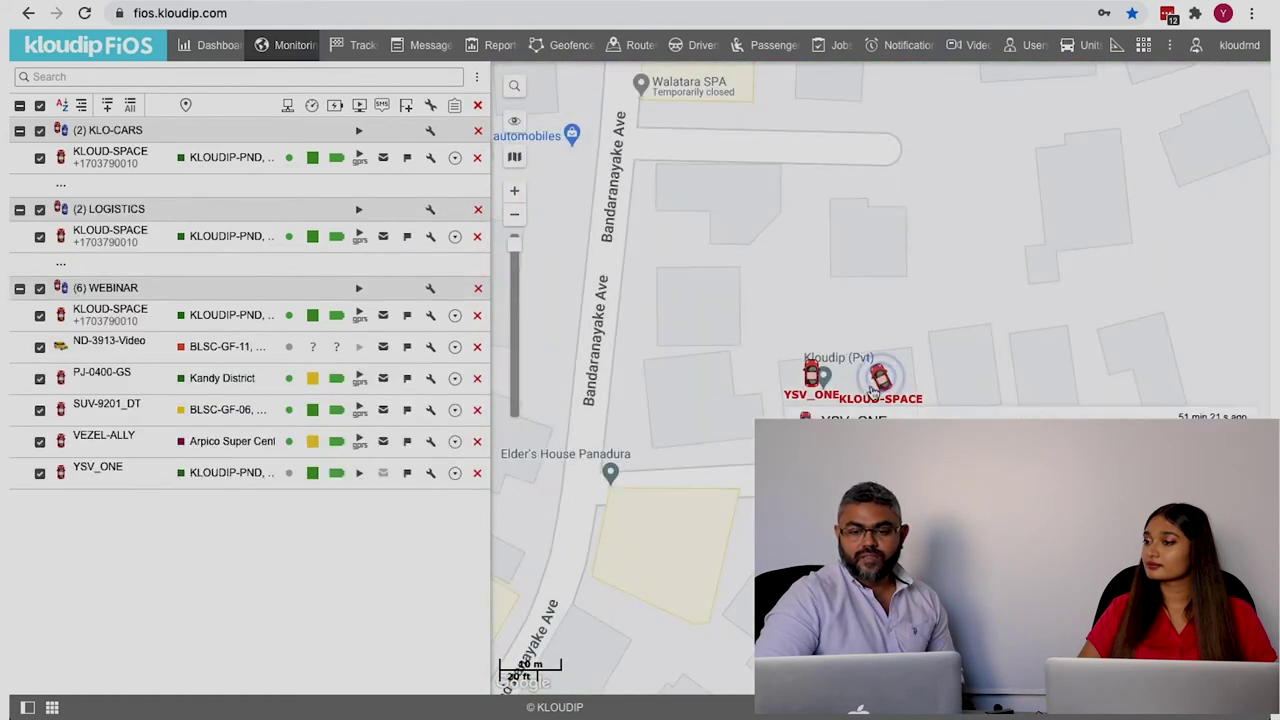
pyautogui.moveTo(882, 380)
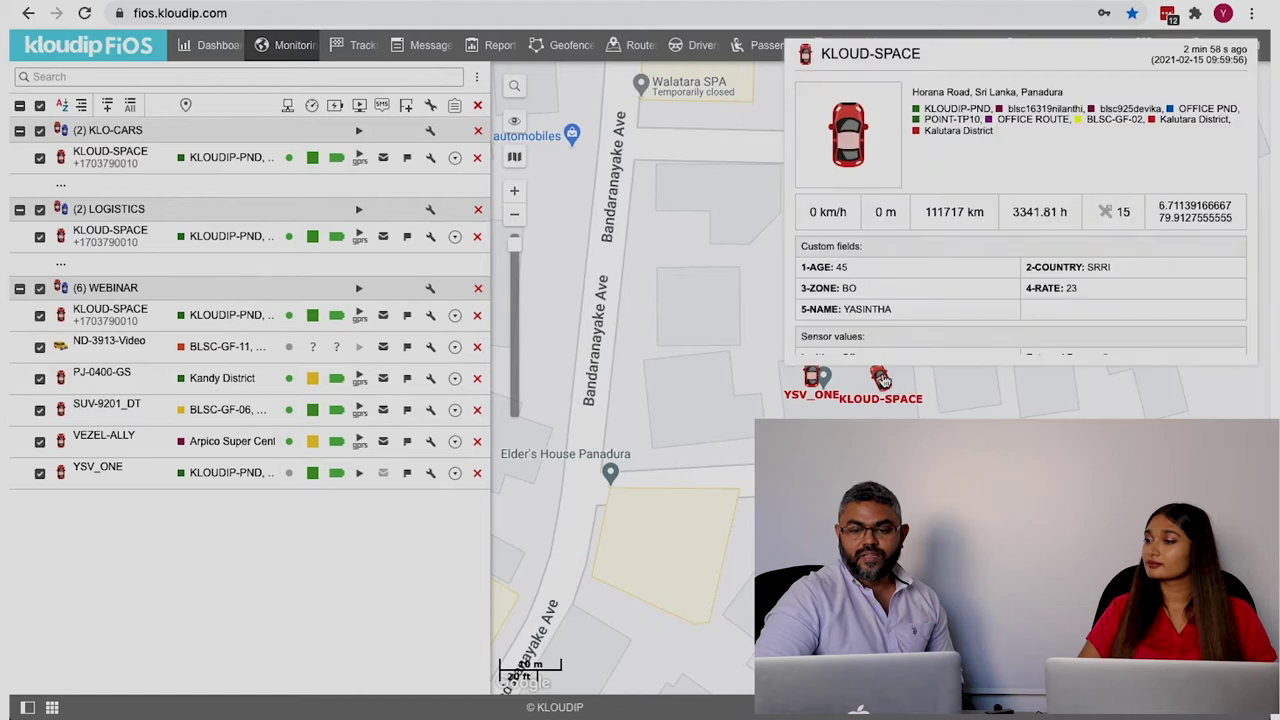
pyautogui.scroll(-5, 884, 327)
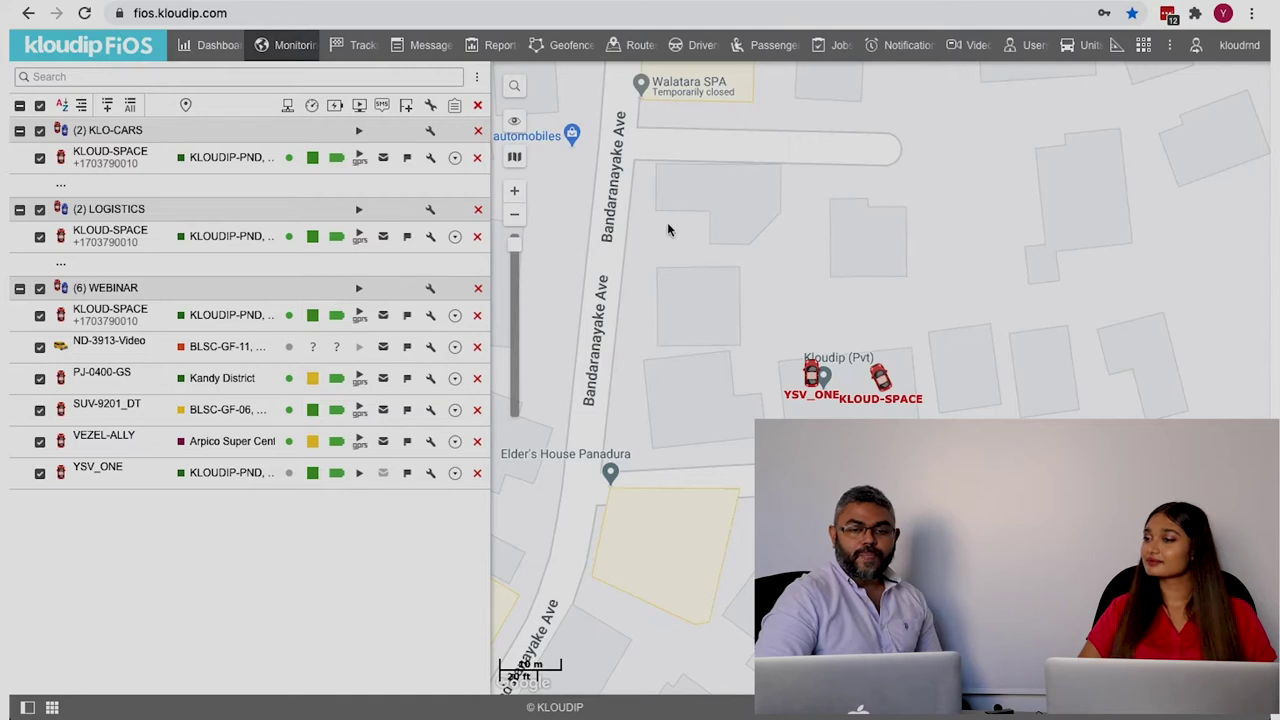
# Step: Review which additional unit information the user settings display in the tooltip and work list, leaving the settings unsaved
pyautogui.click(515, 214)
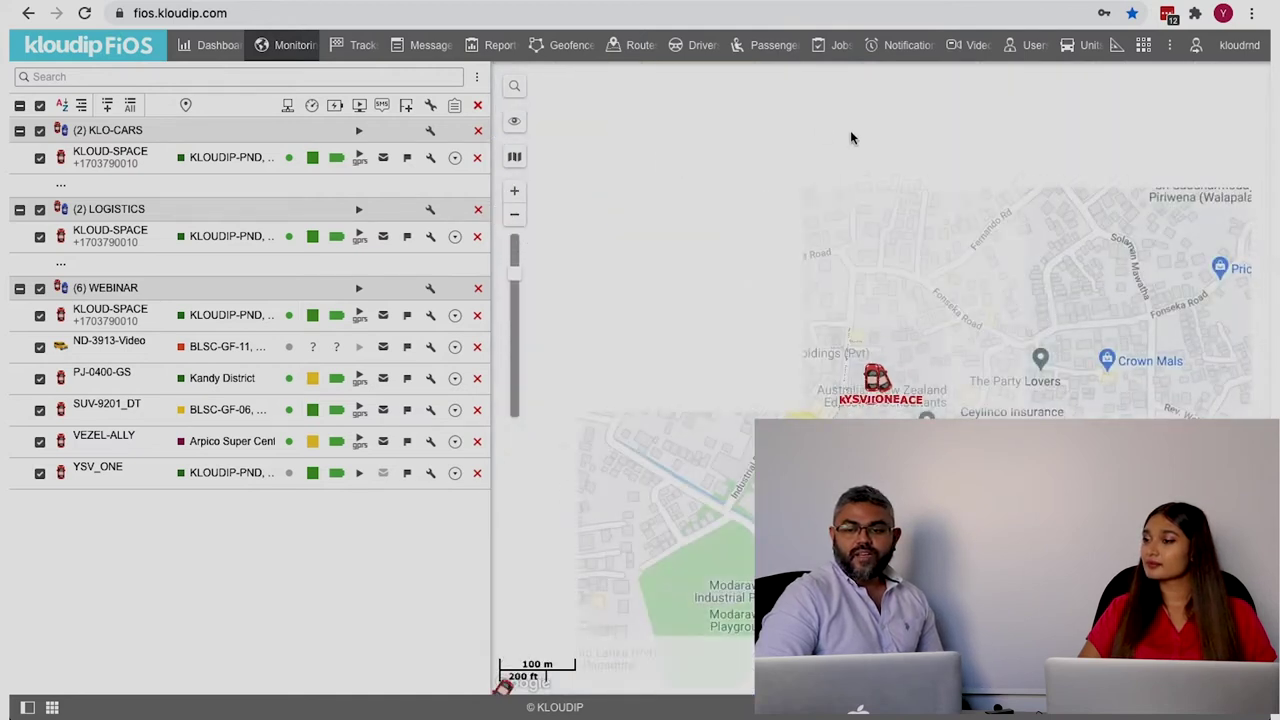
pyautogui.click(1238, 45)
pyautogui.click(1186, 74)
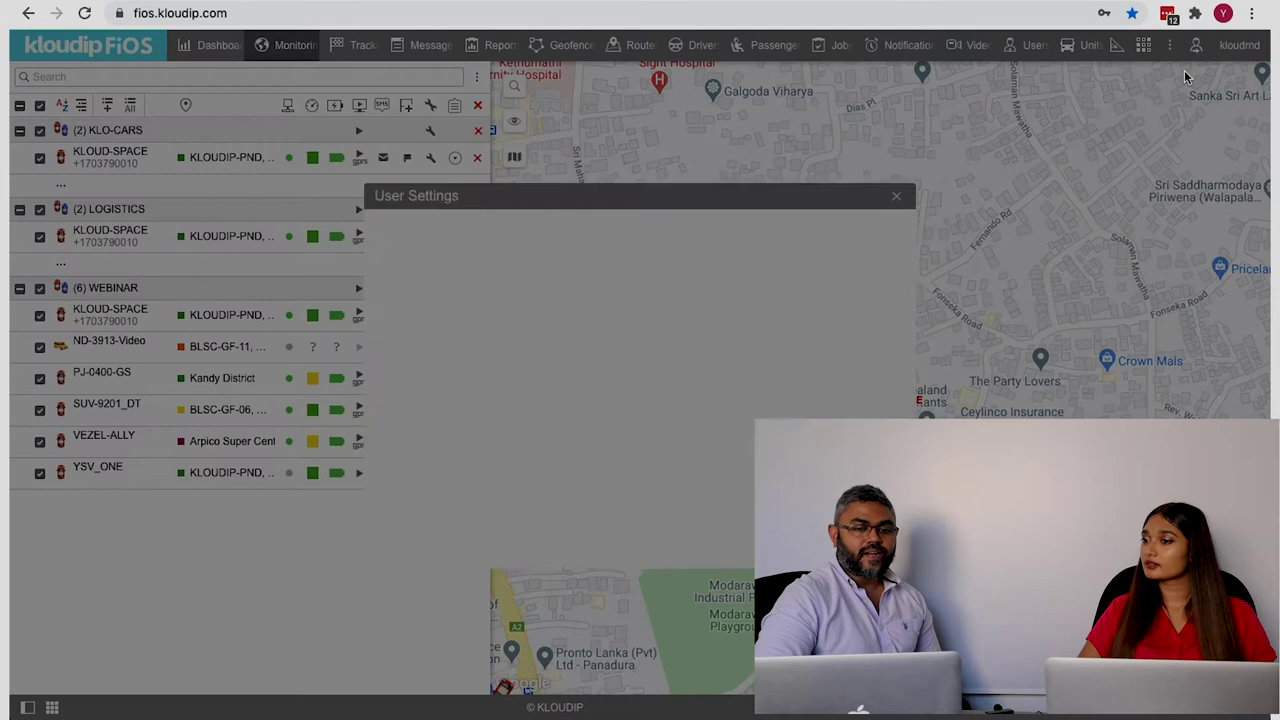
pyautogui.scroll(-10, 687, 350)
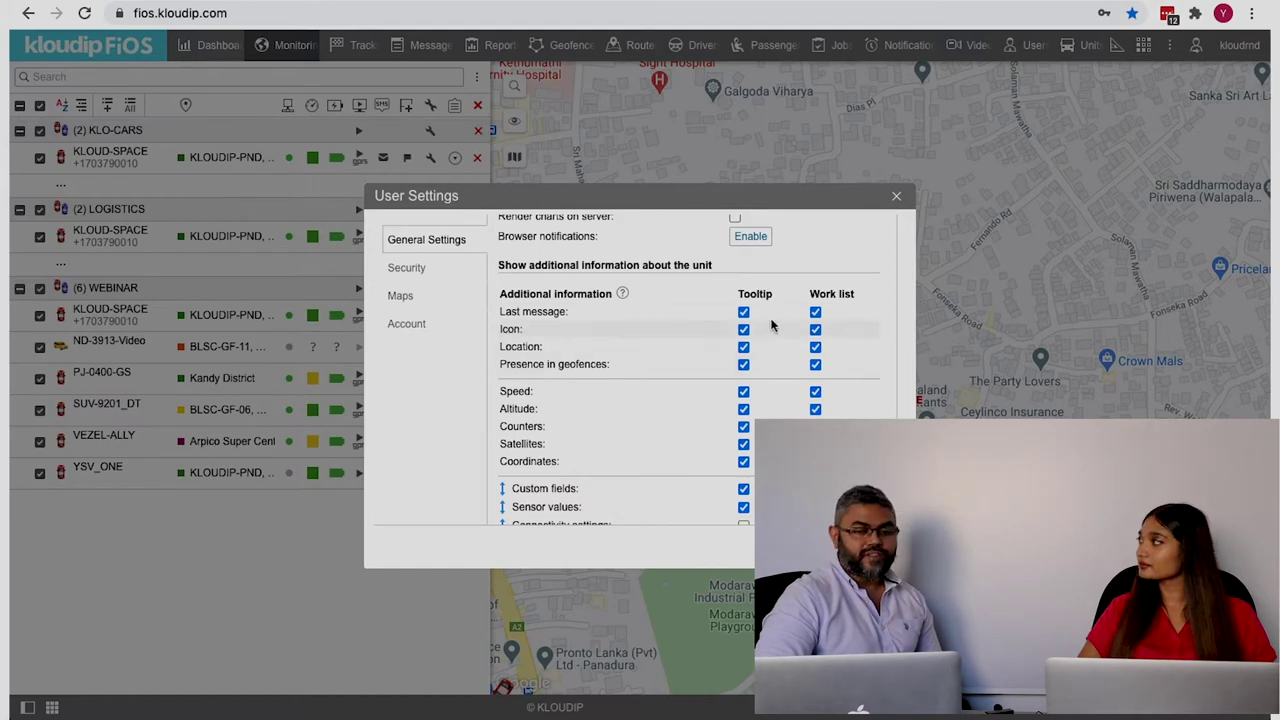
pyautogui.press('Escape')
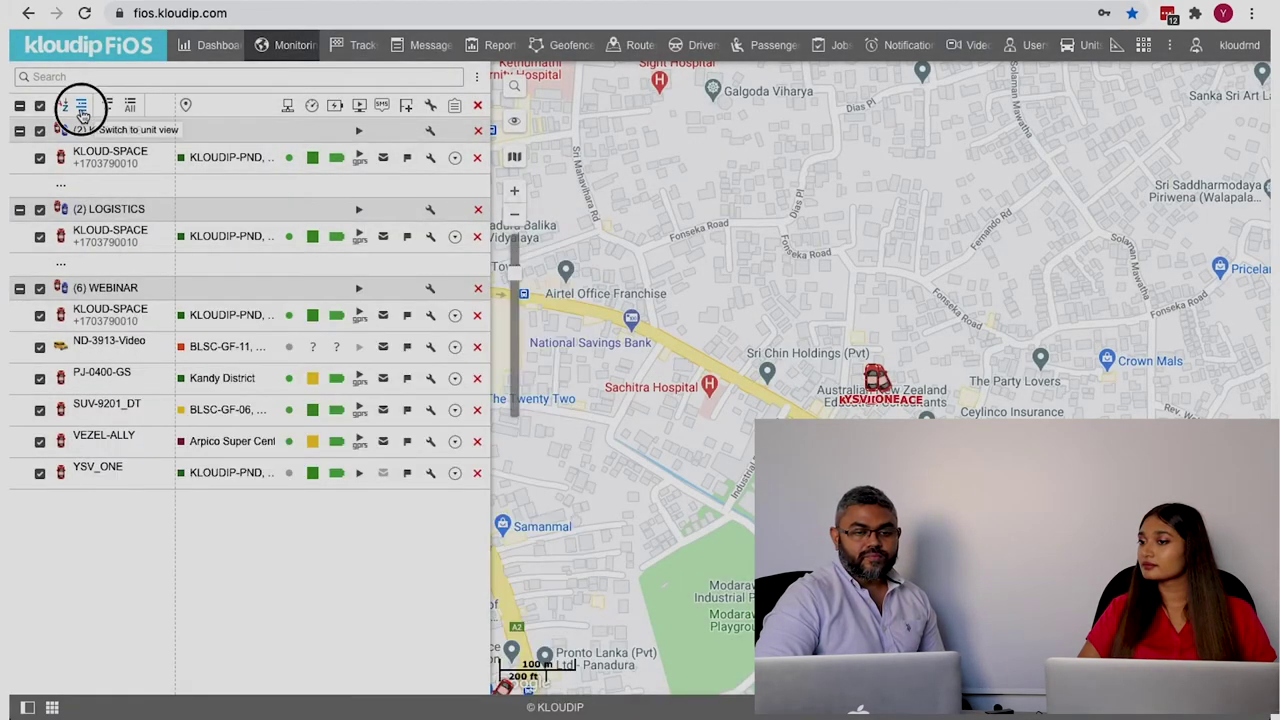
# Step: Reduce the monitoring list to the WEBINAR group and expand the details of KLOUD-SPACE
pyautogui.click(82, 108)
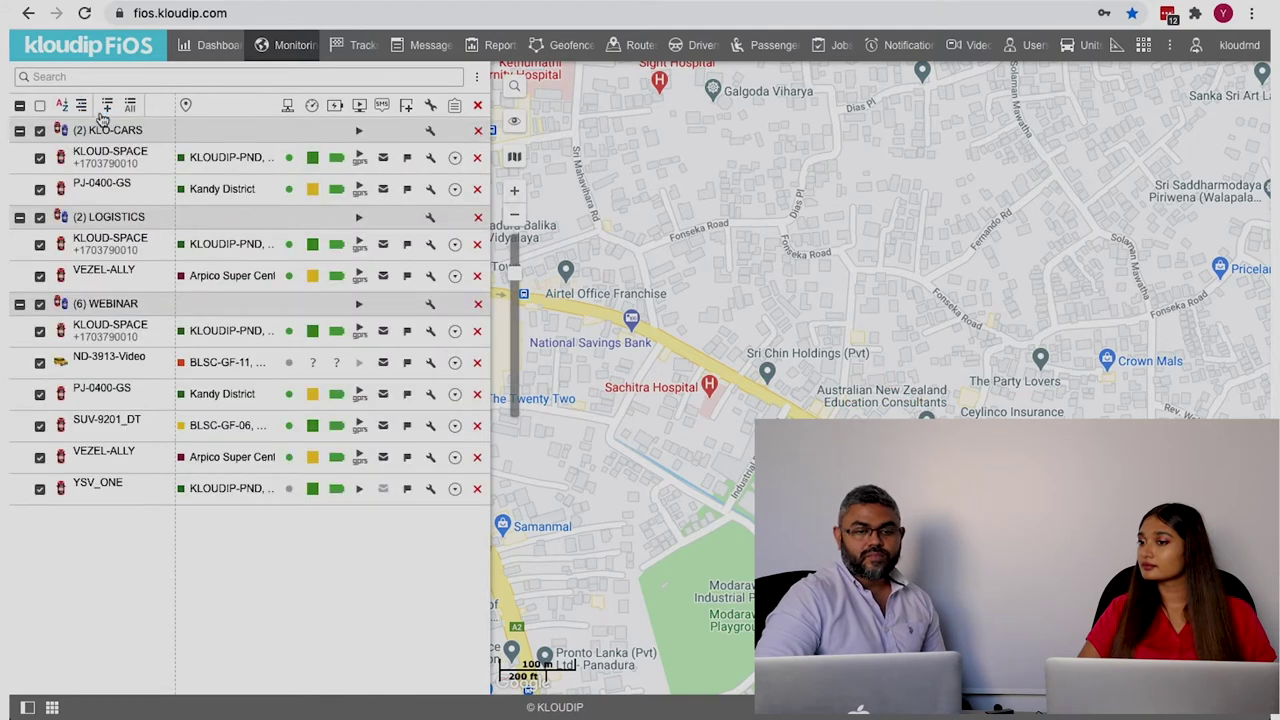
pyautogui.click(60, 162)
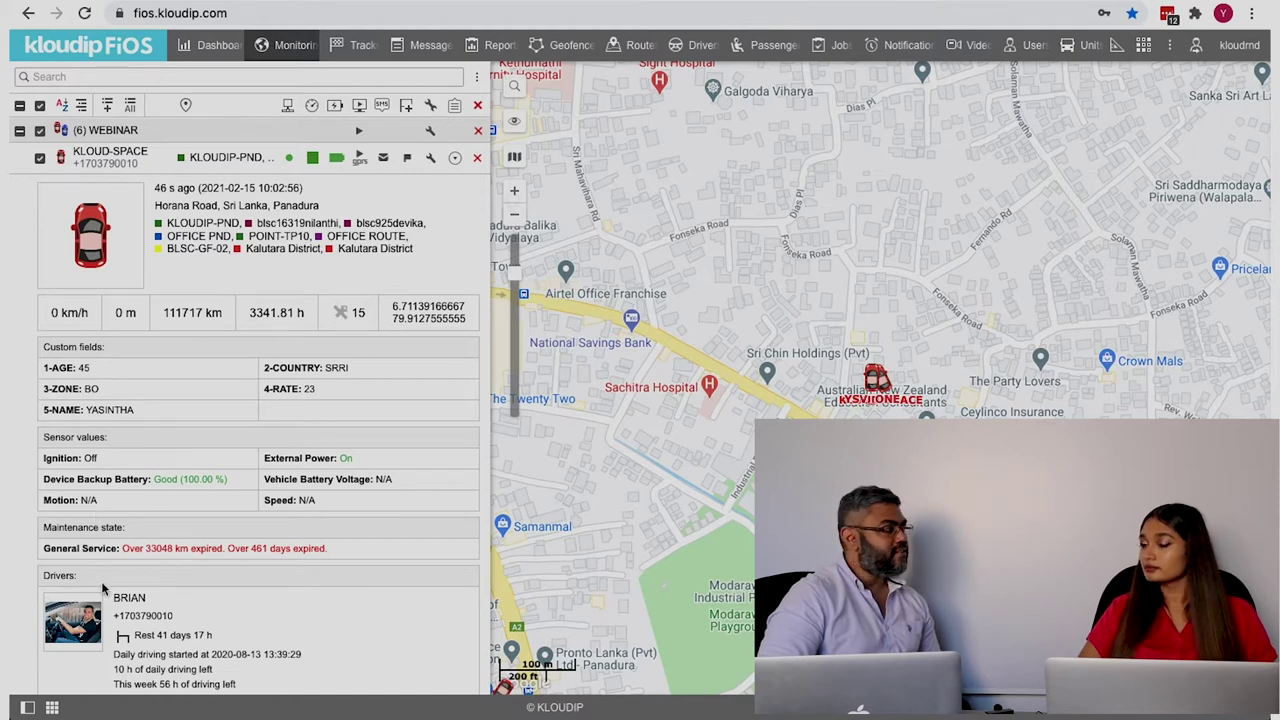
# Step: Turn off the unit Icon for both Tooltip and Work list in the user settings and save
pyautogui.click(1196, 45)
pyautogui.click(1185, 76)
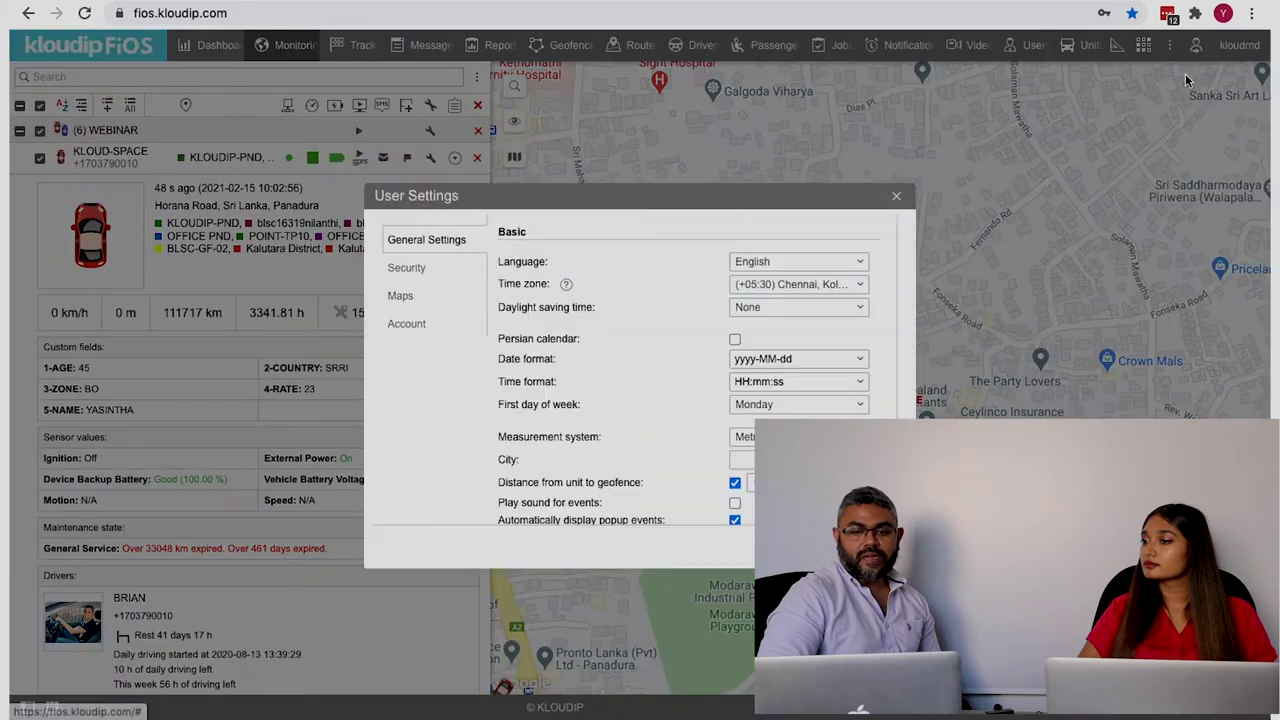
pyautogui.scroll(-5, 630, 330)
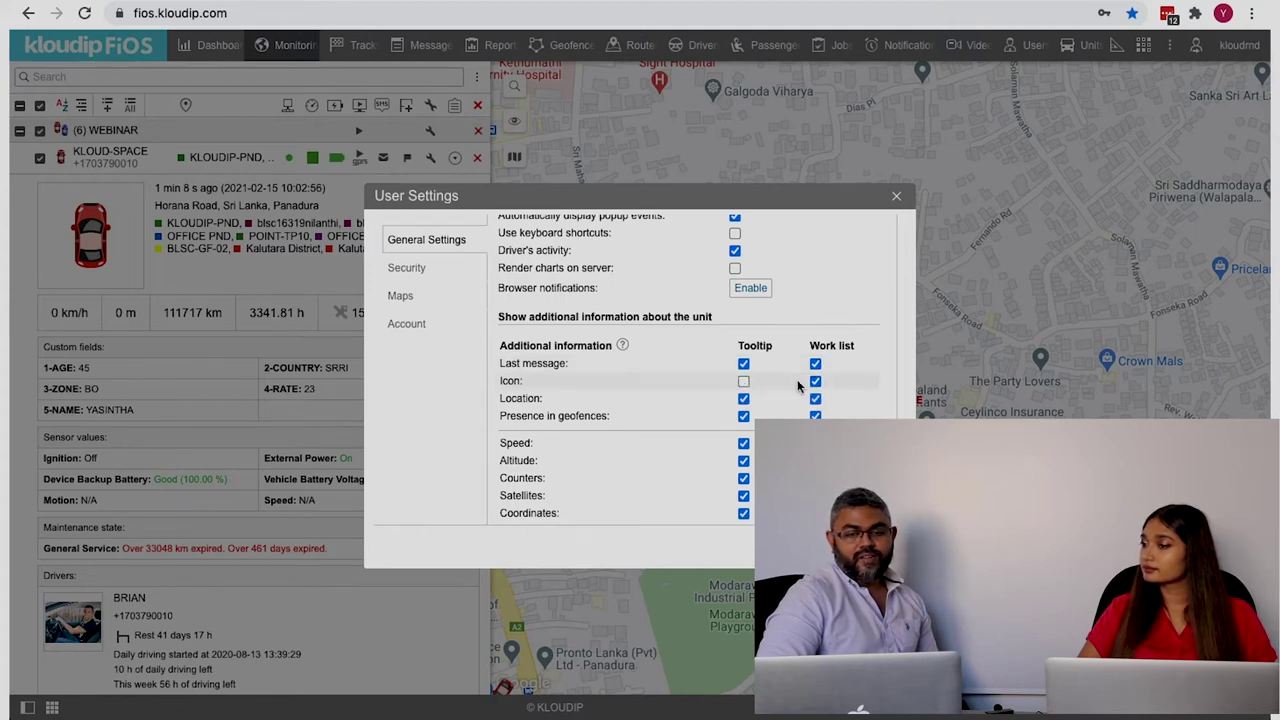
pyautogui.click(868, 548)
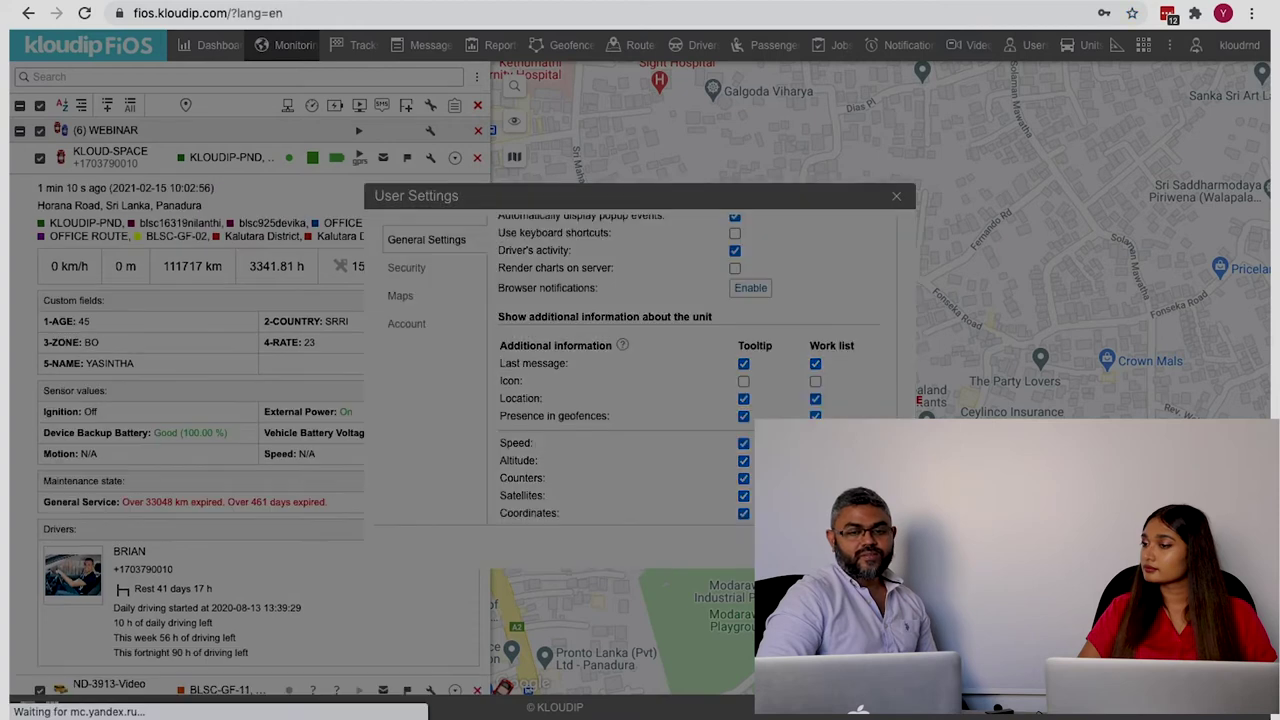
pyautogui.click(790, 129)
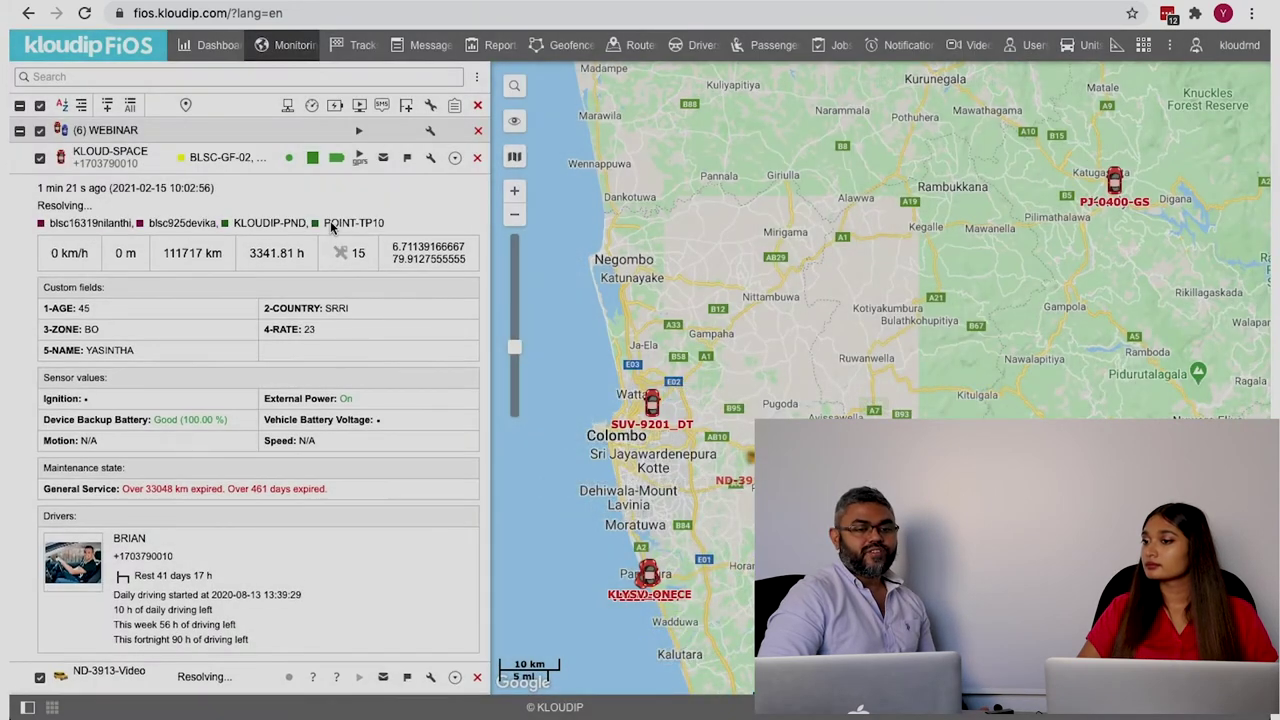
# Step: Turn on the unit Icon for both Tooltip and Work list in the user settings
pyautogui.click(1232, 46)
pyautogui.click(1158, 77)
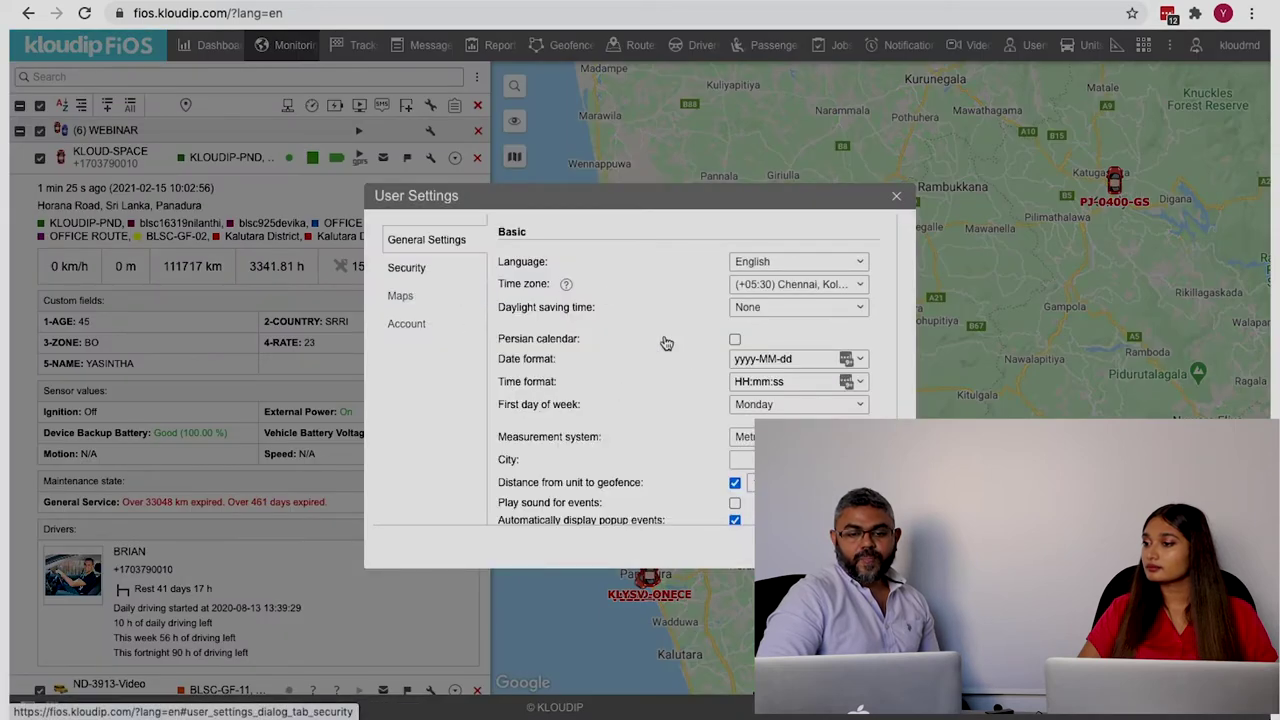
pyautogui.scroll(-10, 666, 380)
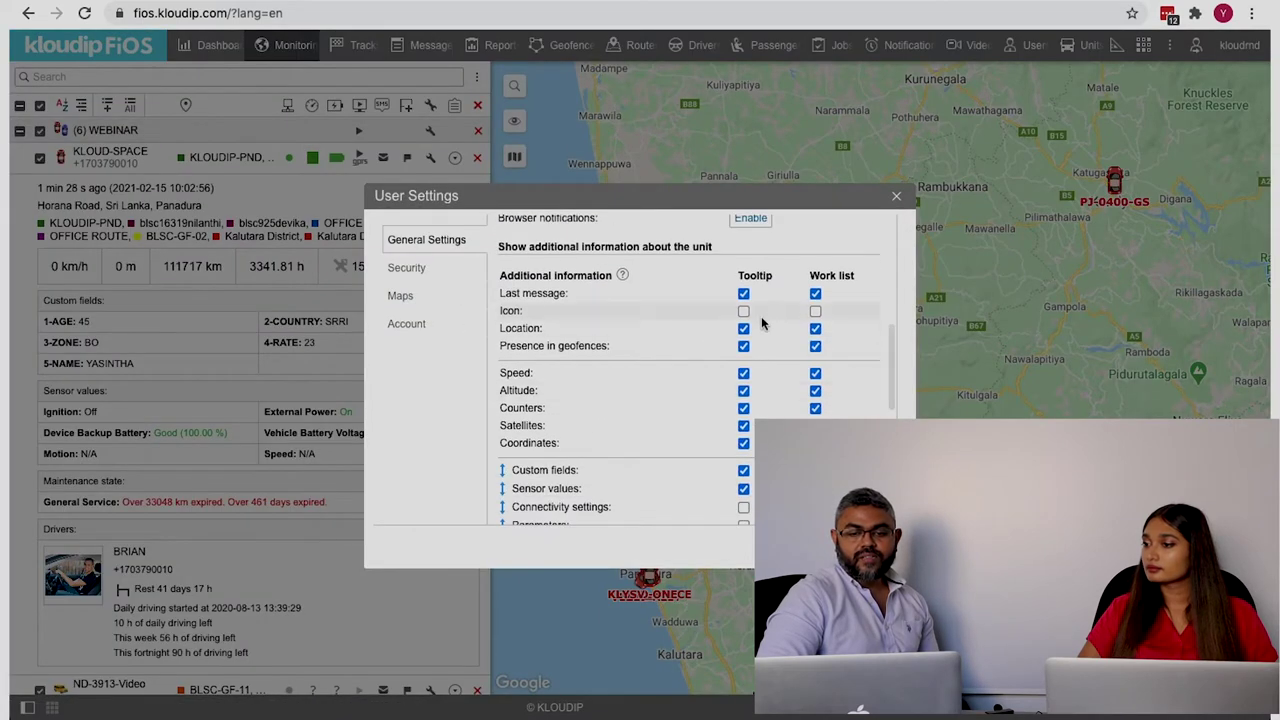
pyautogui.click(743, 311)
pyautogui.click(815, 311)
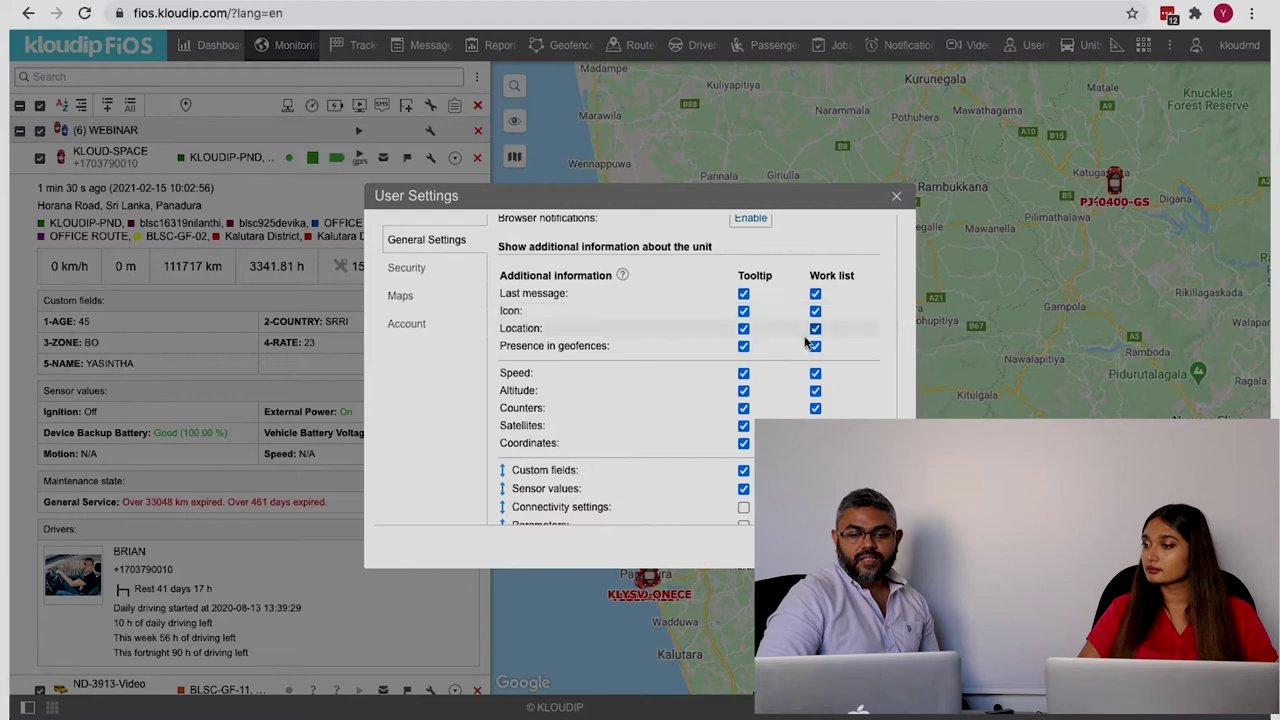
# Step: Turn off Altitude, Coordinates and Custom fields for both the tooltip and the work list
pyautogui.scroll(-1, 743, 392)
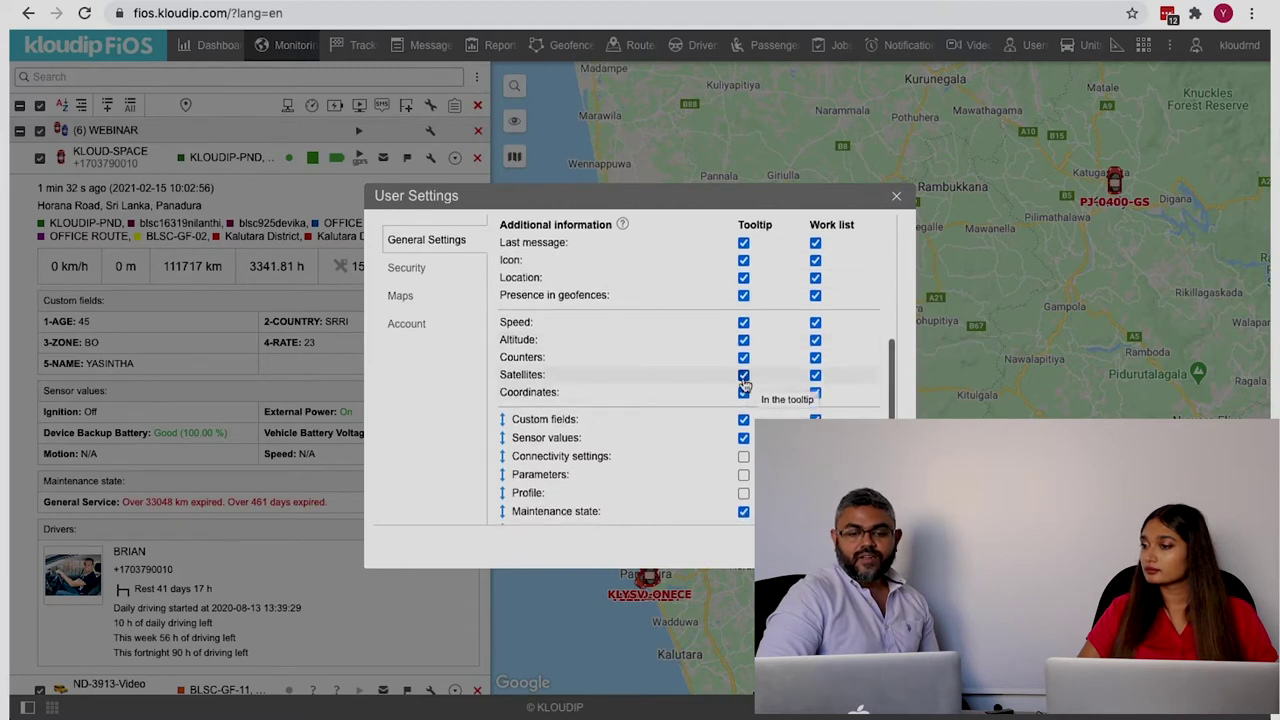
pyautogui.click(743, 340)
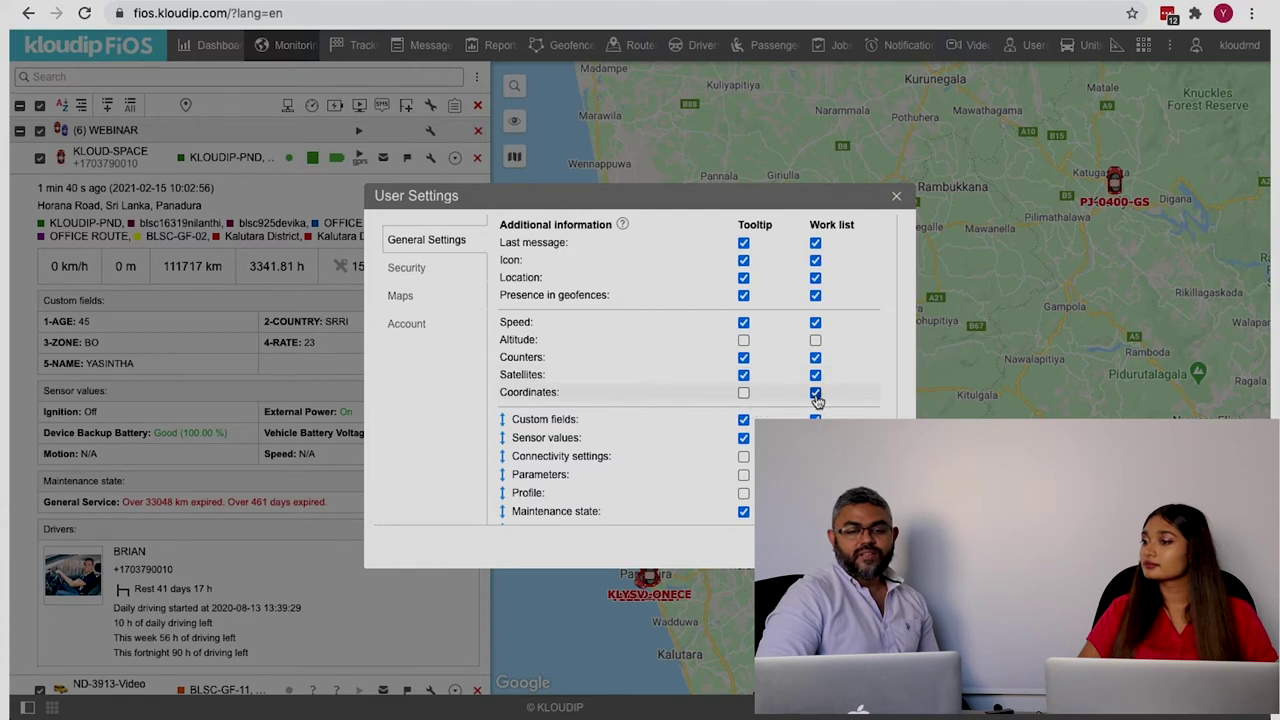
pyautogui.scroll(-2, 790, 380)
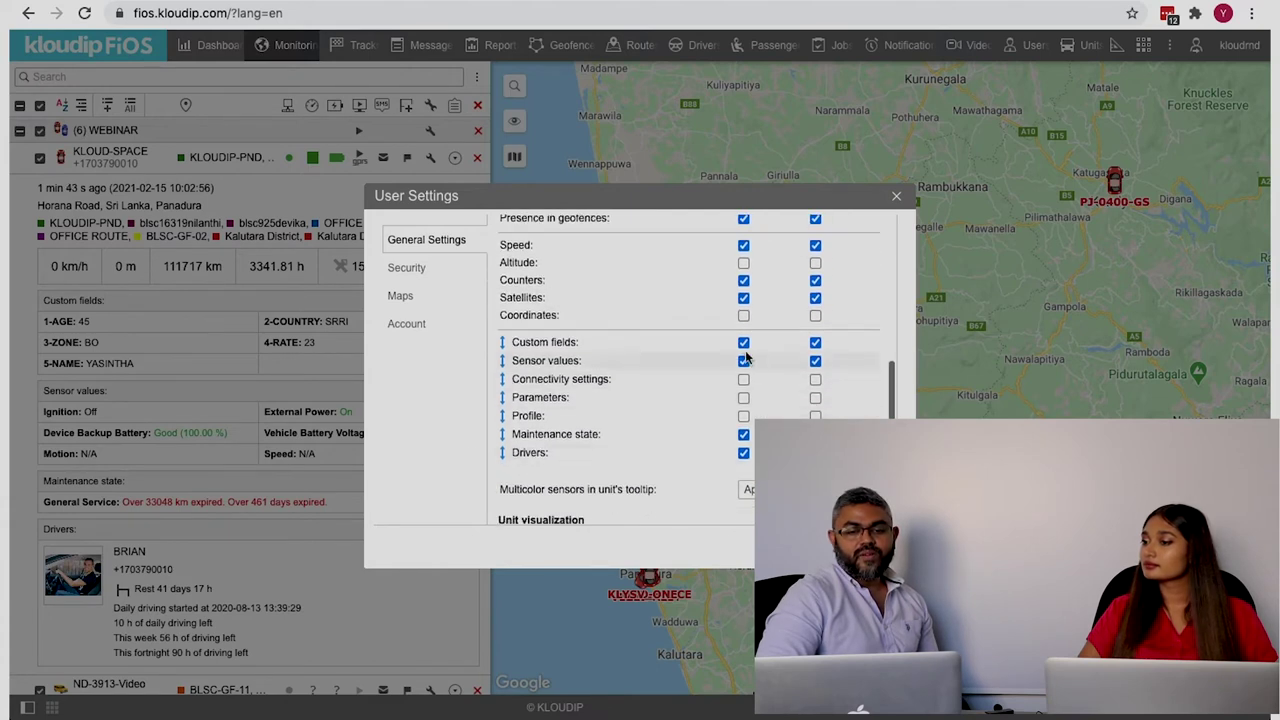
pyautogui.click(744, 346)
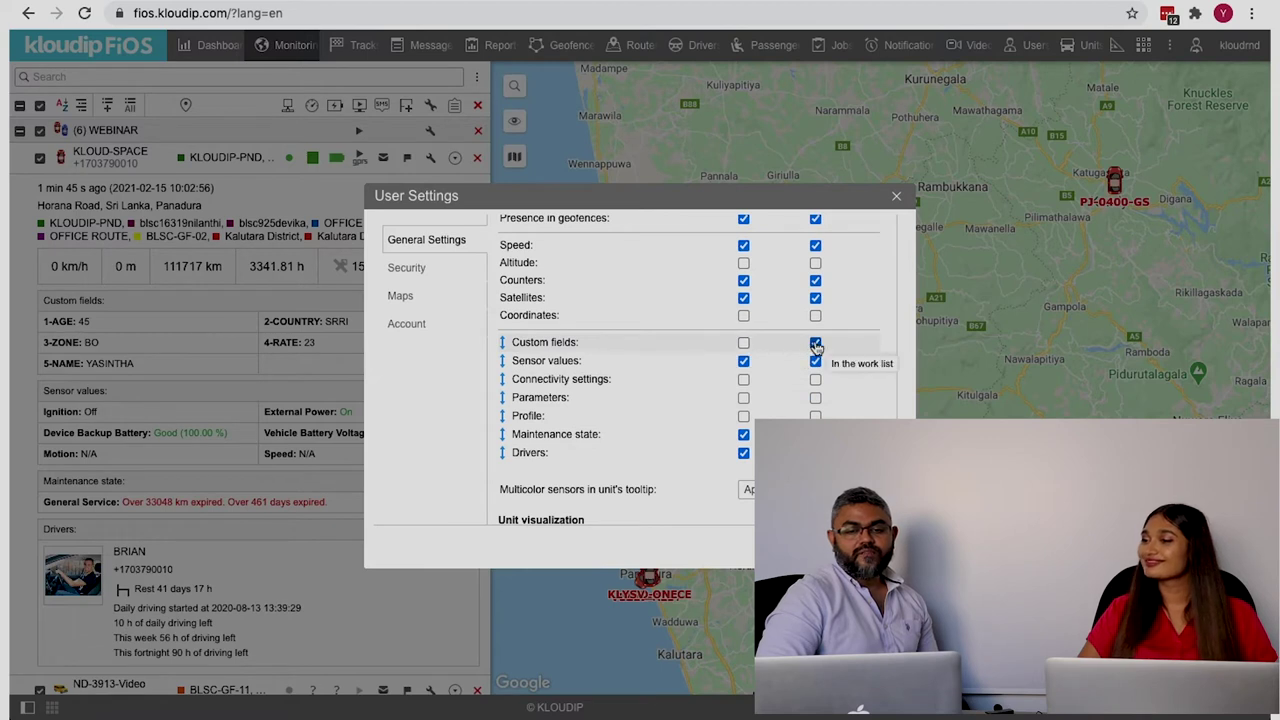
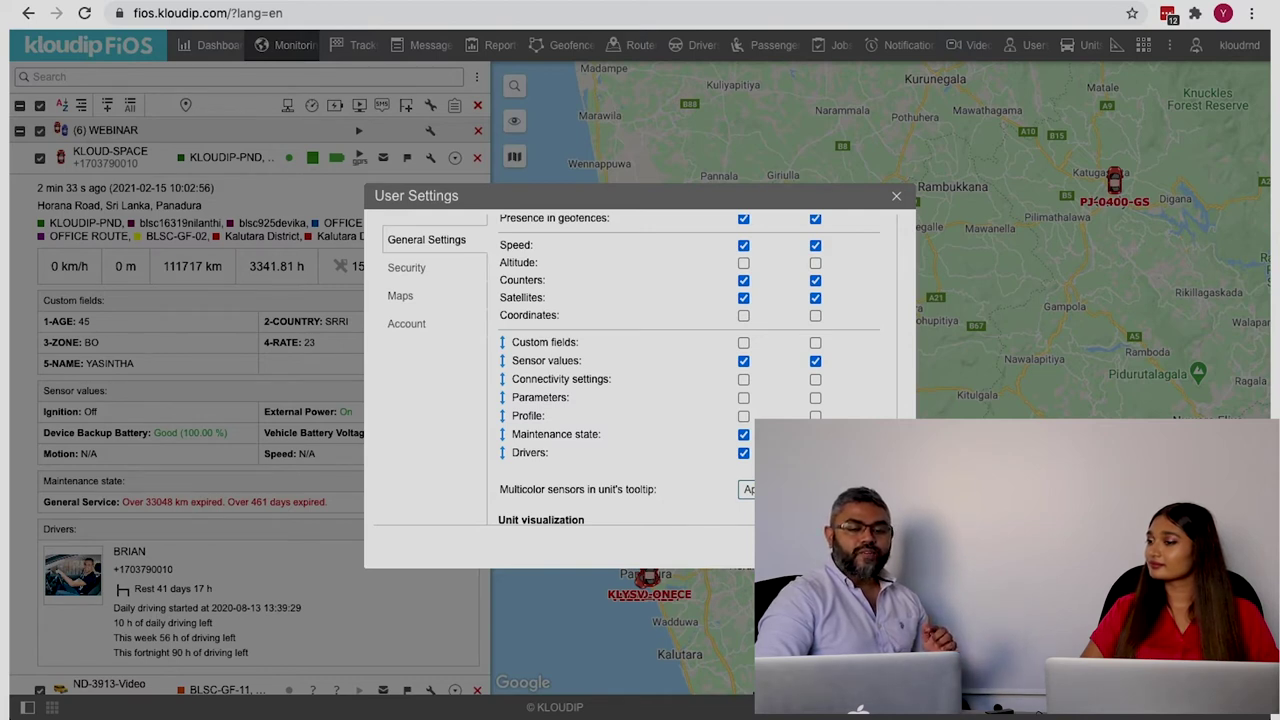
# Step: Review the options for multicolor sensors in the unit's tooltip, leave the settings unsaved, and examine the Device Backup Battery value of KLOUD-SPACE
pyautogui.click(748, 489)
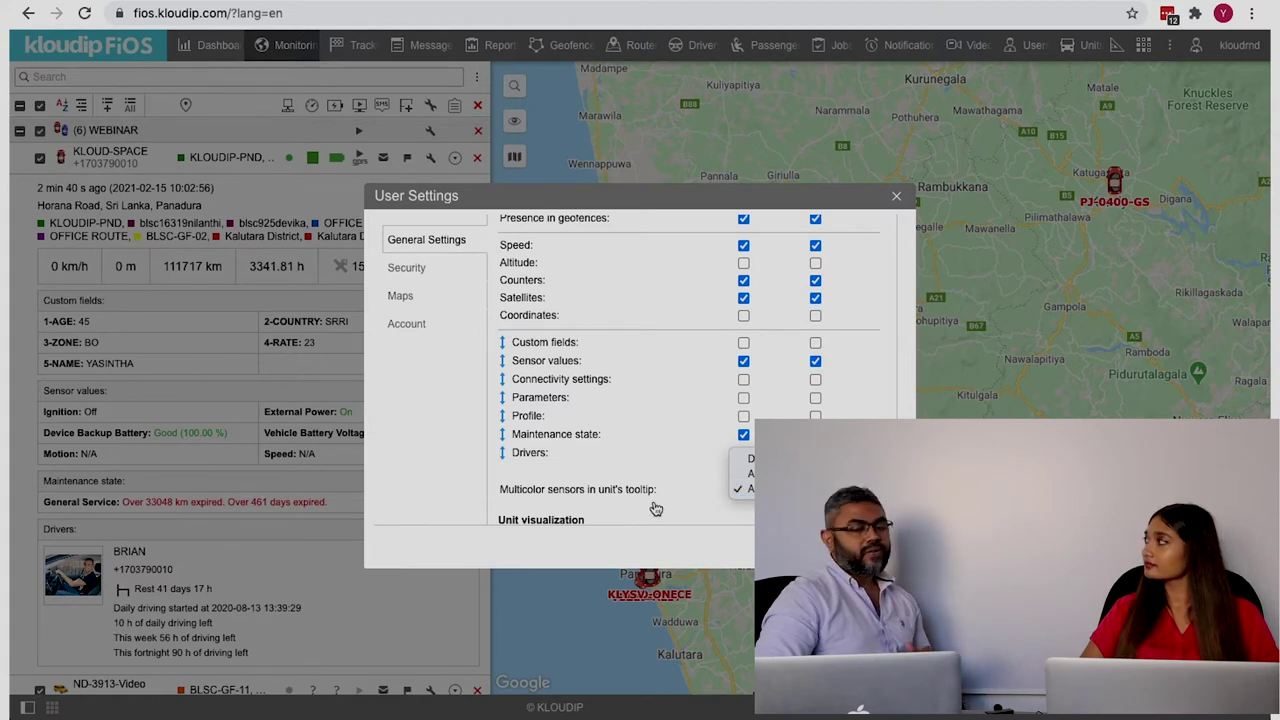
pyautogui.click(728, 521)
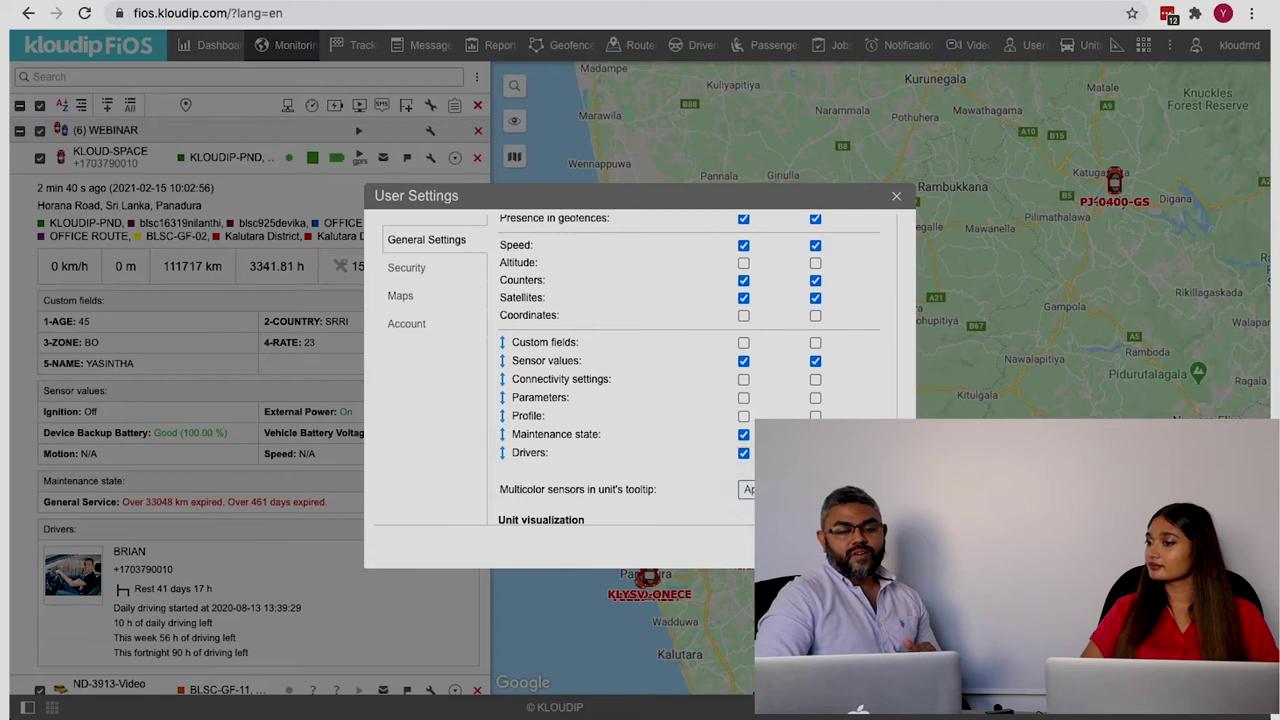
pyautogui.click(332, 418)
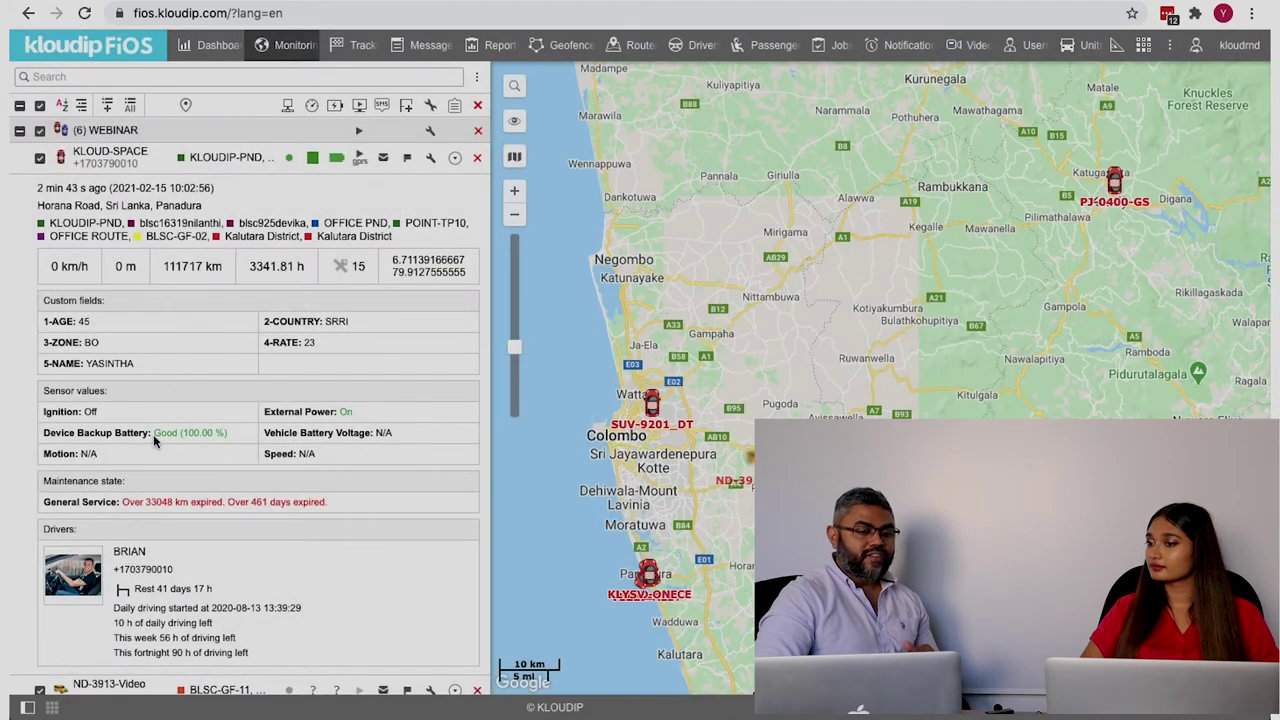
pyautogui.moveTo(153, 434); pyautogui.dragTo(218, 443)
pyautogui.click(229, 445)
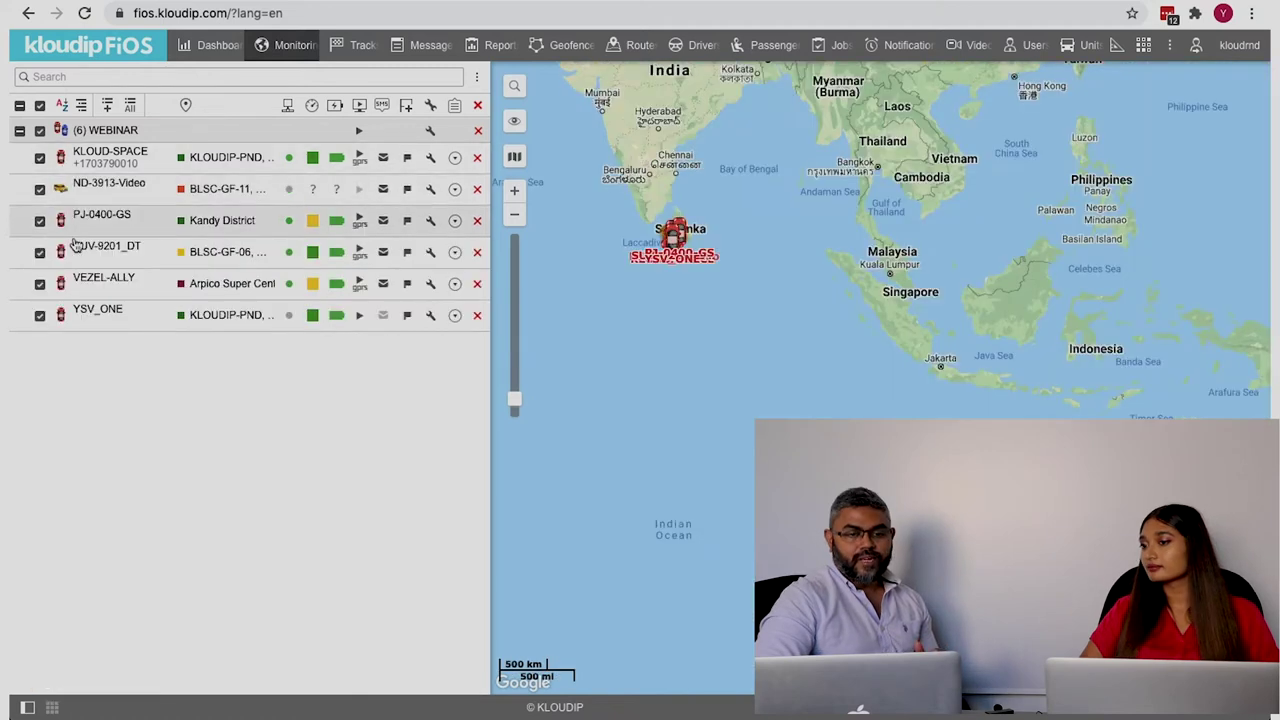
# Step: Expand PJ-0400-GS in the WEBINAR group, examine its Fuel value and the units' colored sensor indicators, and collapse its details
pyautogui.click(64, 222)
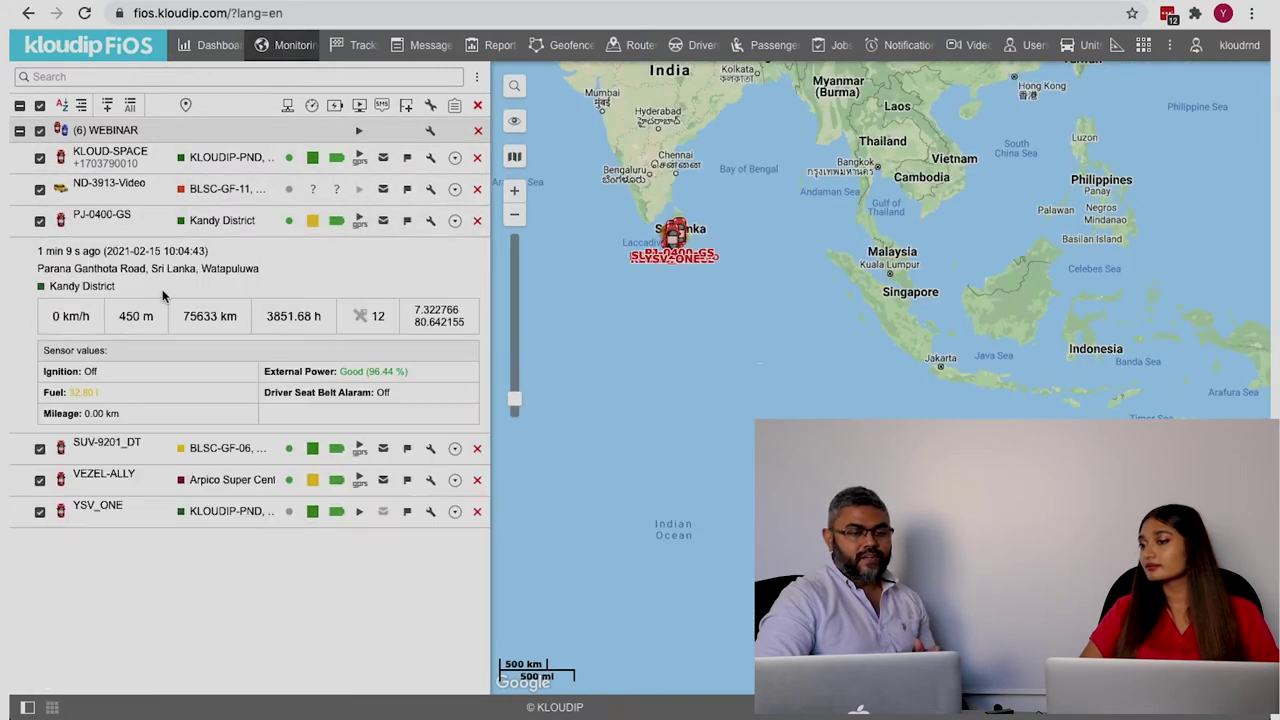
pyautogui.moveTo(46, 391); pyautogui.dragTo(103, 391)
pyautogui.click(58, 392)
pyautogui.click(101, 397)
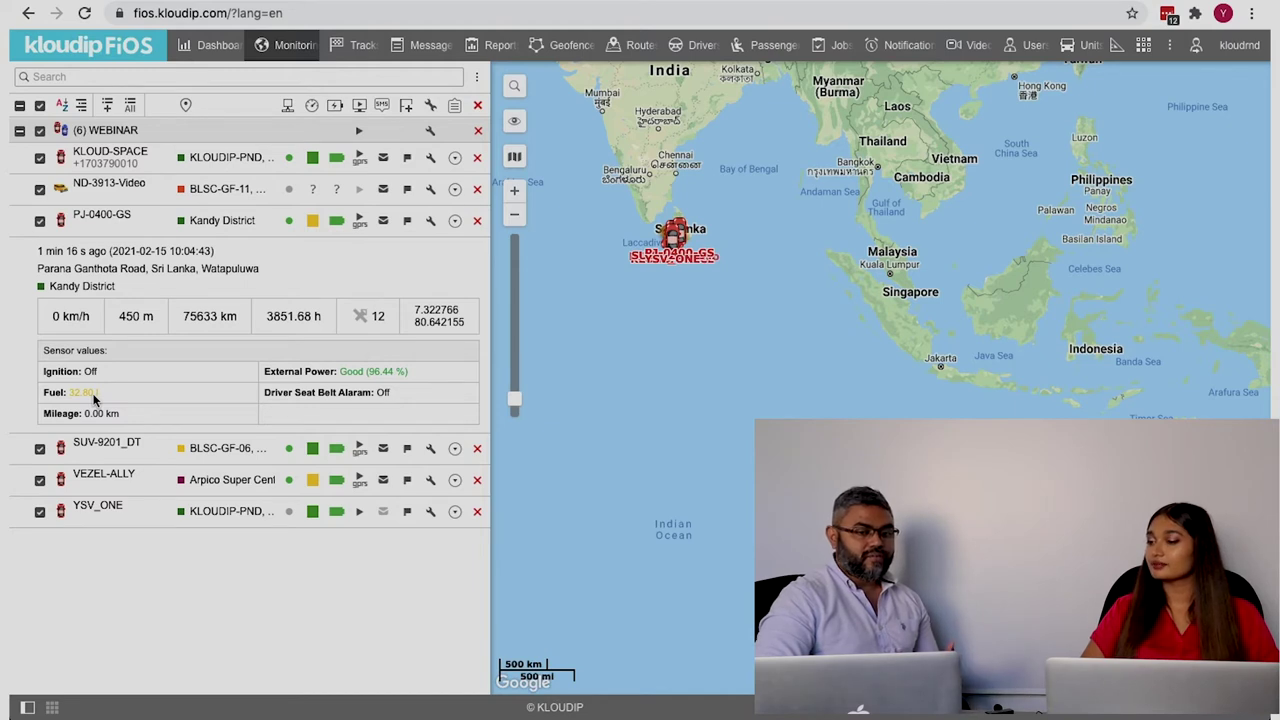
pyautogui.moveTo(315, 224)
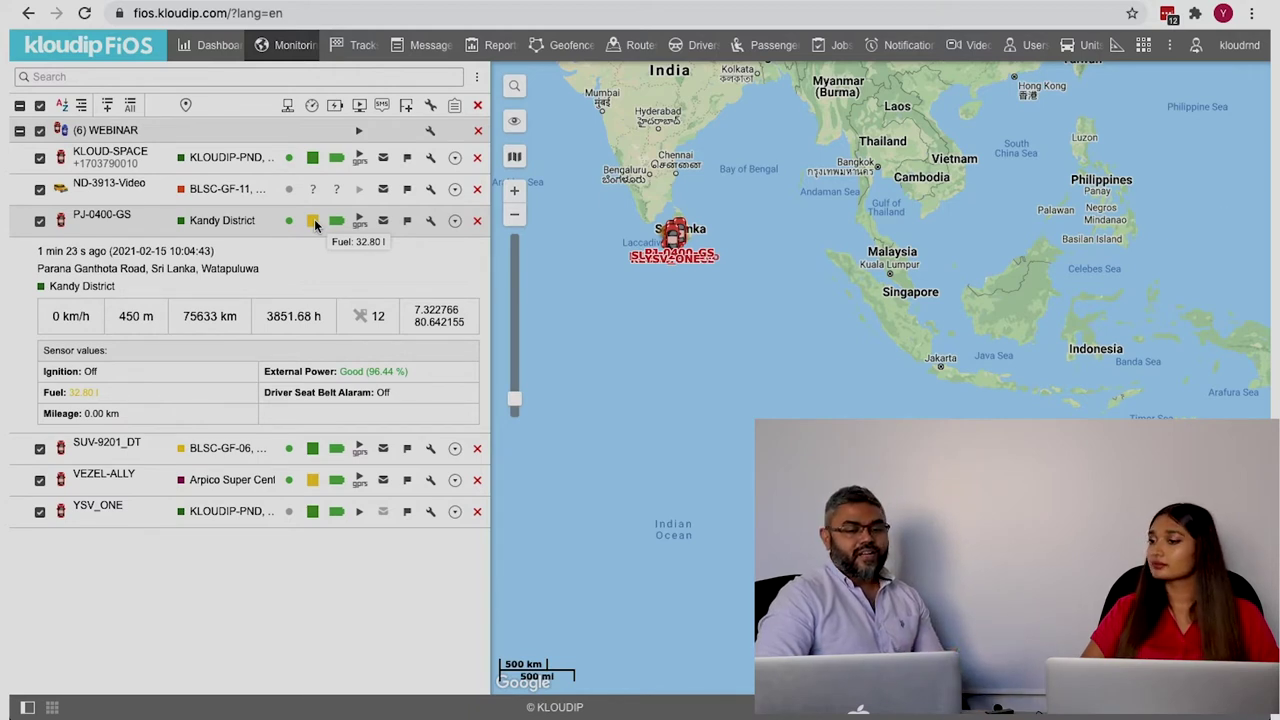
pyautogui.moveTo(313, 516)
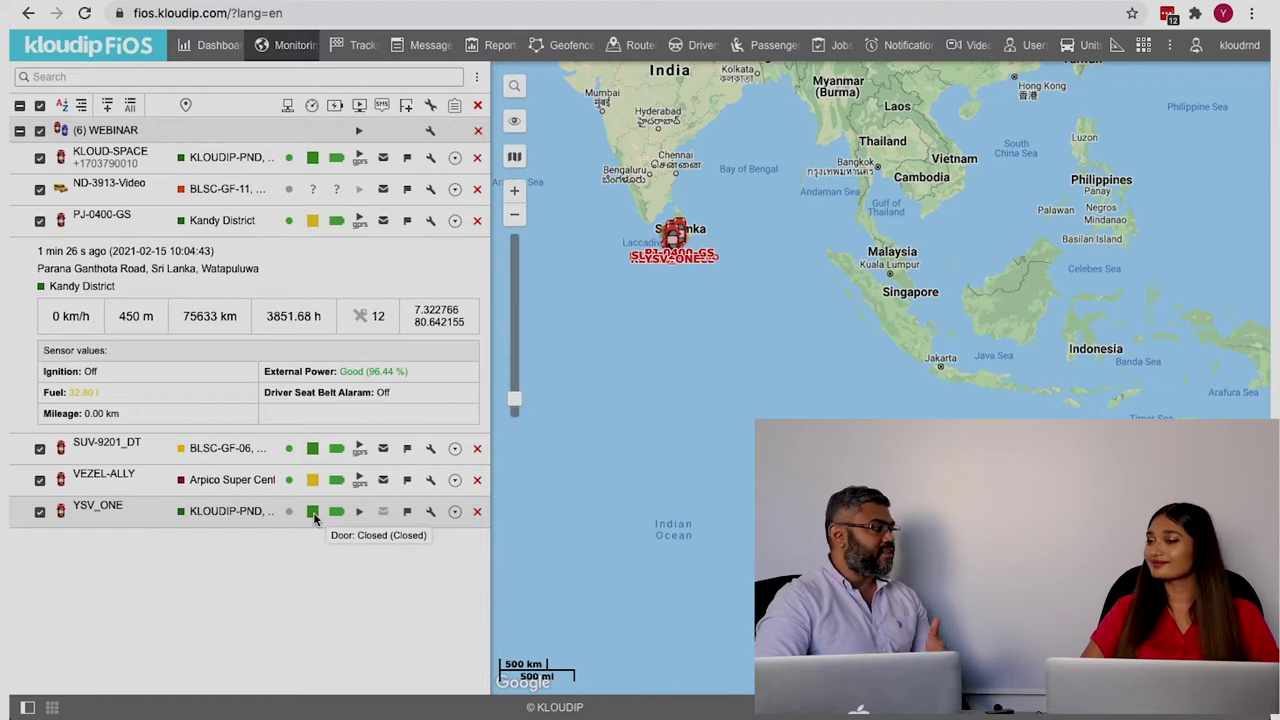
pyautogui.click(63, 226)
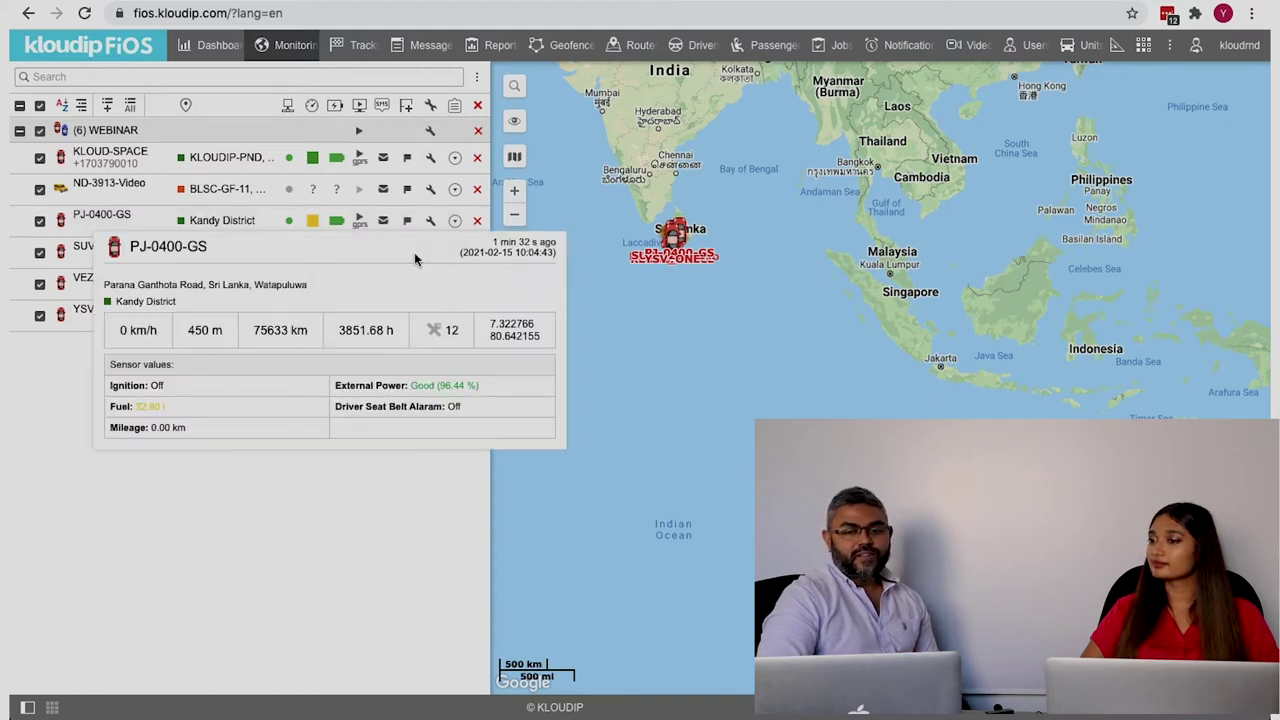
# Step: Find the unit VEZEL-ALLY on the map by searching for "ally"
pyautogui.scroll(5, 680, 239)
pyautogui.scroll(2, 732, 315)
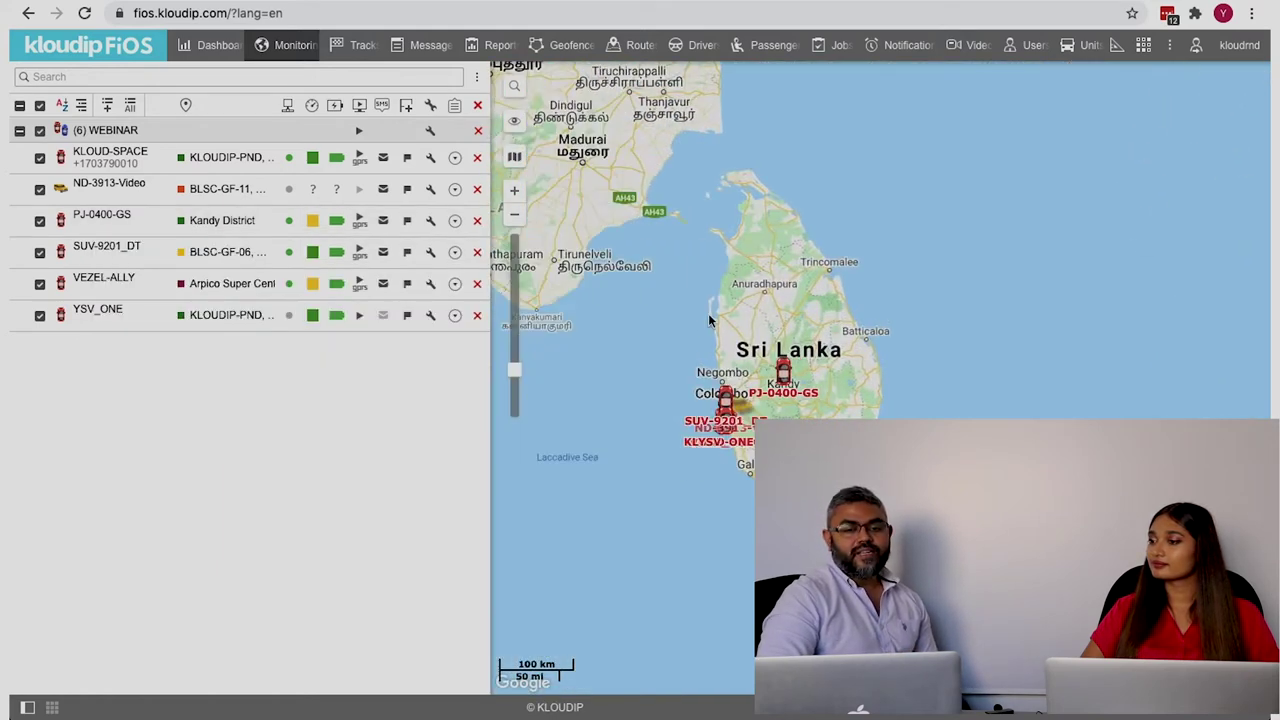
pyautogui.click(514, 87)
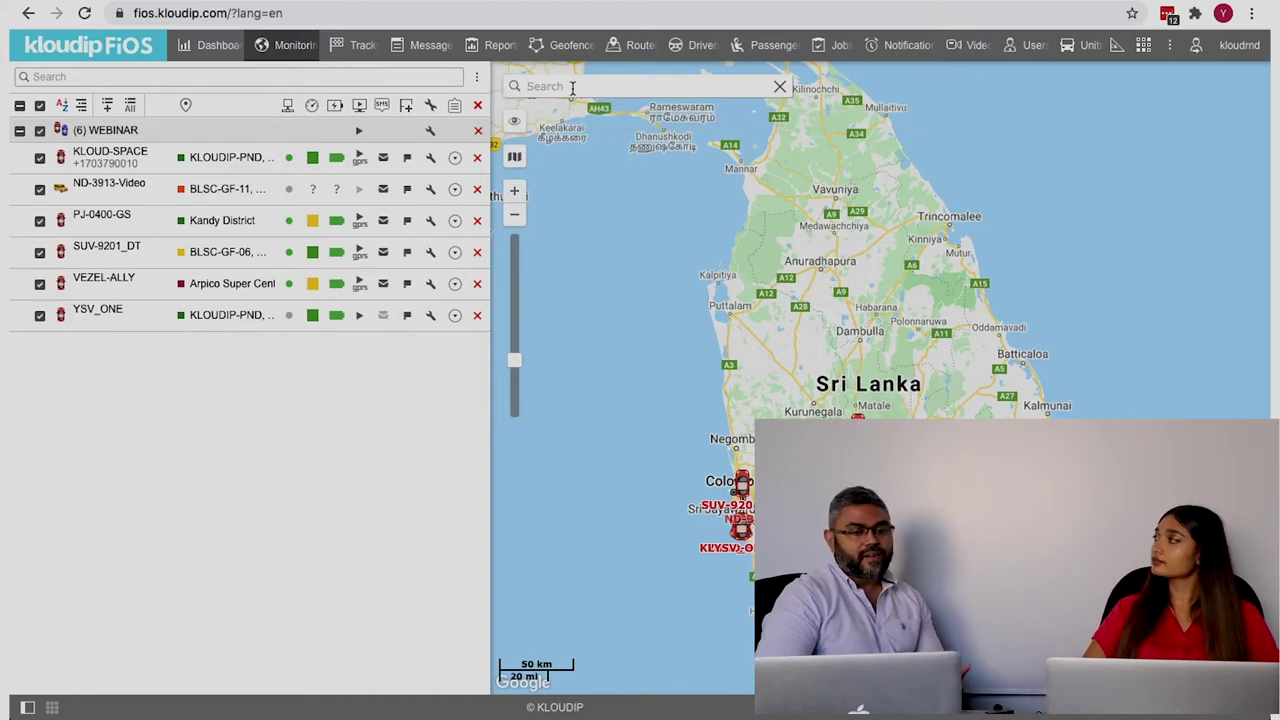
pyautogui.write('ally')
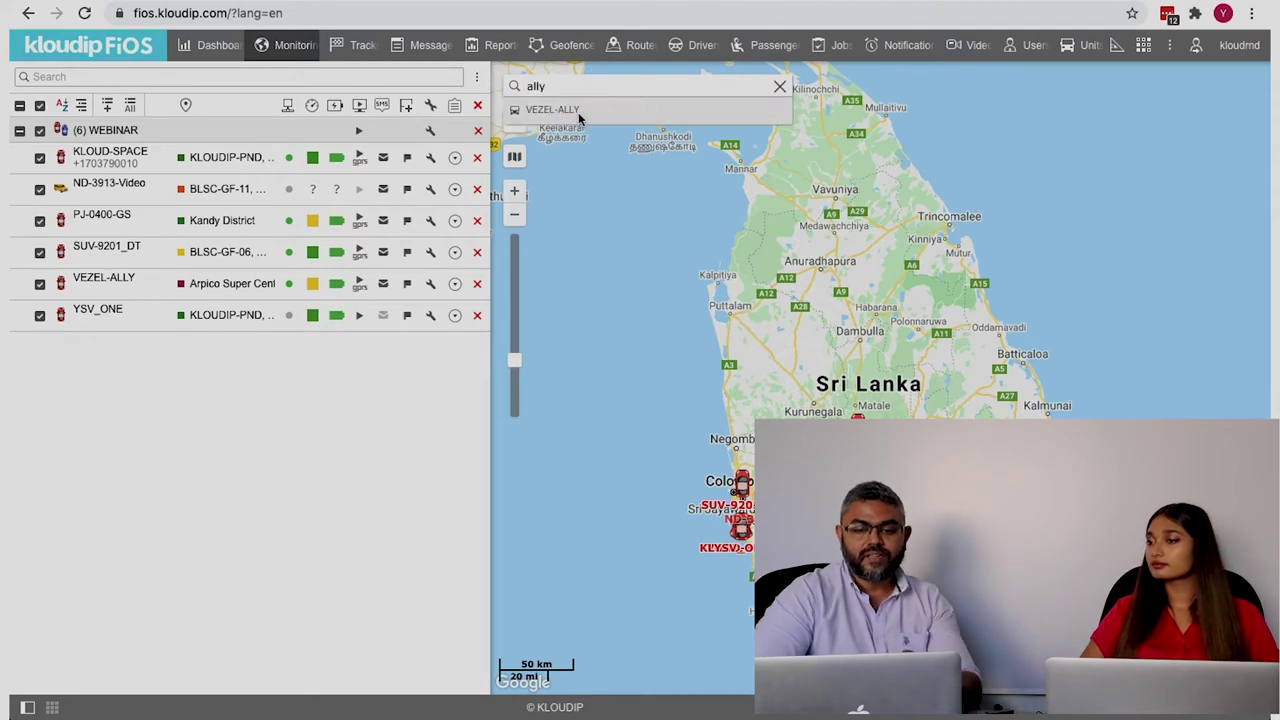
pyautogui.click(578, 116)
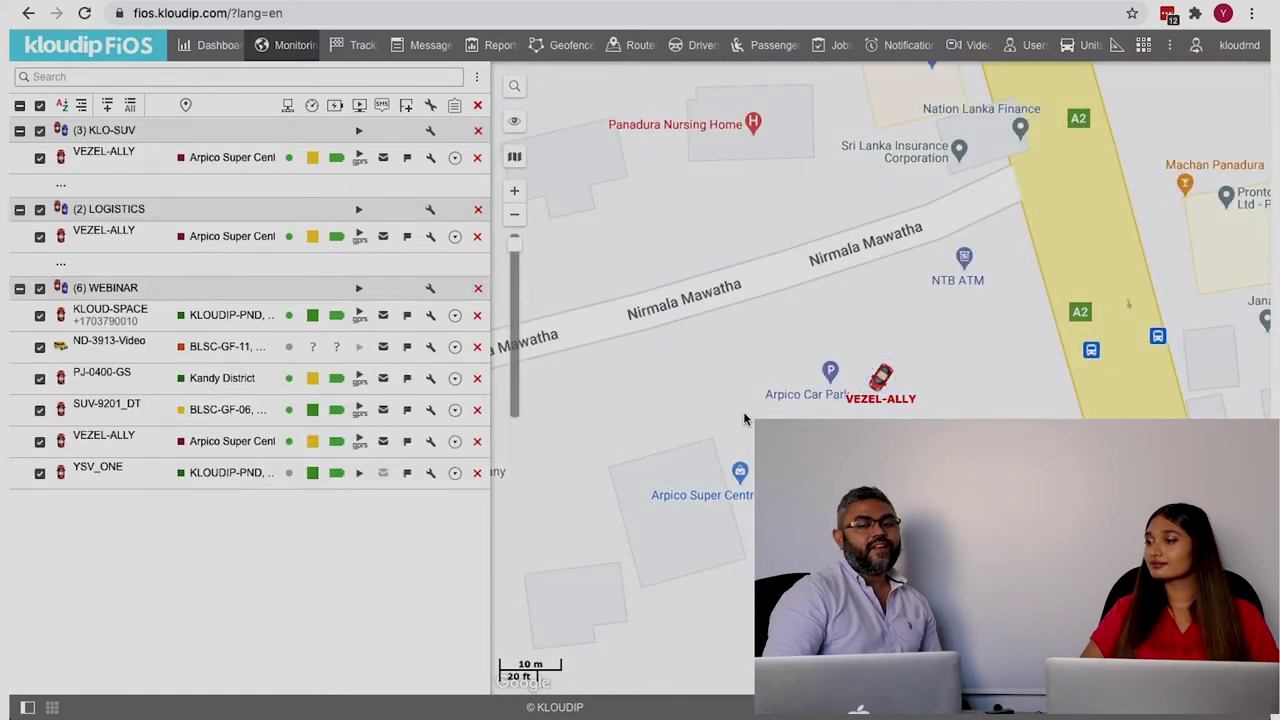
pyautogui.moveTo(849, 401)
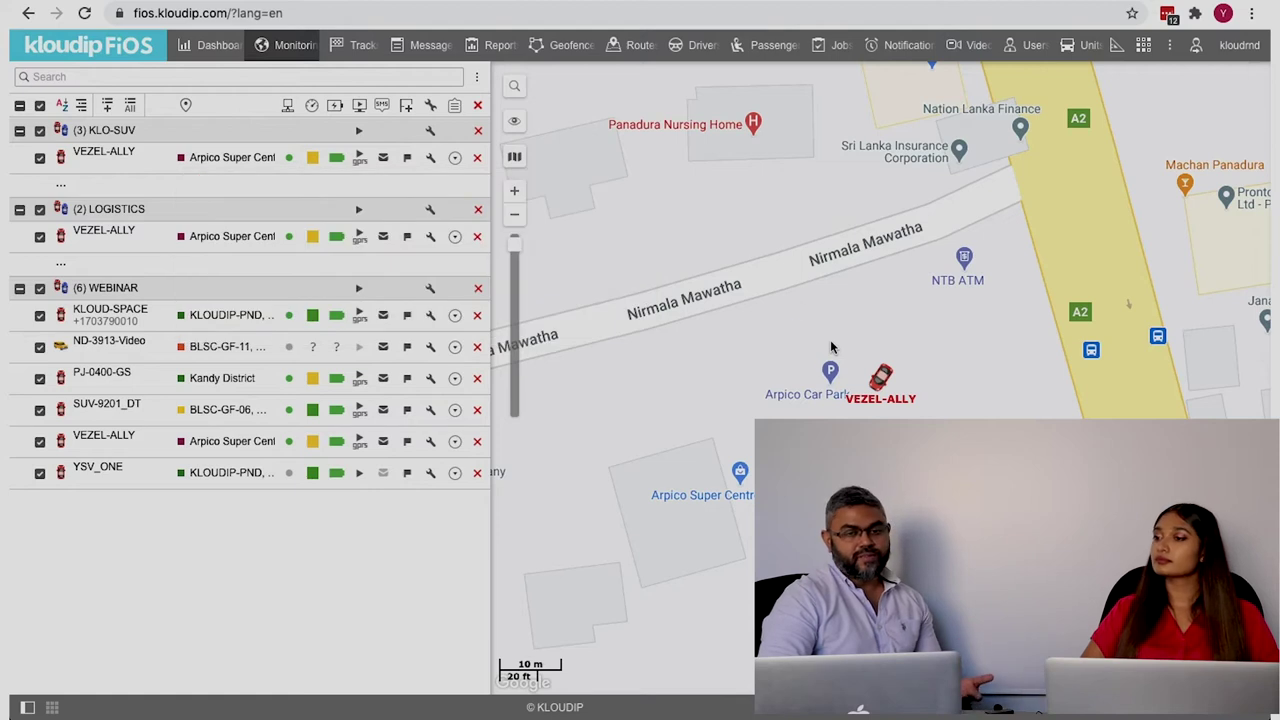
# Step: Find the unit GUARD-UNI-PND on the map by searching for "PND"
pyautogui.click(514, 86)
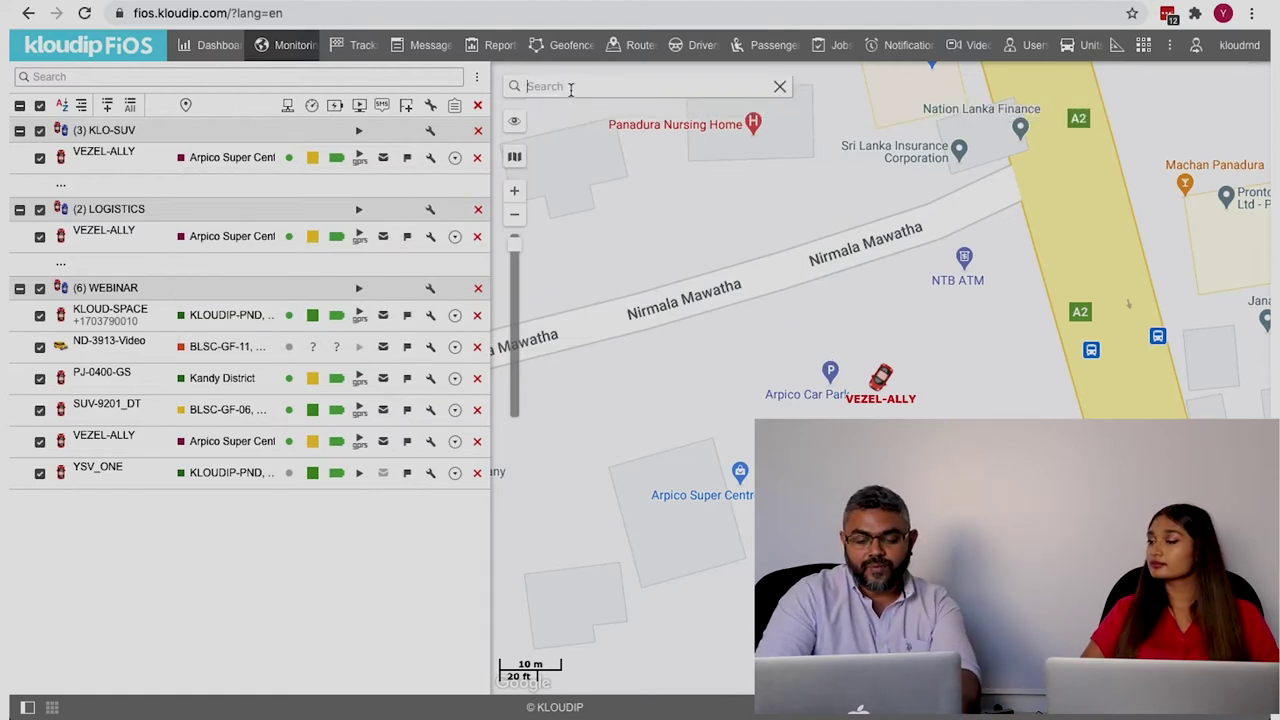
pyautogui.write('PND')
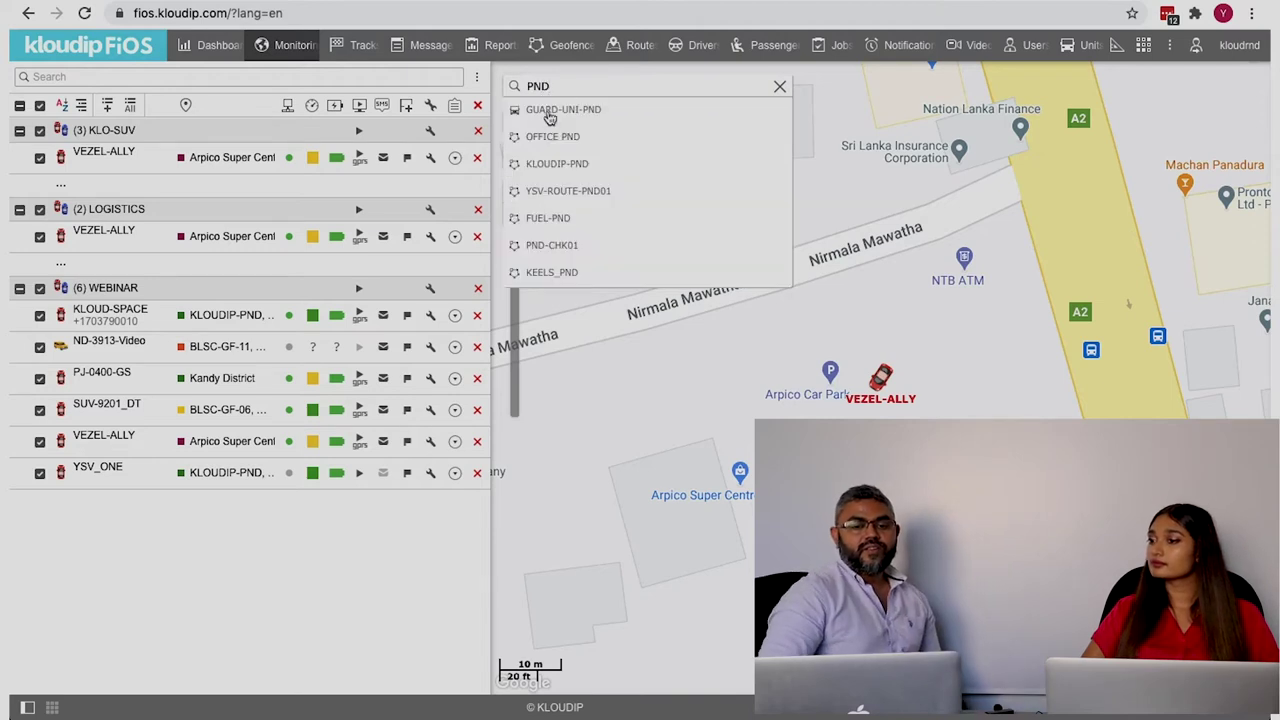
pyautogui.click(541, 112)
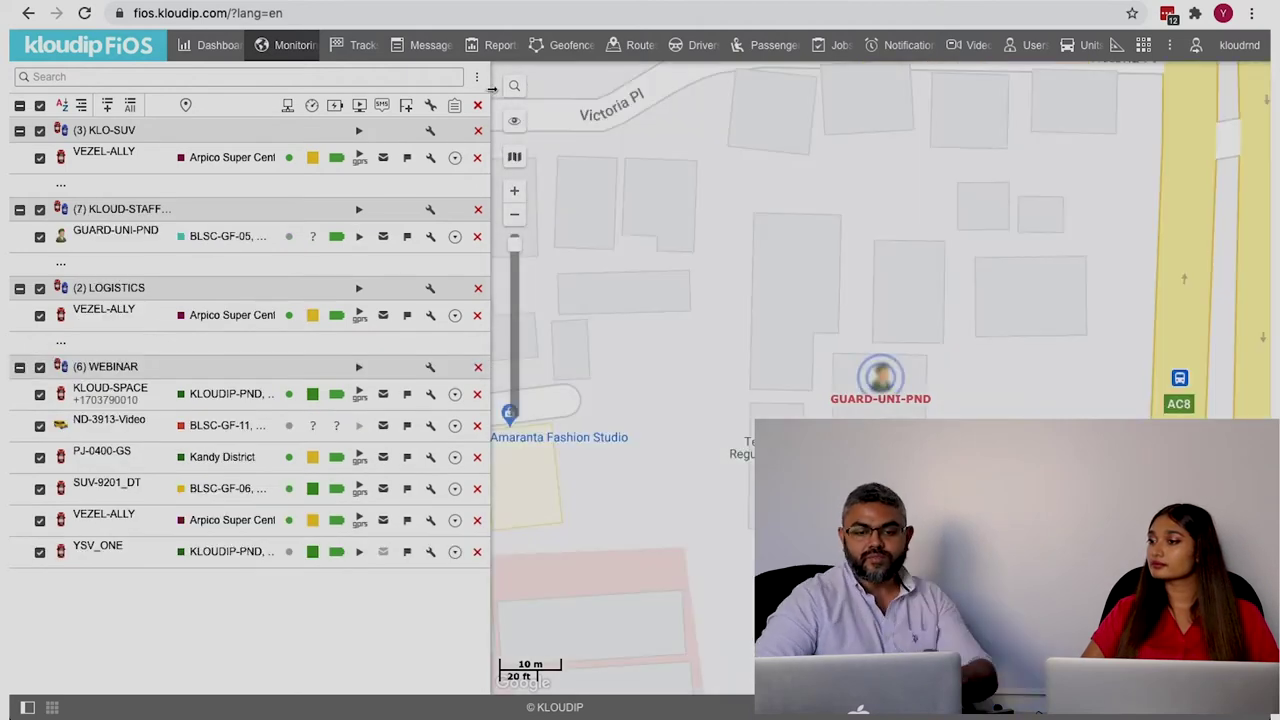
# Step: Search the map for "PND" again and show the OFFICE PND geofence
pyautogui.click(563, 86)
pyautogui.write('PND')
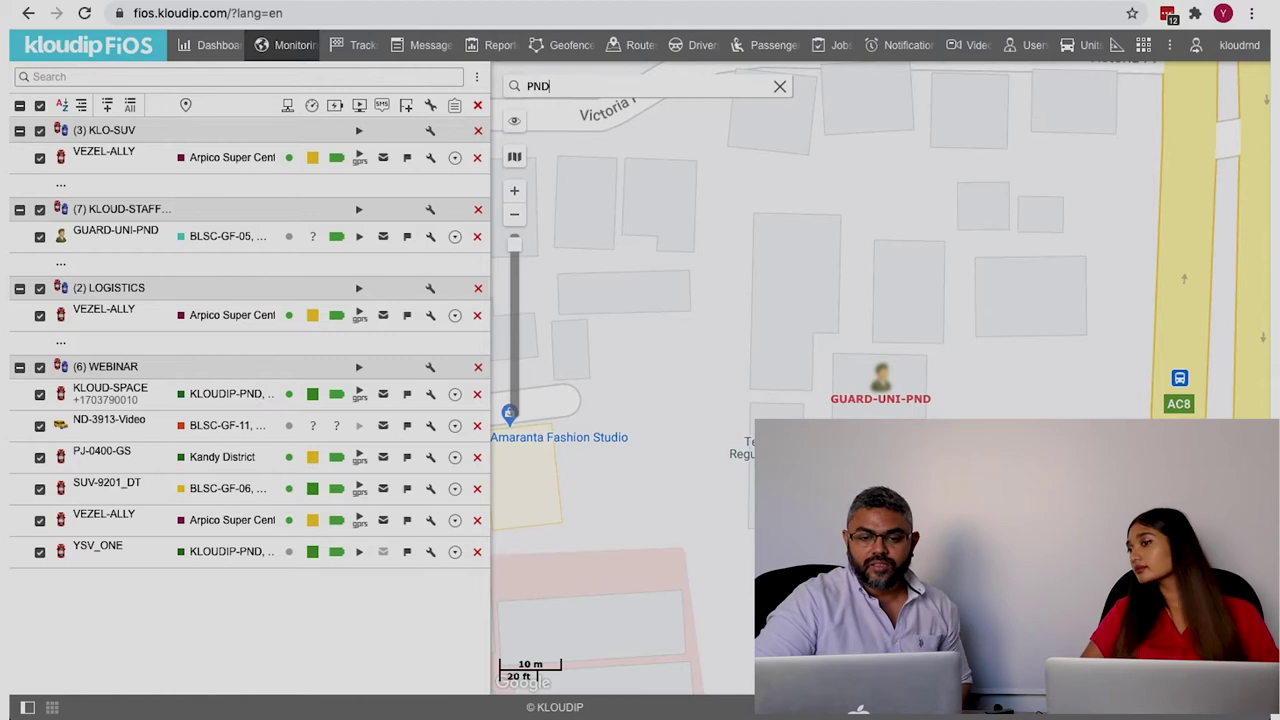
pyautogui.click(568, 135)
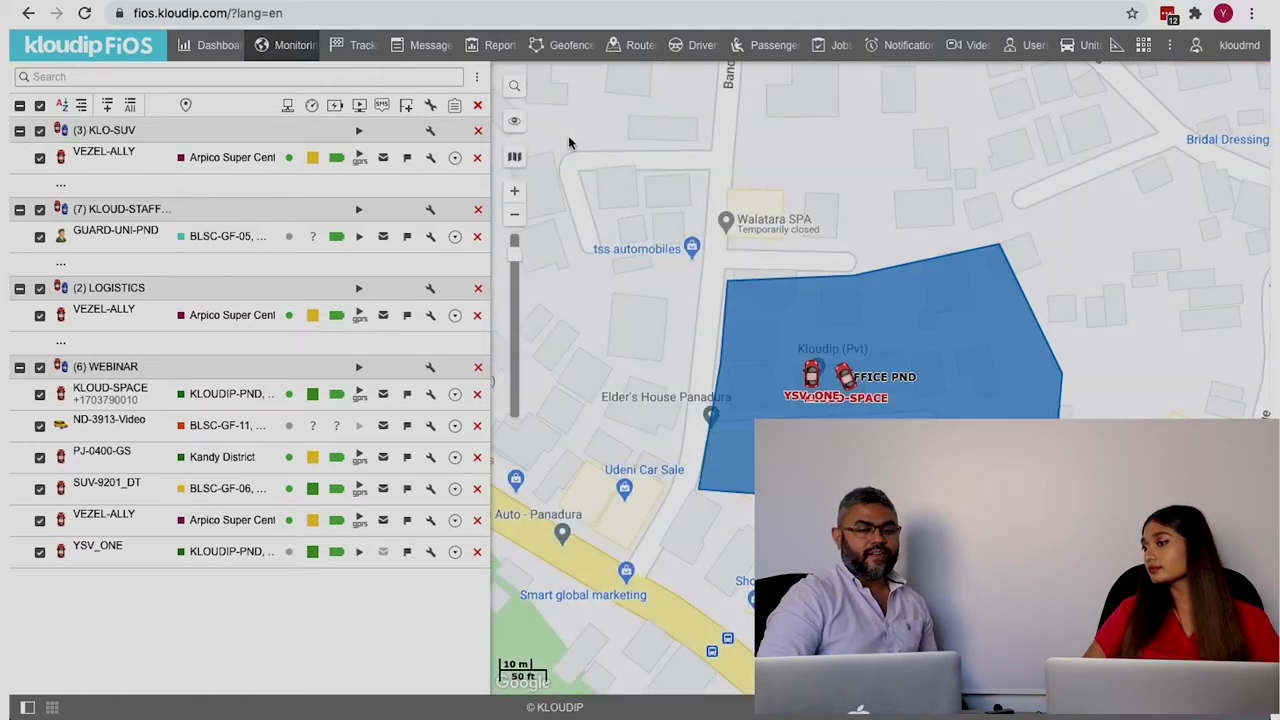
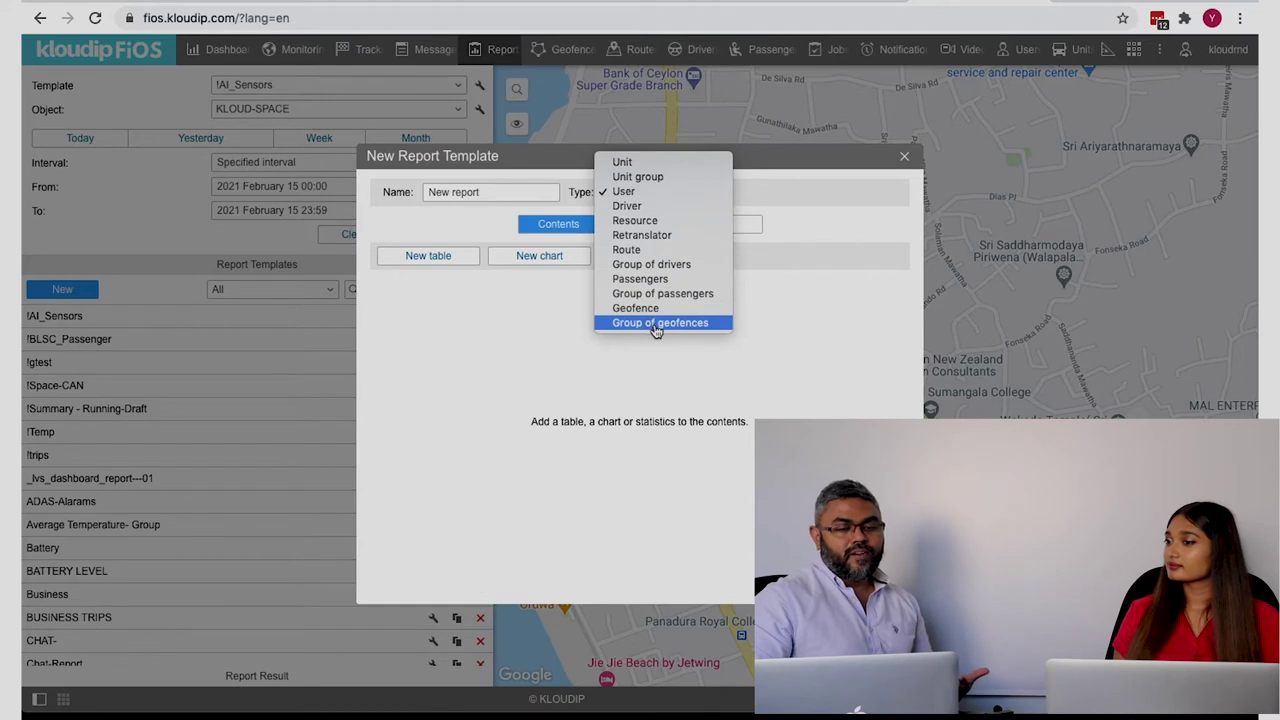
# Step: Review which table types a User report template offers, leaving the new table unsaved
pyautogui.click(451, 325)
pyautogui.click(437, 256)
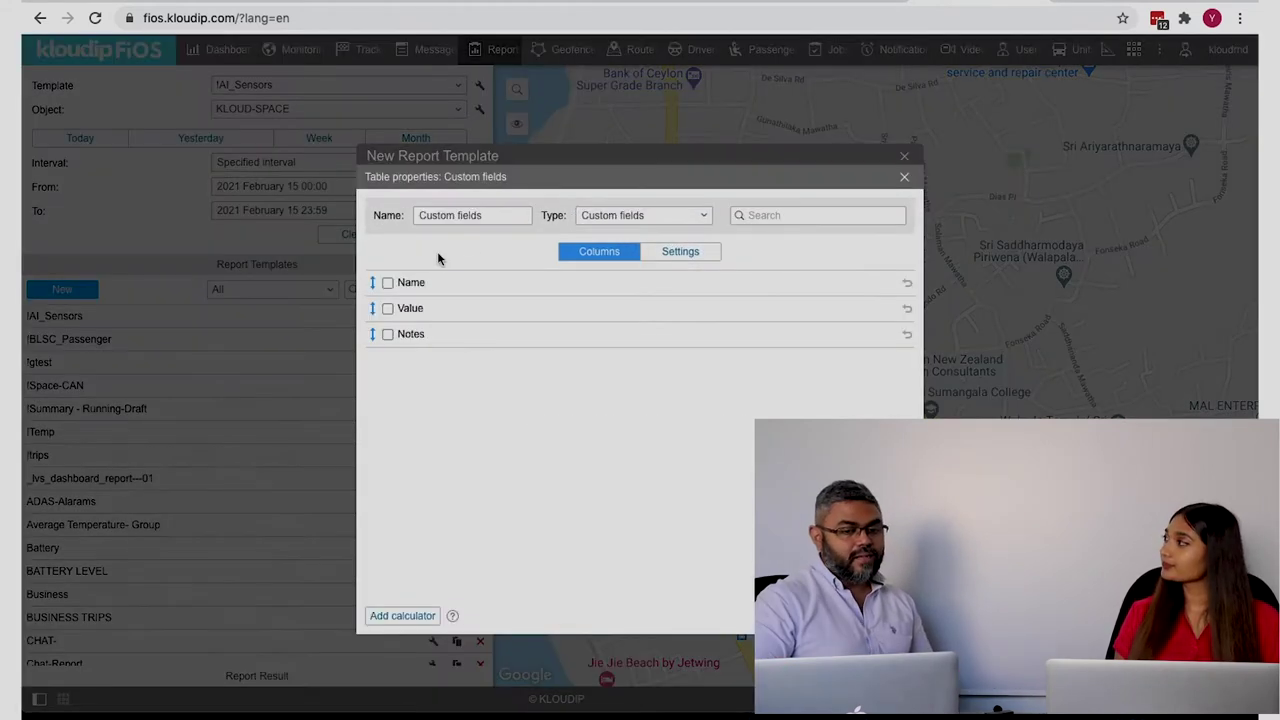
pyautogui.moveTo(518, 218); pyautogui.dragTo(357, 201)
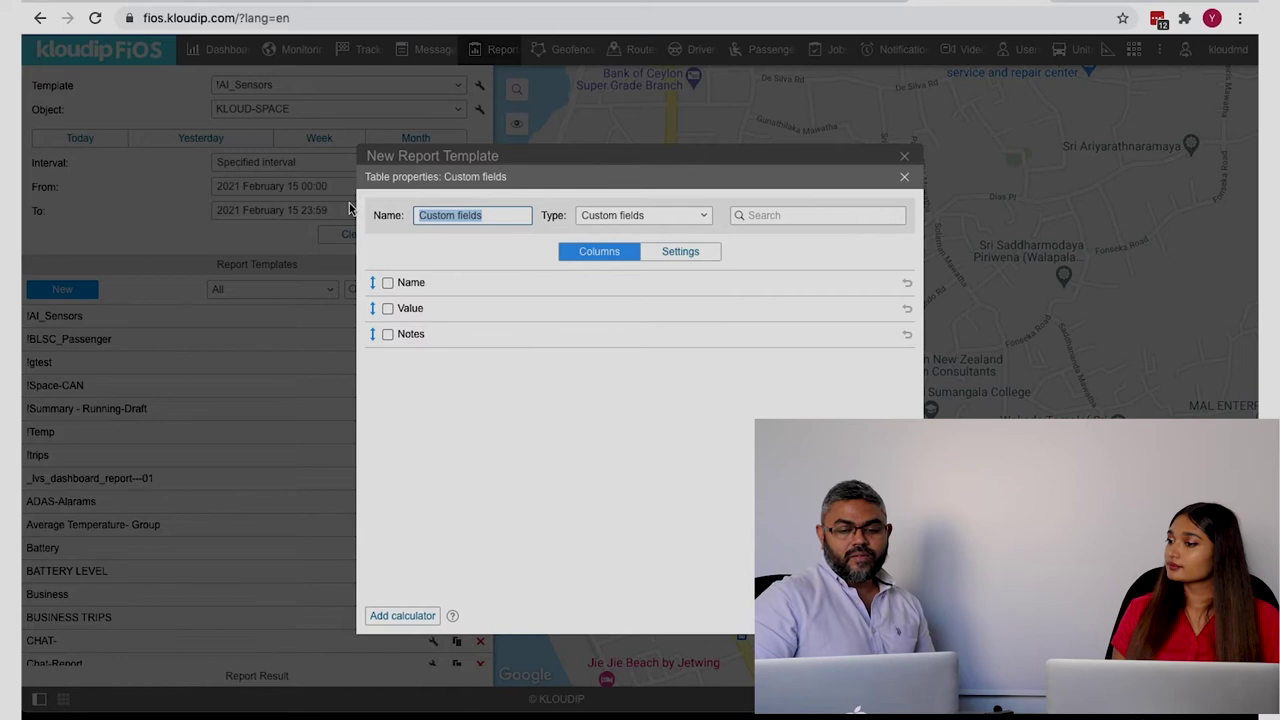
pyautogui.click(651, 220)
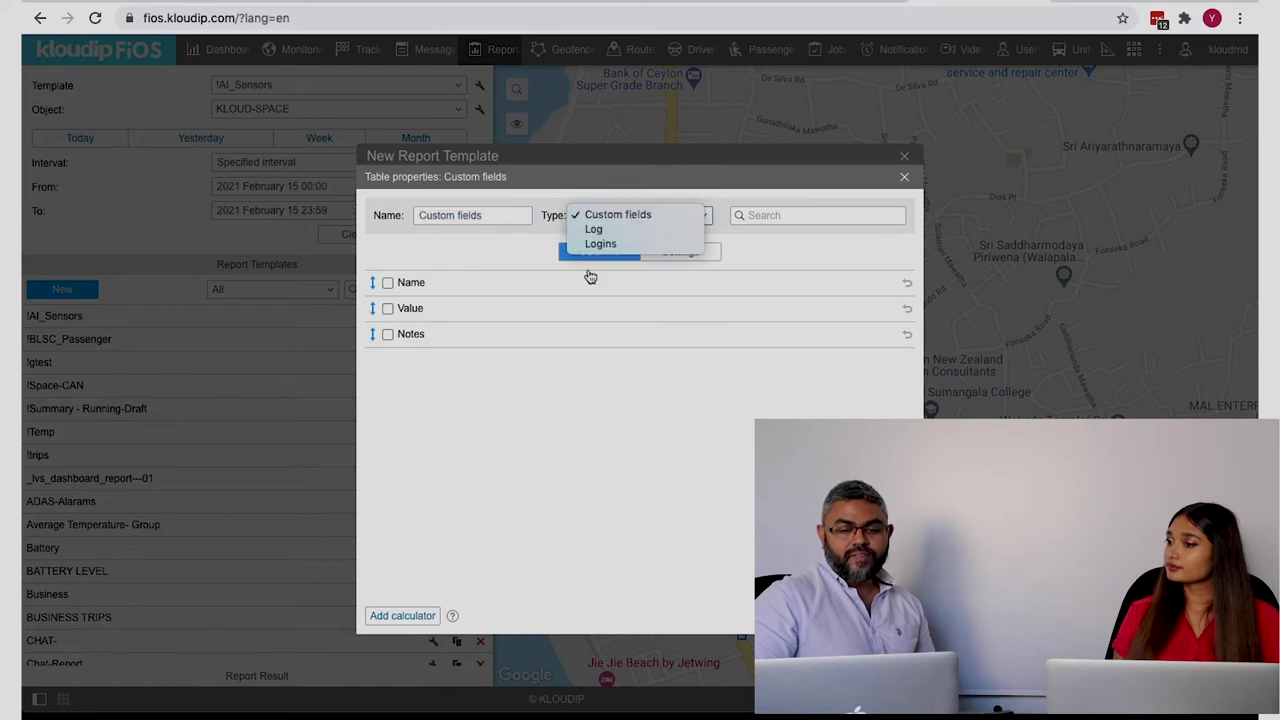
pyautogui.press('Escape')
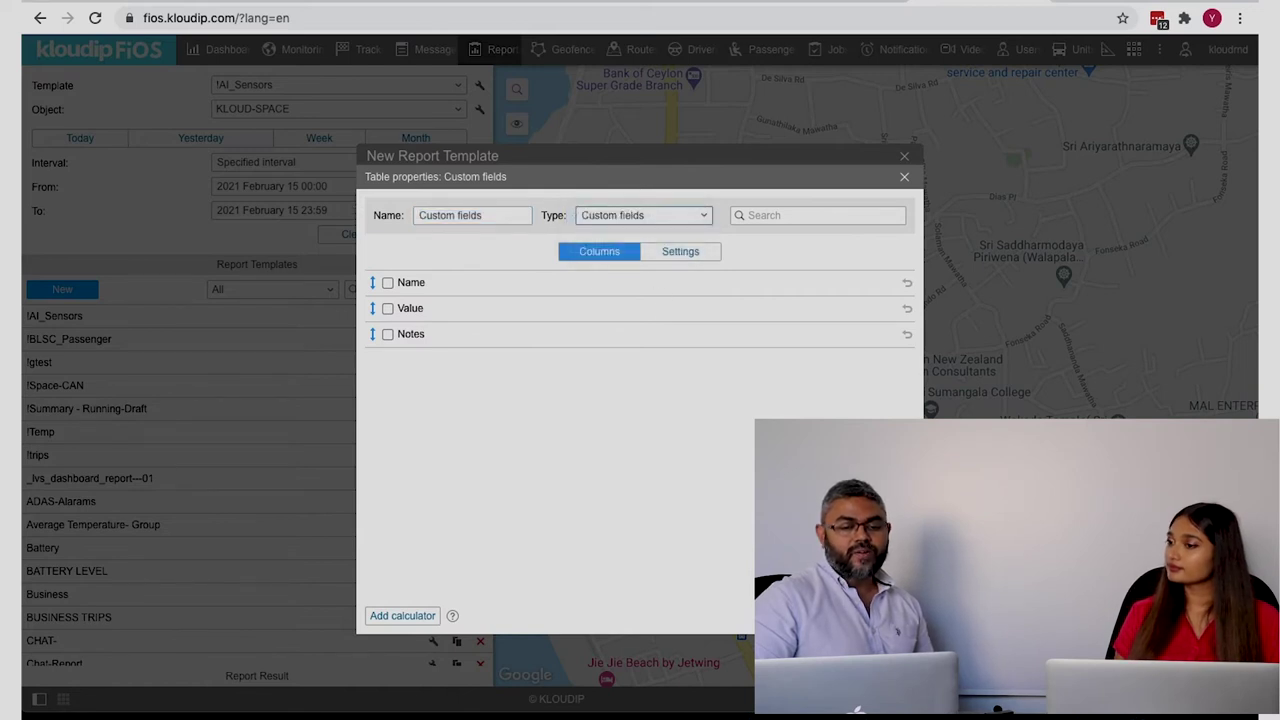
pyautogui.press('Escape')
# Step: Set the new report template's type to Unit and start a new table of type Trips
pyautogui.click(645, 192)
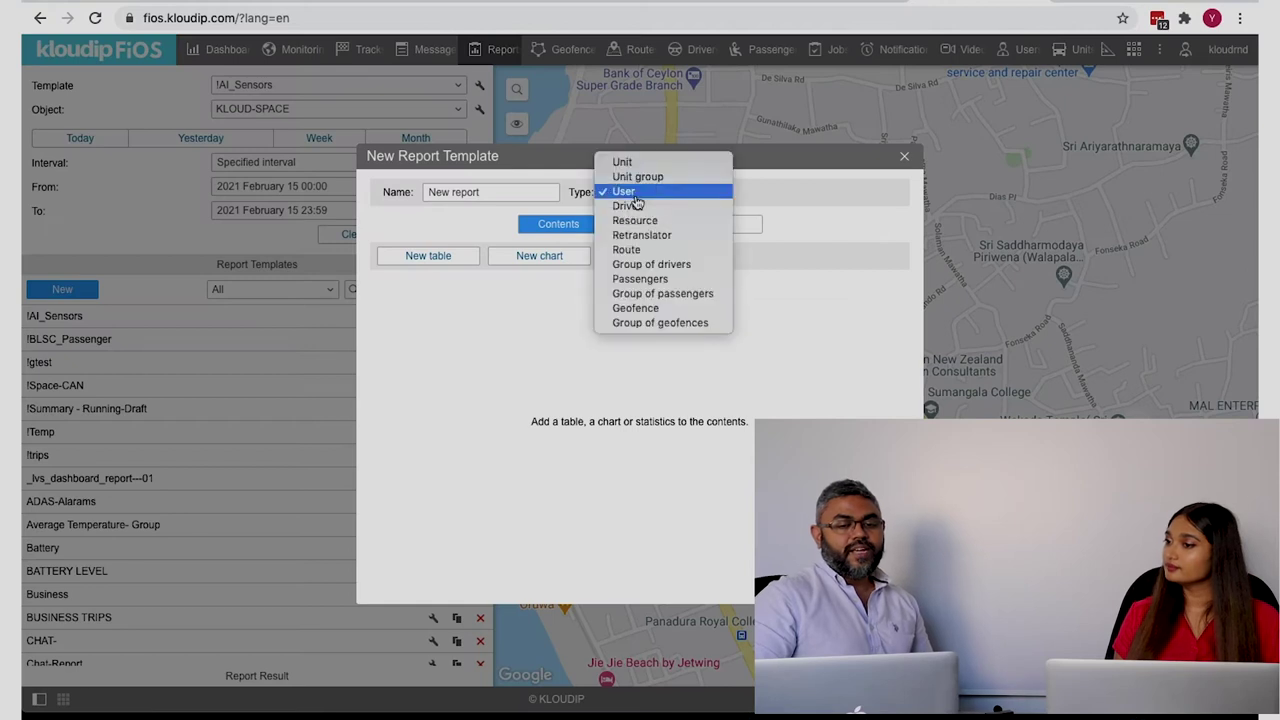
pyautogui.click(624, 162)
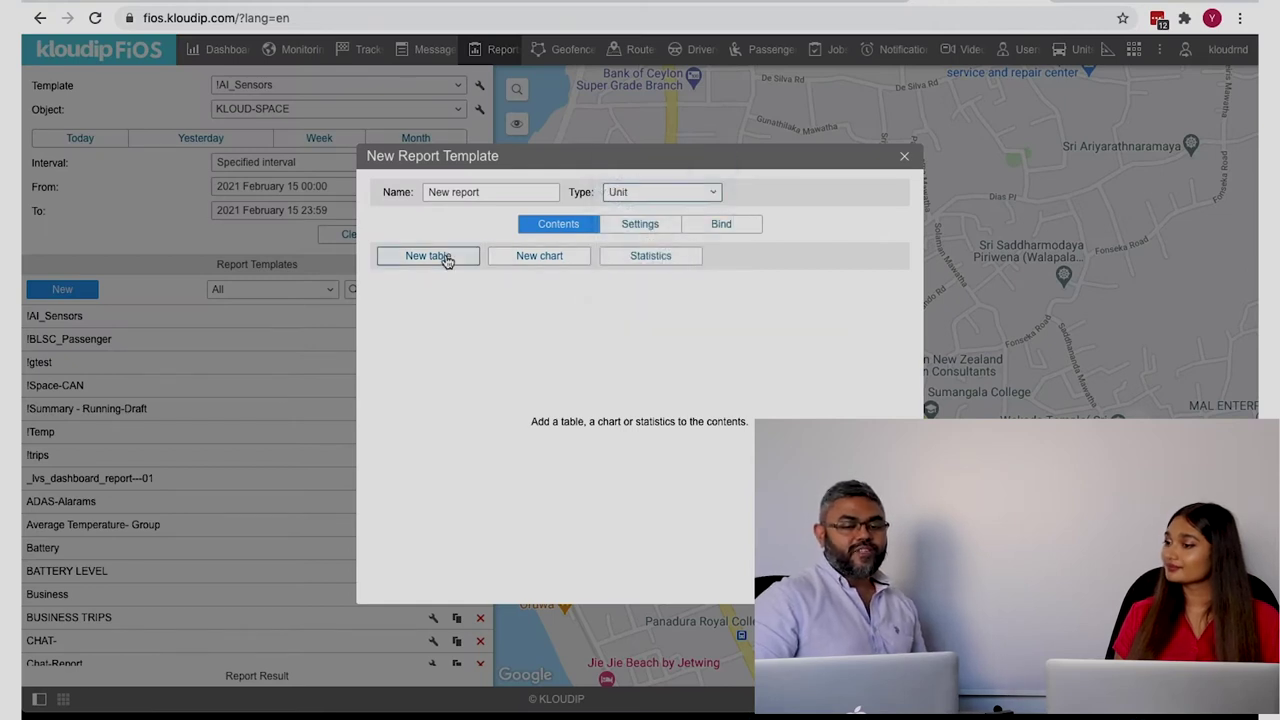
pyautogui.click(445, 256)
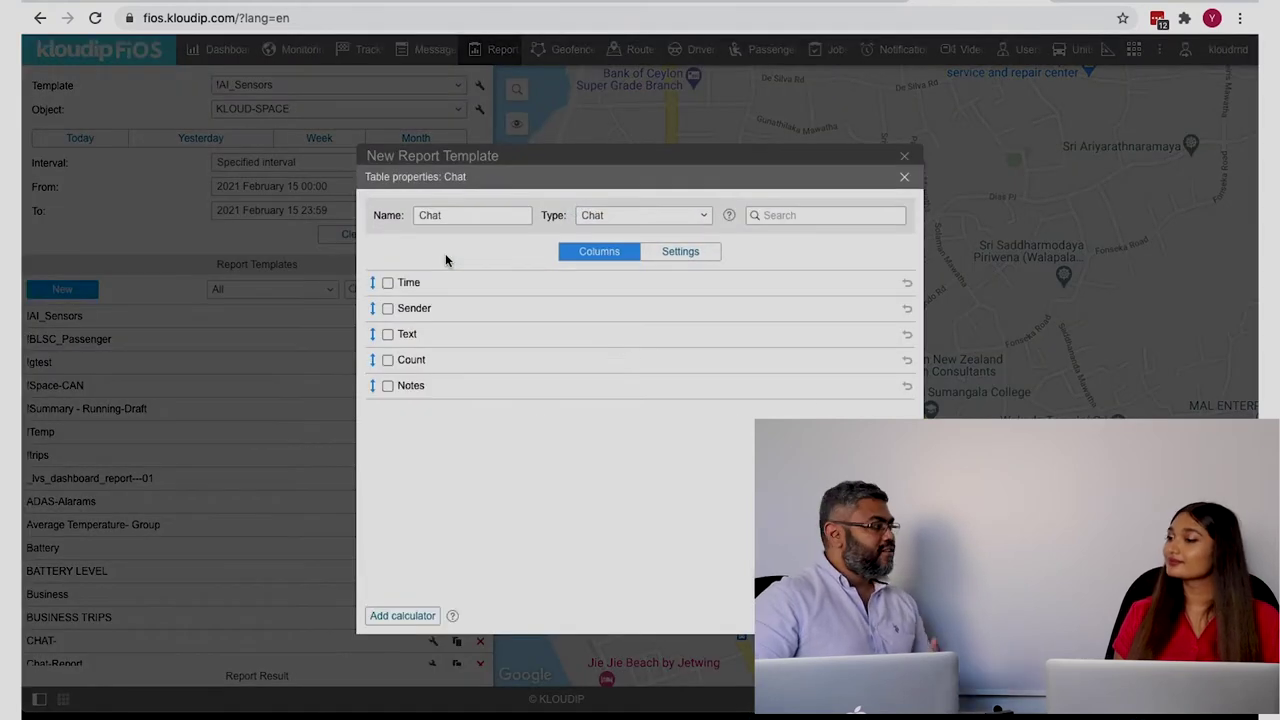
pyautogui.click(626, 215)
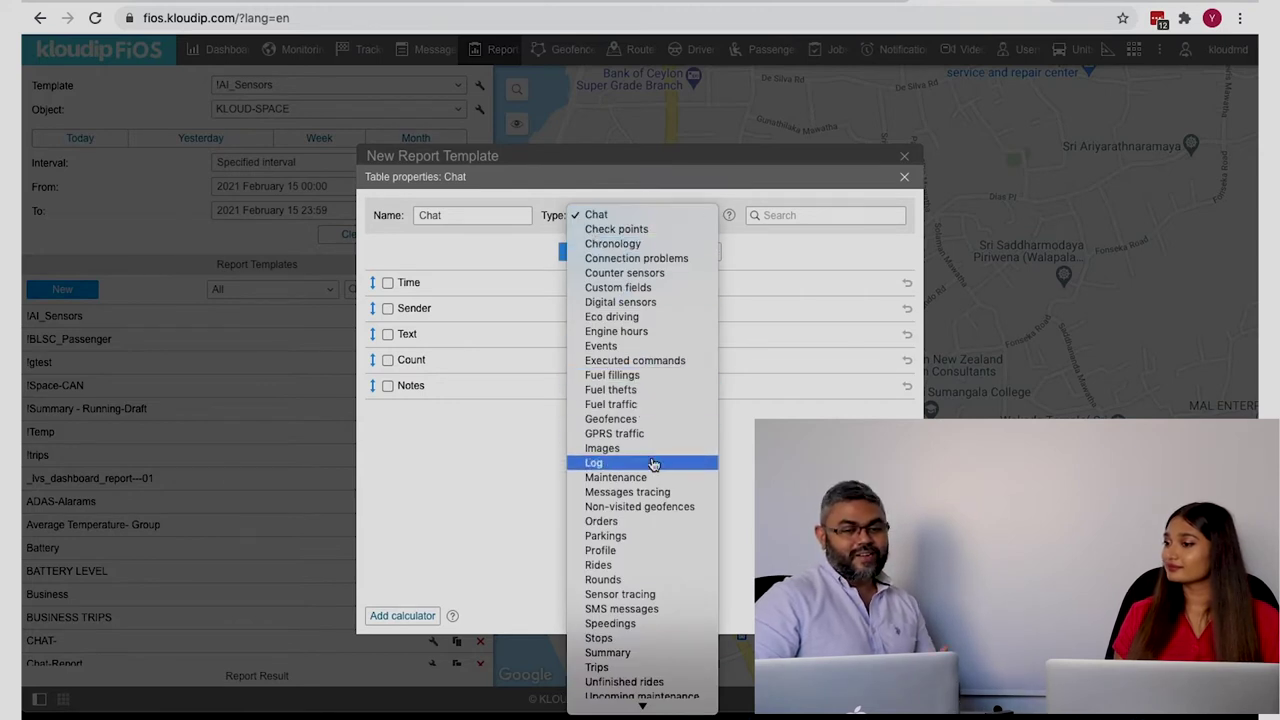
pyautogui.scroll(-2, 653, 460)
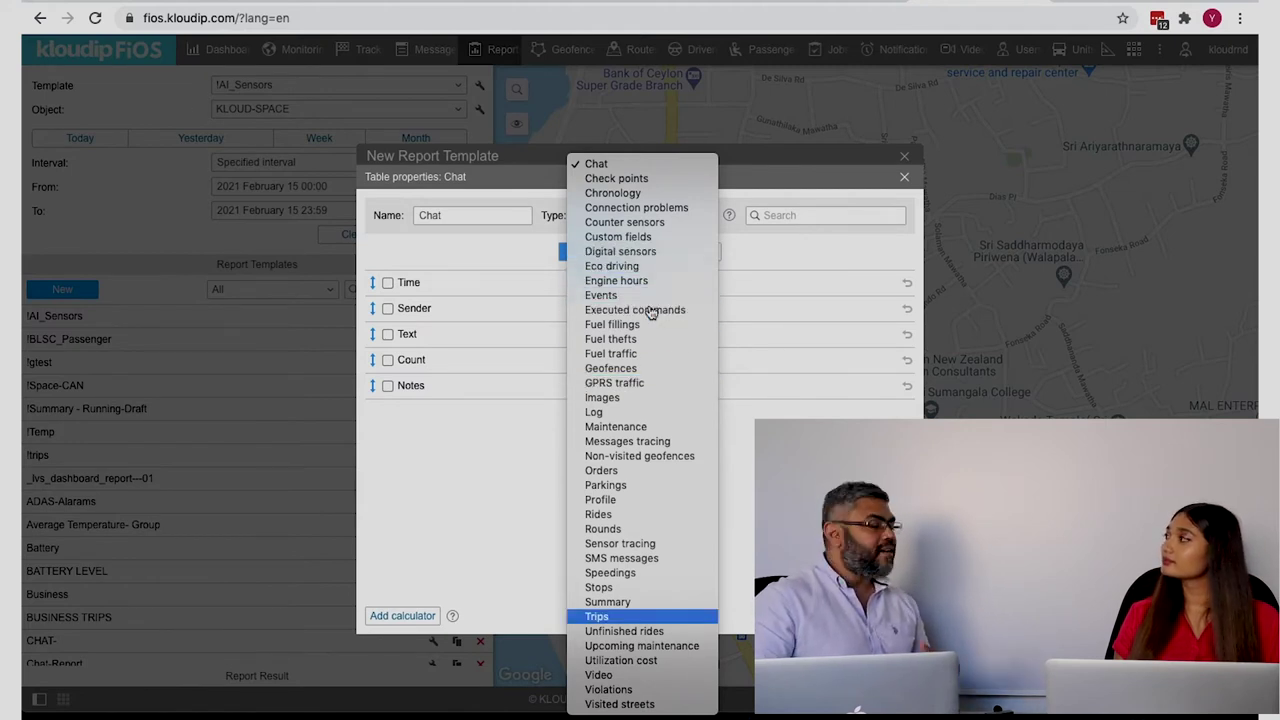
pyautogui.click(596, 617)
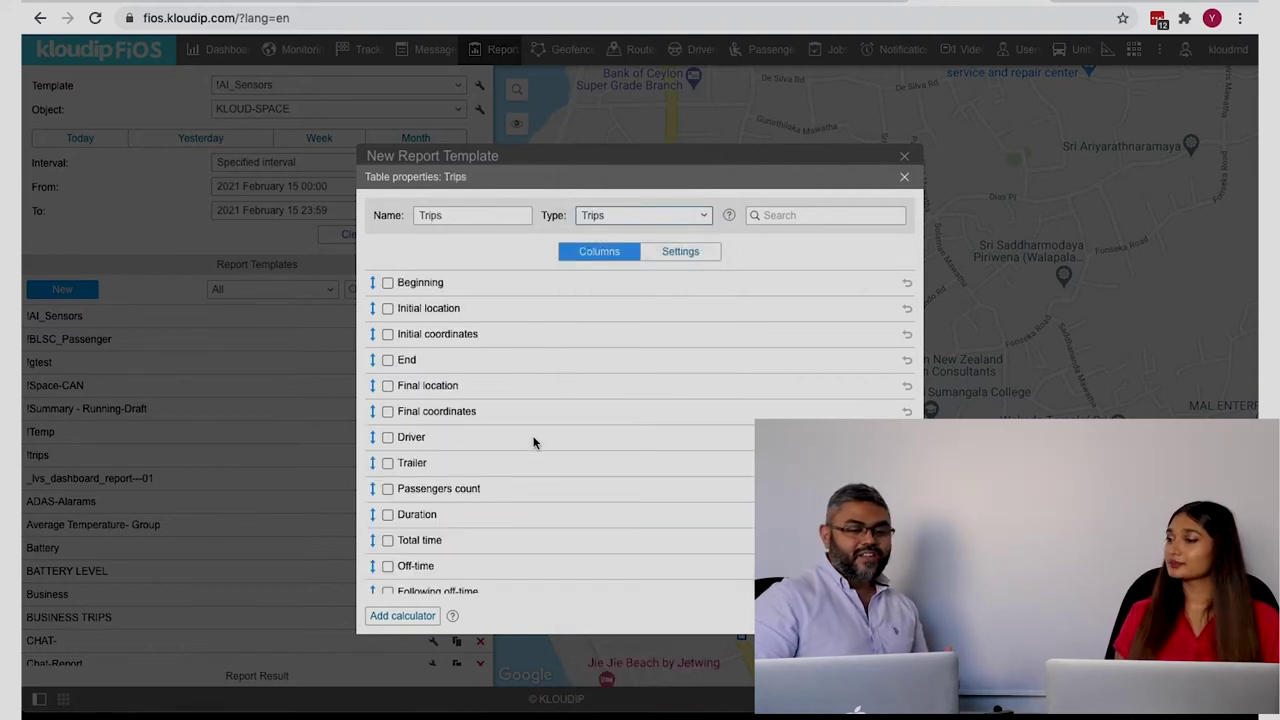
# Step: Enable the Trips table's Beginning, End, Driver, Passengers count, Duration, and initial and final location and coordinates columns, and add the table to the template
pyautogui.scroll(-10, 533, 443)
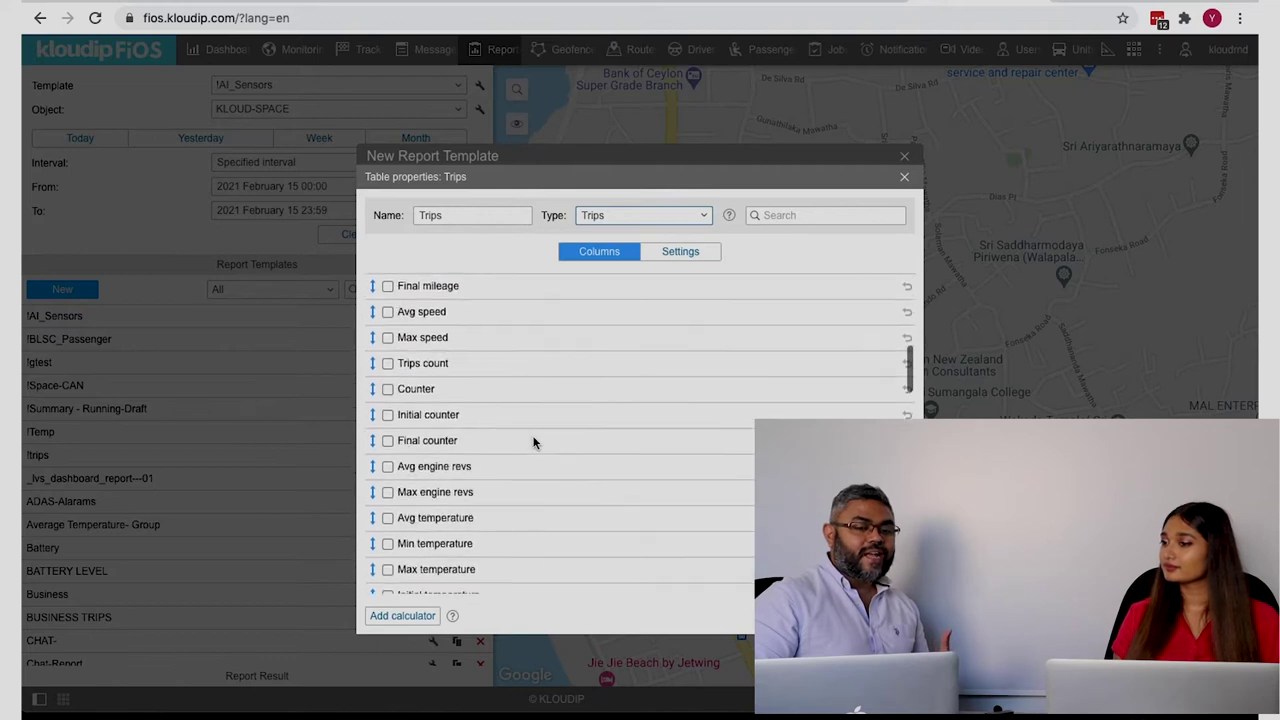
pyautogui.scroll(-5, 533, 443)
pyautogui.scroll(8, 533, 443)
pyautogui.scroll(3, 533, 443)
pyautogui.click(389, 286)
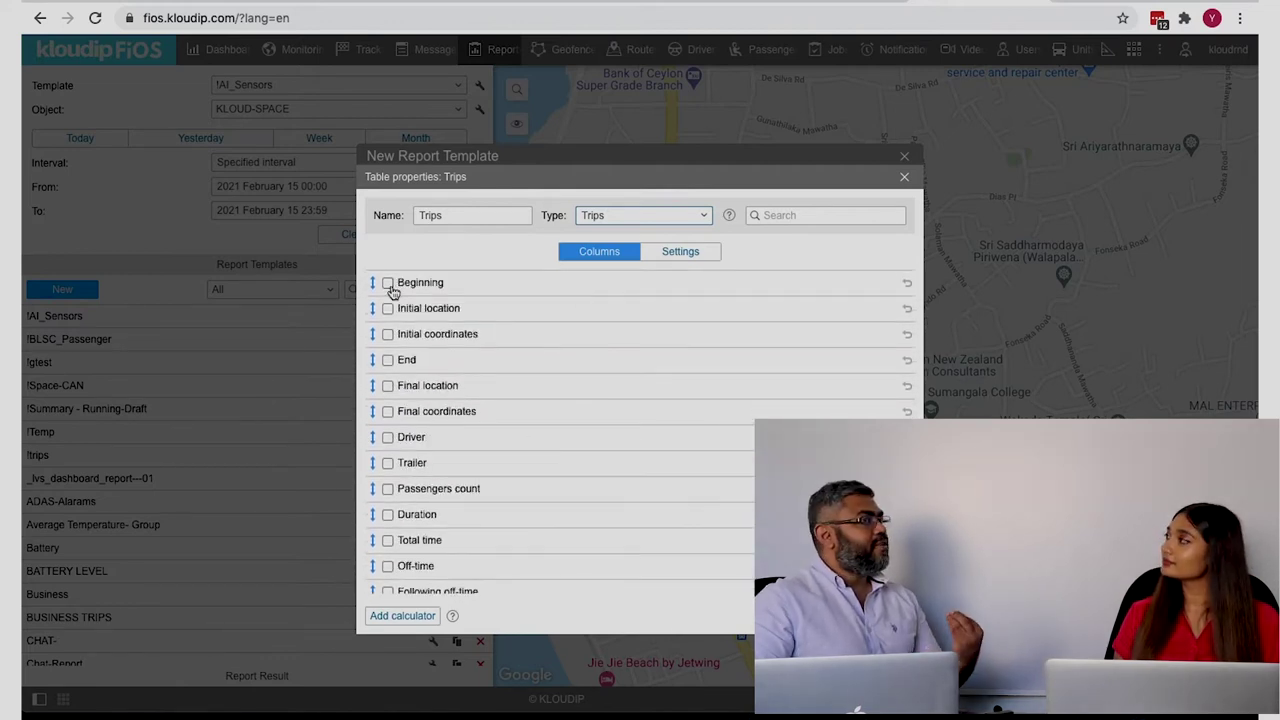
pyautogui.click(388, 310)
pyautogui.click(388, 336)
pyautogui.click(388, 361)
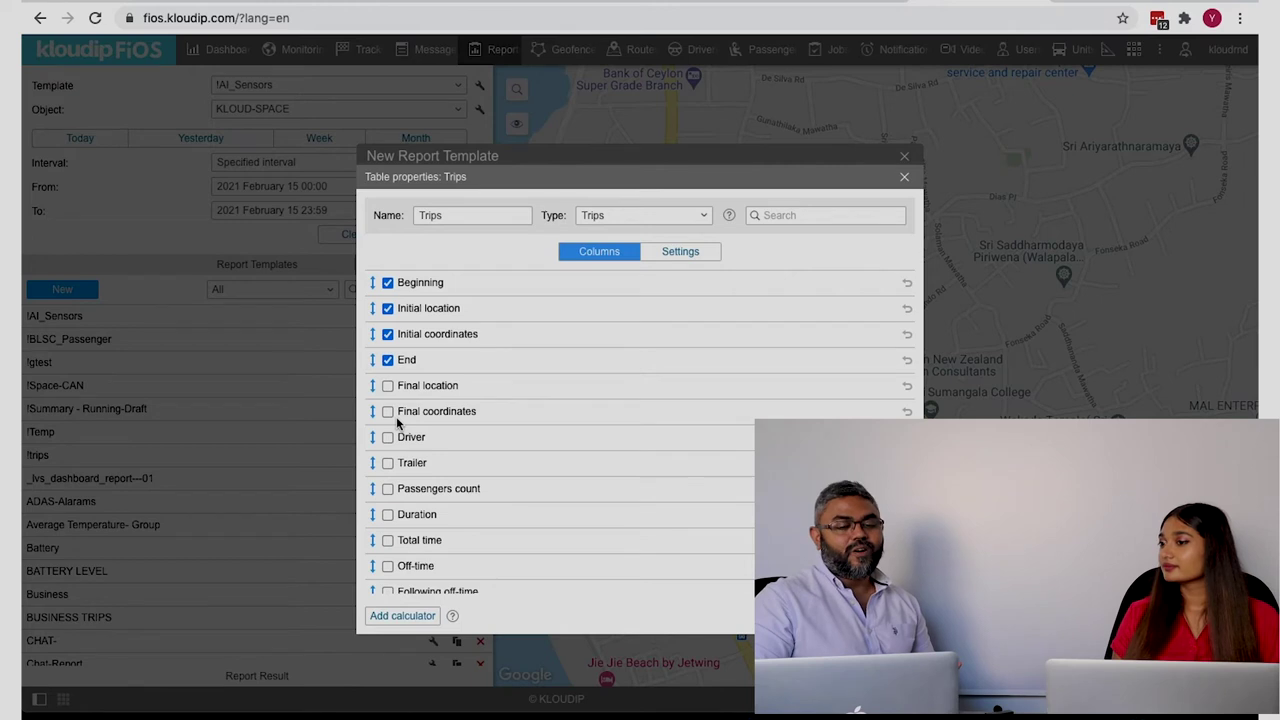
pyautogui.click(388, 386)
pyautogui.click(388, 412)
pyautogui.click(388, 438)
pyautogui.click(388, 489)
pyautogui.click(388, 515)
pyautogui.scroll(-5, 386, 517)
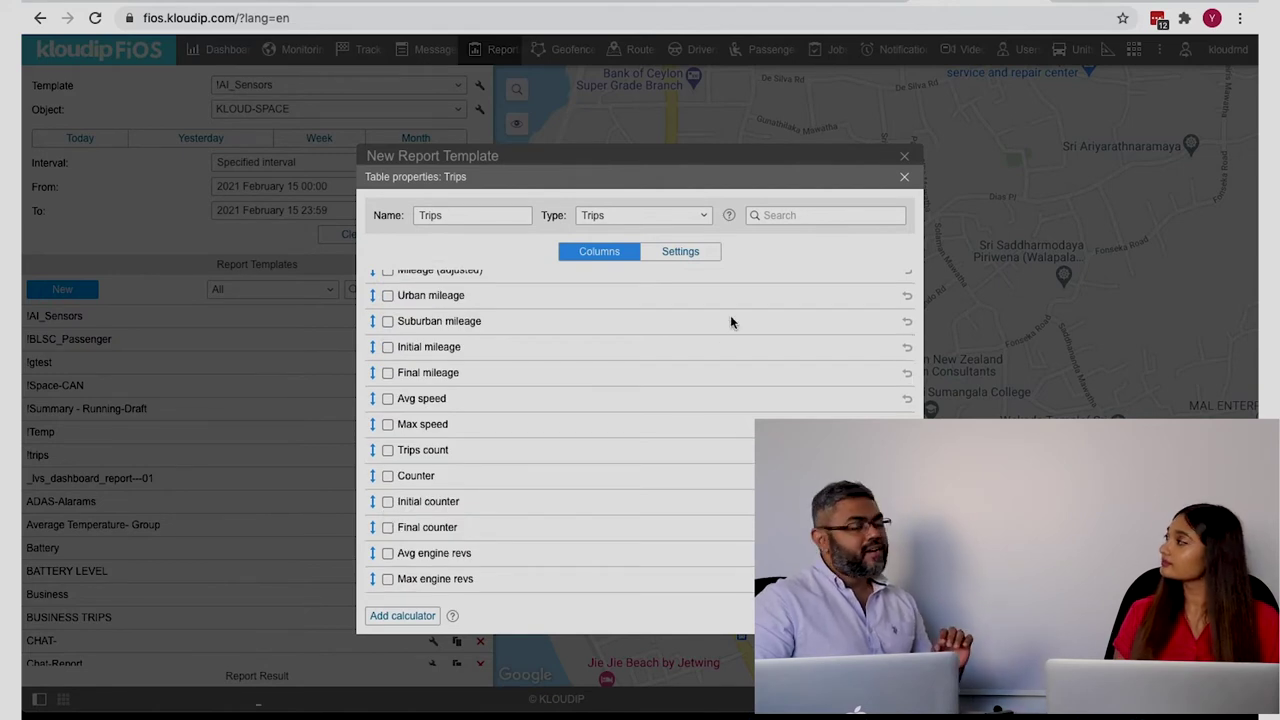
pyautogui.click(876, 615)
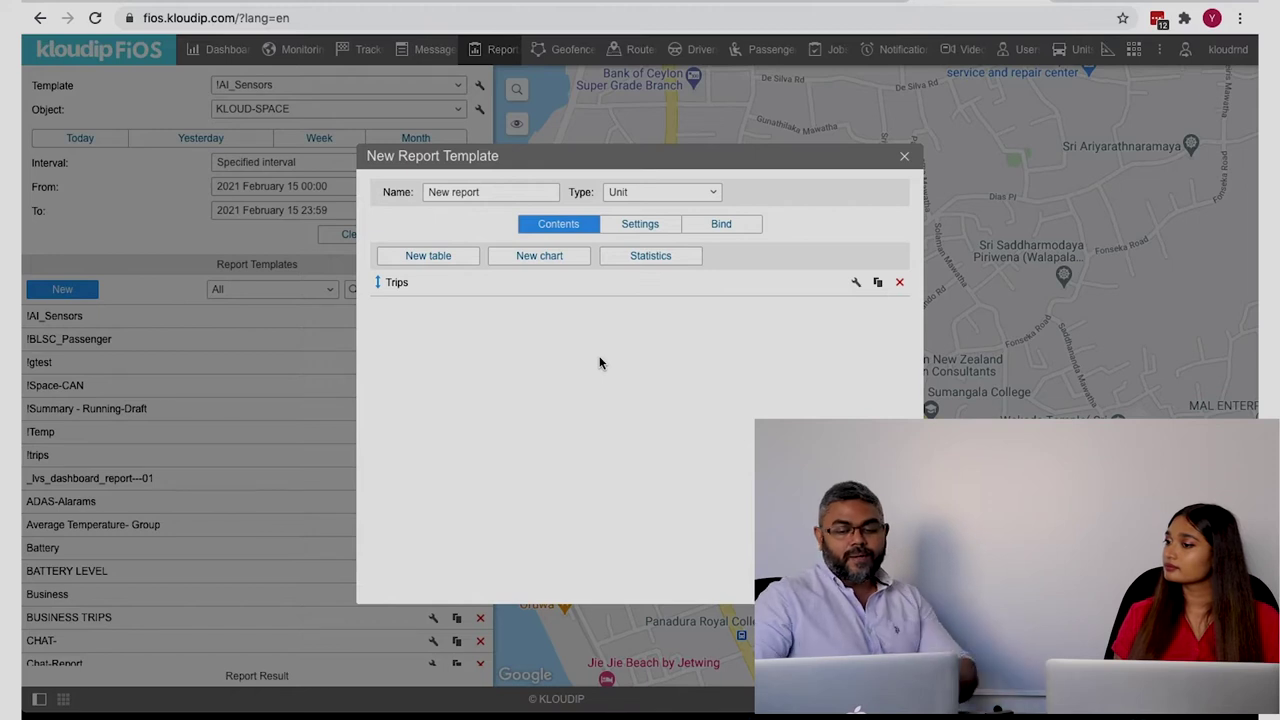
# Step: Add a Parkings table to the template with the Beginning, End, Duration, Total time and Off-time columns
pyautogui.click(444, 259)
pyautogui.click(600, 218)
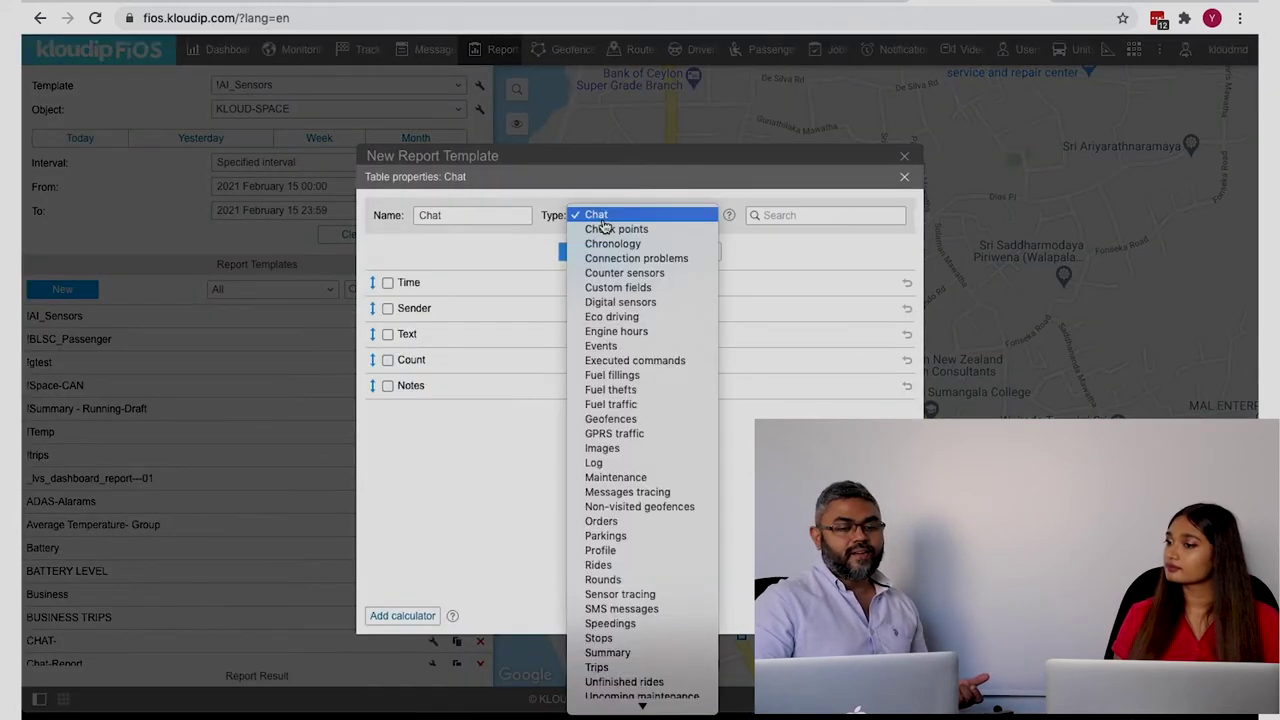
pyautogui.press('p')
pyautogui.press('Return')
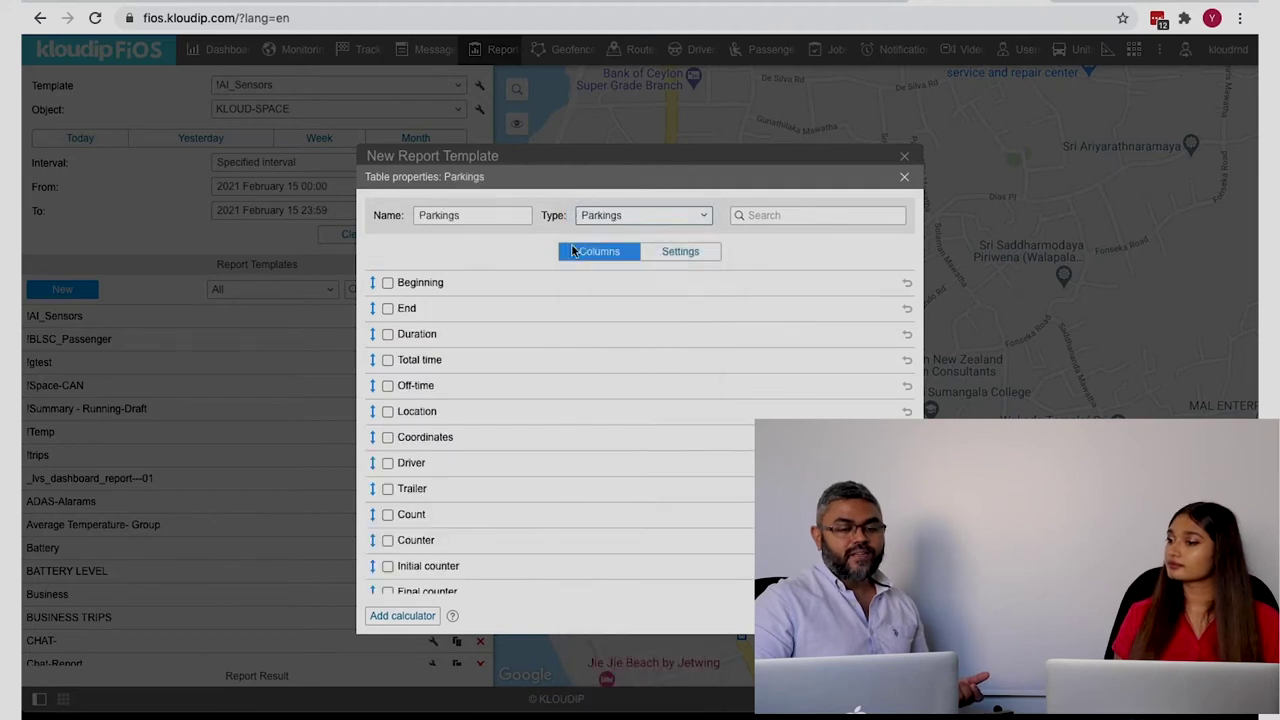
pyautogui.click(387, 282)
pyautogui.click(387, 308)
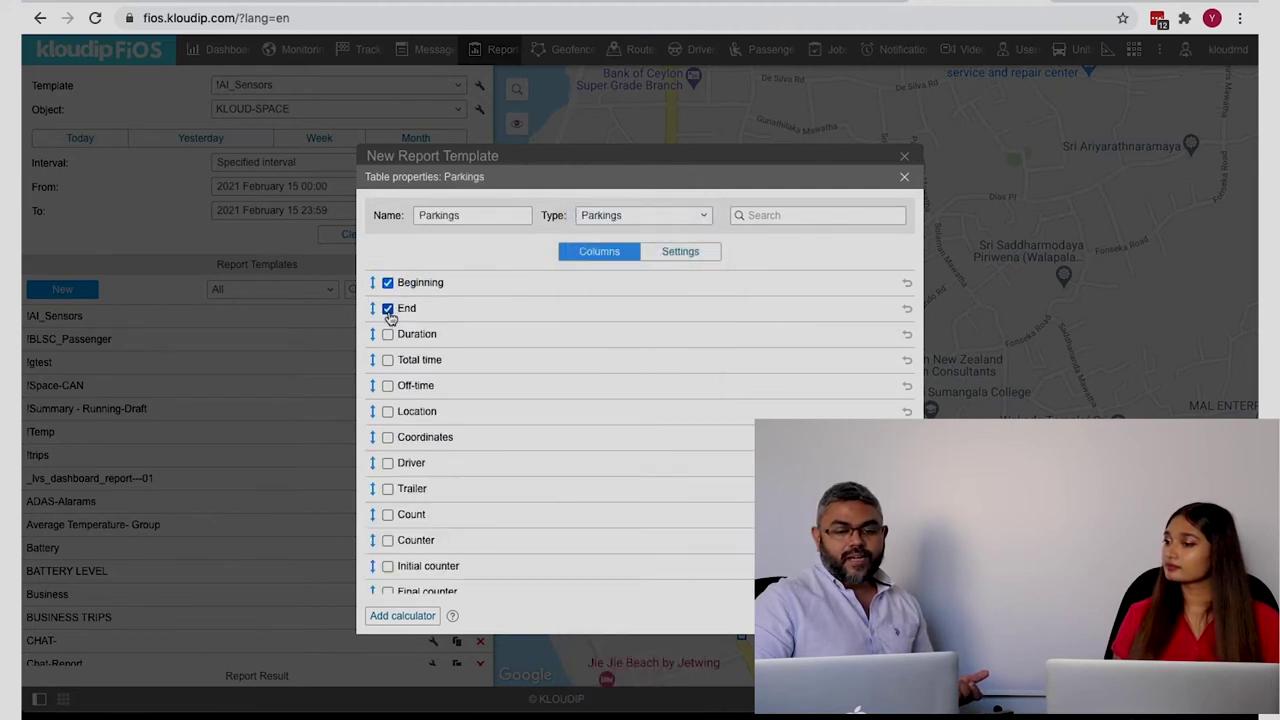
pyautogui.click(387, 334)
pyautogui.click(387, 360)
pyautogui.click(387, 385)
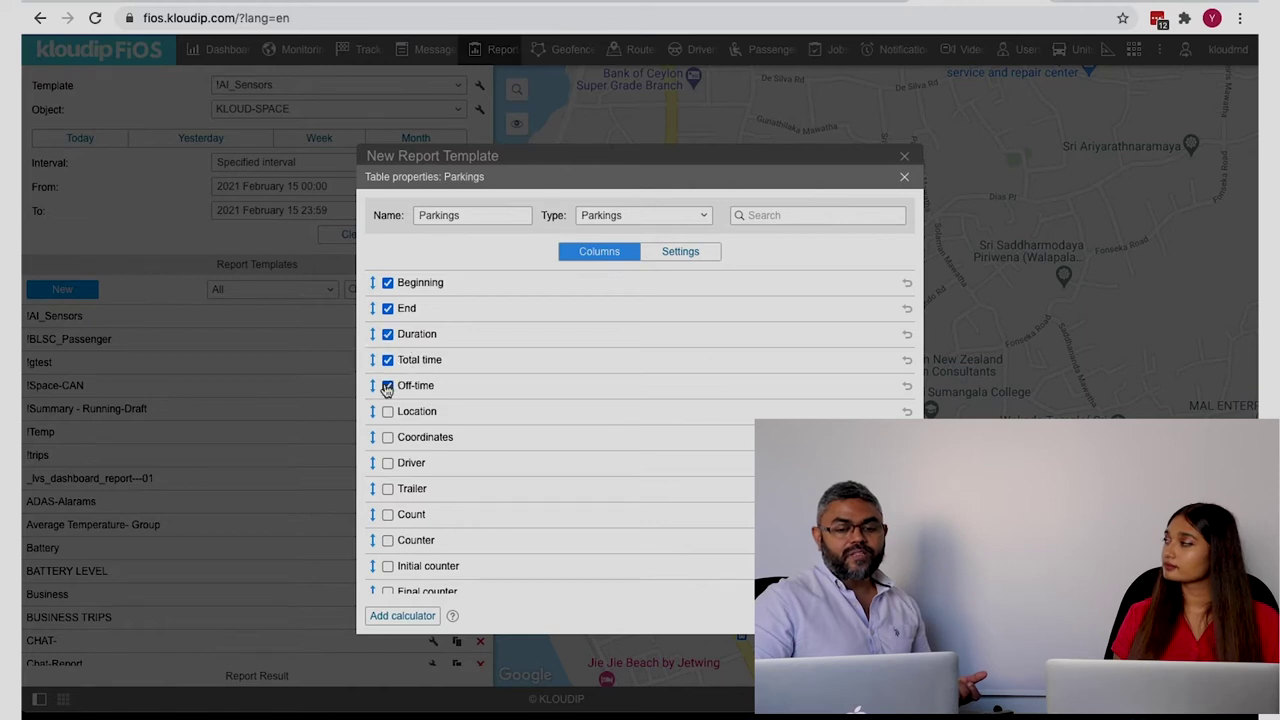
pyautogui.click(880, 616)
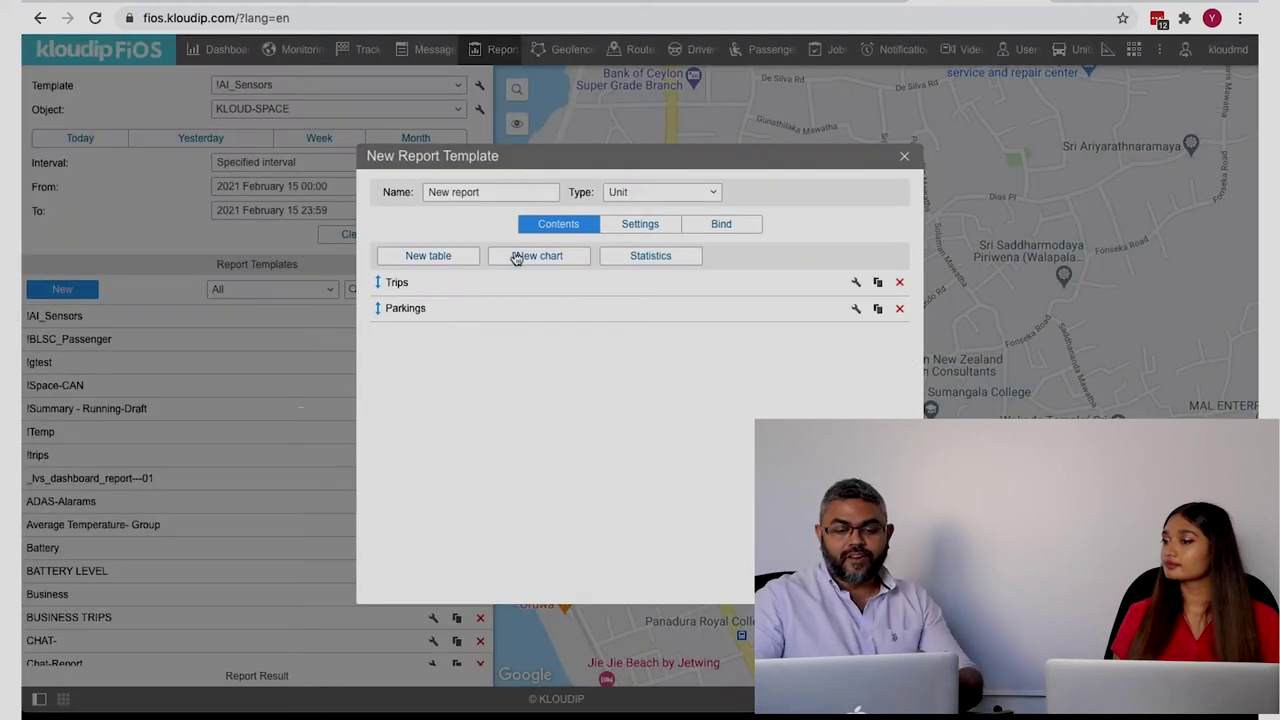
# Step: Create a Fuel fillings table in the template with the Time and Location columns enabled
pyautogui.click(457, 259)
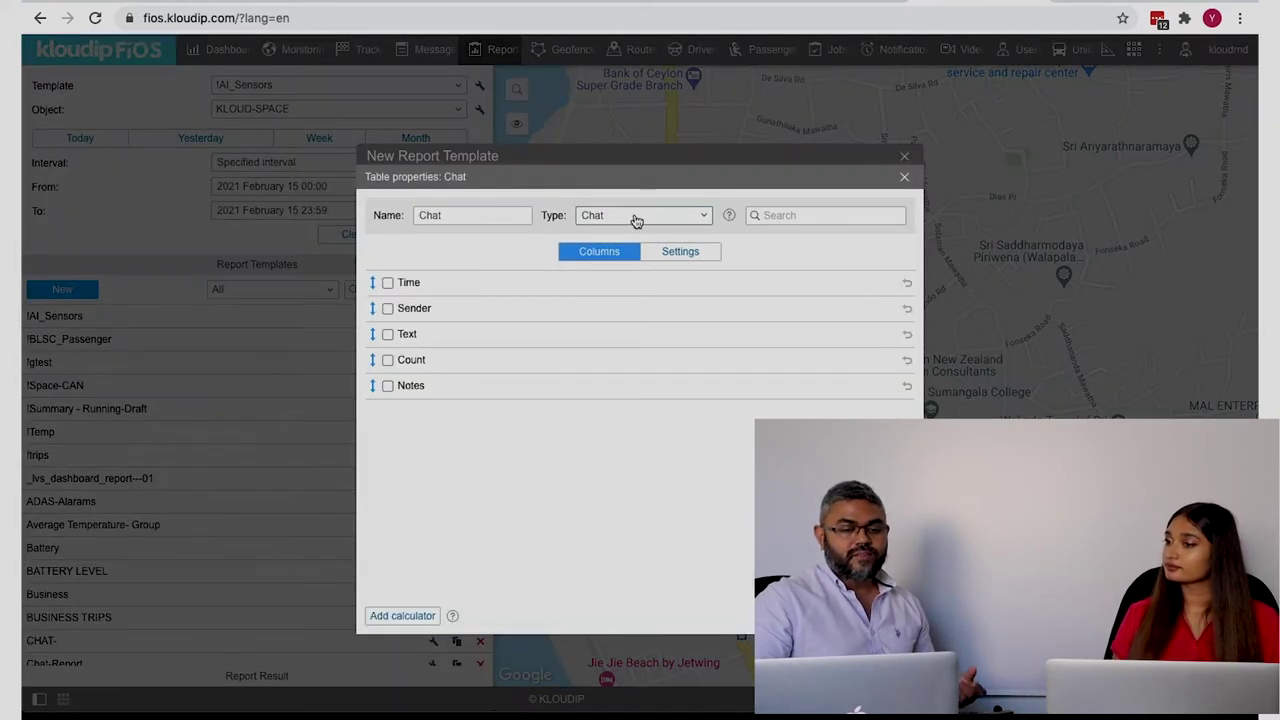
pyautogui.click(634, 216)
pyautogui.press('f')
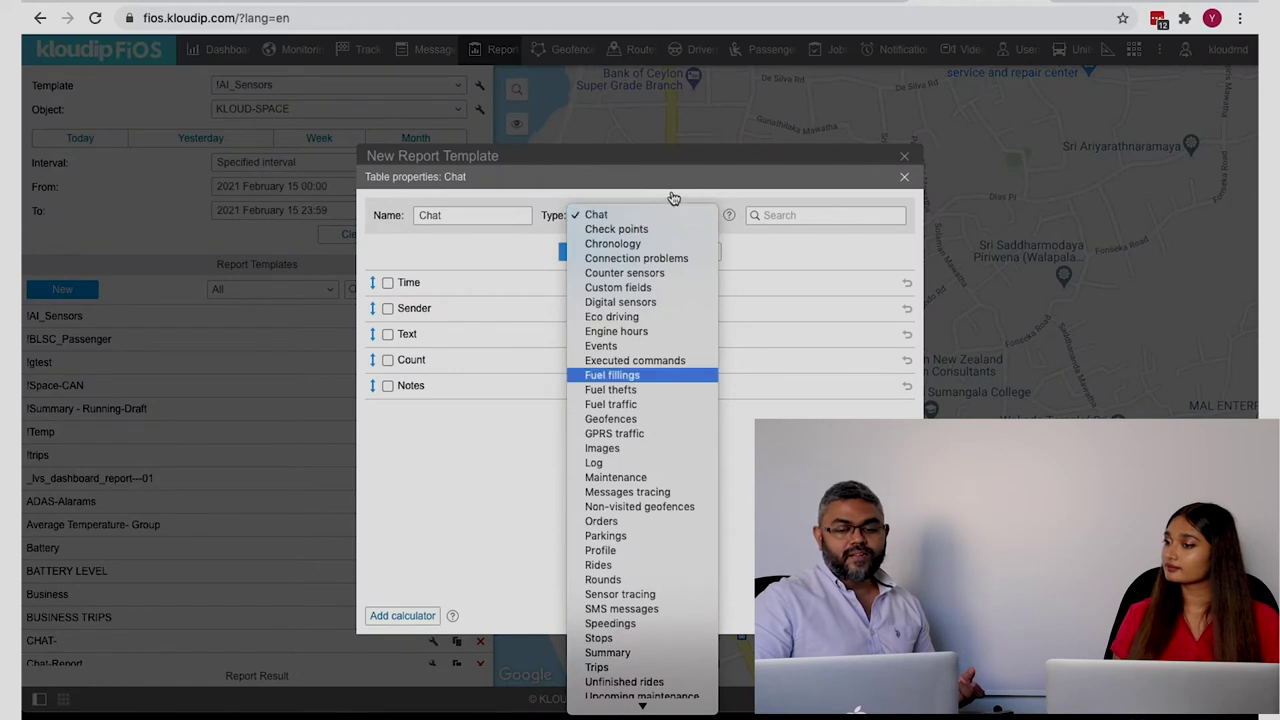
pyautogui.press('Return')
pyautogui.click(388, 284)
pyautogui.click(388, 309)
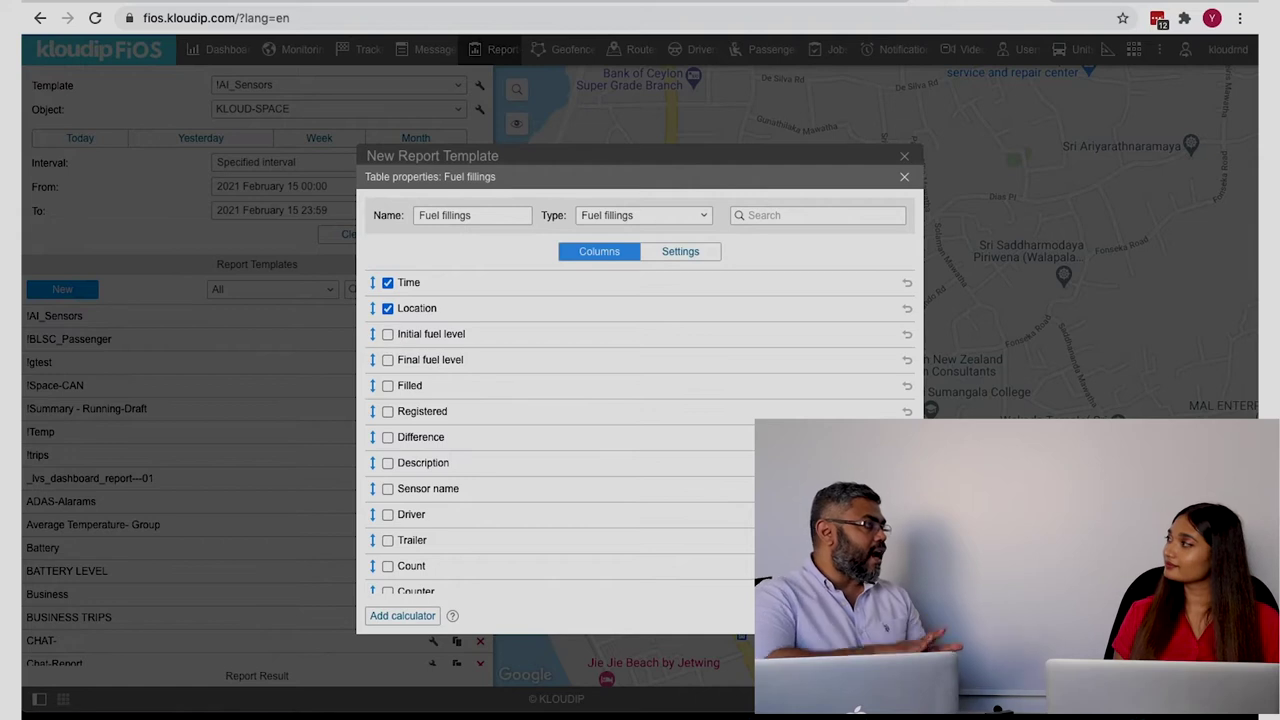
pyautogui.press('Return')
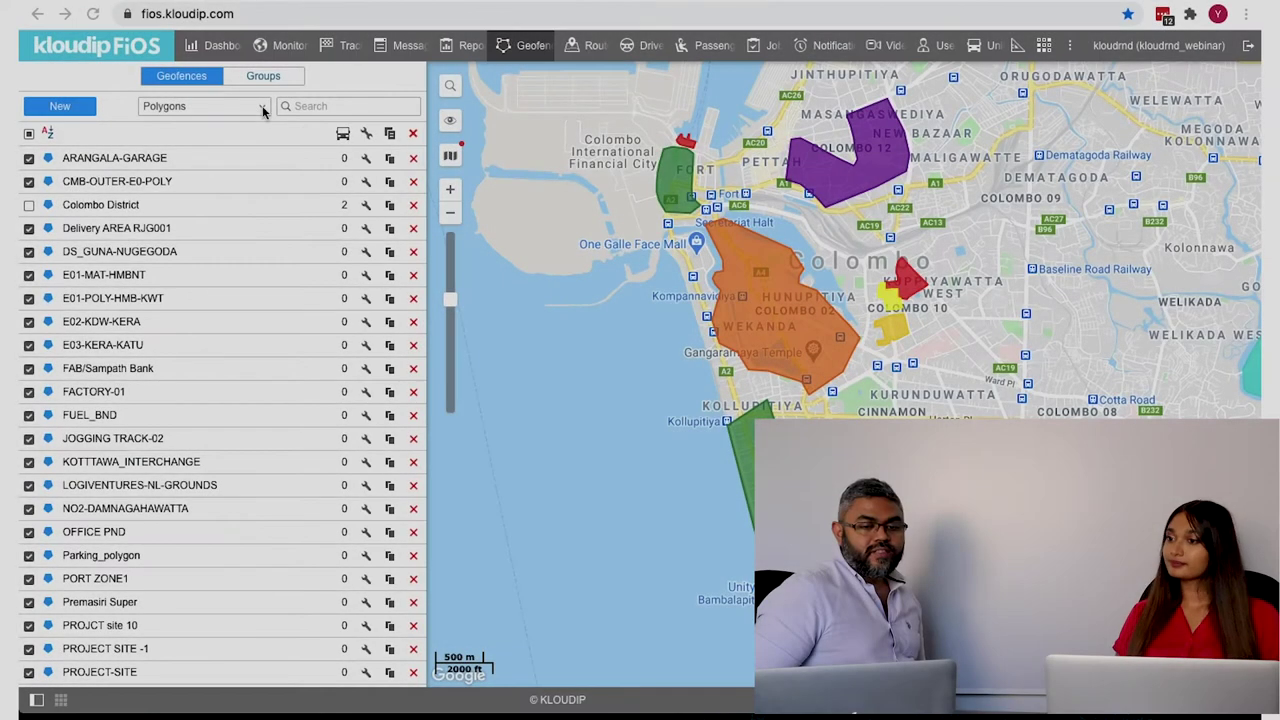
# Step: Review the property filters of the geofence list and filter it to show only Lines
pyautogui.click(262, 109)
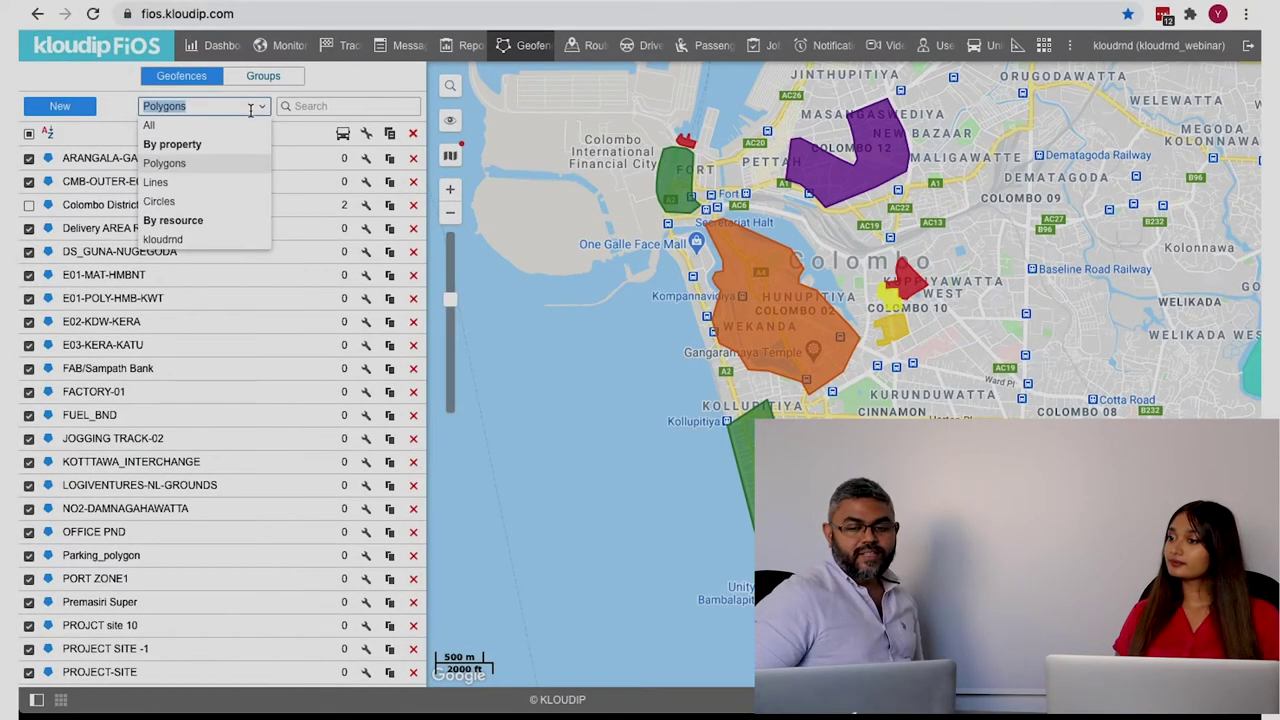
pyautogui.click(845, 324)
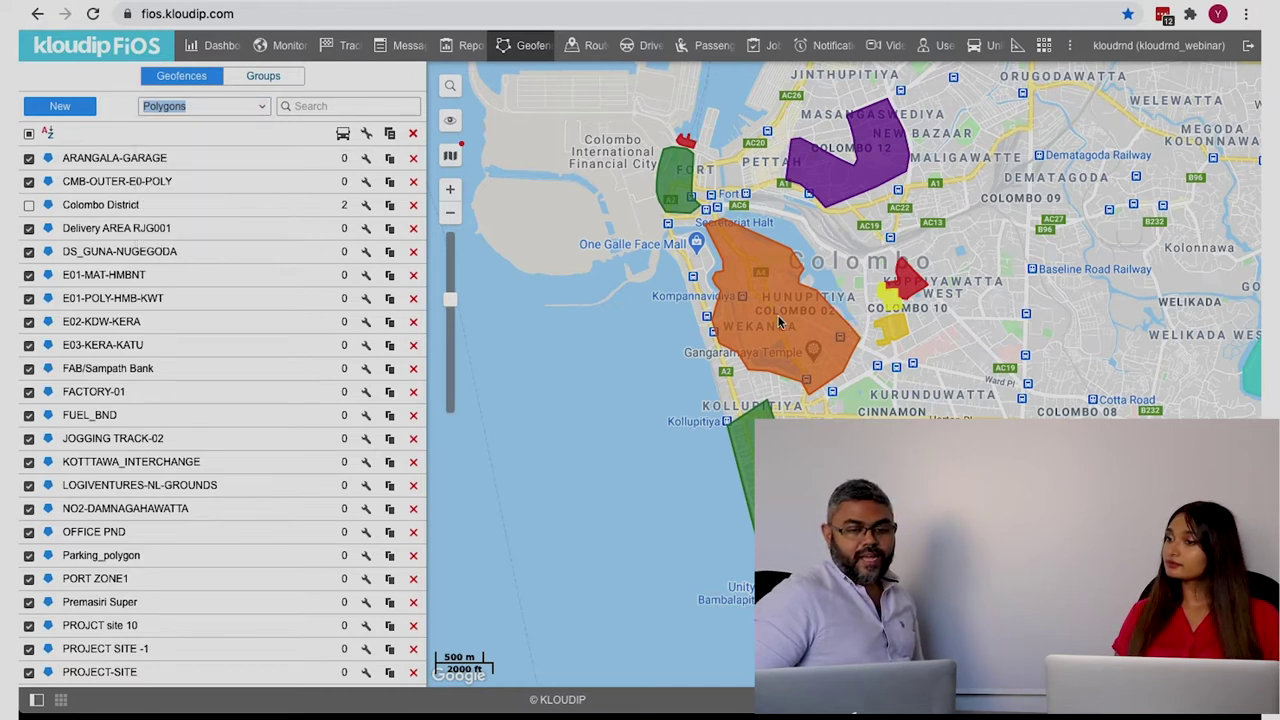
pyautogui.click(258, 107)
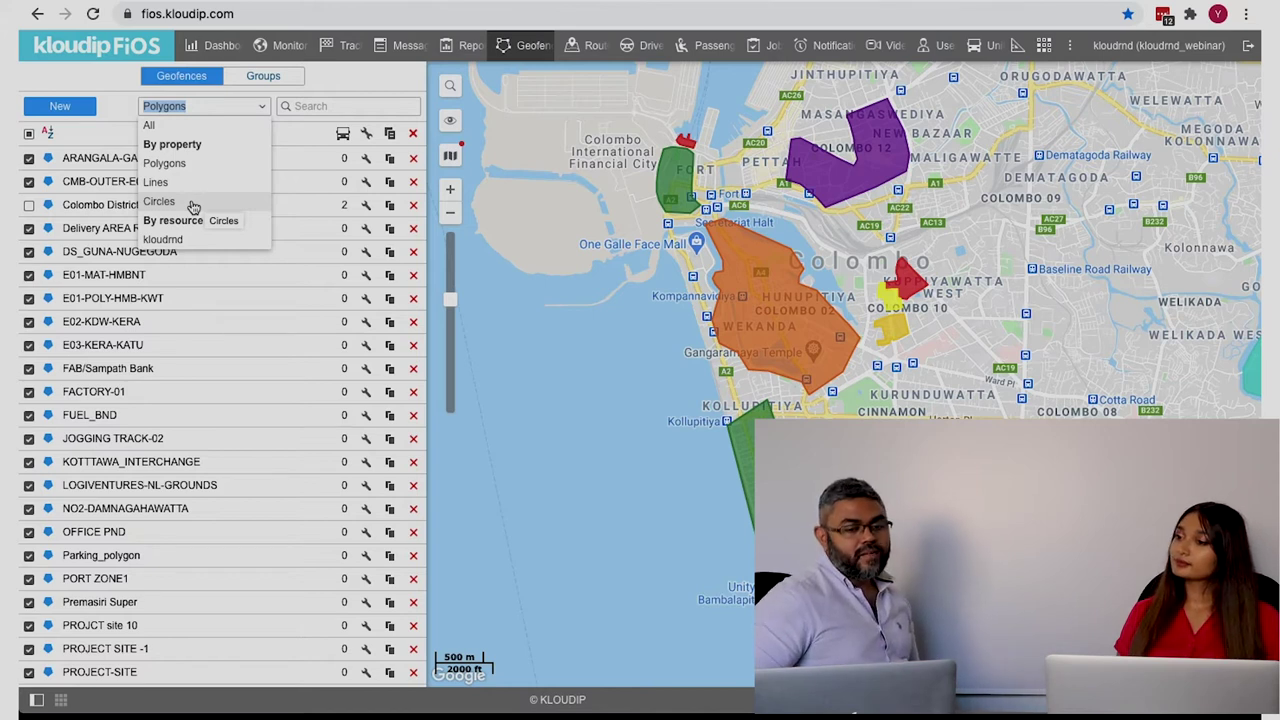
pyautogui.click(160, 182)
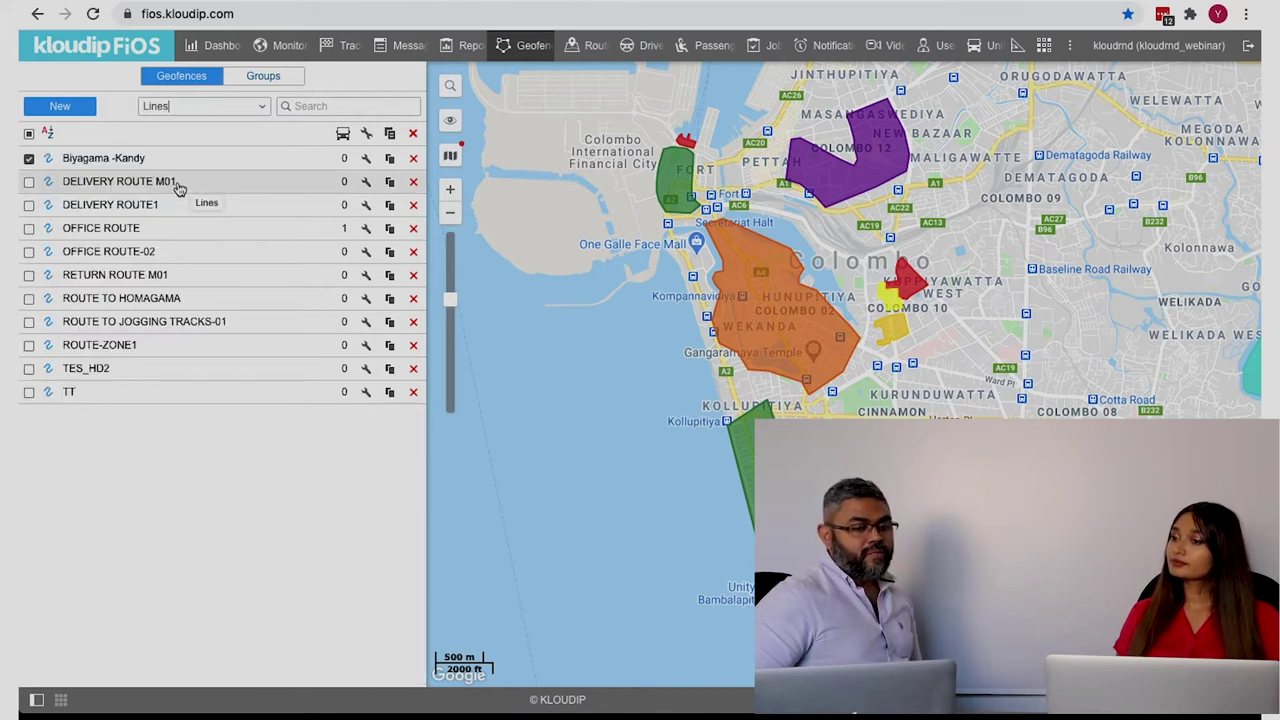
# Step: Display DELIVERY ROUTE M01 and DELIVERY ROUTE1 on the map, and hide DELIVERY ROUTE M01 and Biyagama -Kandy so only DELIVERY ROUTE1 stays selected
pyautogui.click(118, 183)
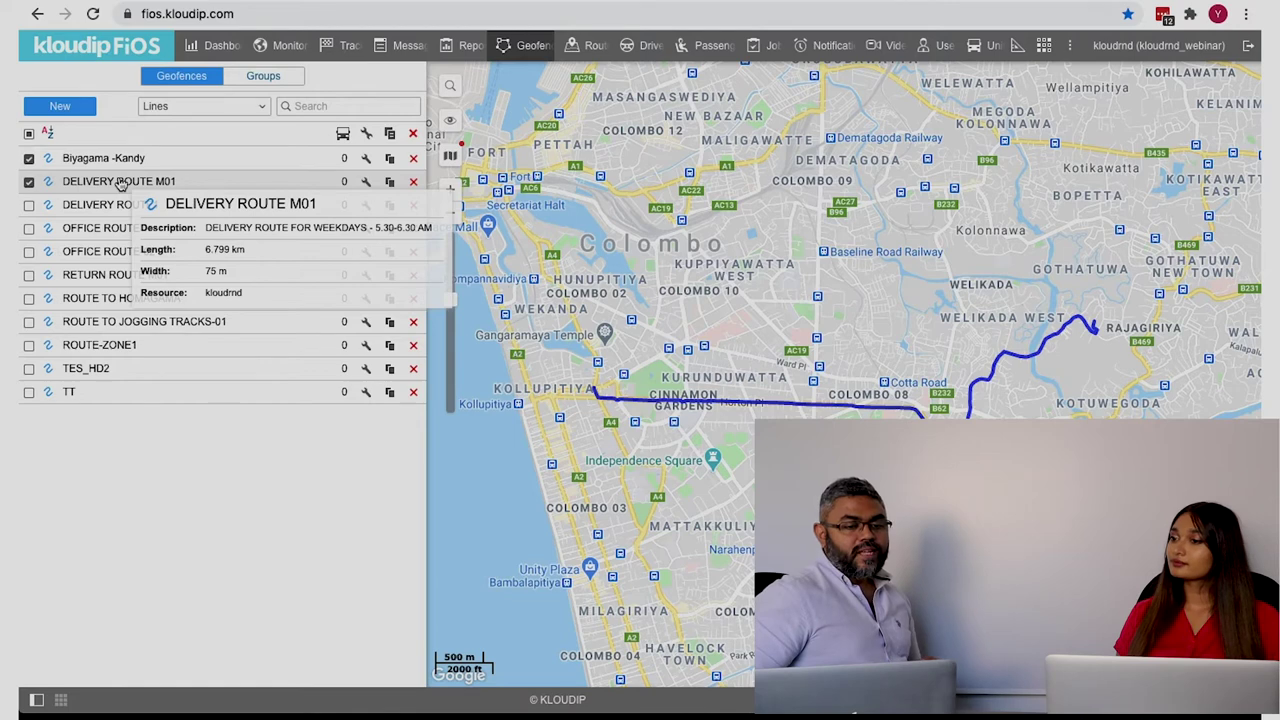
pyautogui.click(29, 205)
pyautogui.click(29, 181)
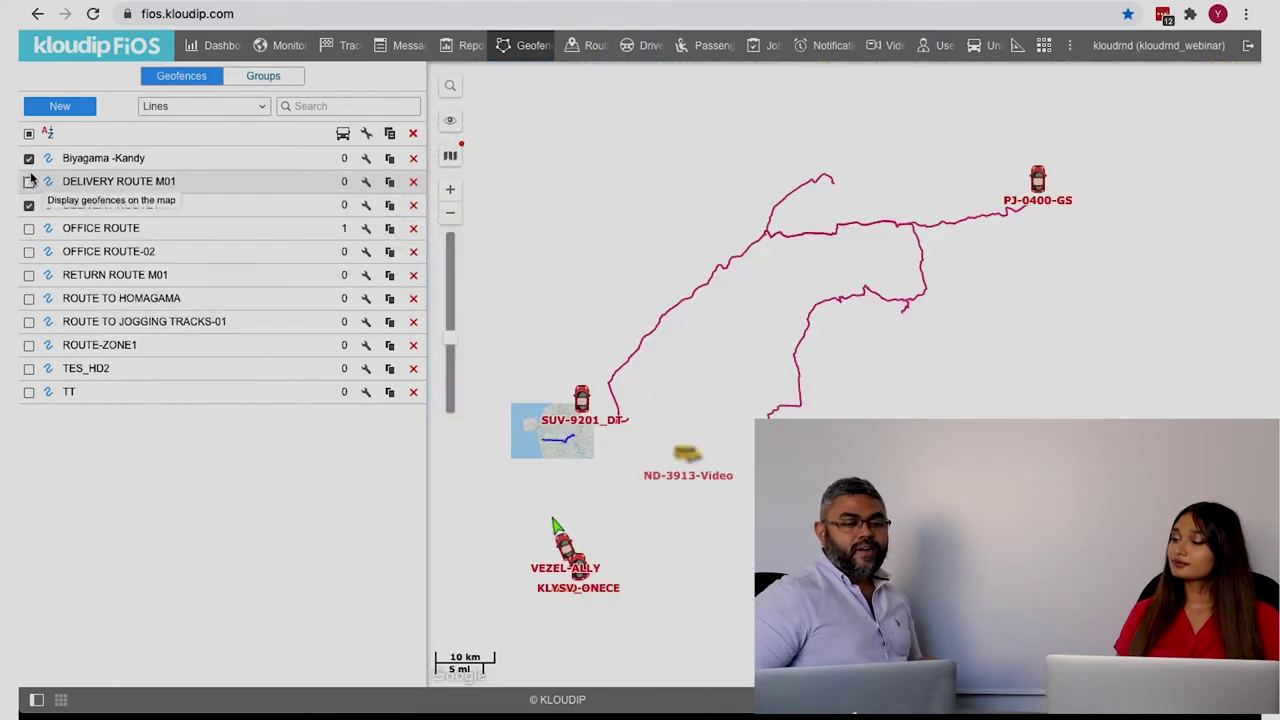
pyautogui.click(30, 160)
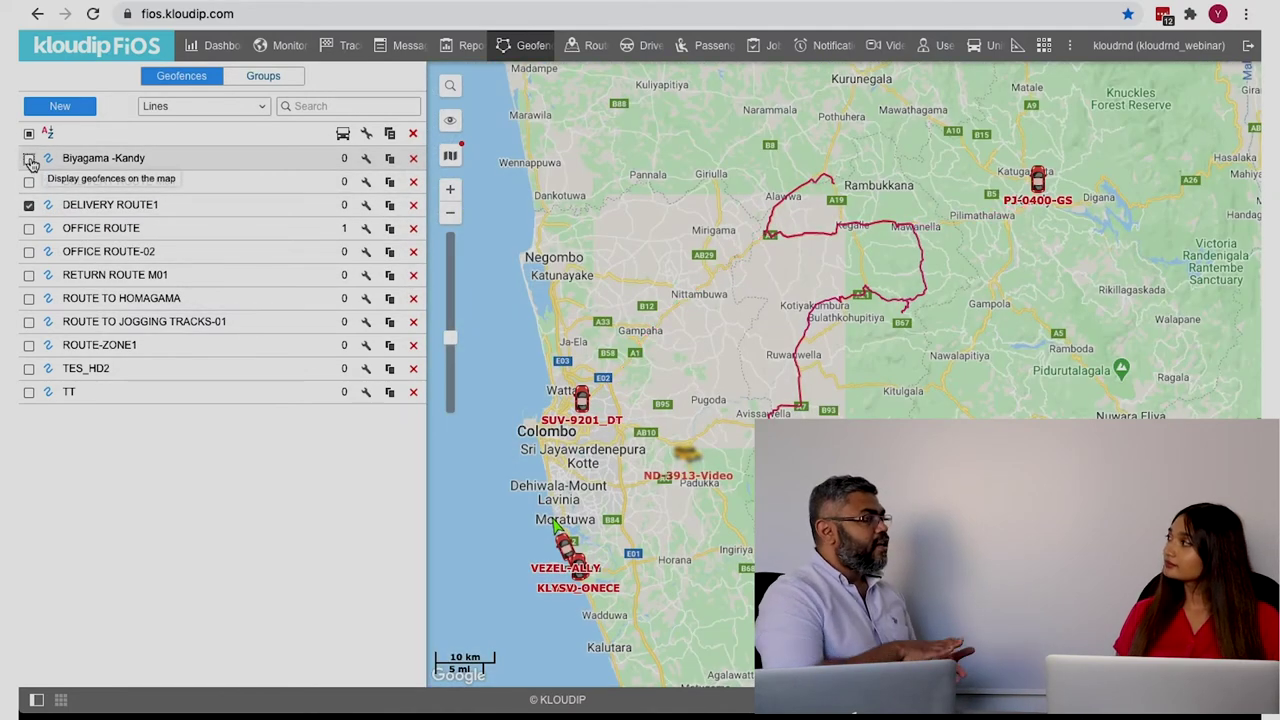
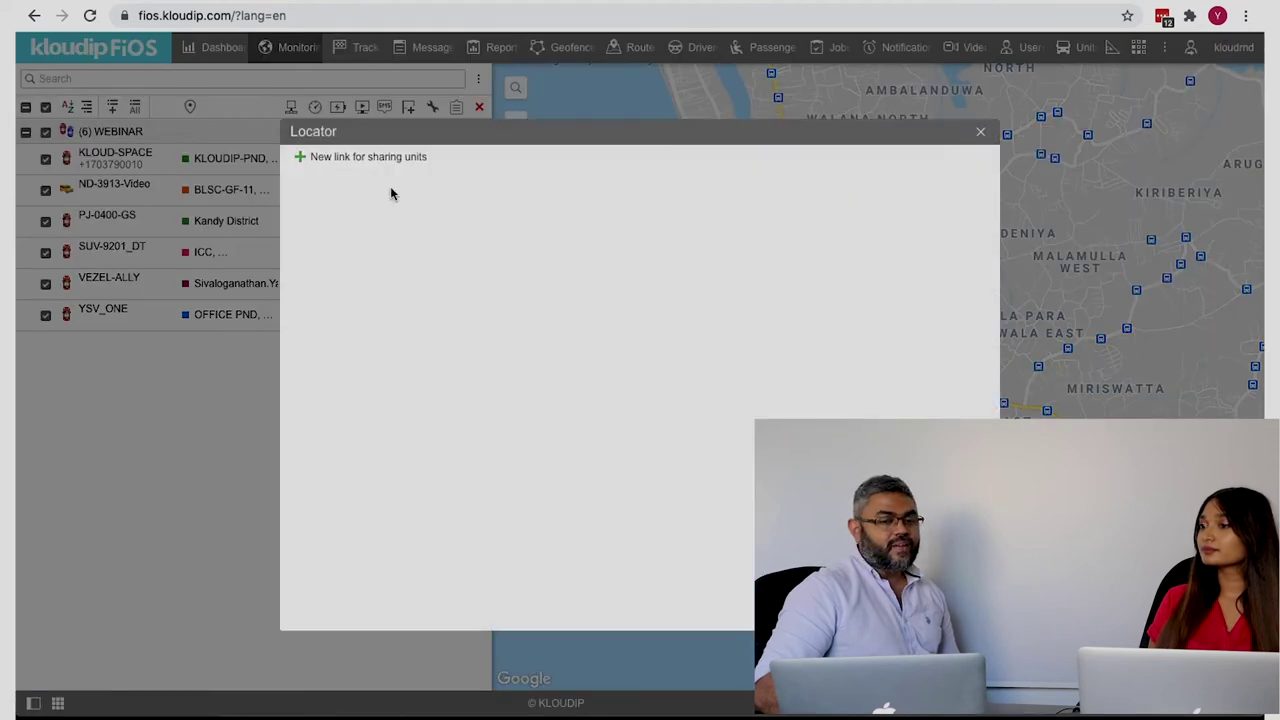
# Step: Create a new Locator link for sharing units and set its activation time to 2021 February 16 12:00
pyautogui.click(369, 160)
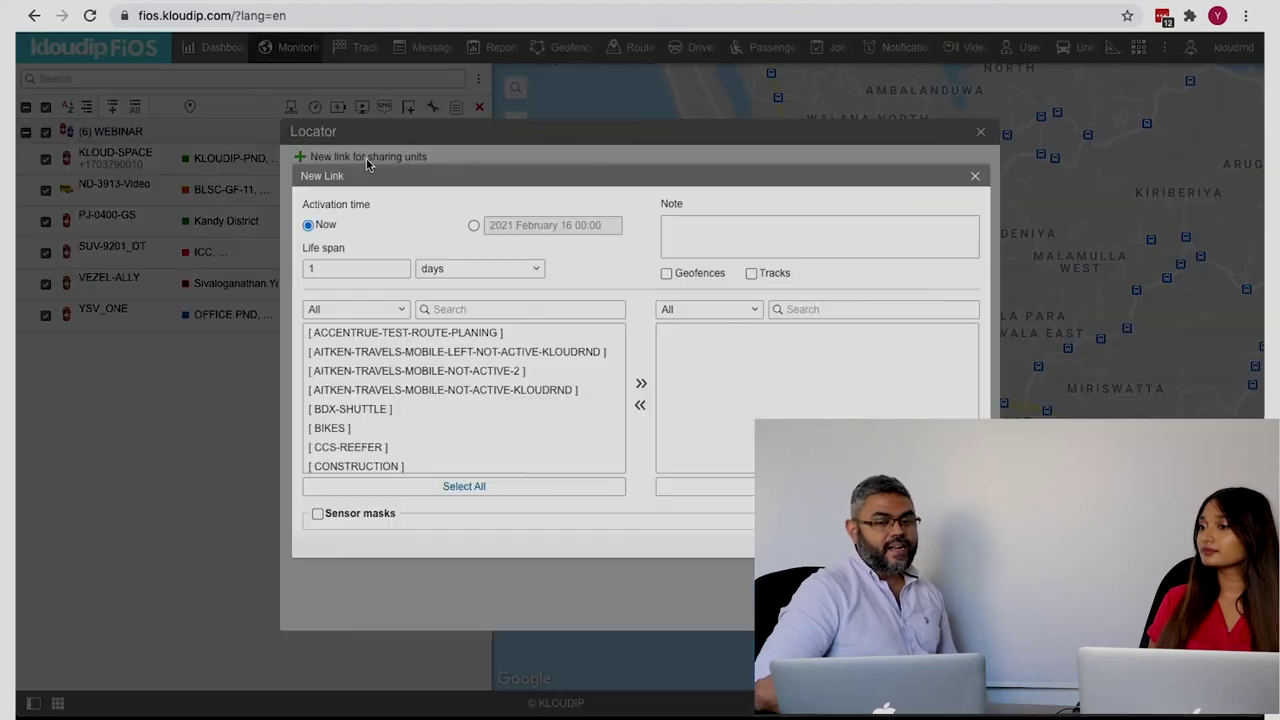
pyautogui.click(473, 225)
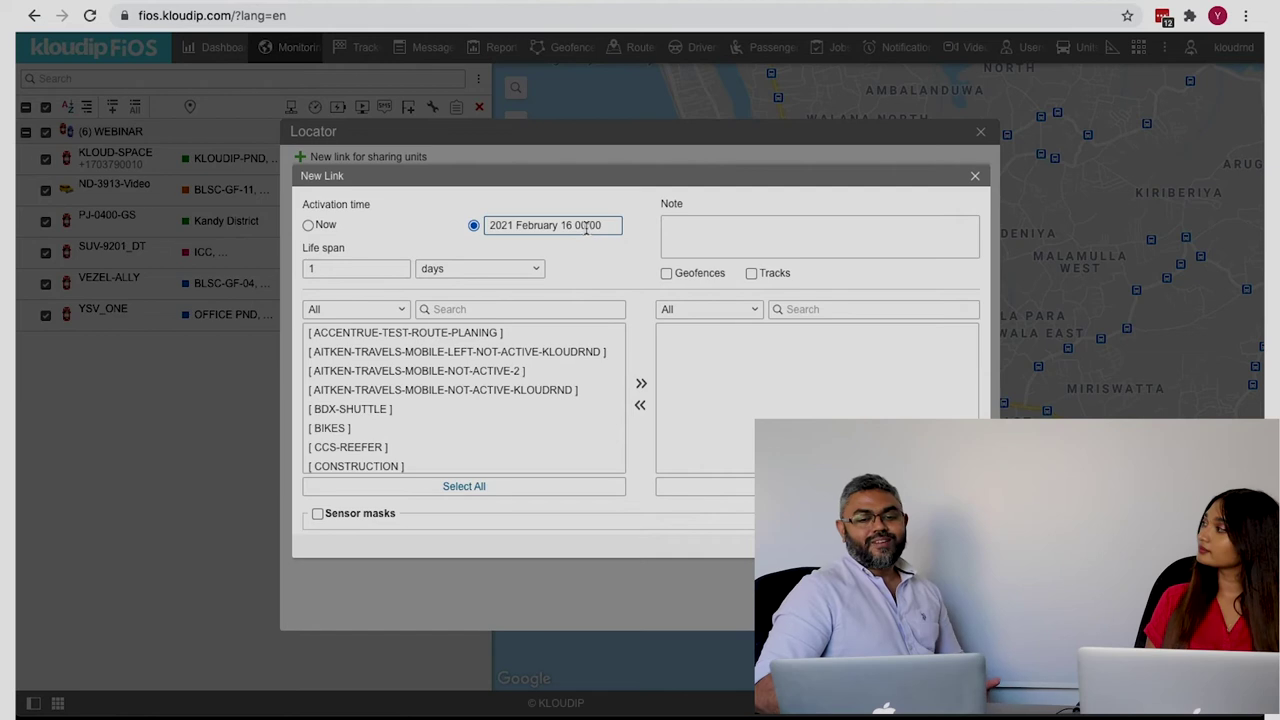
pyautogui.click(586, 226)
pyautogui.doubleClick(586, 226)
pyautogui.write('12')
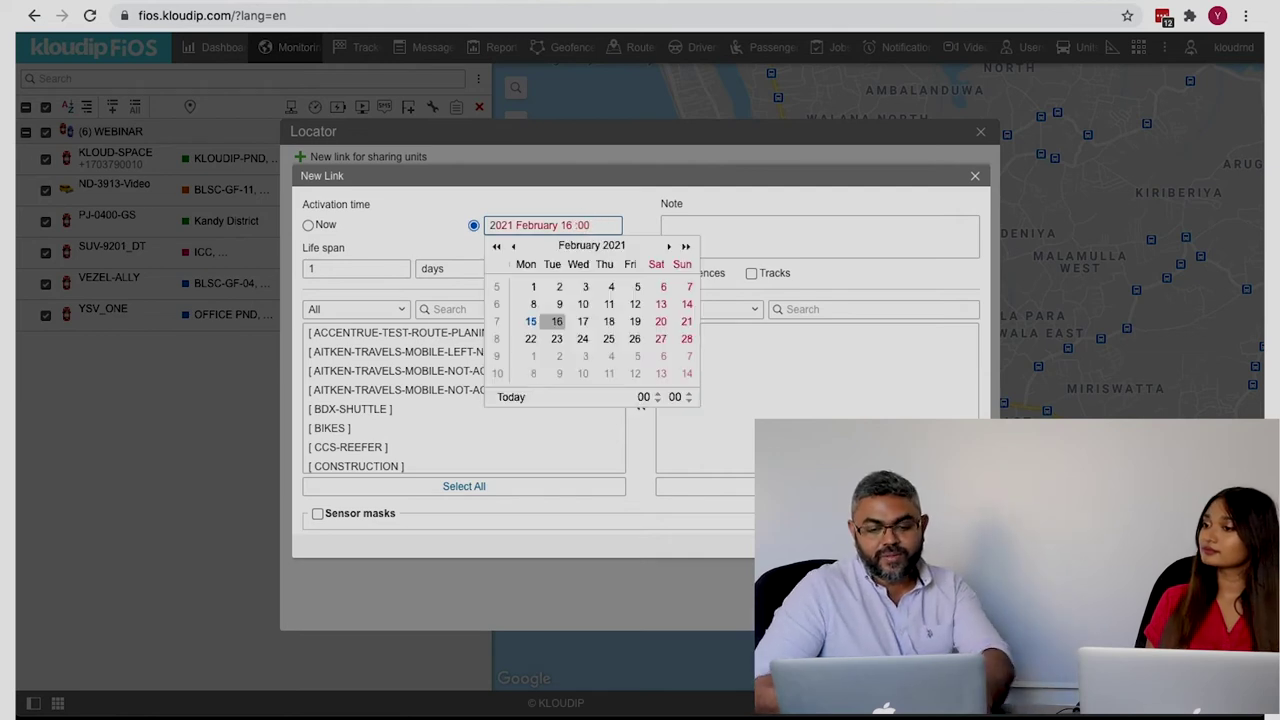
pyautogui.click(614, 189)
pyautogui.click(355, 270)
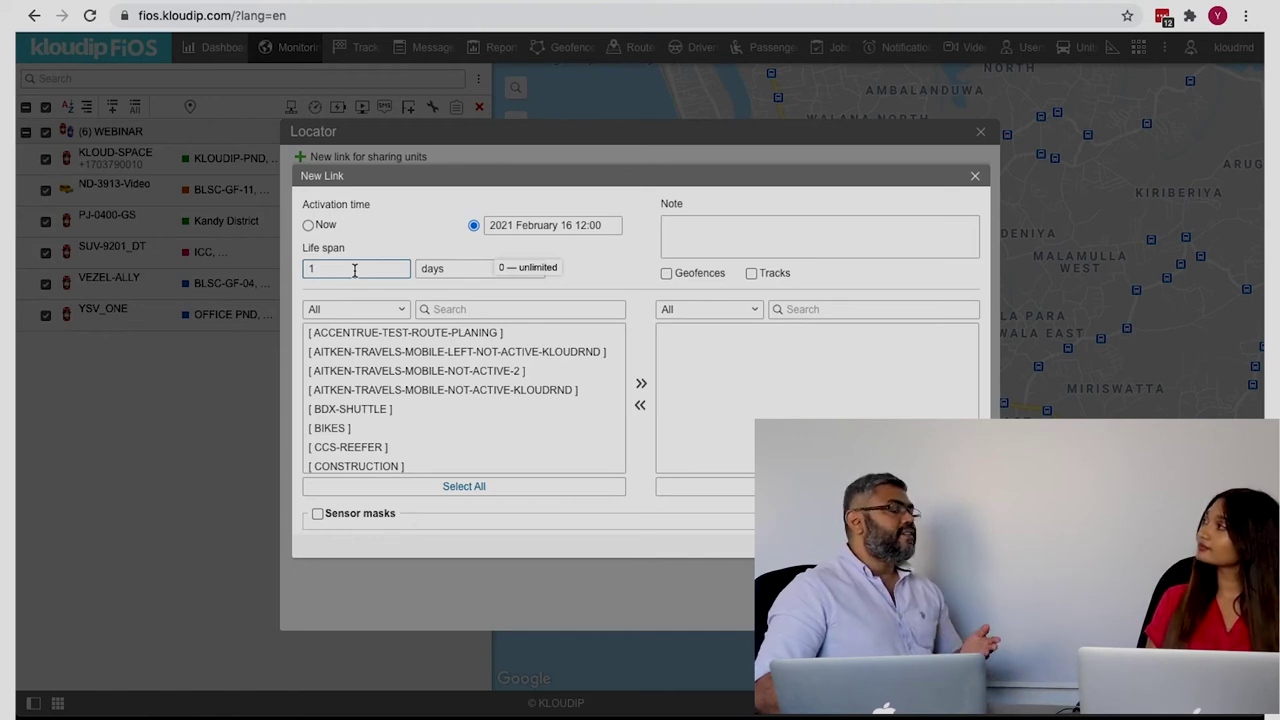
# Step: Filter the available objects to Units and add 06-PU-6477 and 16-3Wheel to the sharing link
pyautogui.click(380, 310)
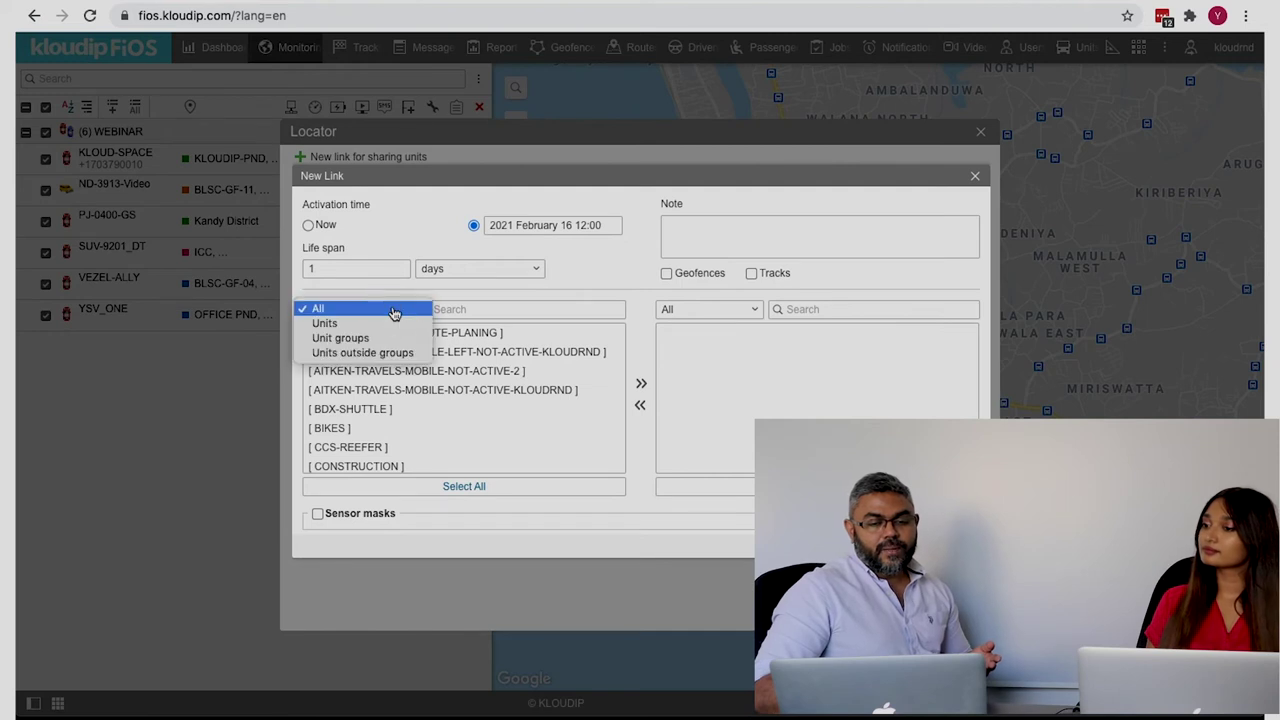
pyautogui.click(386, 332)
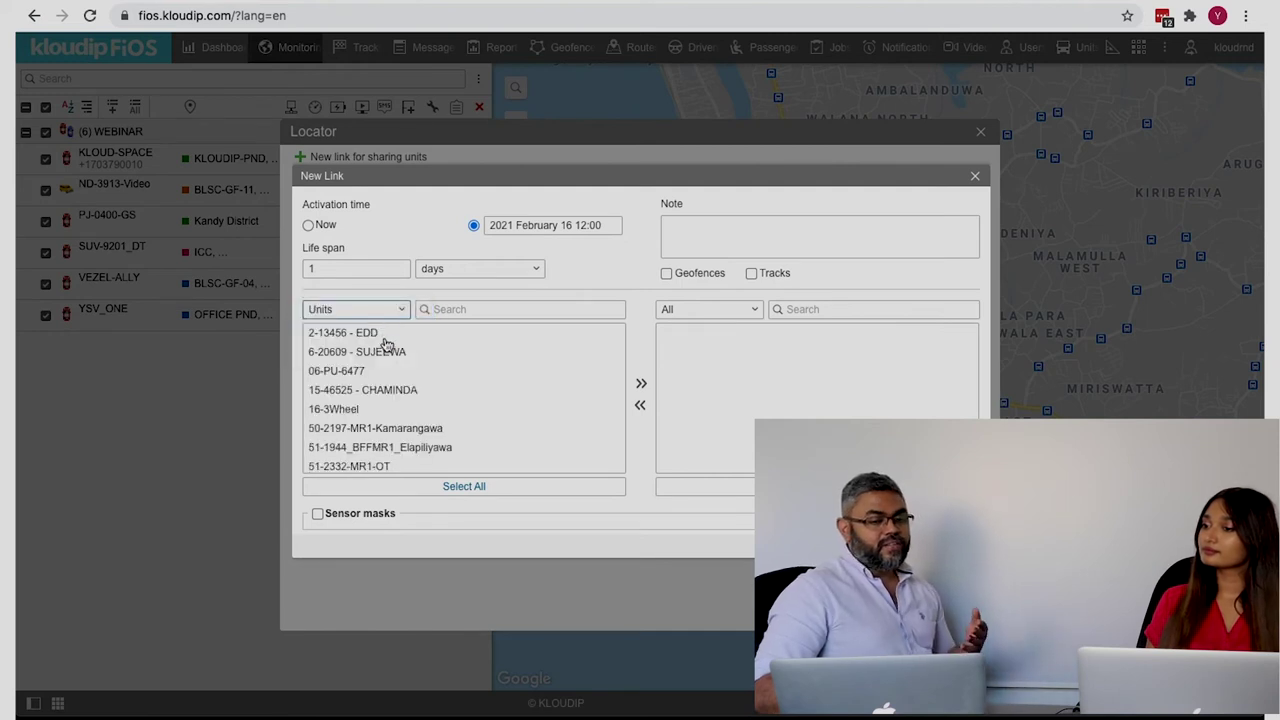
pyautogui.doubleClick(368, 372)
pyautogui.doubleClick(370, 396)
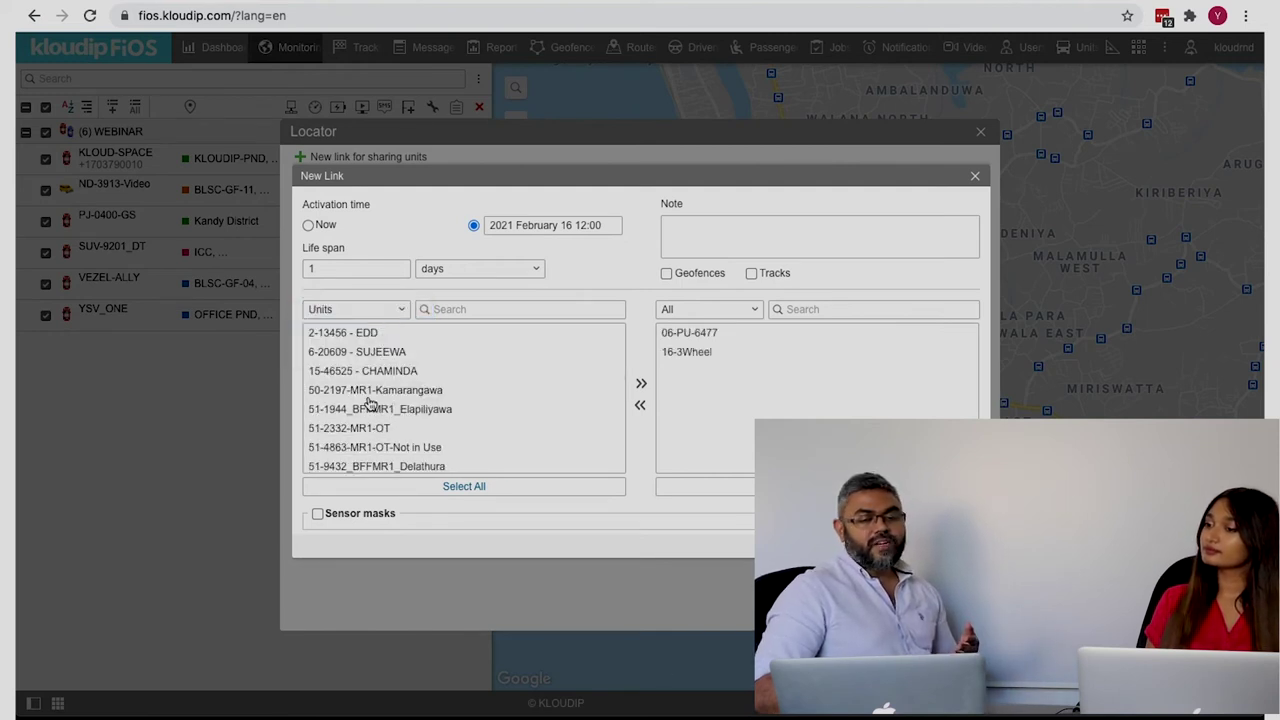
# Step: Include geofences and tracks in the sharing link, add the sensor mask *, save the link and close the Locator
pyautogui.click(667, 275)
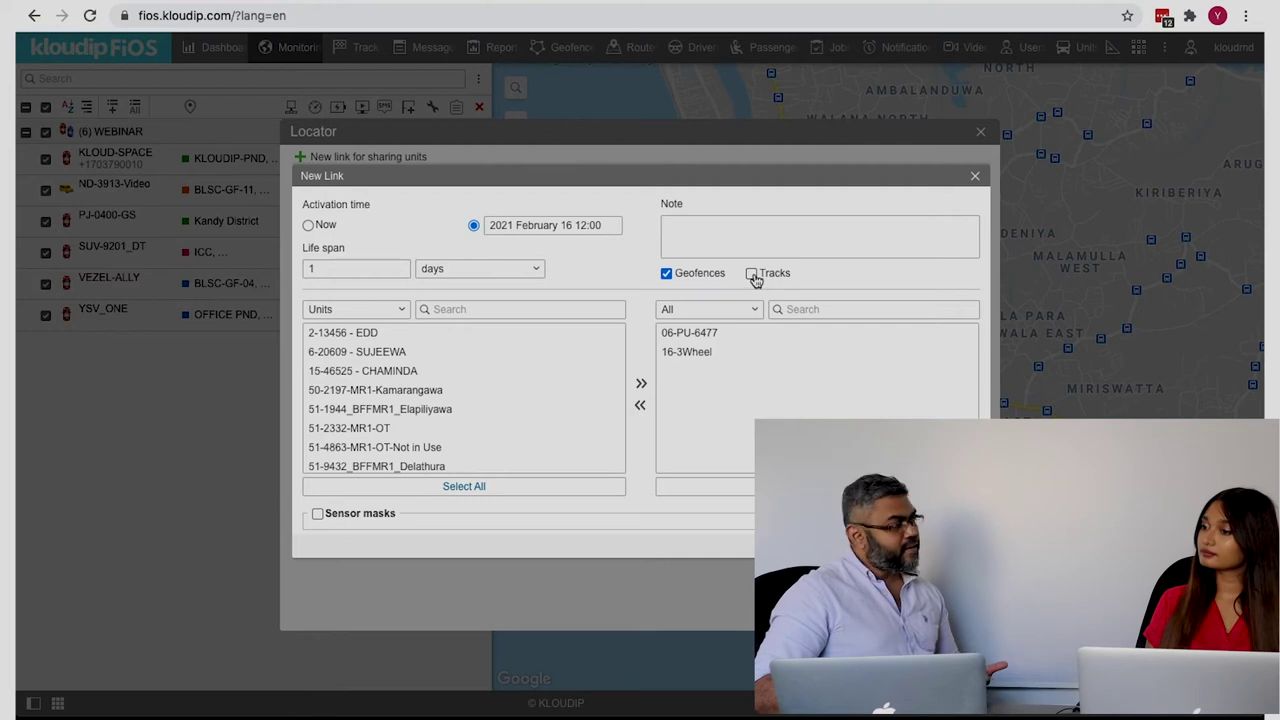
pyautogui.click(753, 276)
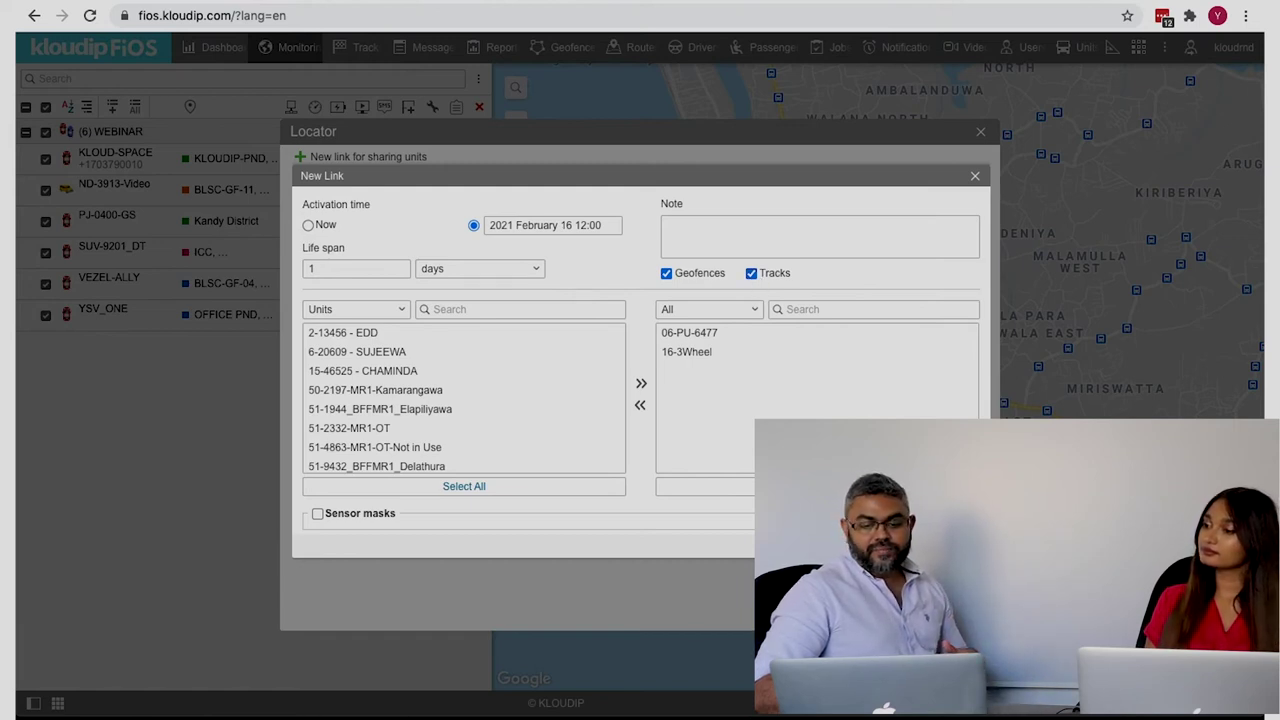
pyautogui.click(318, 513)
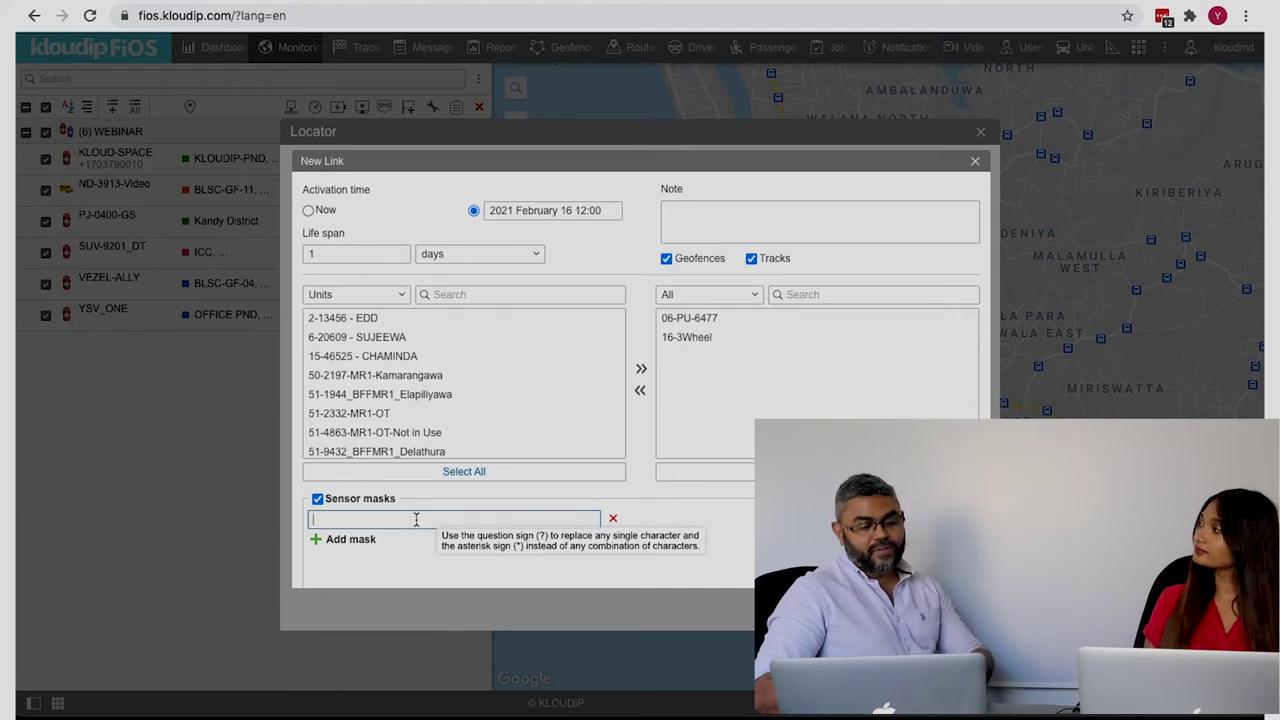
pyautogui.write('*')
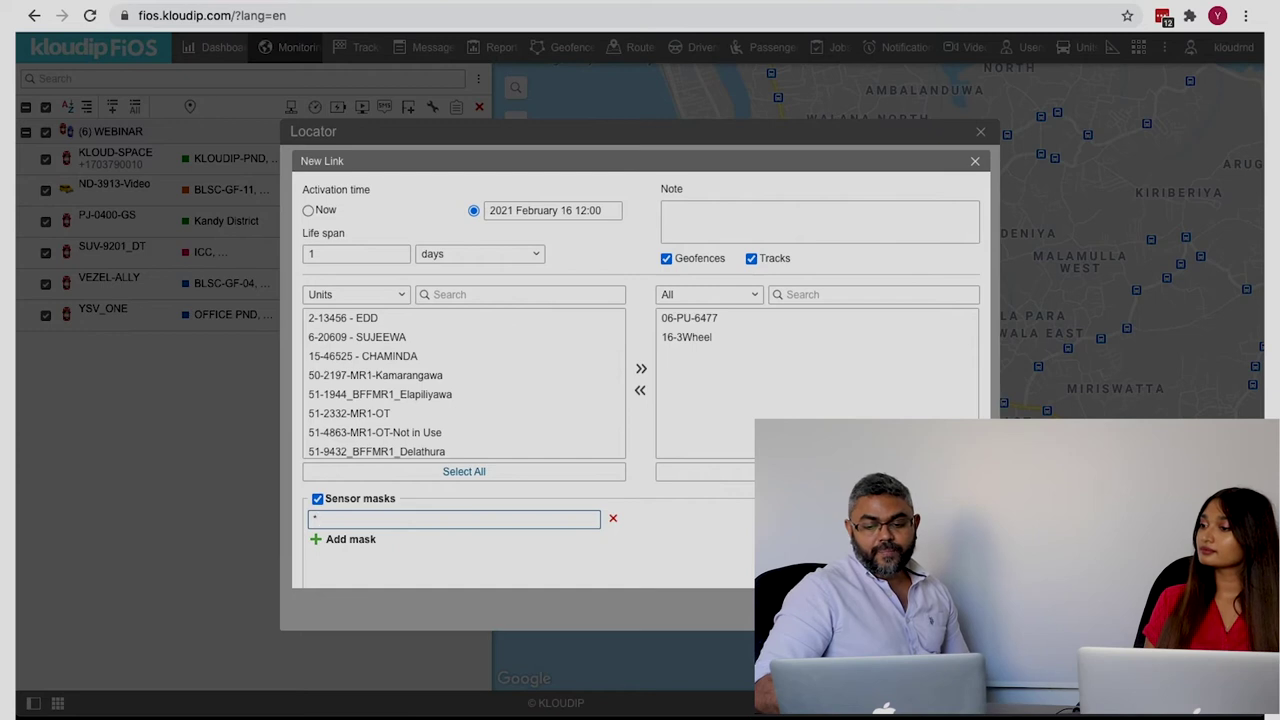
pyautogui.scroll(-2, 702, 343)
pyautogui.click(940, 565)
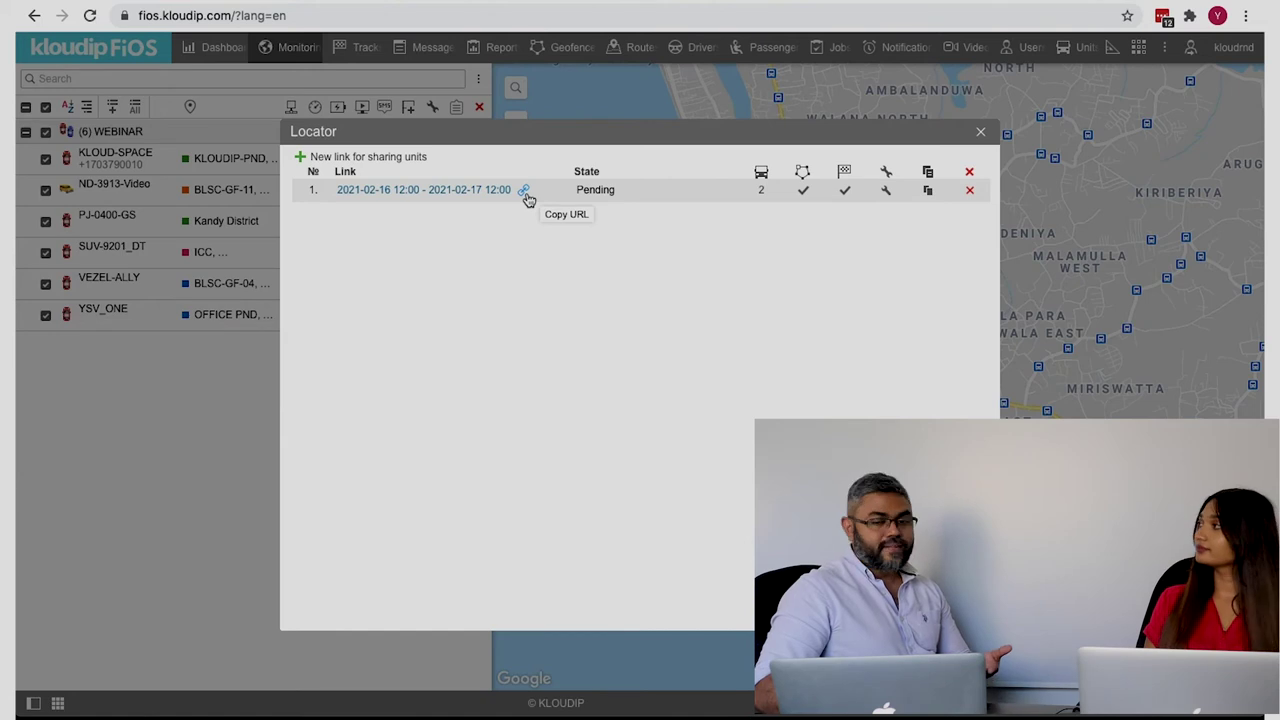
pyautogui.moveTo(764, 191)
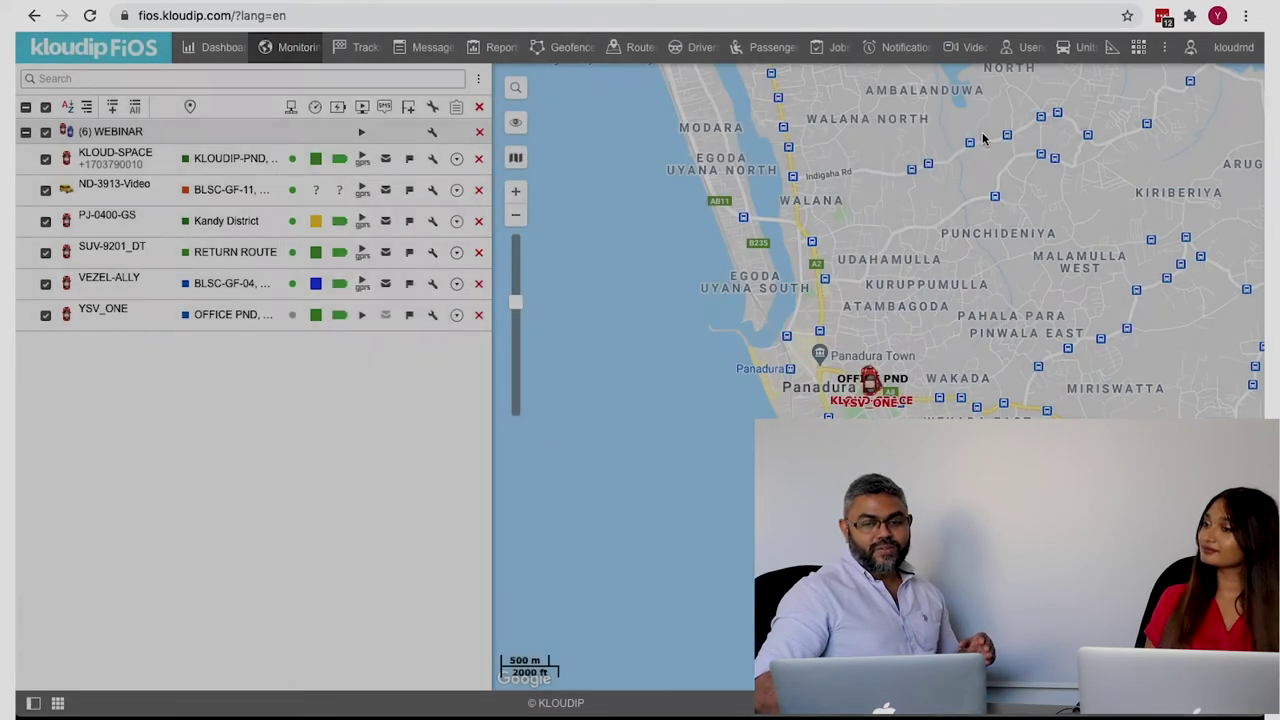
pyautogui.click(980, 131)
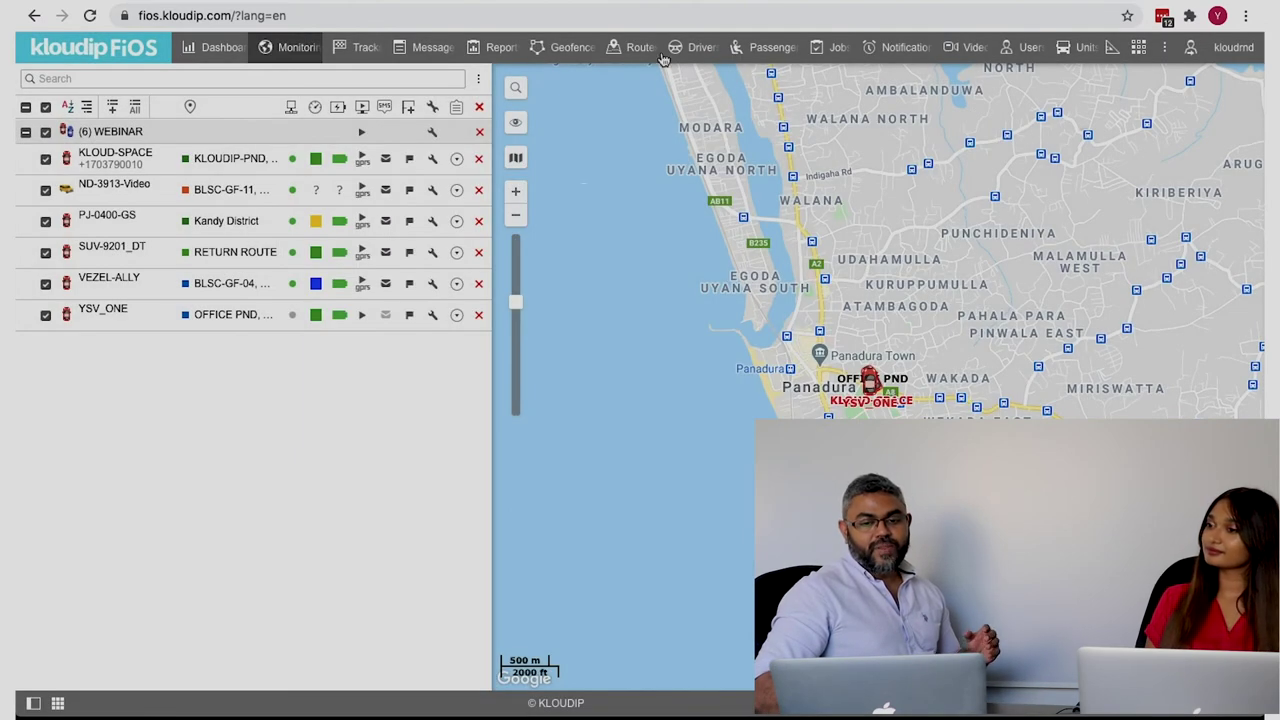
# Step: Start a new notification in the kloudrnd resource and apply it to all the listed units
pyautogui.click(868, 46)
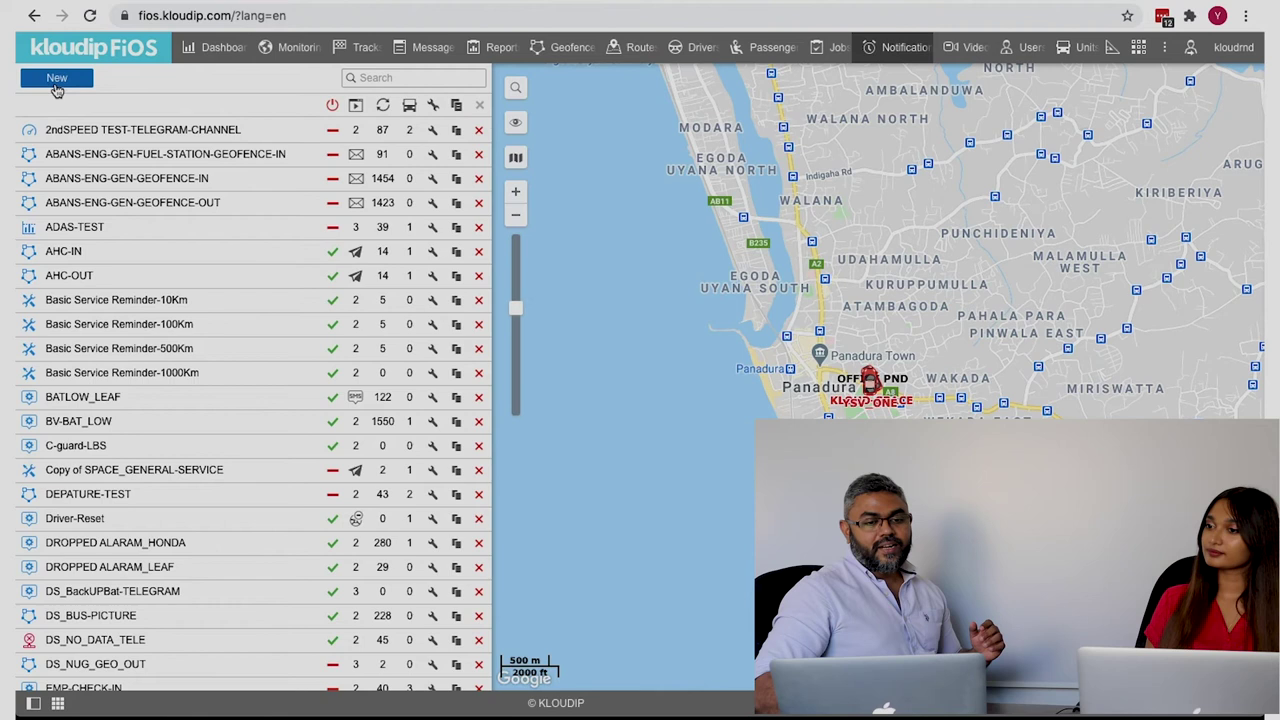
pyautogui.click(57, 84)
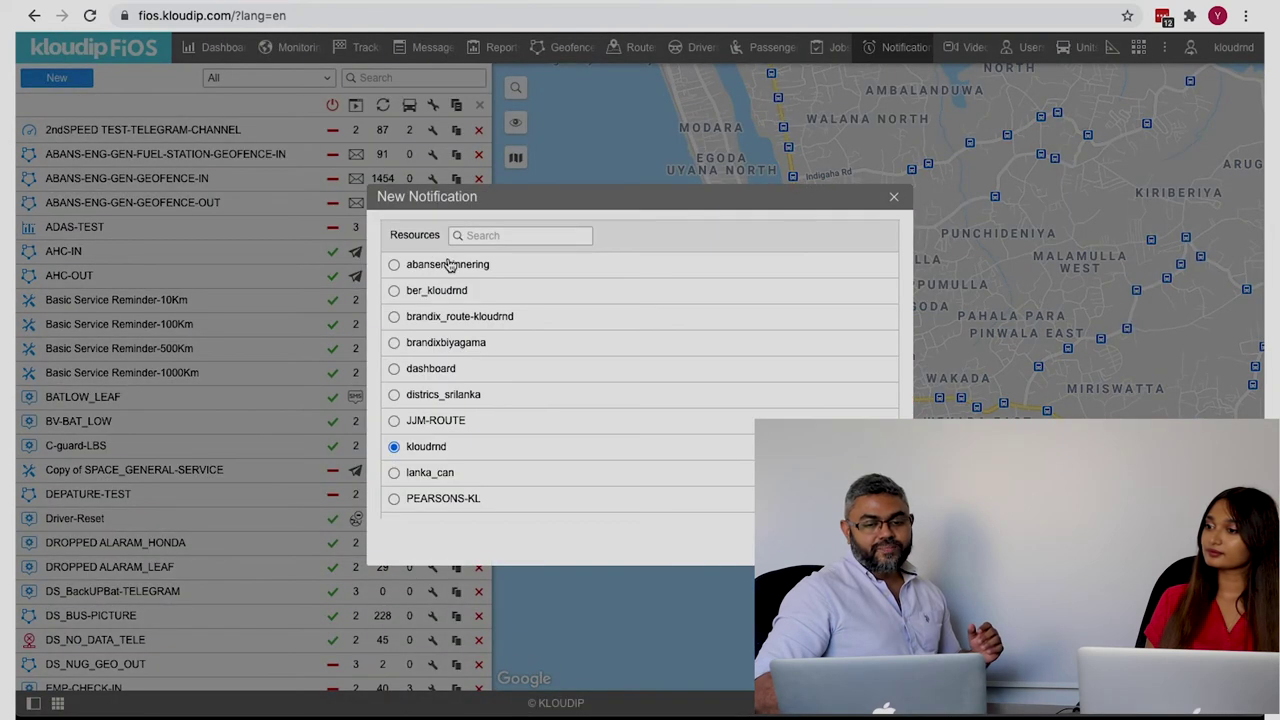
pyautogui.click(434, 293)
pyautogui.click(421, 446)
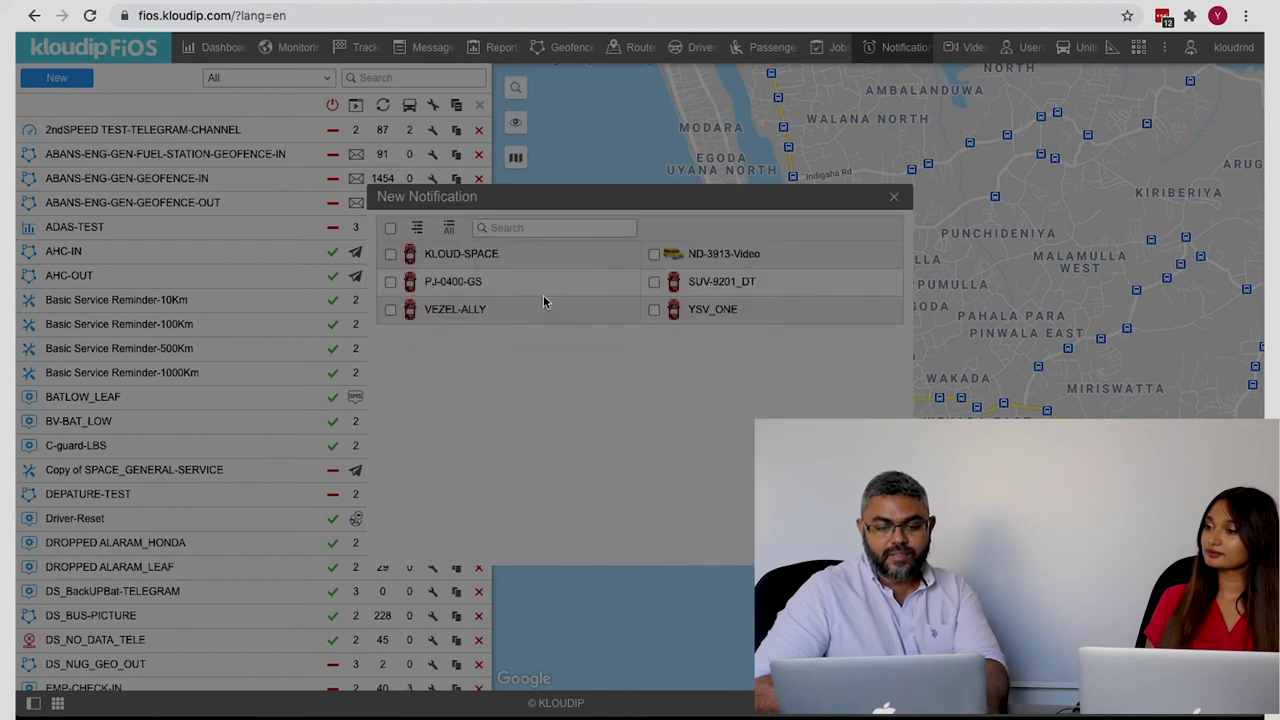
pyautogui.click(390, 254)
pyautogui.click(390, 228)
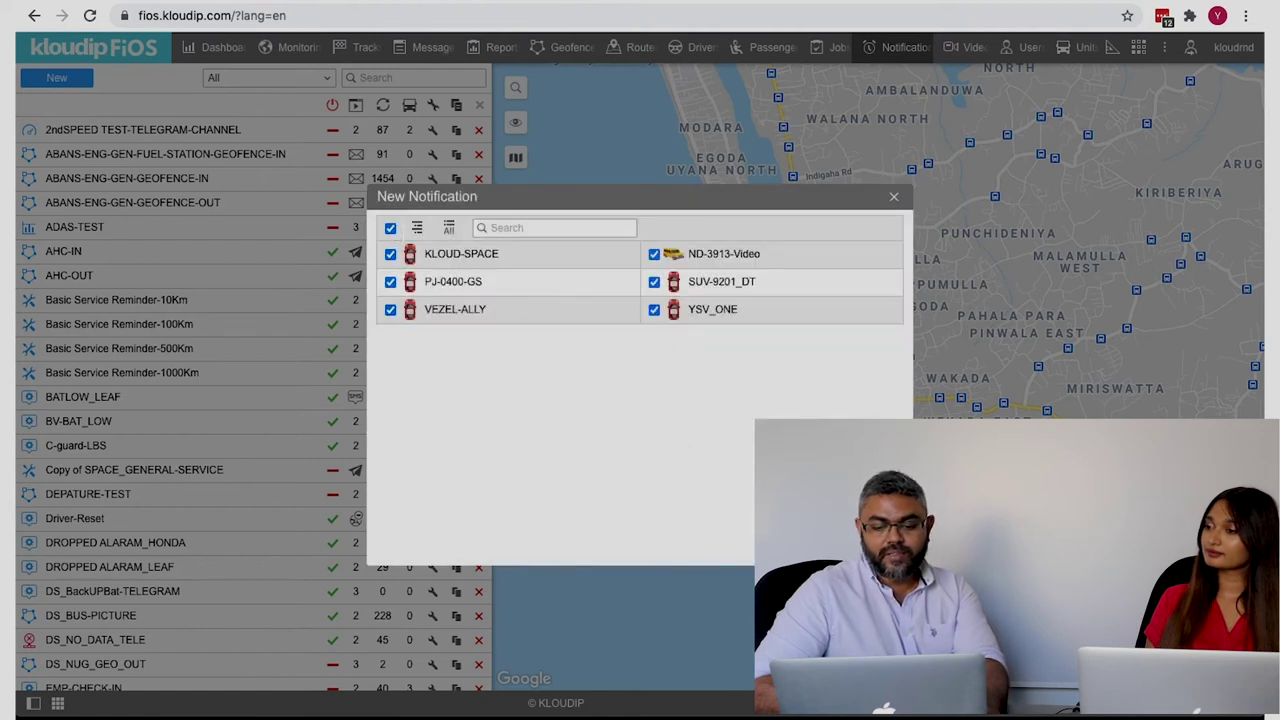
pyautogui.click(800, 540)
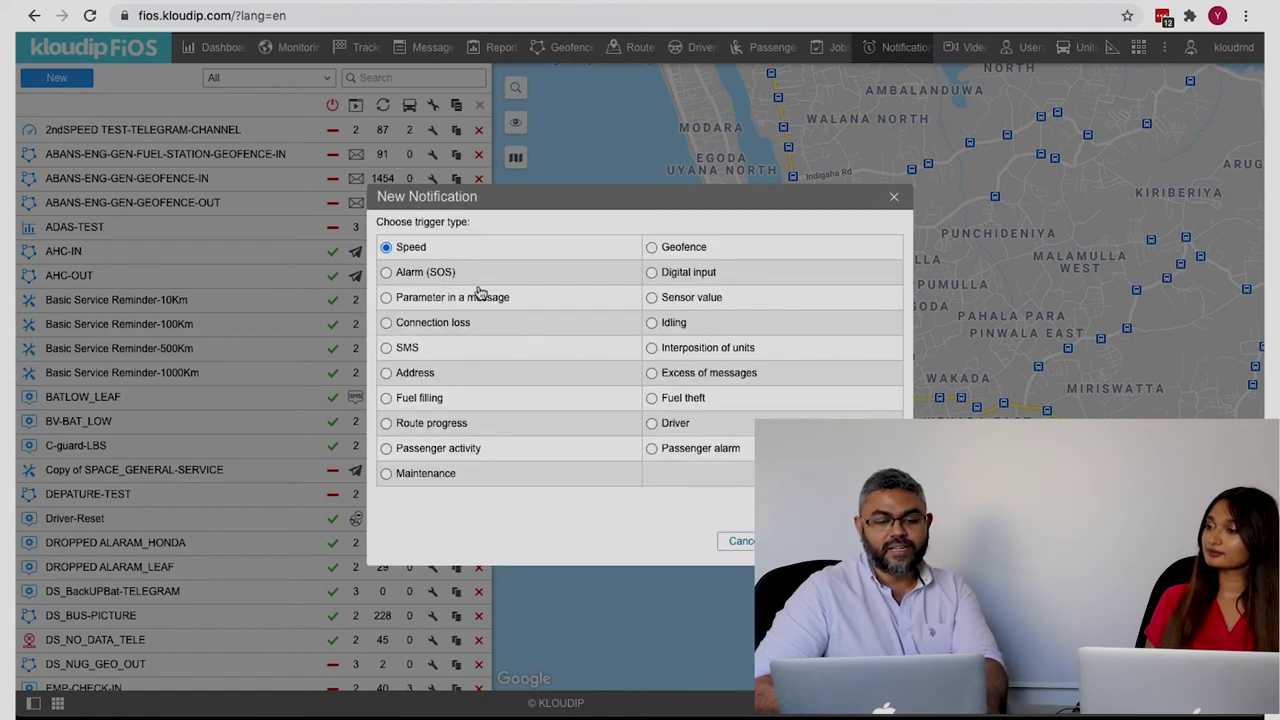
# Step: Choose the Geofence trigger and add DELIVERY ROUTE1 as the geofence, with the unit position inside it
pyautogui.click(668, 250)
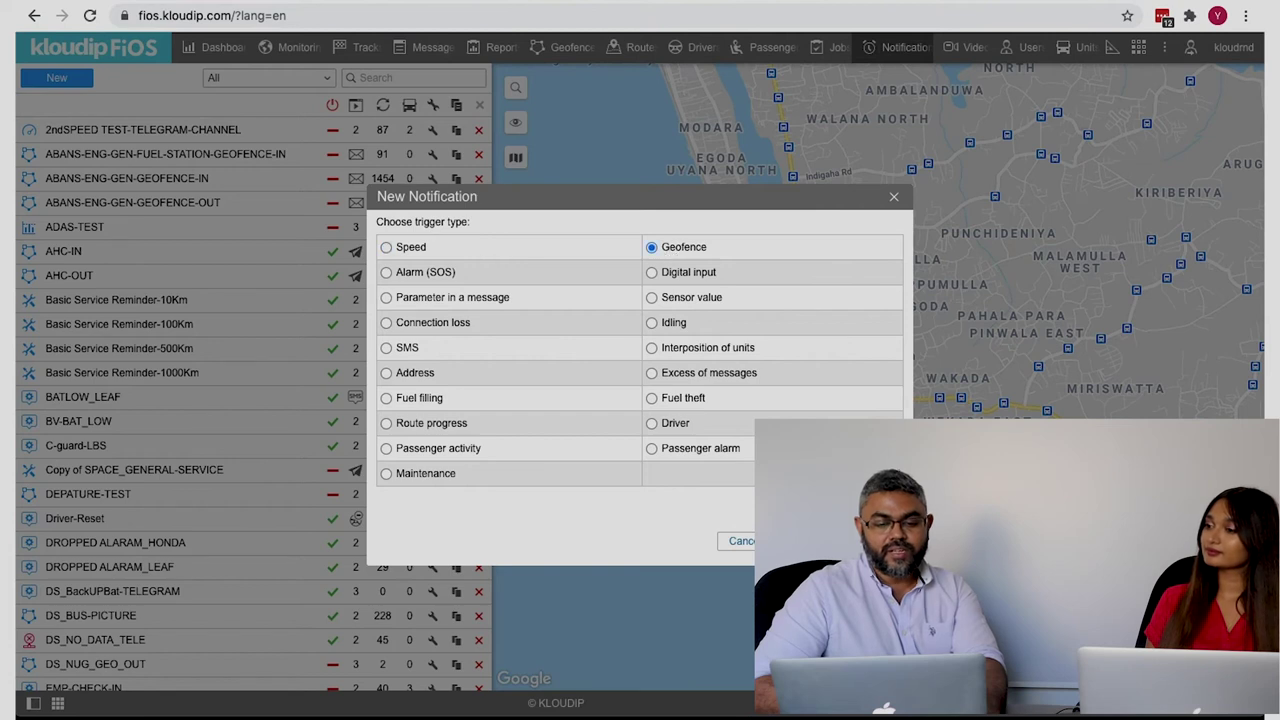
pyautogui.click(800, 540)
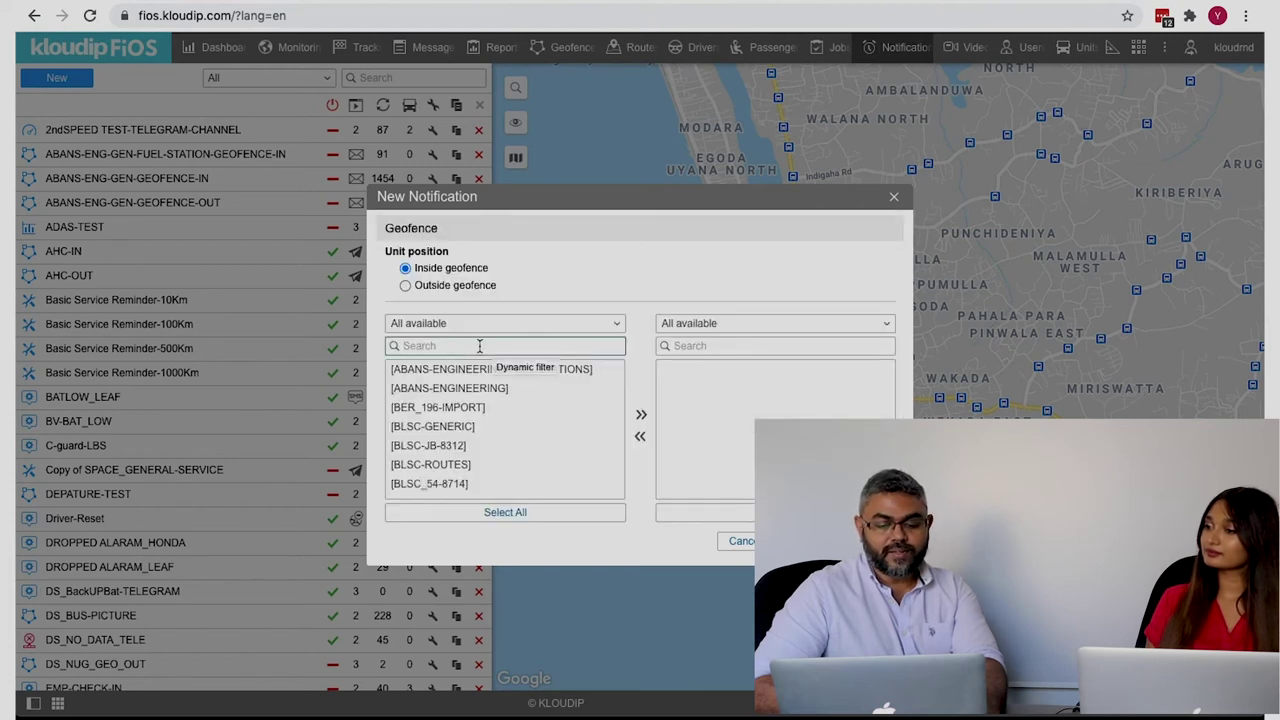
pyautogui.write('del')
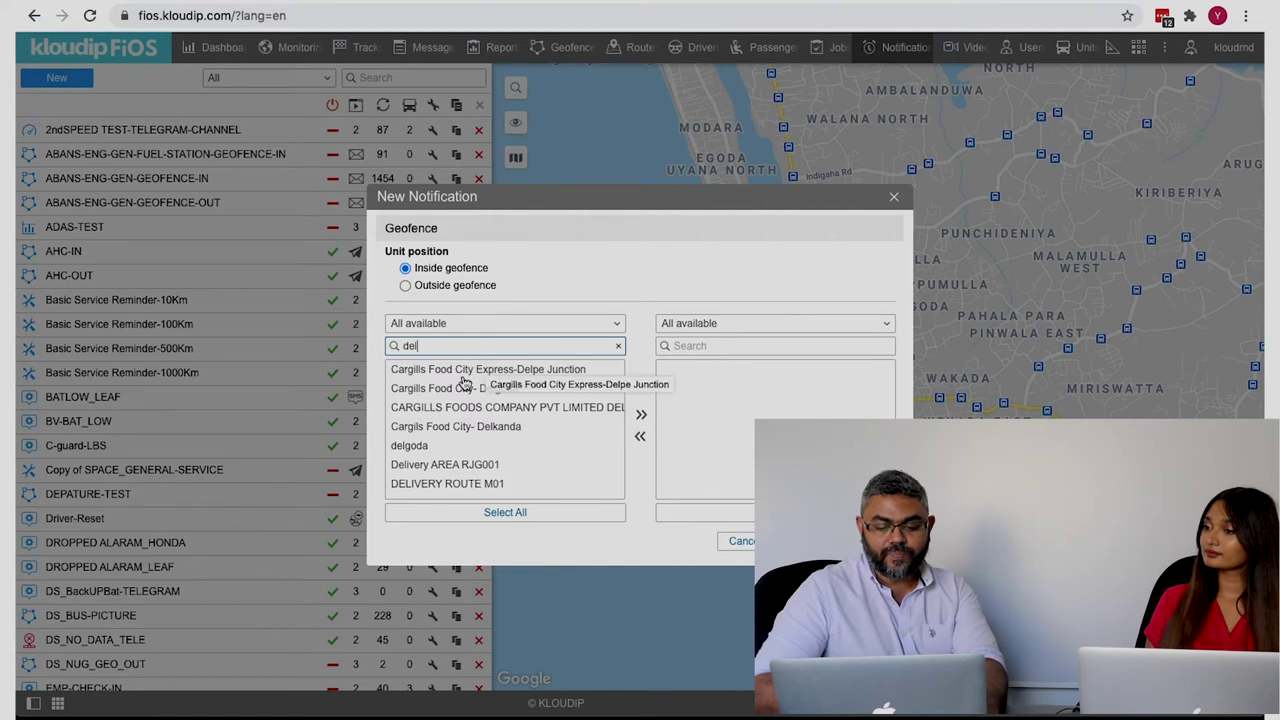
pyautogui.write('i')
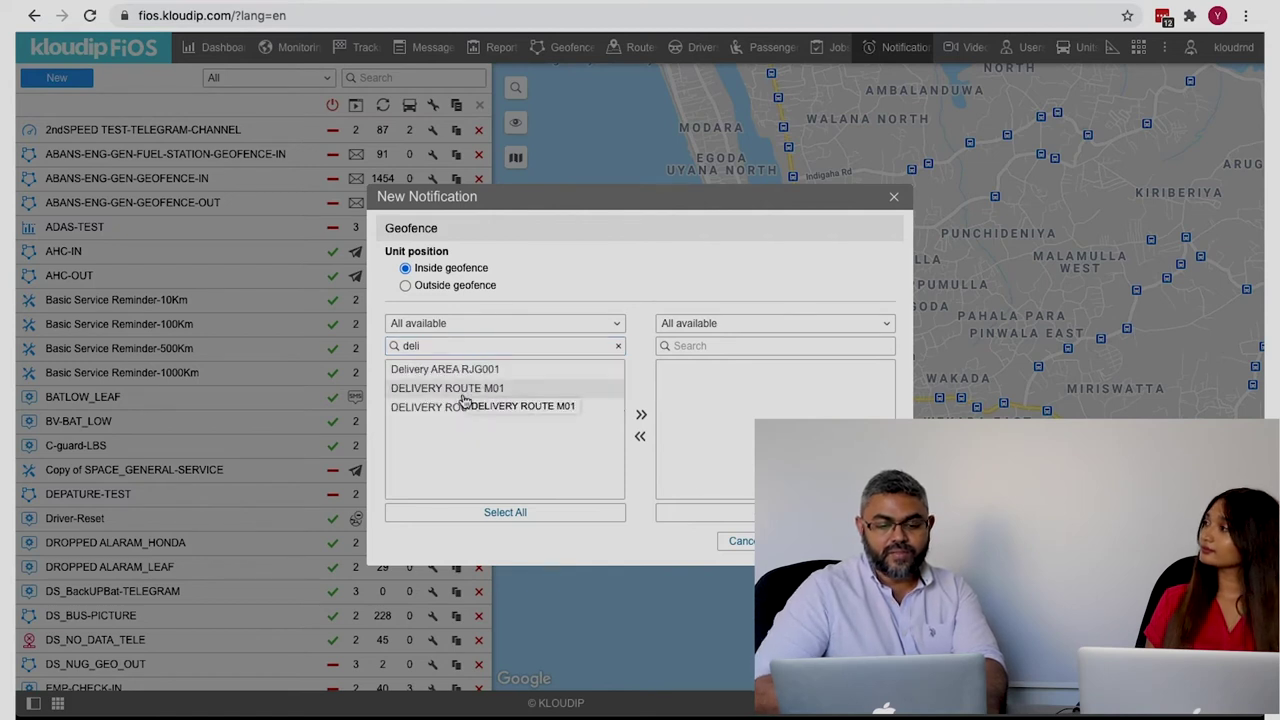
pyautogui.click(484, 408)
pyautogui.click(641, 416)
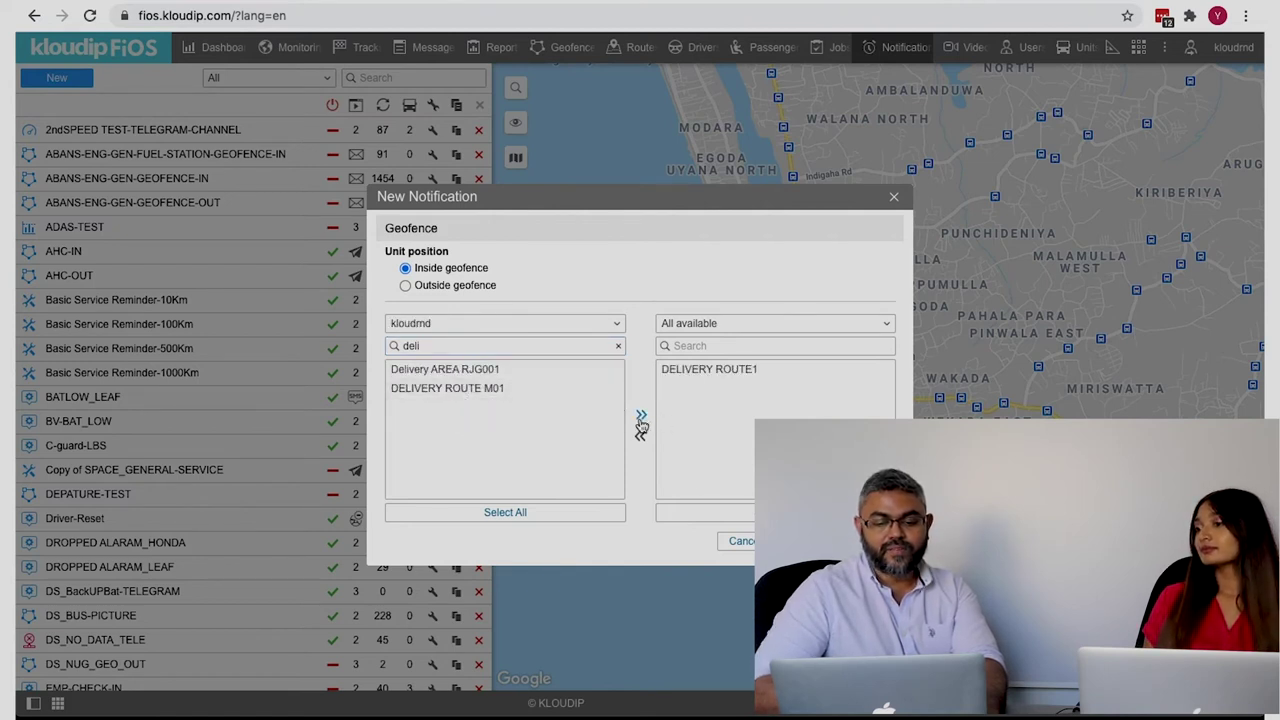
pyautogui.click(810, 541)
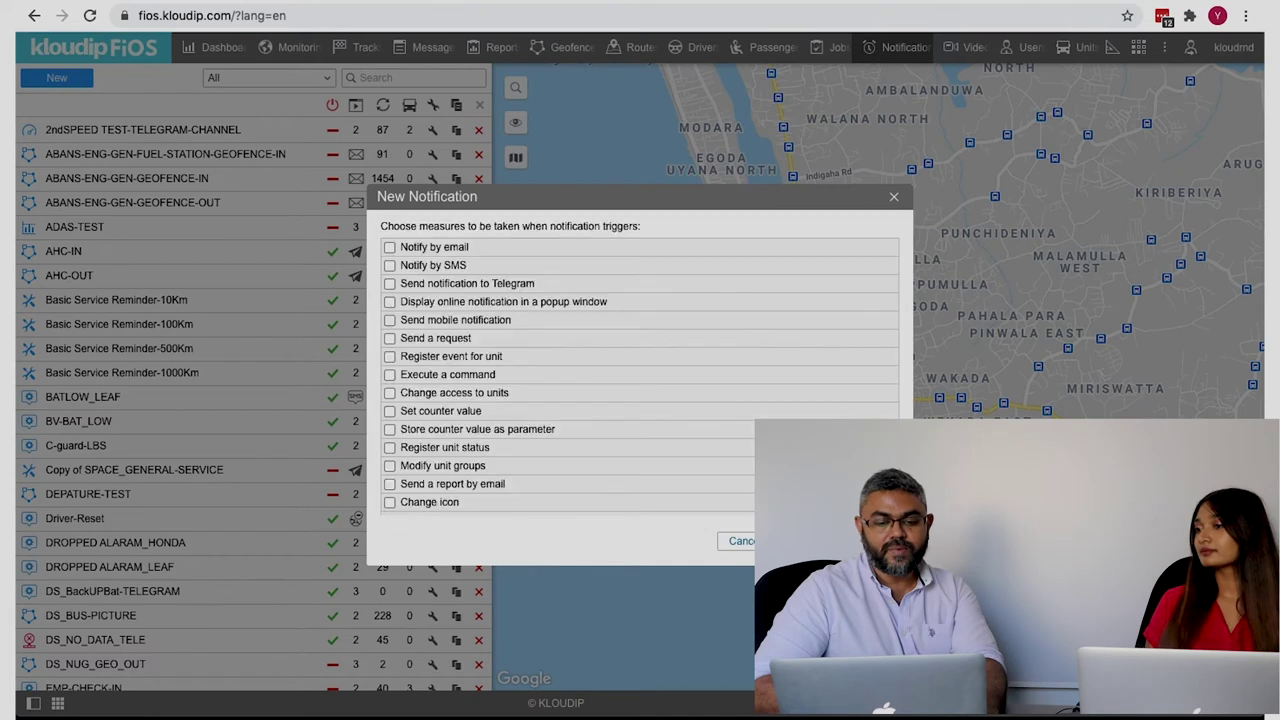
# Step: Choose notification by SMS to the second listed phone number and continue to the notification text
pyautogui.click(390, 266)
pyautogui.click(408, 306)
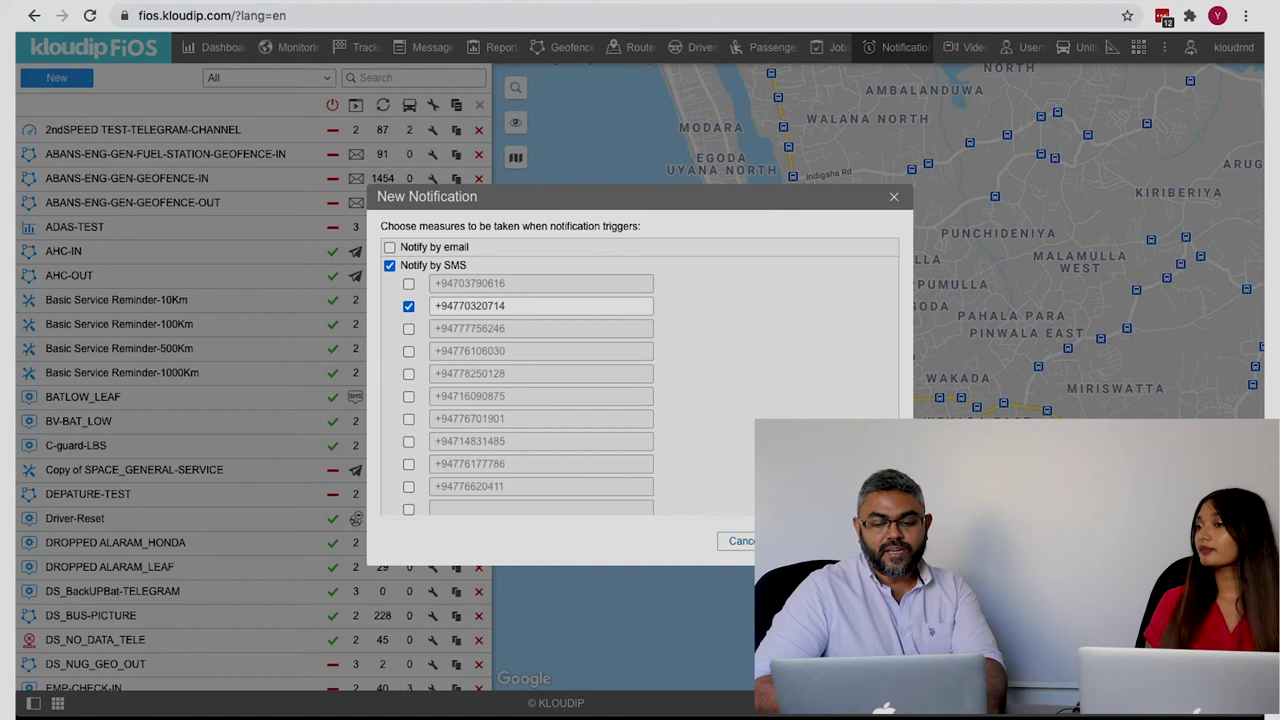
pyautogui.click(810, 541)
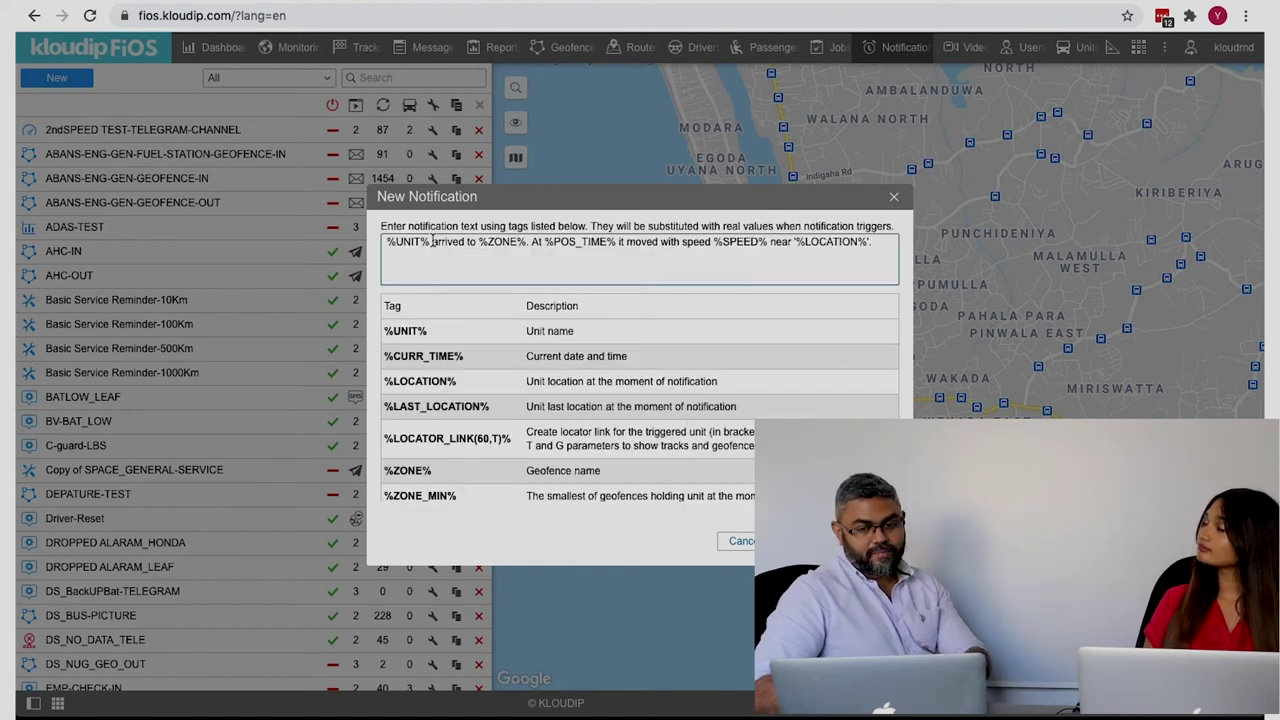
# Step: Add the tag %LOCATOR_LINK(60,T)% on a new line of the notification text, select its lifespan value, and cancel the notification
pyautogui.click(872, 245)
pyautogui.press('Return')
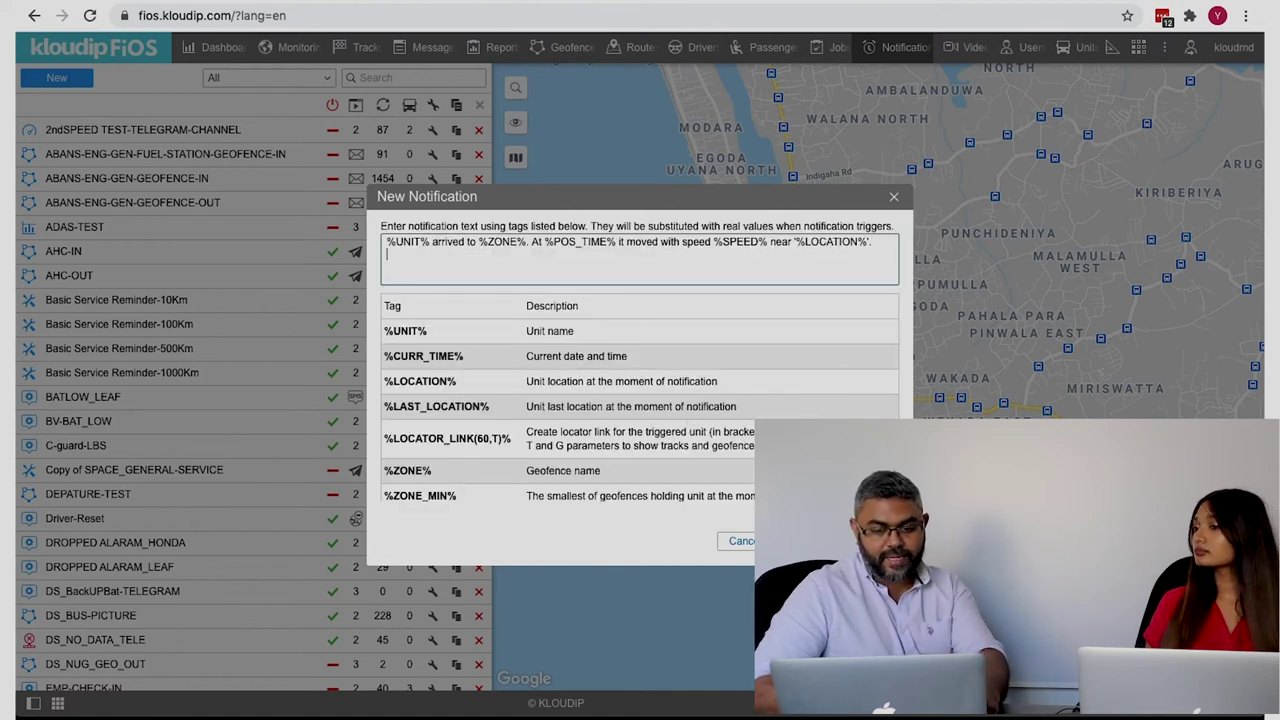
pyautogui.scroll(-1, 538, 432)
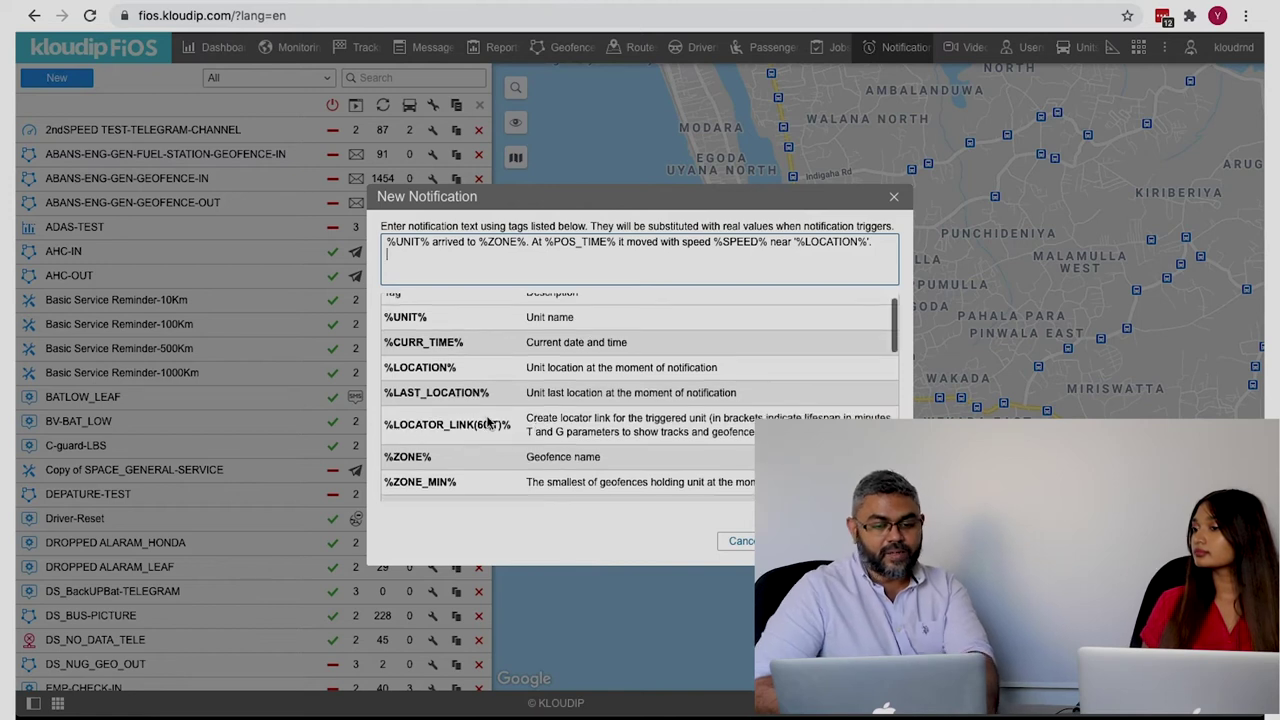
pyautogui.click(490, 424)
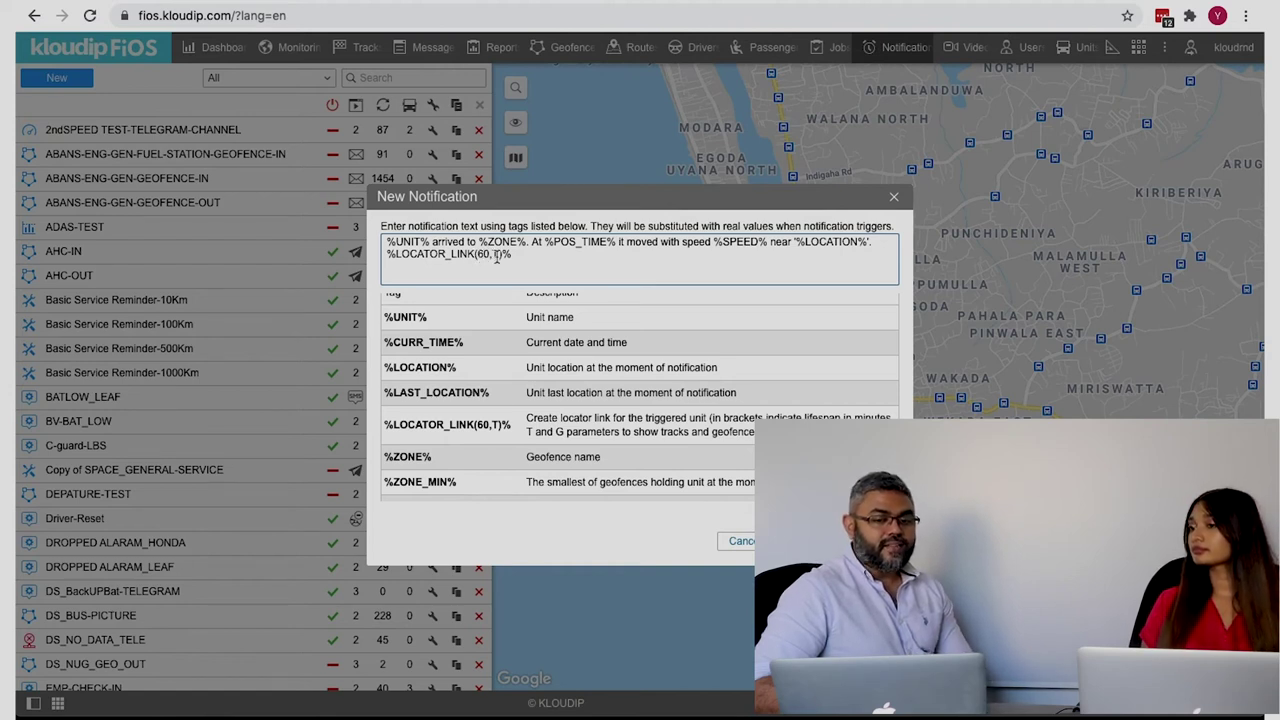
pyautogui.click(483, 255)
pyautogui.click(483, 255)
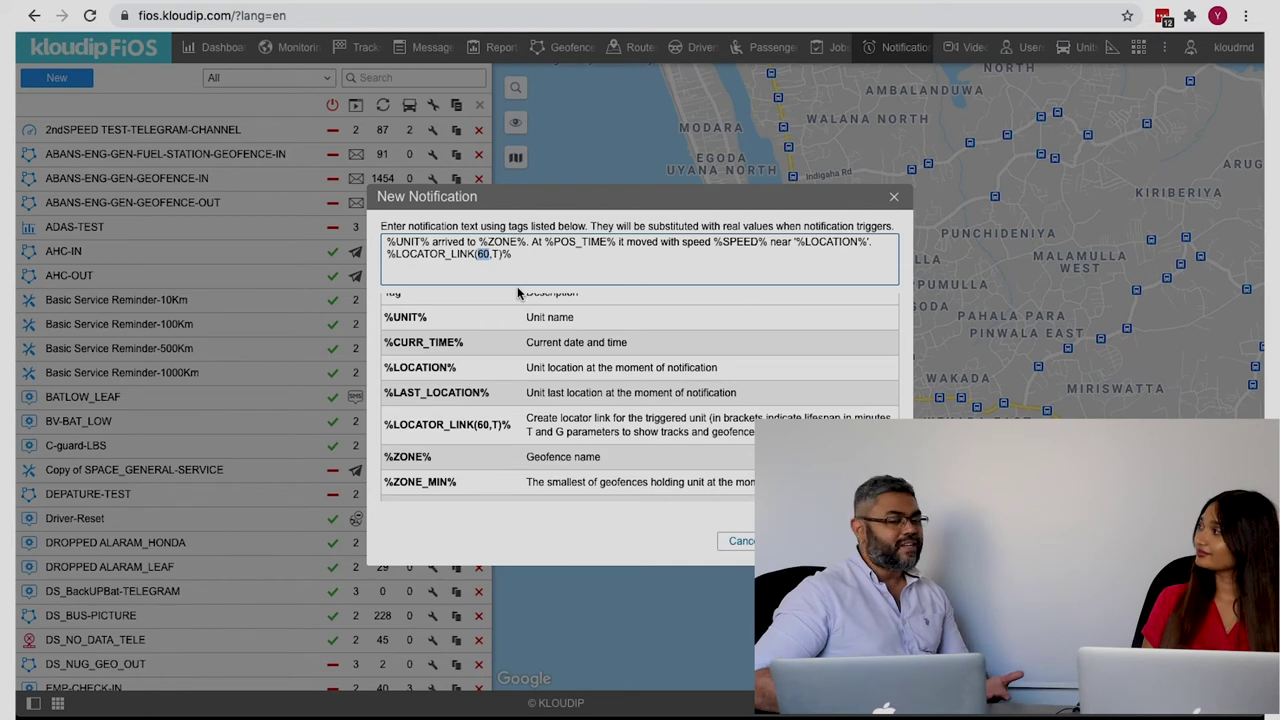
pyautogui.click(860, 540)
pyautogui.click(740, 541)
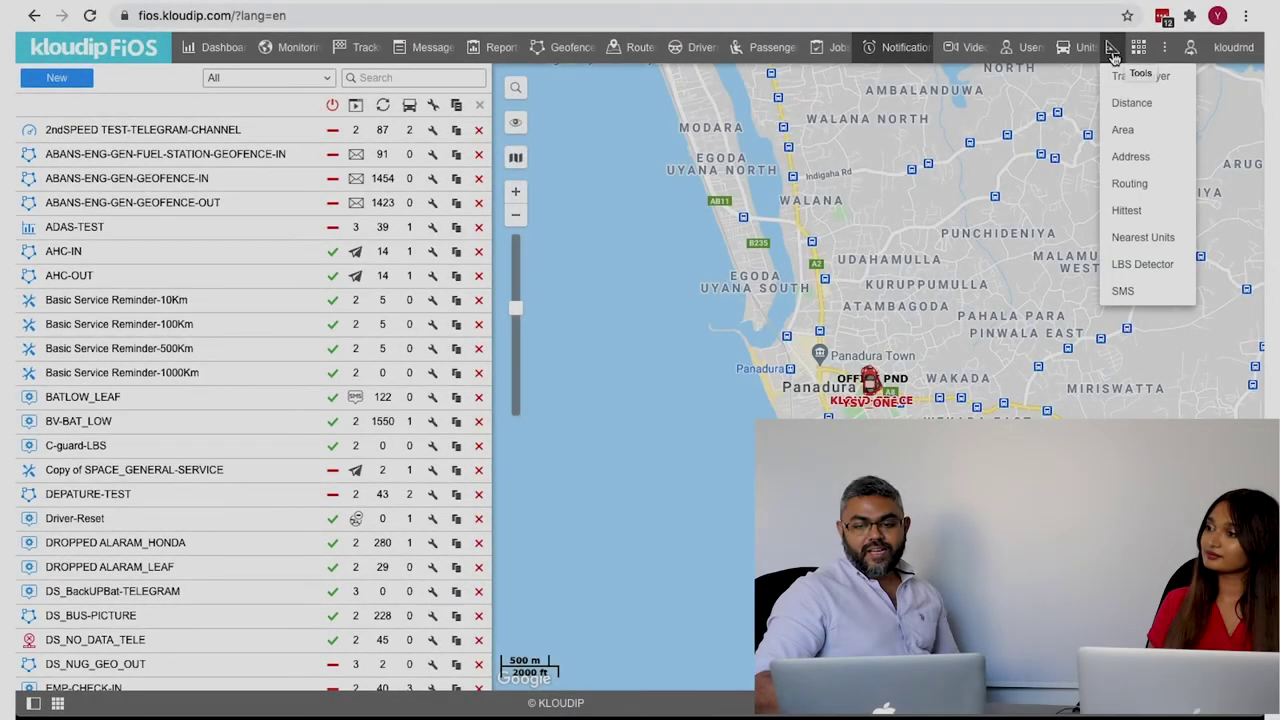
# Step: Open the Nearest Units tool, review the unit count and geofence choices, and enable routing consideration
pyautogui.click(1143, 237)
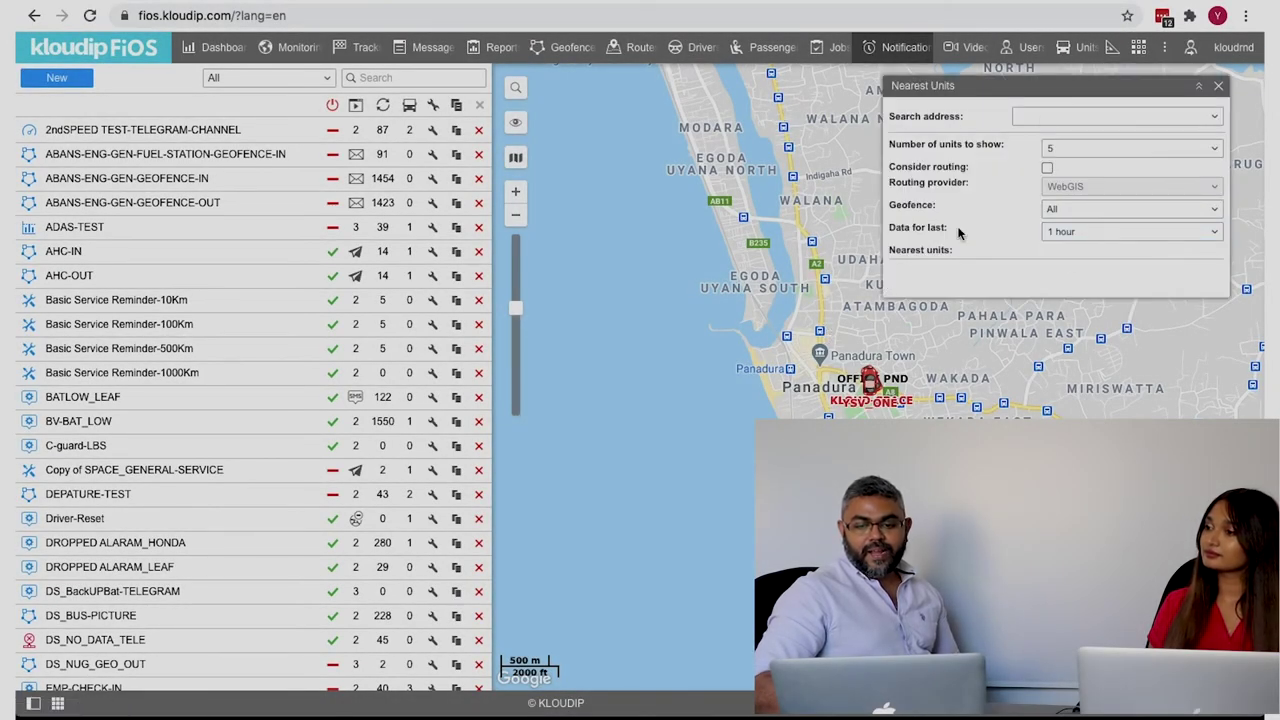
pyautogui.click(1073, 151)
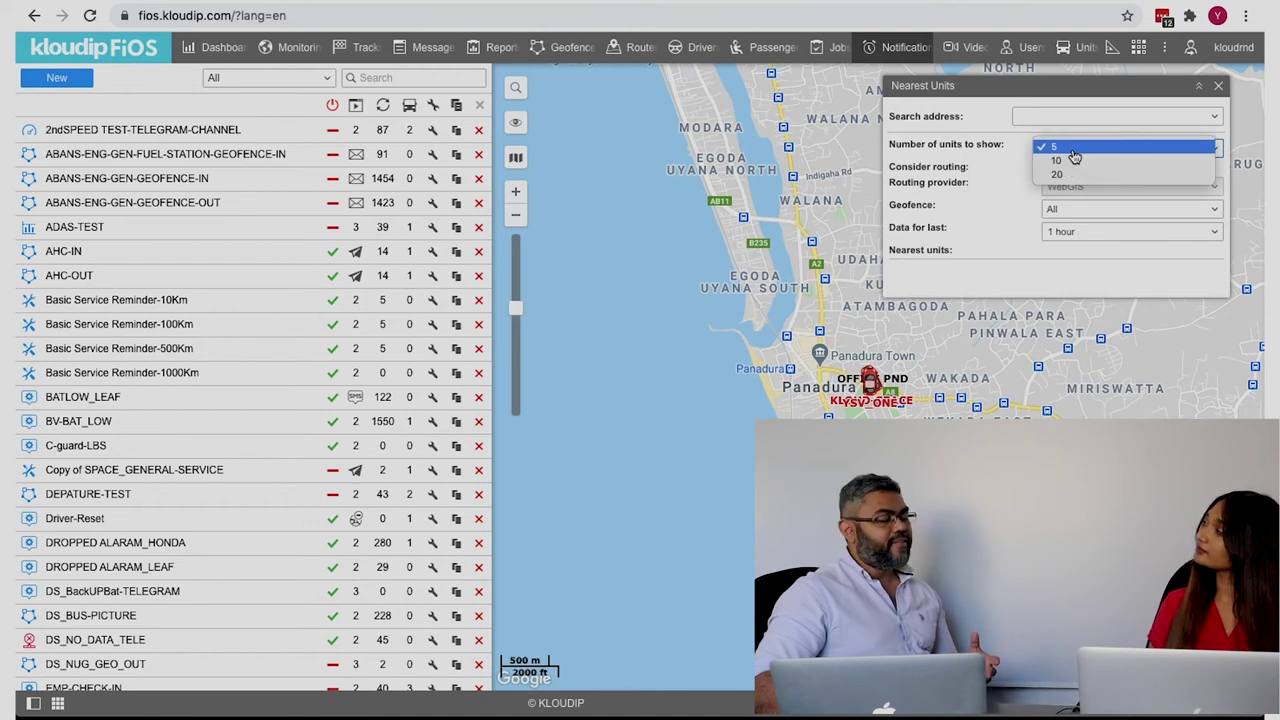
pyautogui.click(1022, 184)
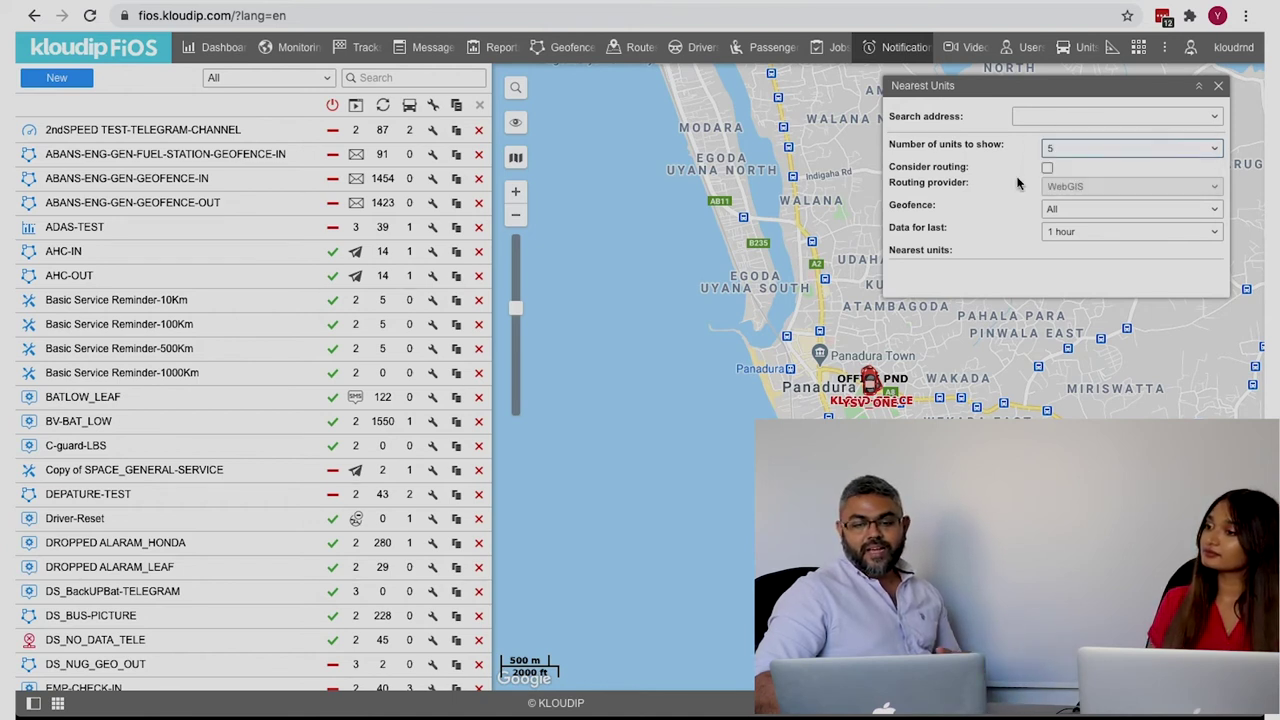
pyautogui.click(1047, 168)
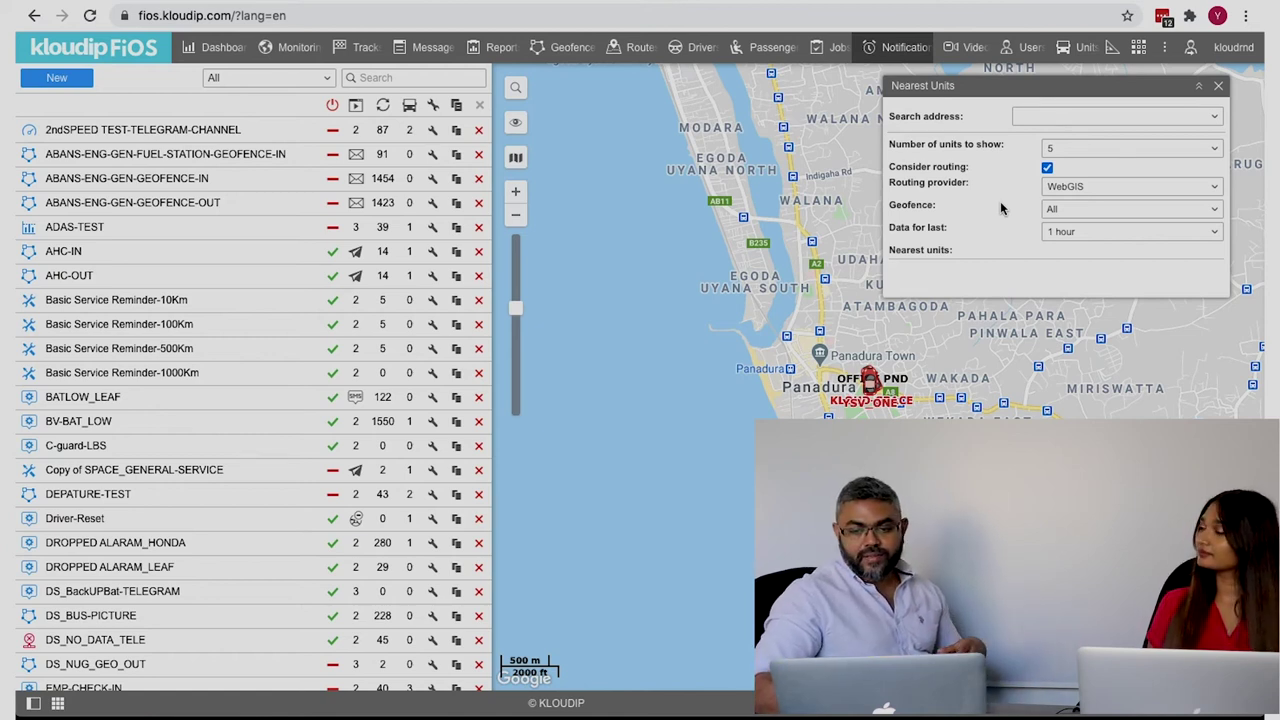
pyautogui.click(1086, 218)
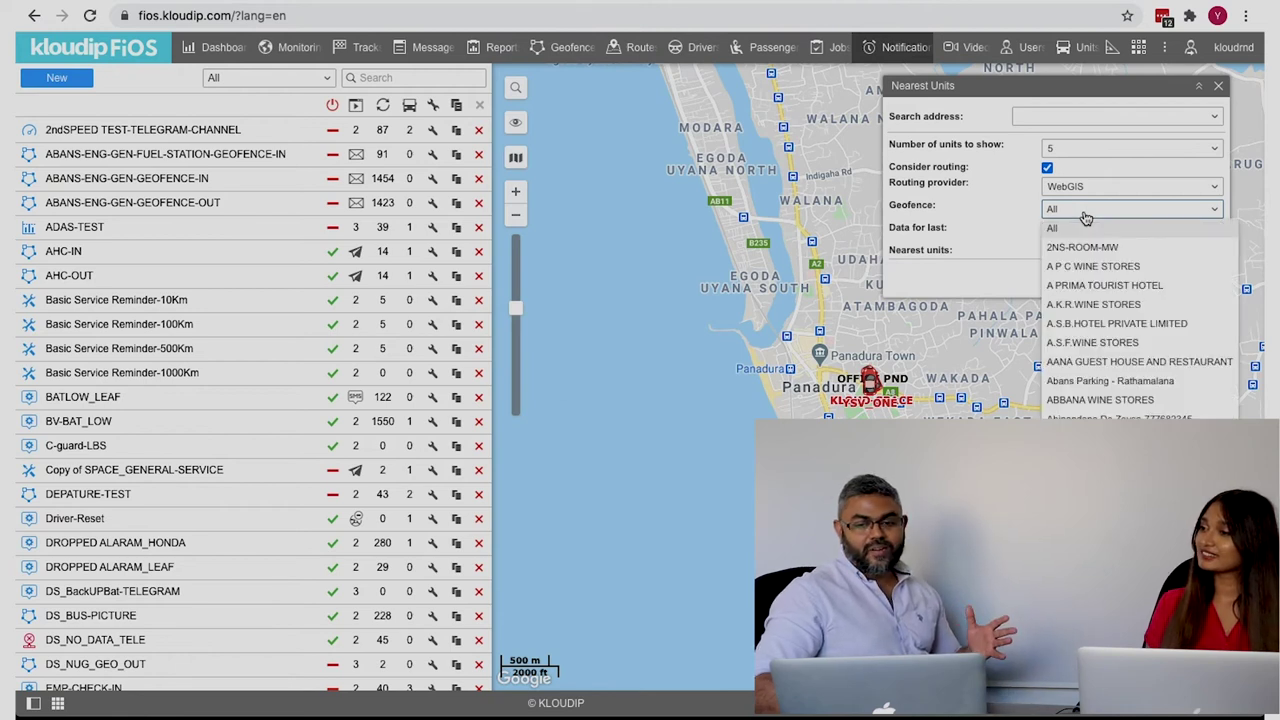
pyautogui.click(1004, 242)
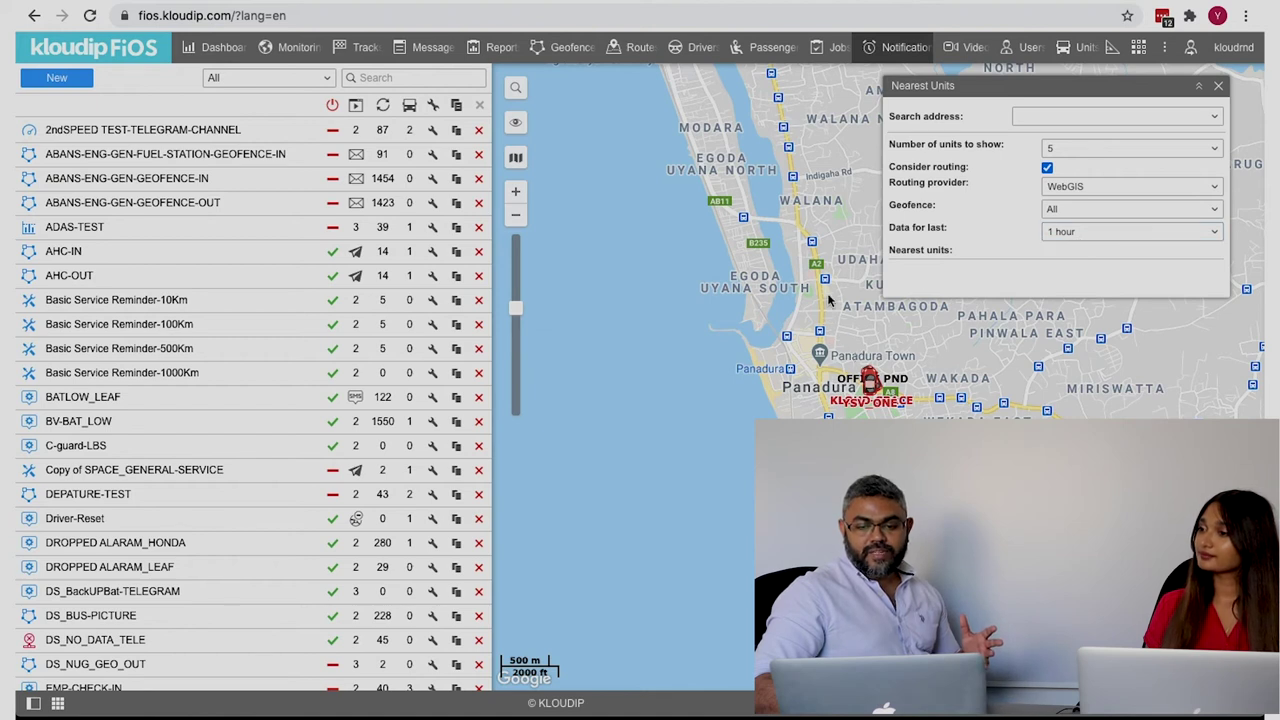
# Step: Find the units nearest to a point on the A2 road north of Panadura Town, check YSV_ONE's load state, and return to Monitoring
pyautogui.click(817, 262)
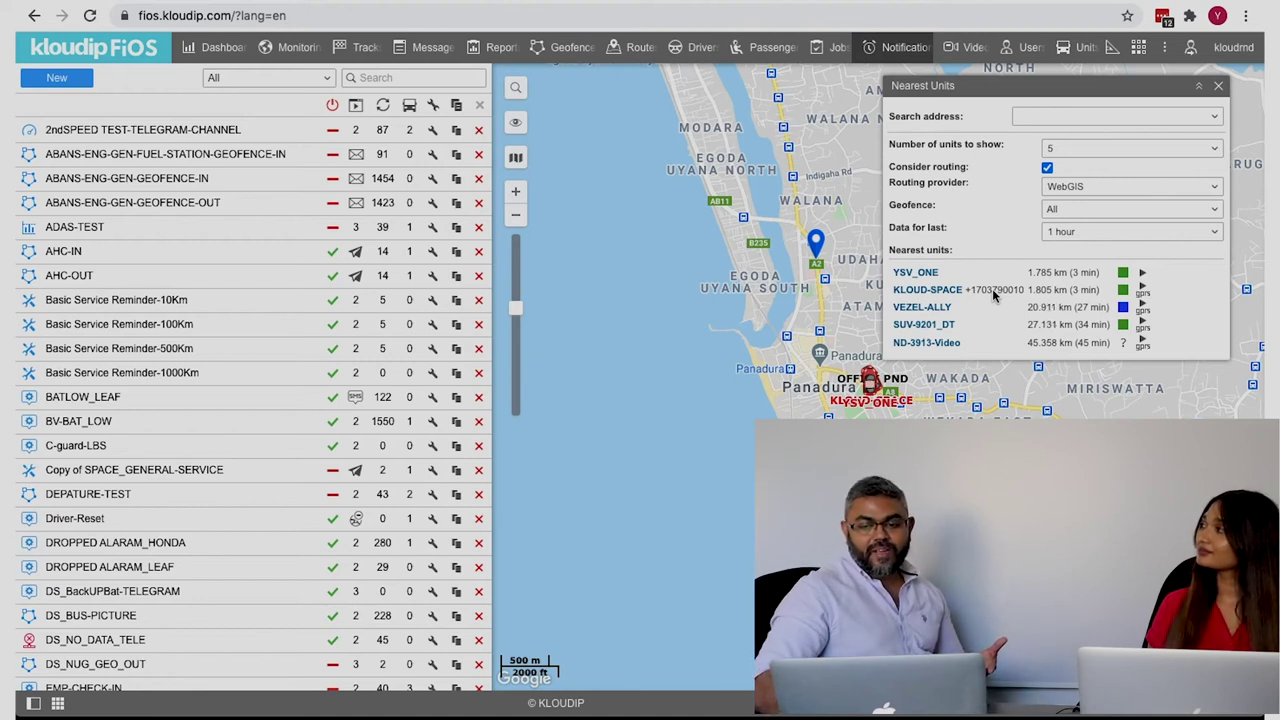
pyautogui.moveTo(1124, 274)
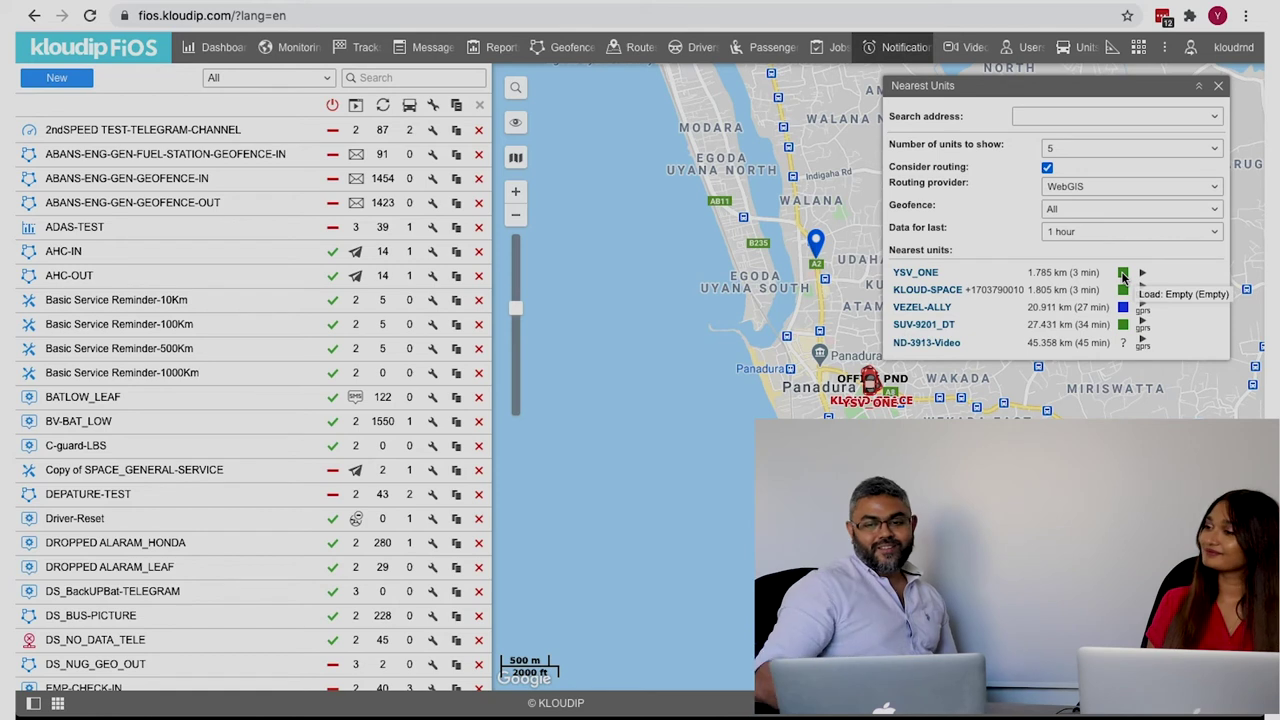
pyautogui.click(1218, 85)
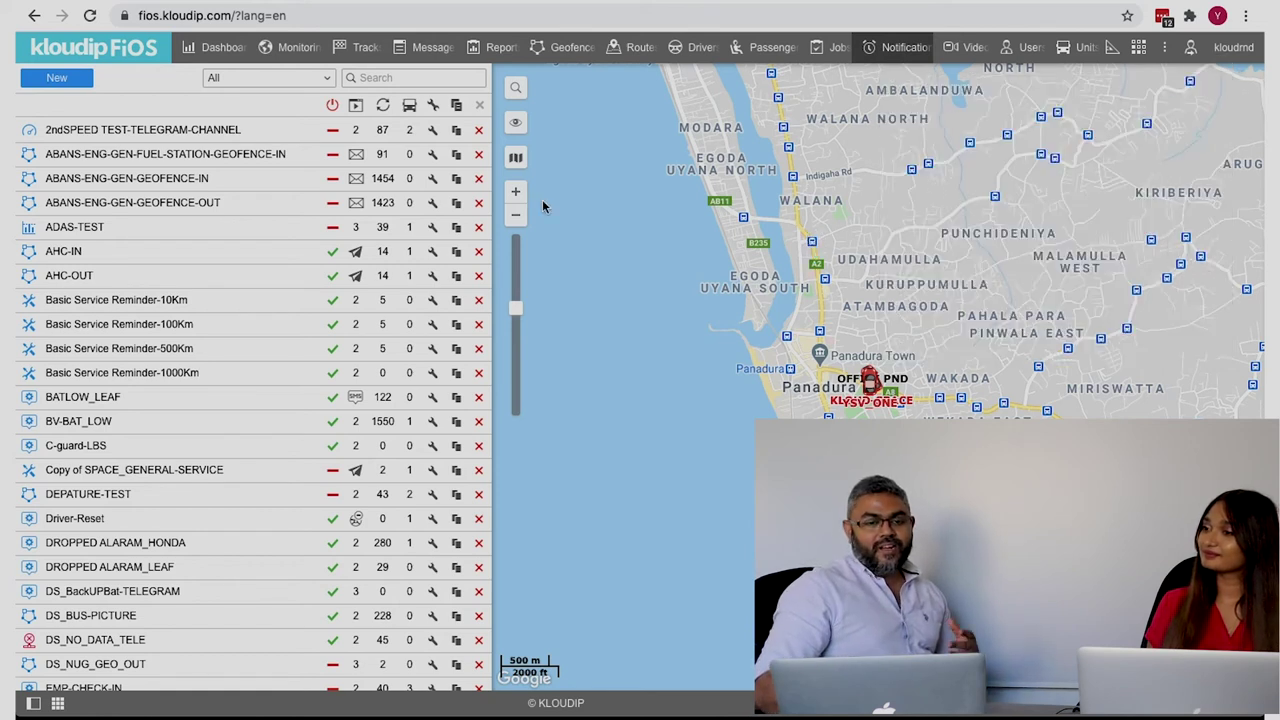
pyautogui.click(292, 47)
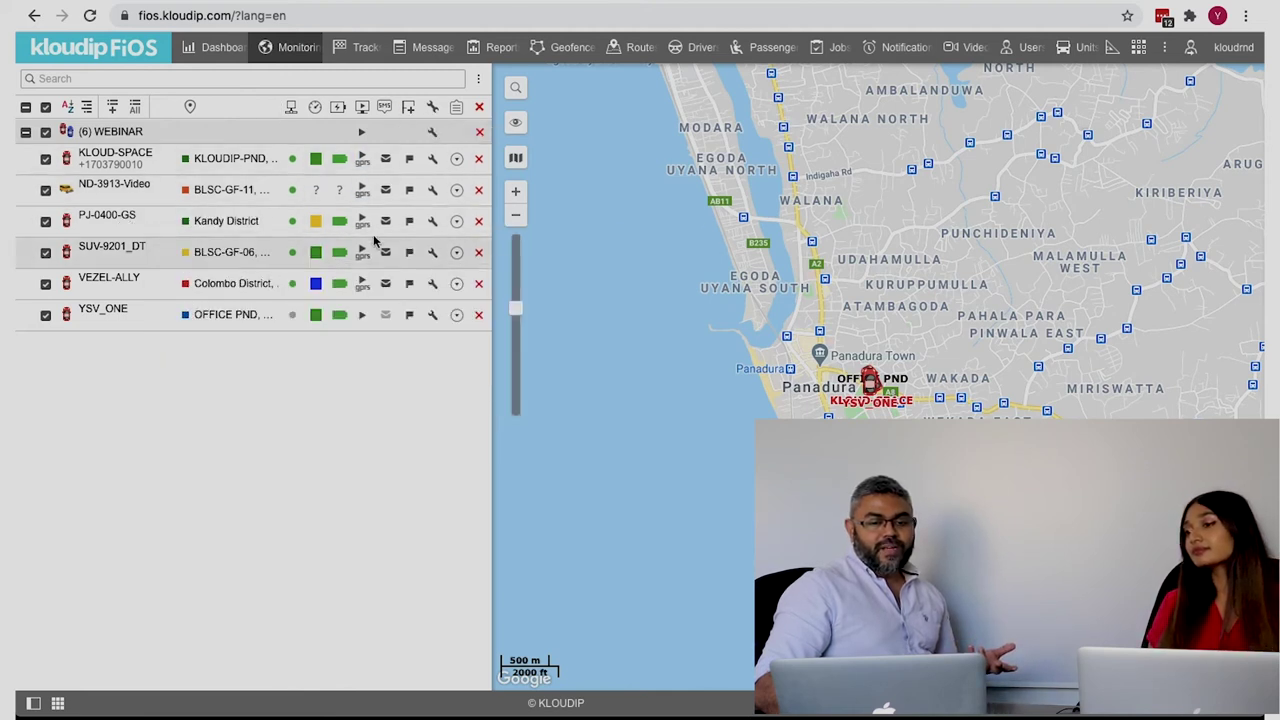
# Step: Build the quick track for KLOUD-SPACE and play it in the Track Player with its Street View
pyautogui.click(318, 159)
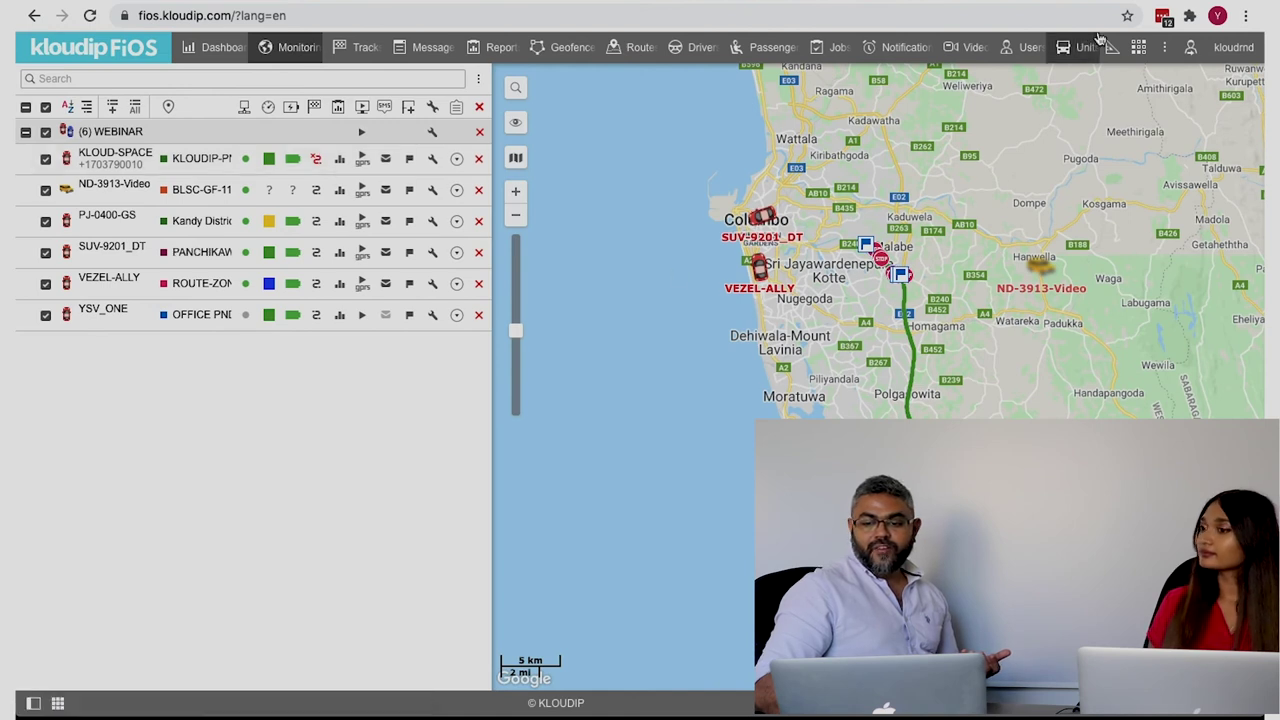
pyautogui.click(1138, 47)
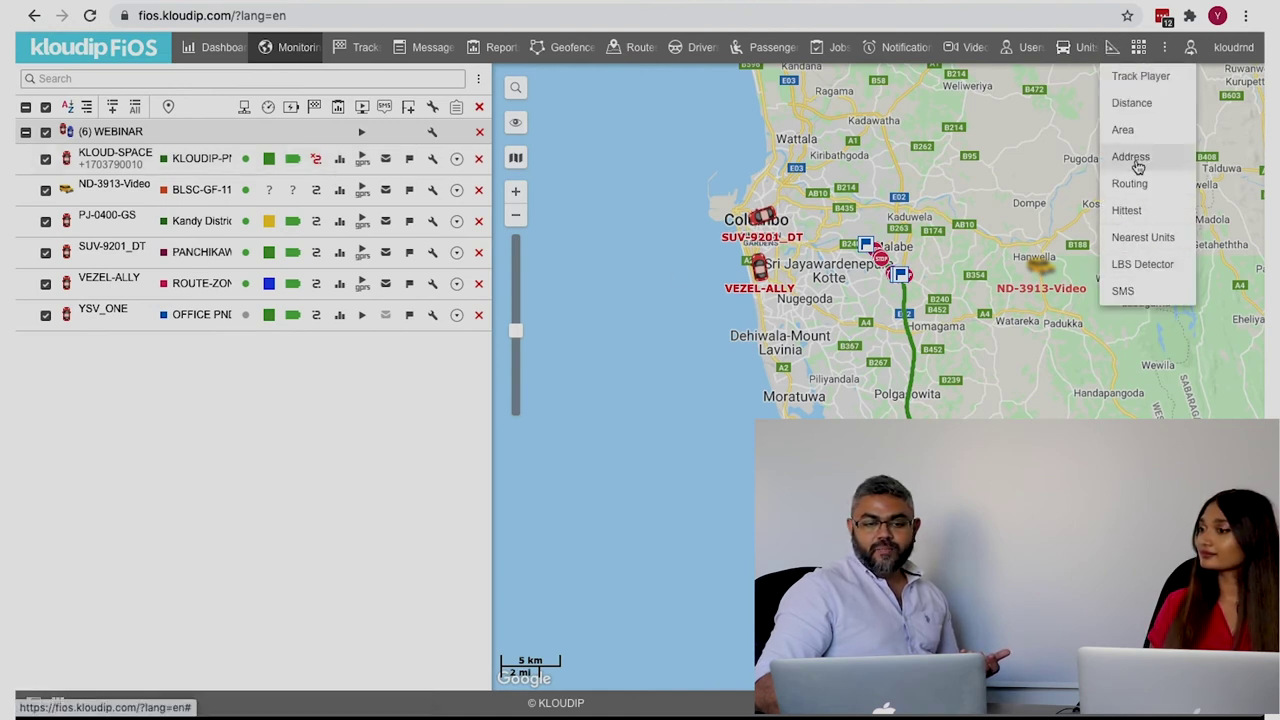
pyautogui.click(1136, 84)
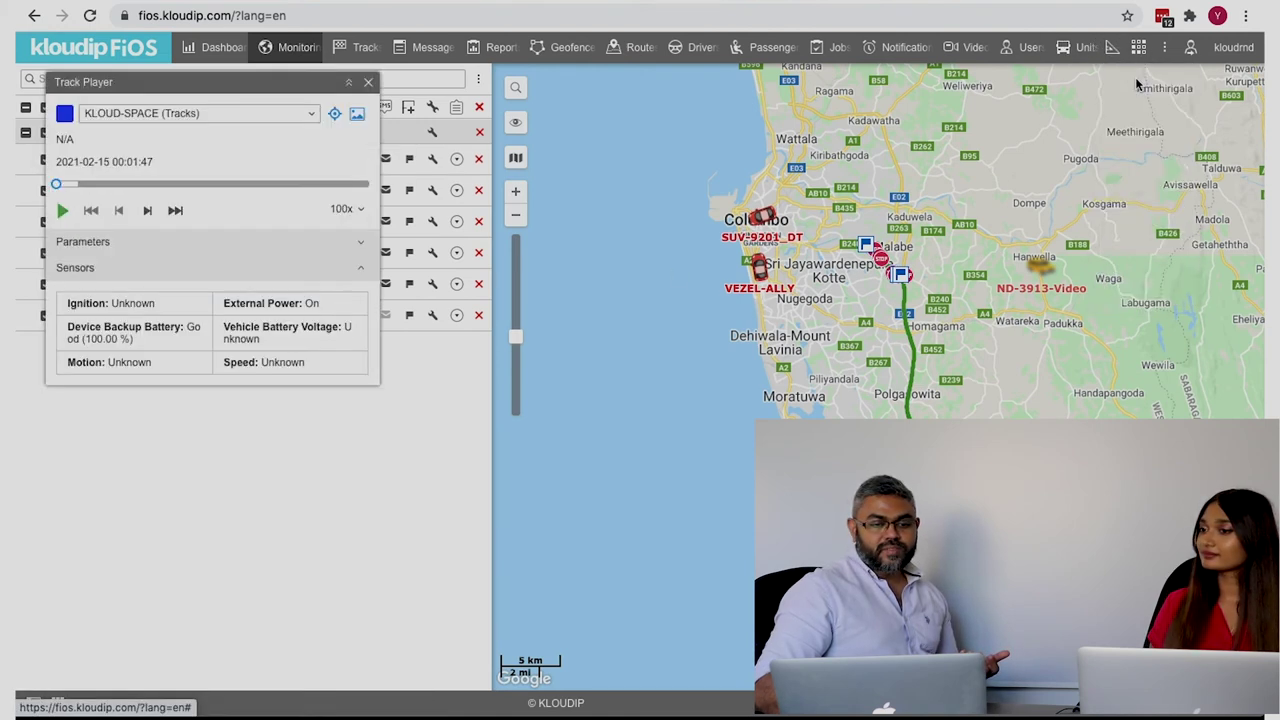
pyautogui.click(62, 210)
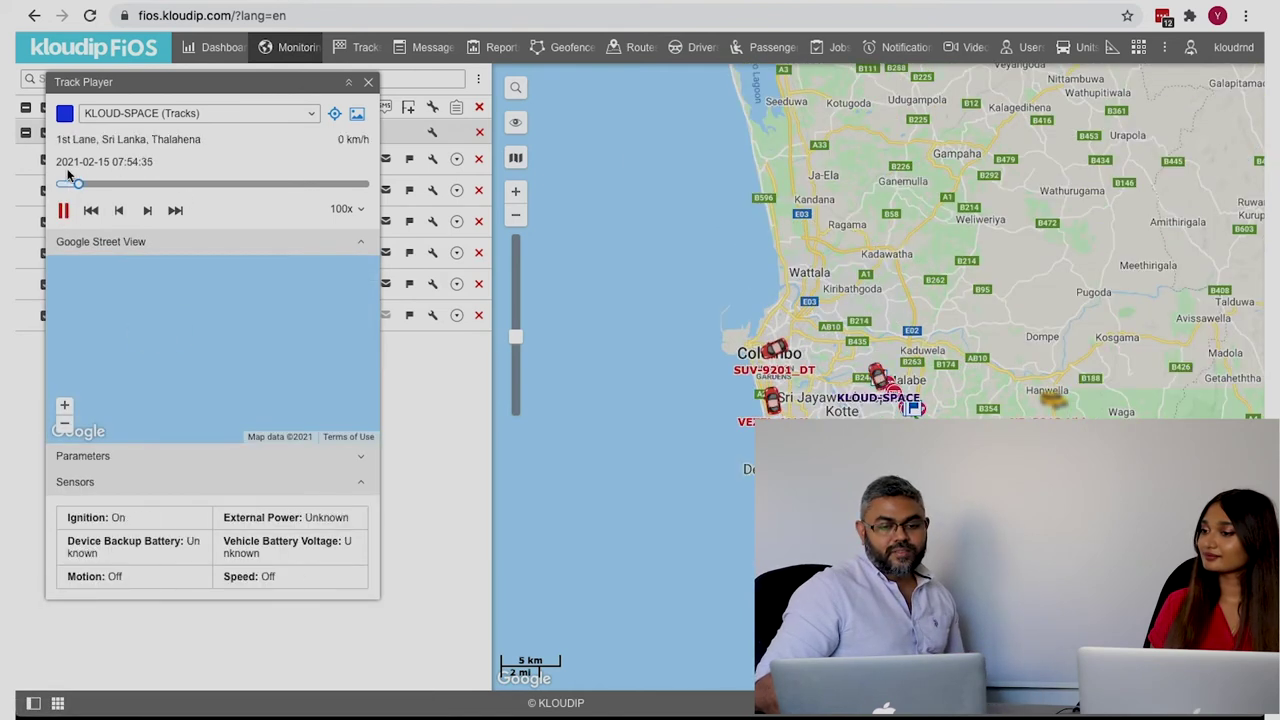
pyautogui.click(79, 394)
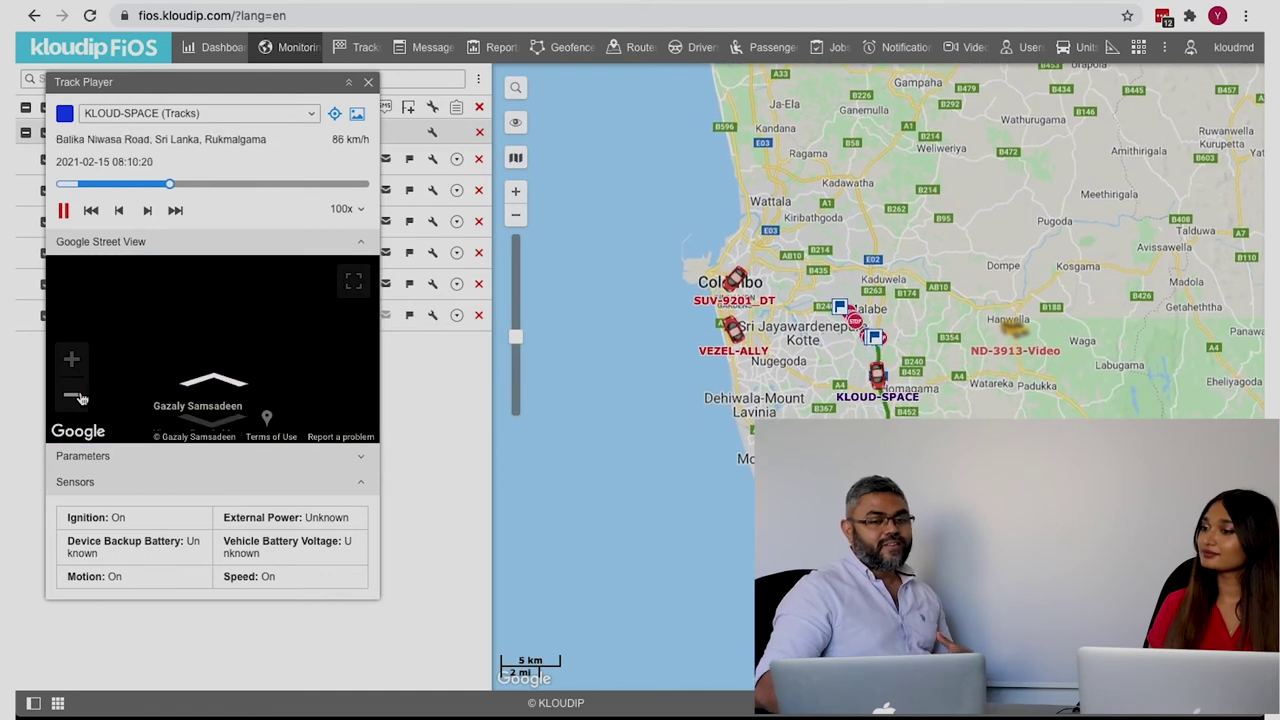
# Step: Set the track playback speed to 25x, watch the KLOUD-SPACE trip, and close the Track Player
pyautogui.click(352, 208)
pyautogui.click(345, 190)
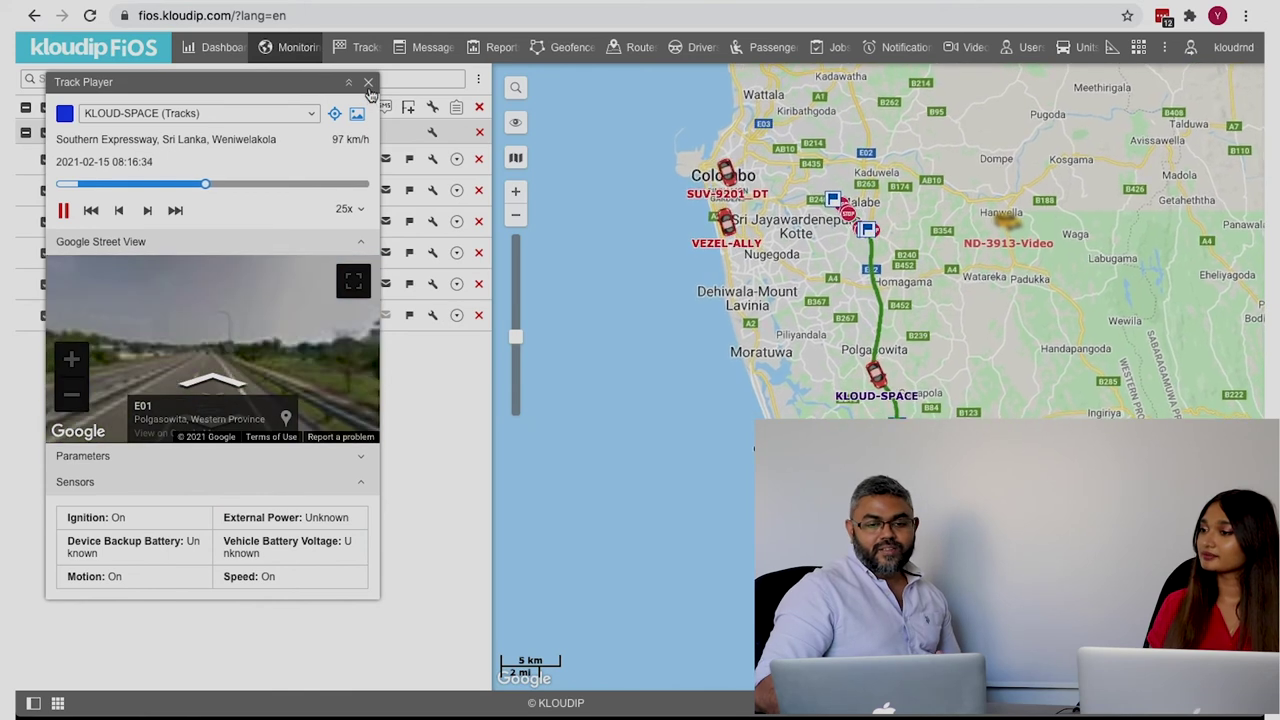
pyautogui.click(368, 82)
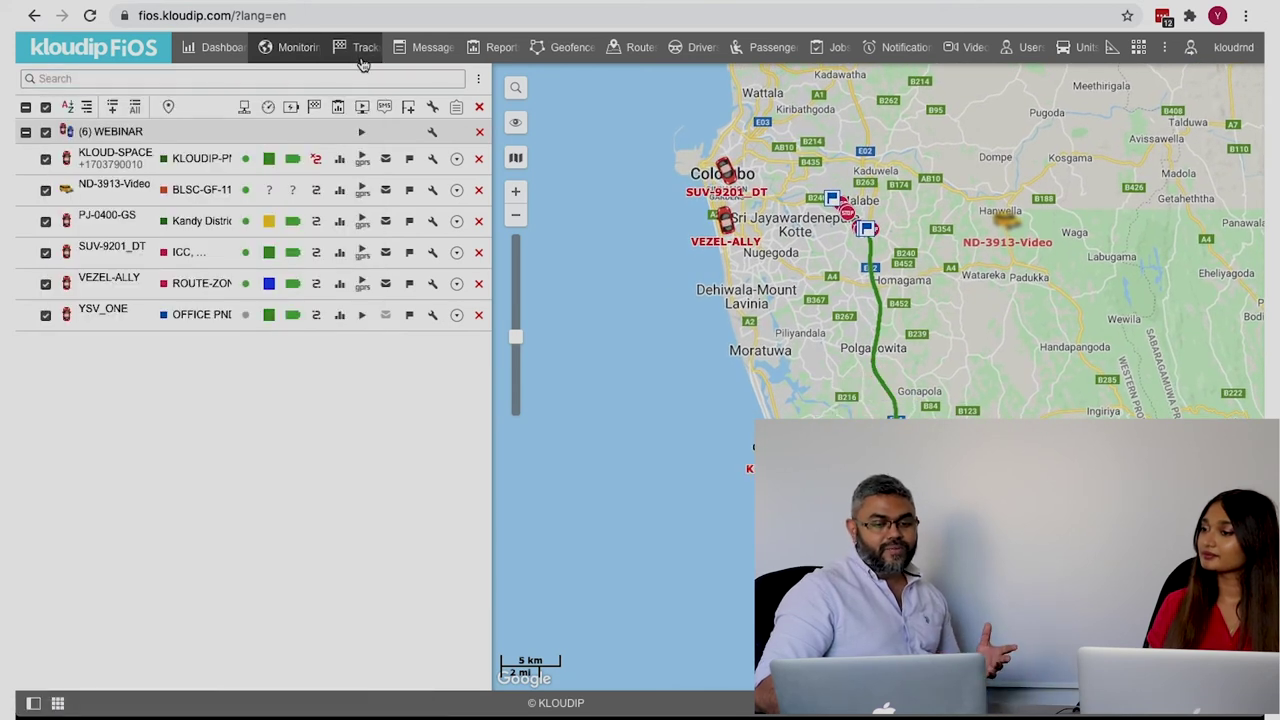
# Step: Remove the KLOUD-SPACE track from the map in Tracks and return to Monitoring
pyautogui.click(362, 50)
pyautogui.click(470, 368)
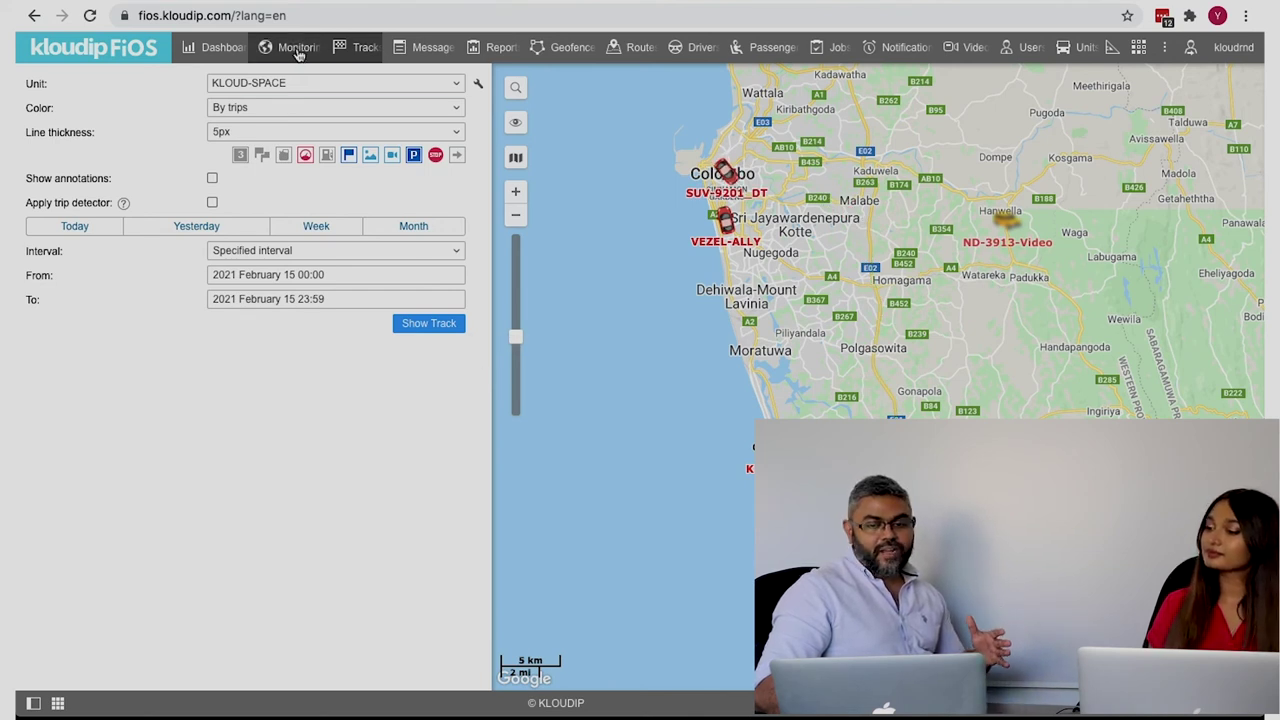
pyautogui.click(297, 50)
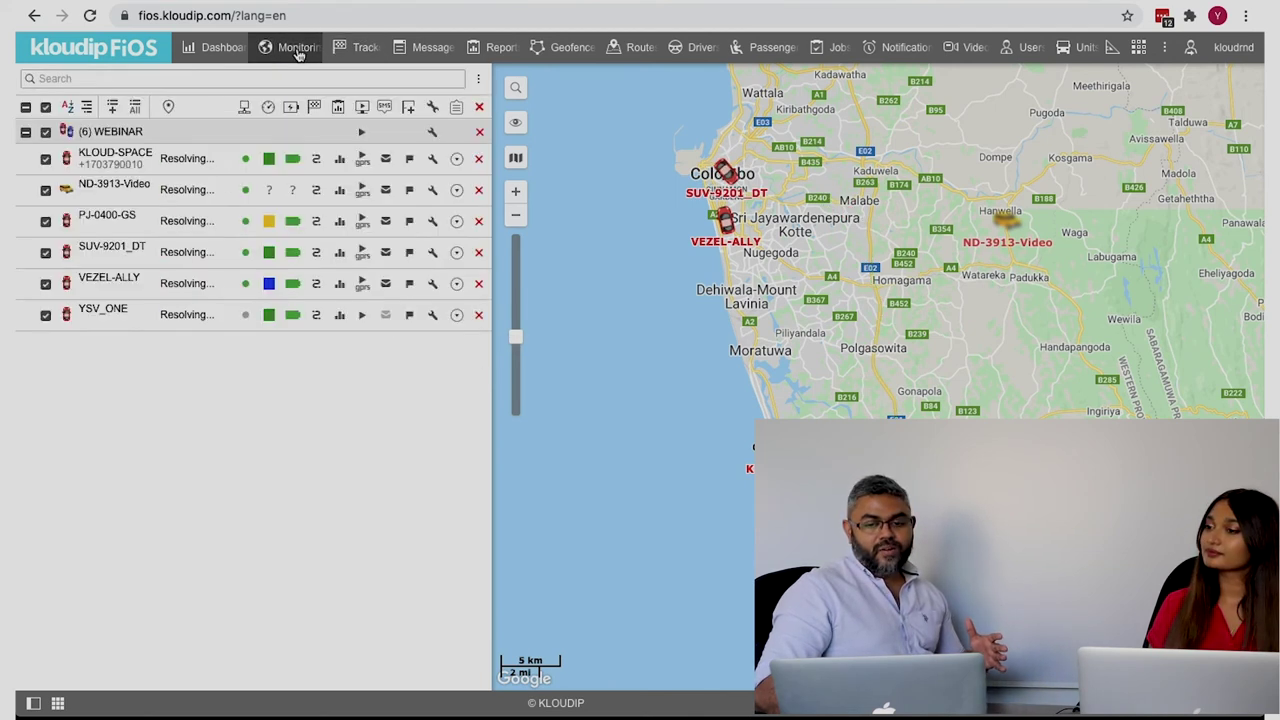
# Step: Open the minimap window for VEZEL-ALLY and switch the SUV-9201_DT minimap window to Google Street View
pyautogui.click(722, 219)
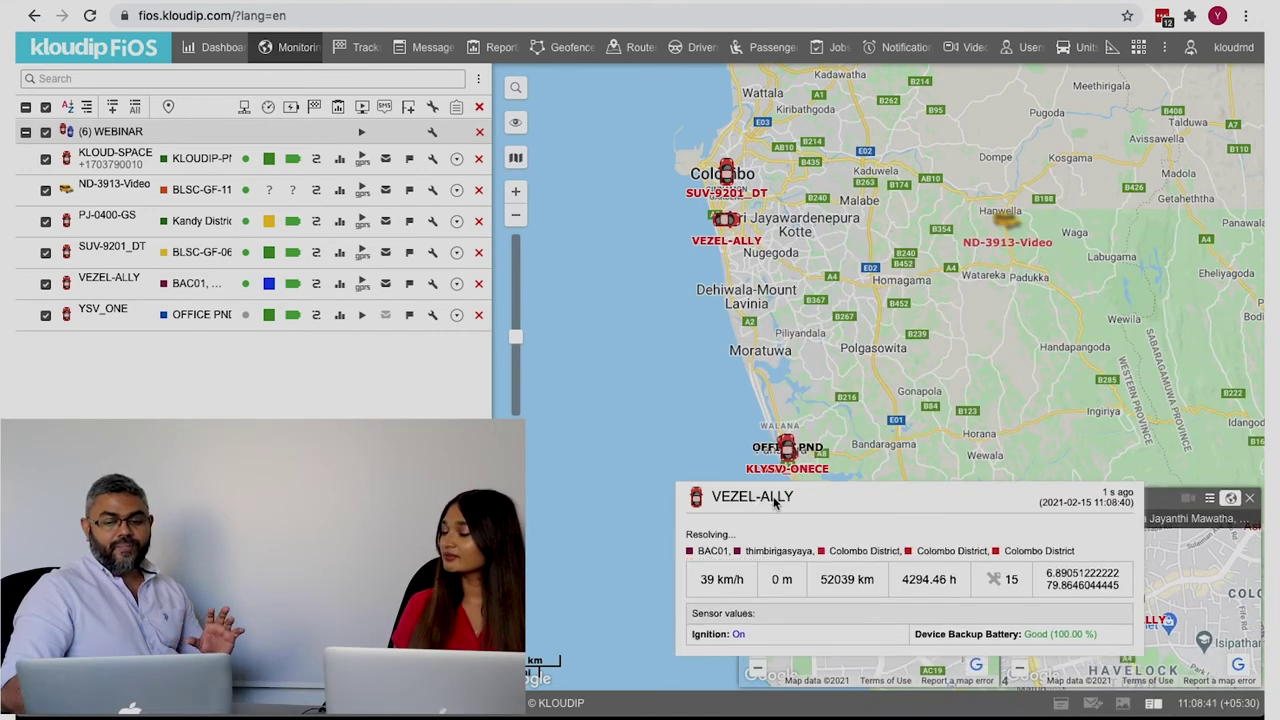
pyautogui.click(977, 666)
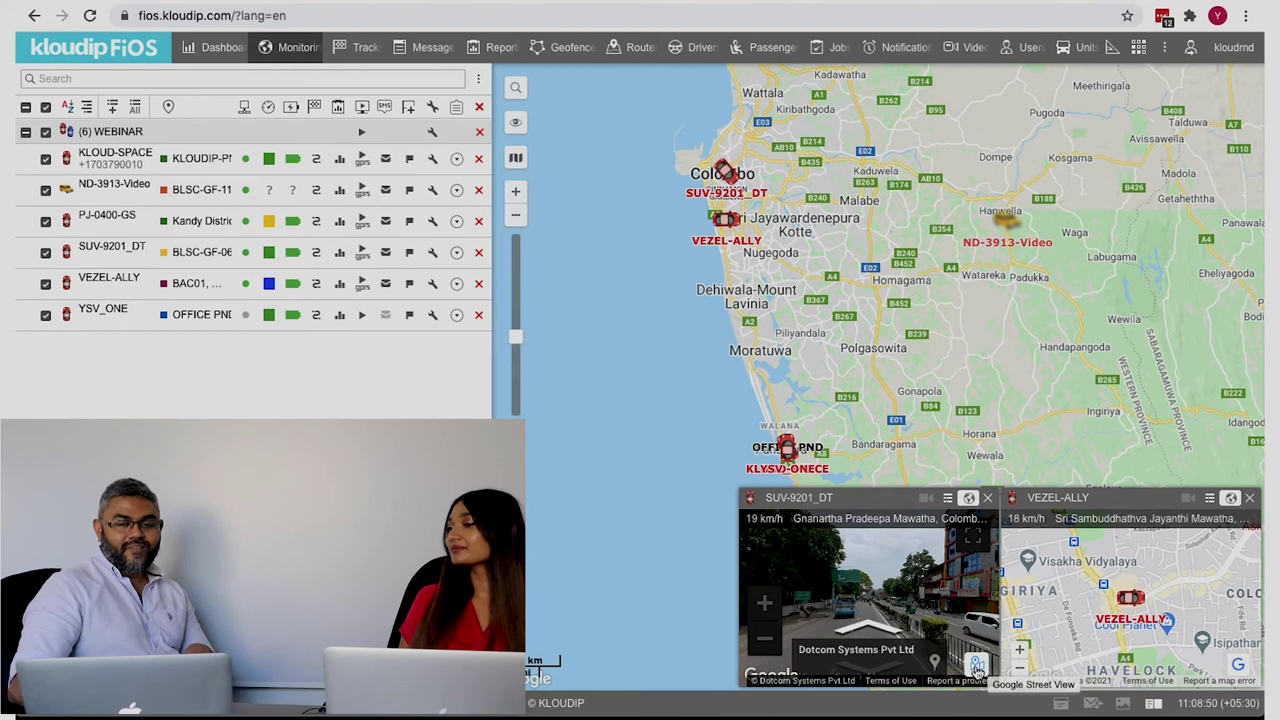
pyautogui.click(787, 447)
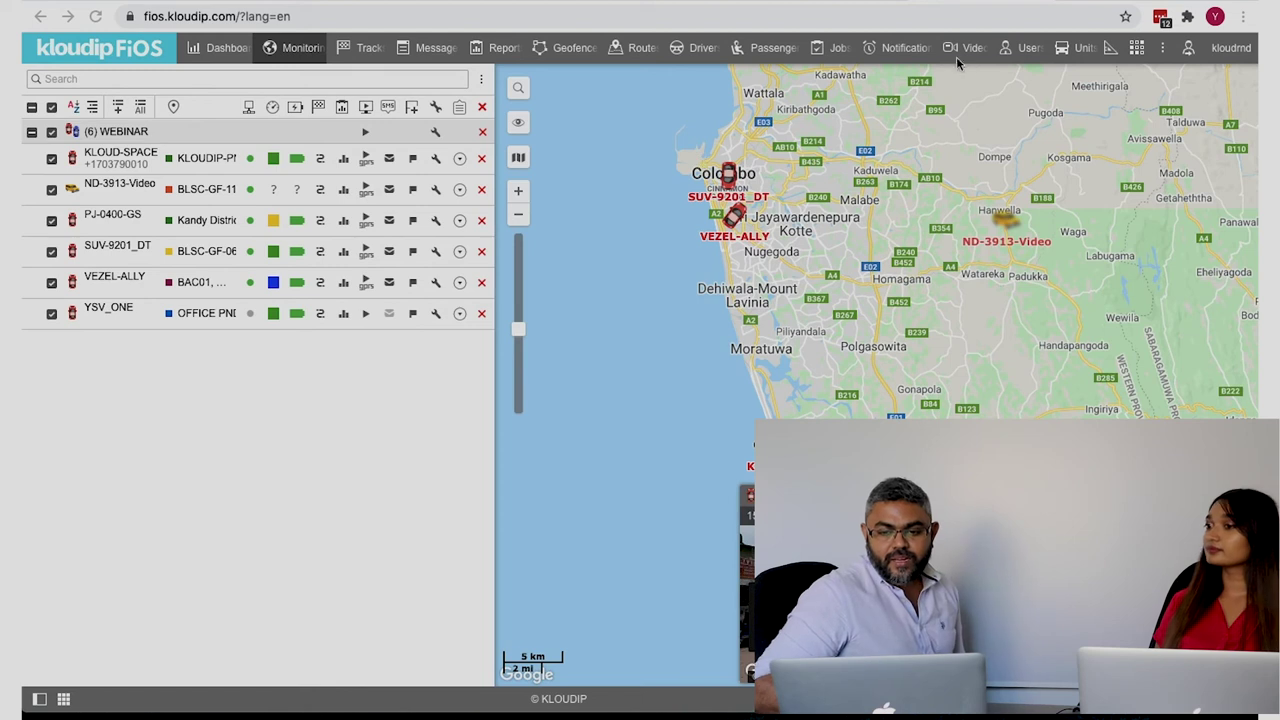
# Step: Start a new job in the preselected resource with the job type Send a report by email
pyautogui.click(828, 58)
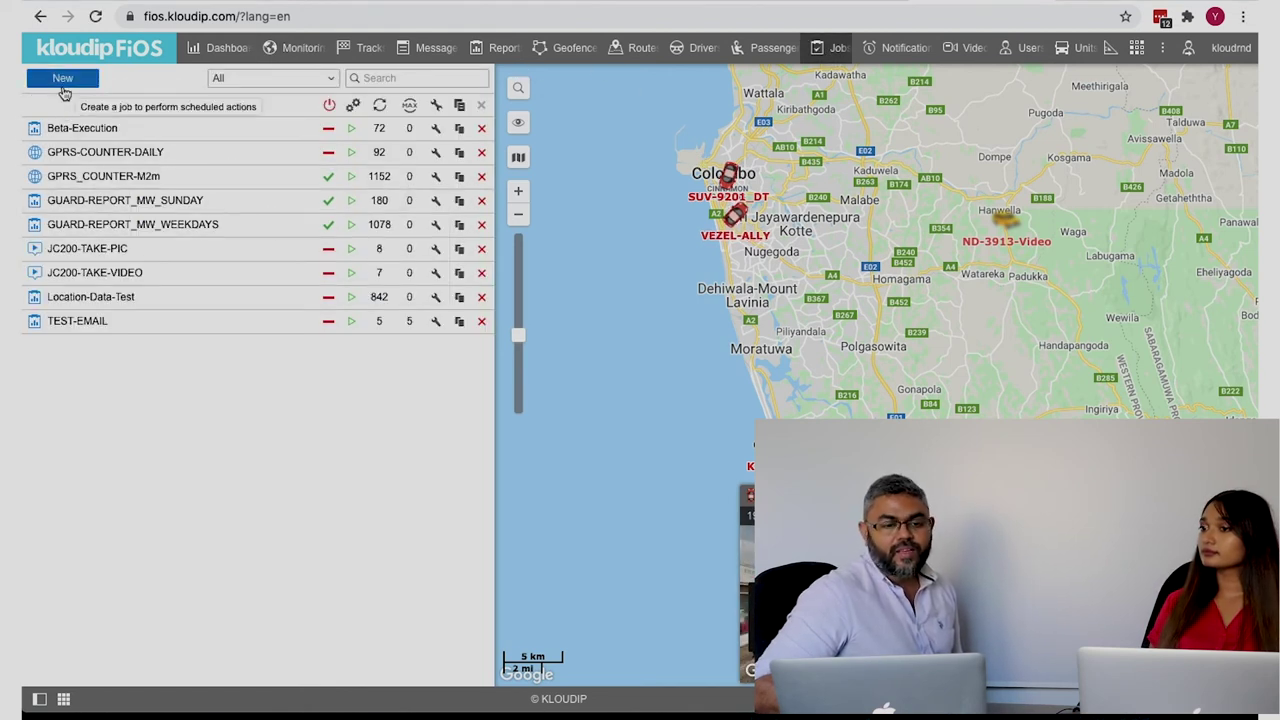
pyautogui.click(62, 80)
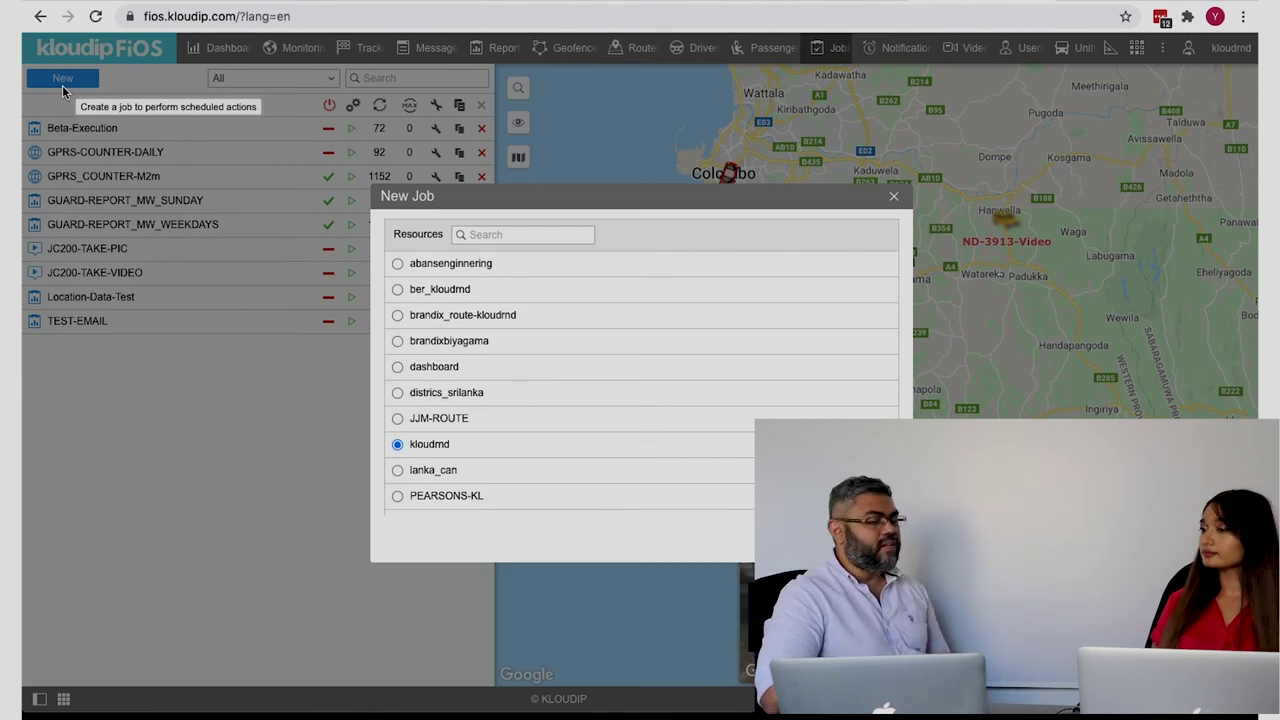
pyautogui.press('Return')
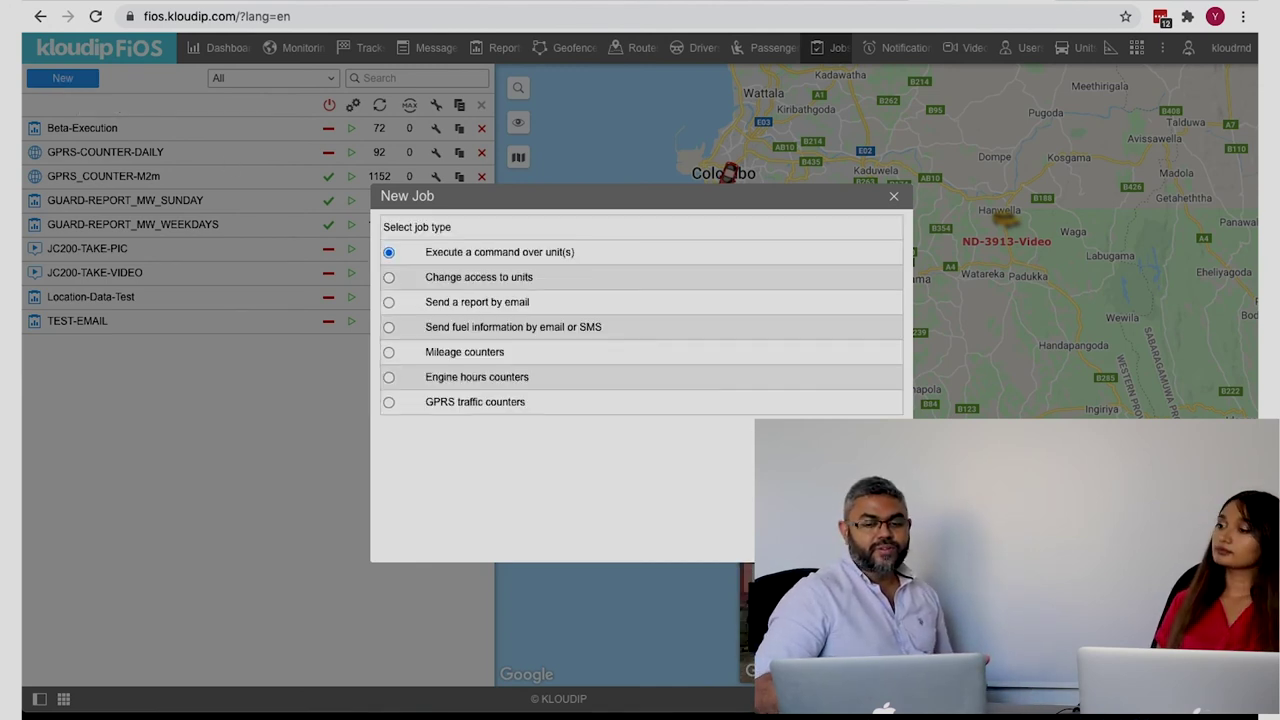
pyautogui.click(503, 304)
pyautogui.press('Return')
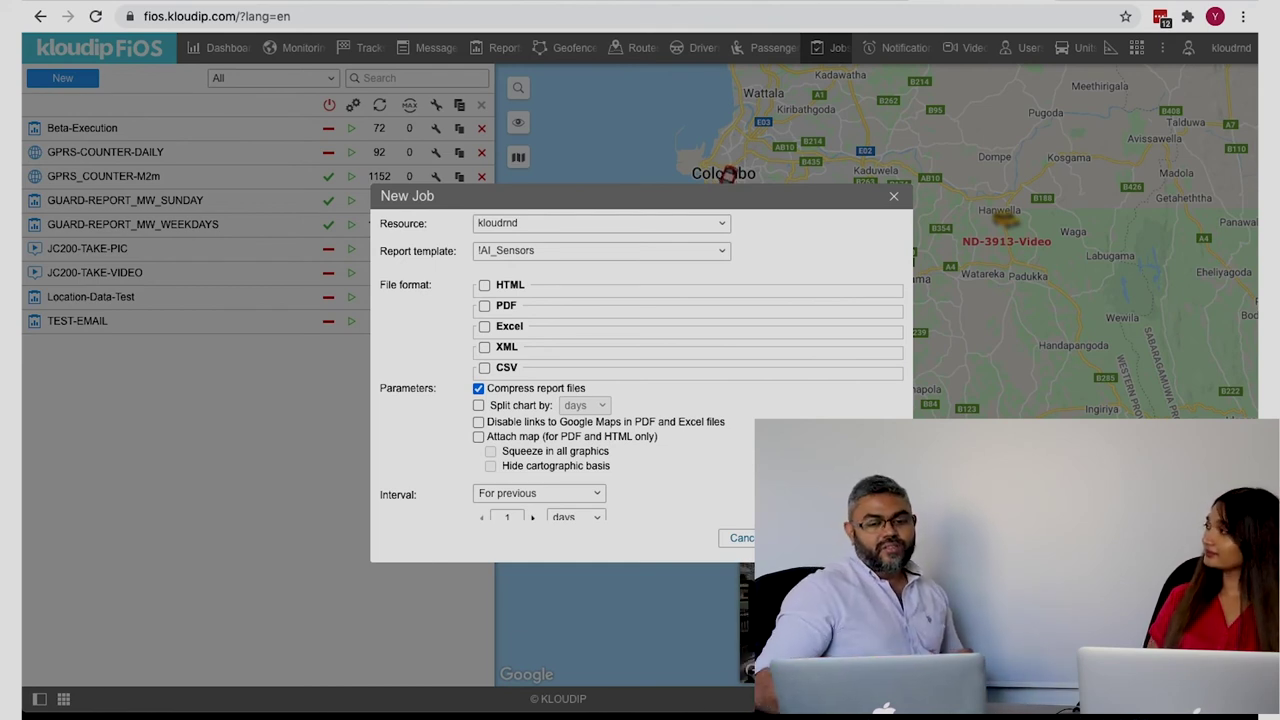
# Step: Choose the Distance (Trip Report) template for the job and enable the PDF, Excel and CSV file formats
pyautogui.click(575, 251)
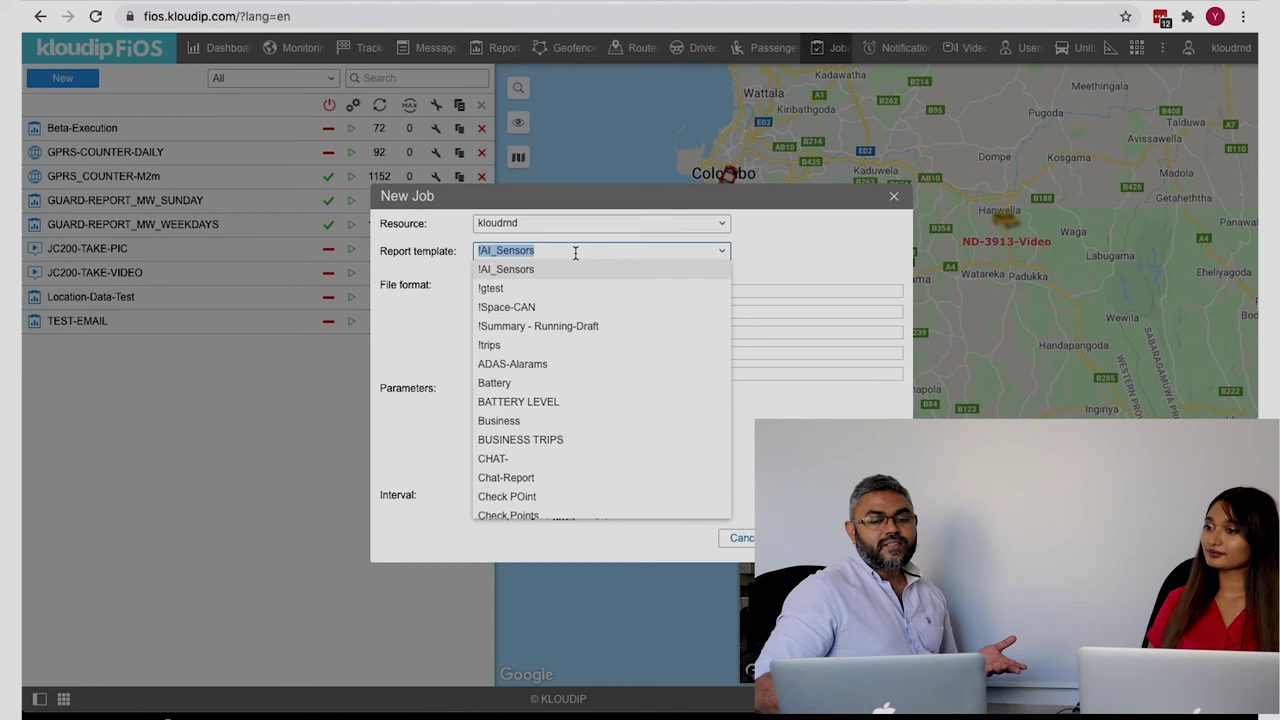
pyautogui.write('Dis')
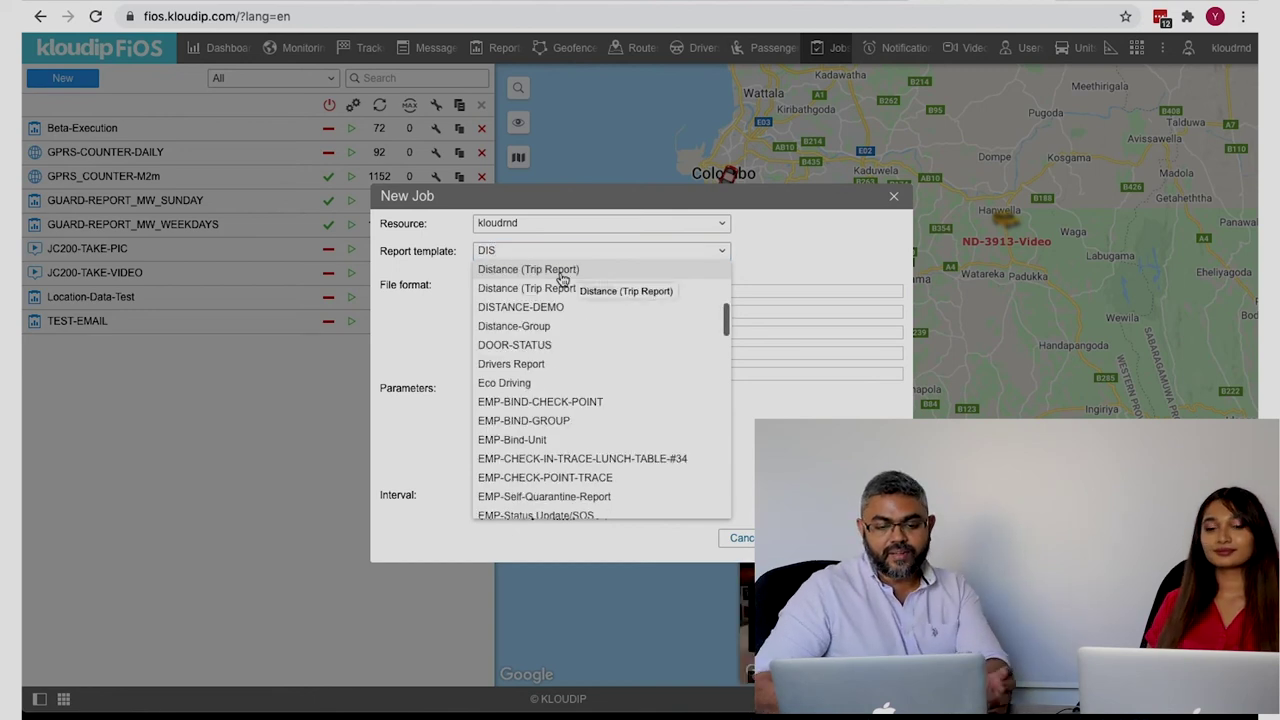
pyautogui.click(560, 271)
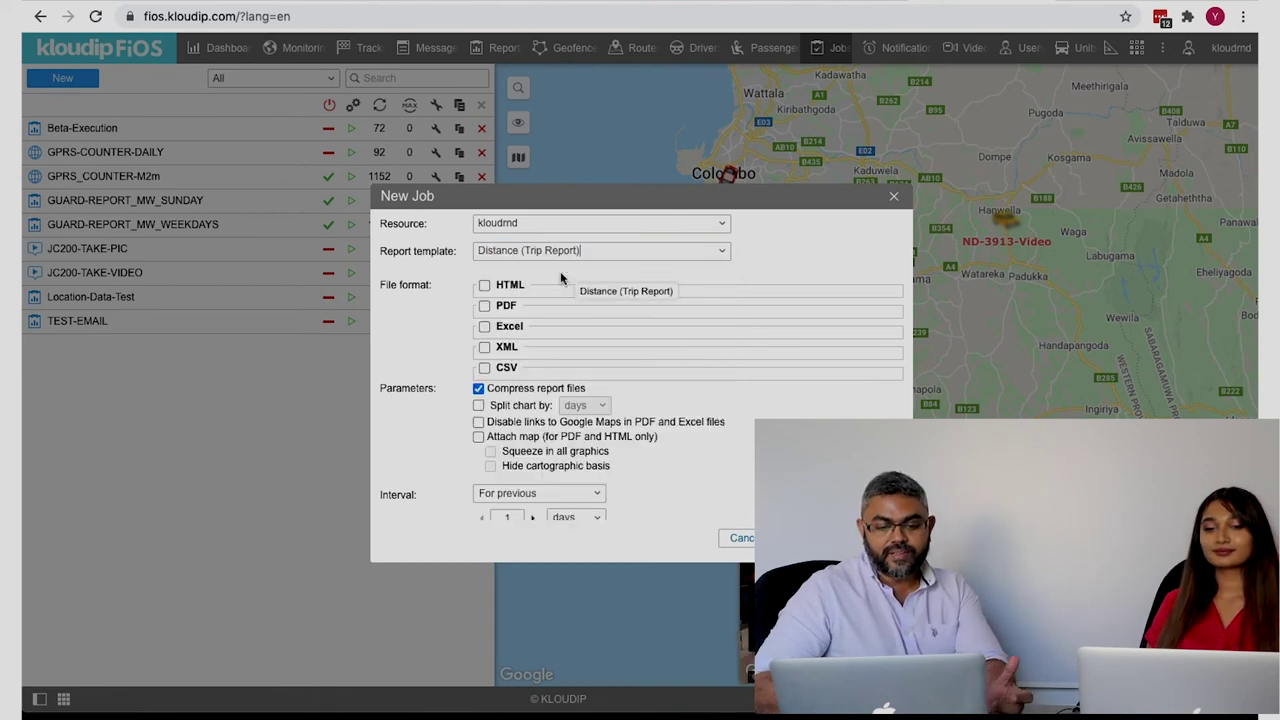
pyautogui.click(485, 307)
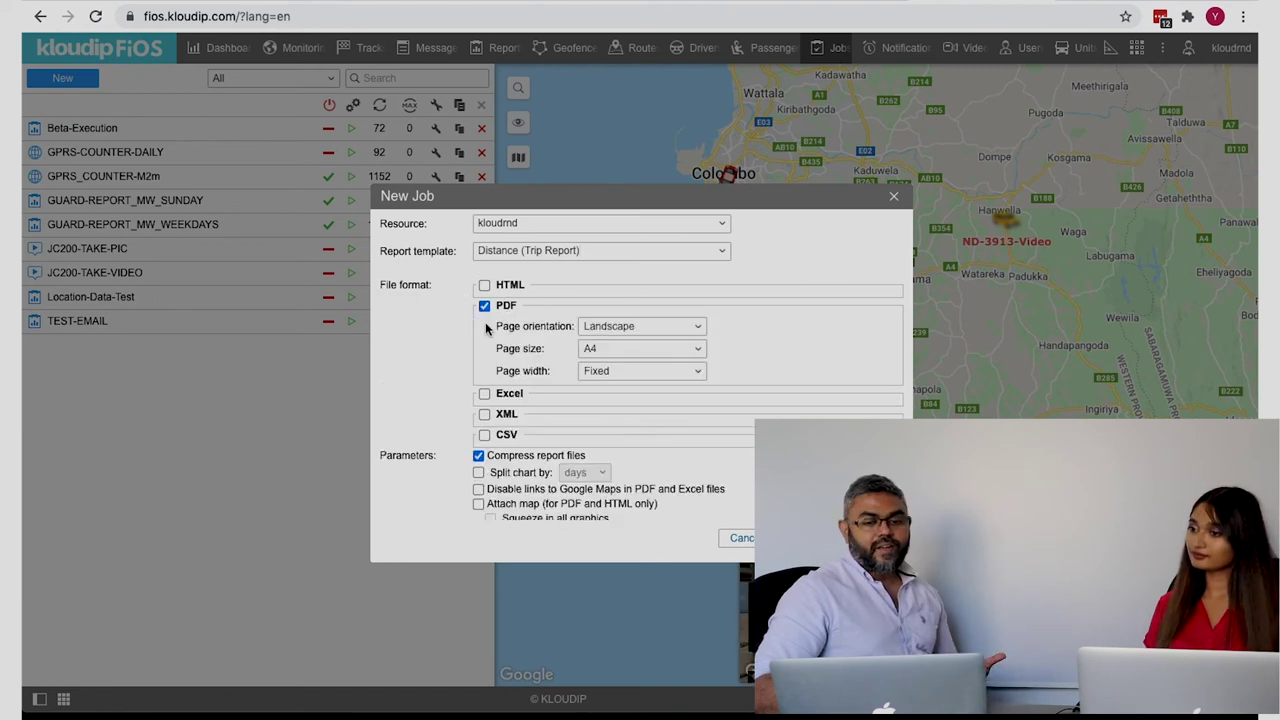
pyautogui.click(485, 395)
pyautogui.click(484, 435)
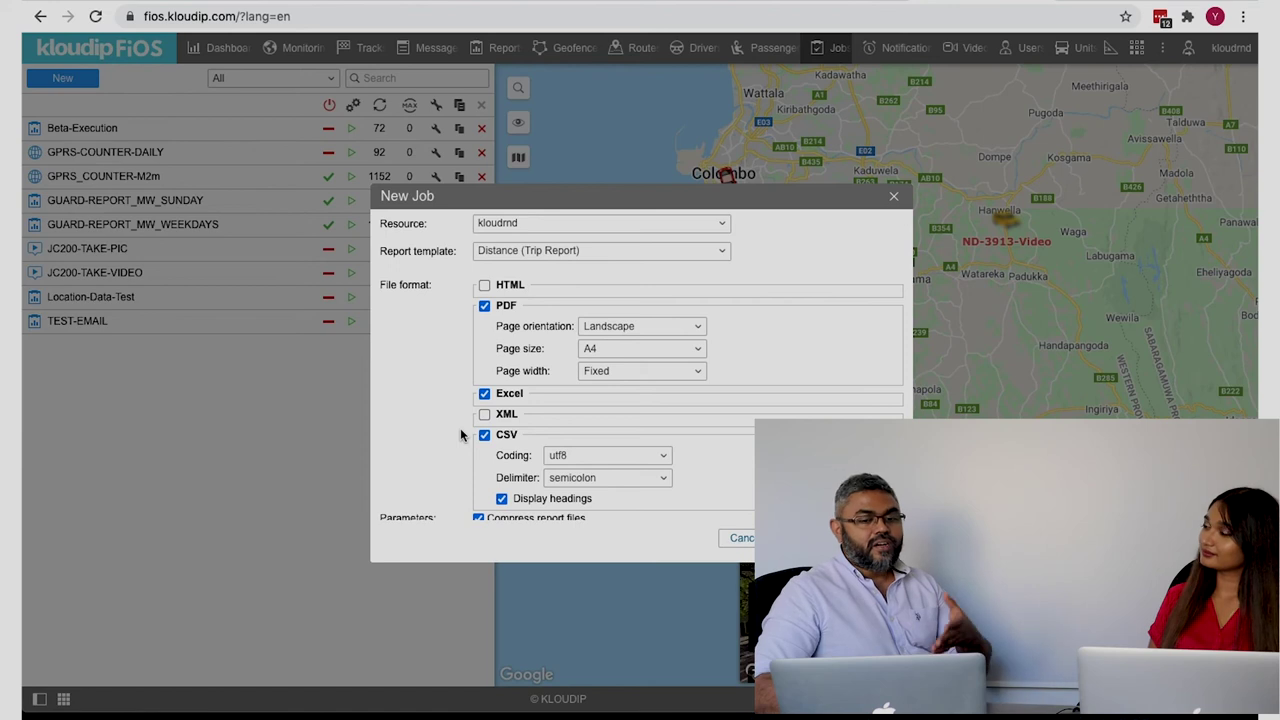
# Step: Review the report interval options and keep the interval For previous 1 days
pyautogui.scroll(-2, 460, 428)
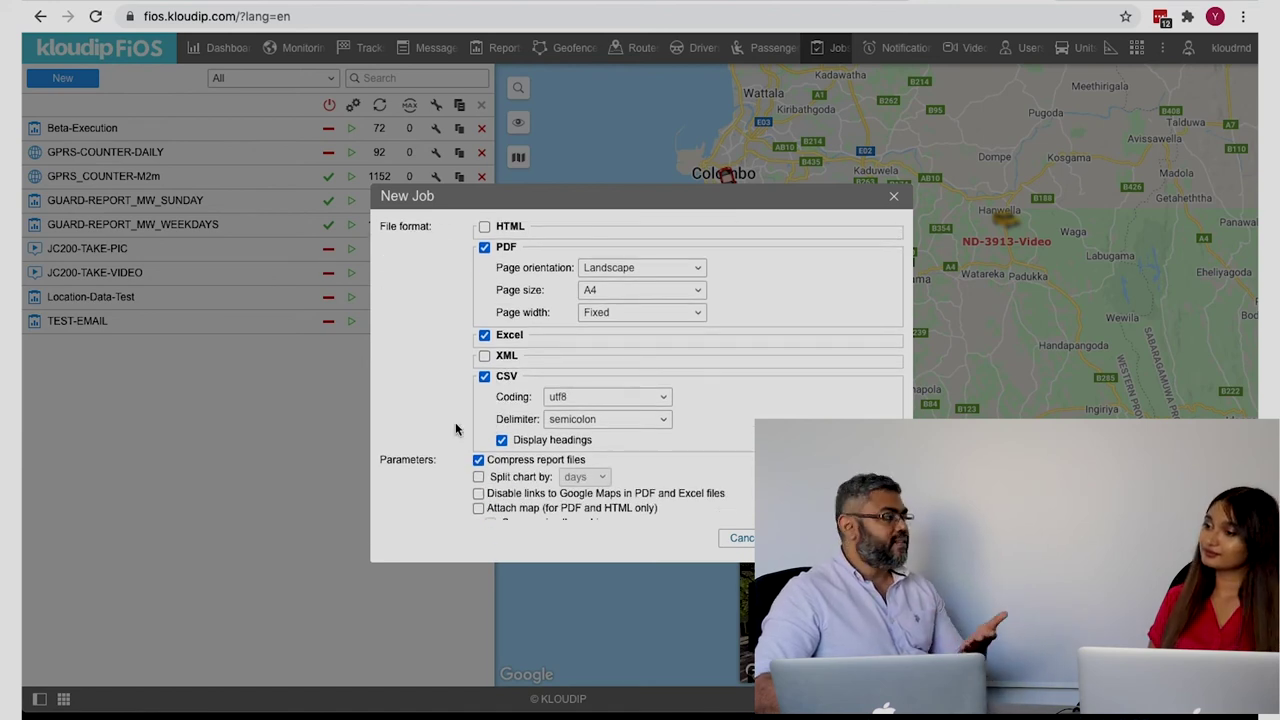
pyautogui.scroll(-2, 455, 428)
pyautogui.scroll(-2, 460, 432)
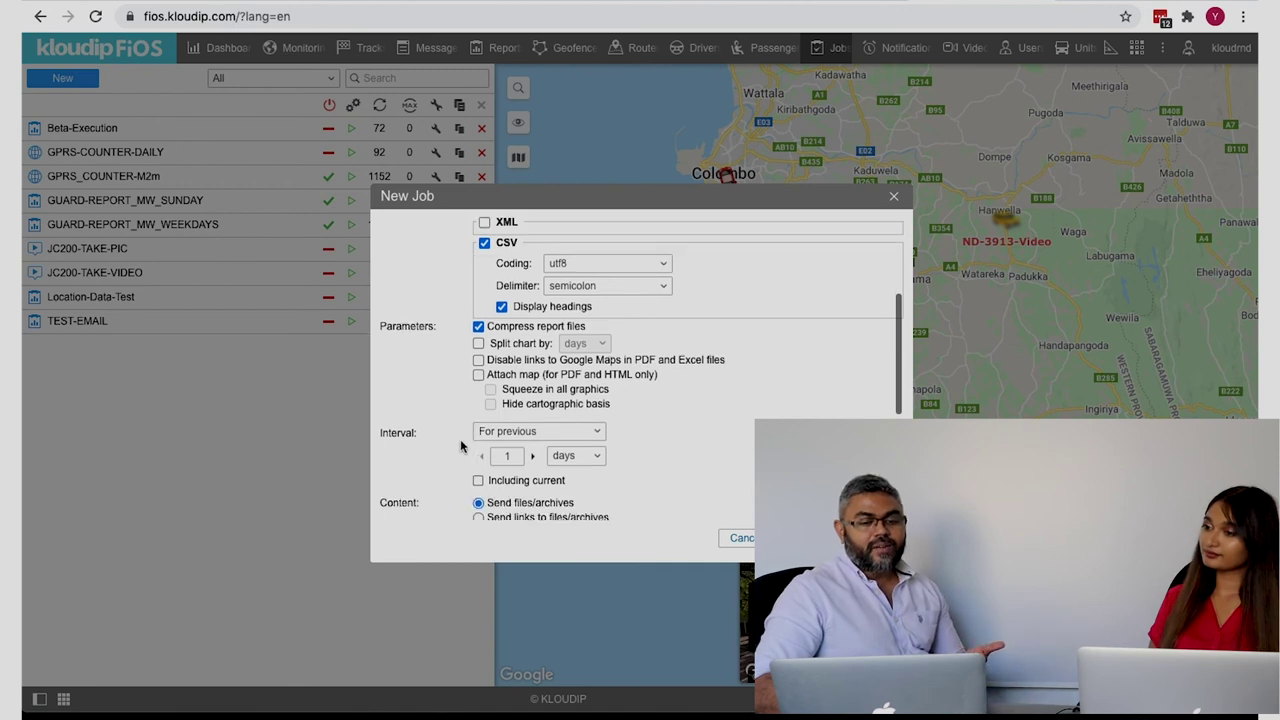
pyautogui.click(519, 371)
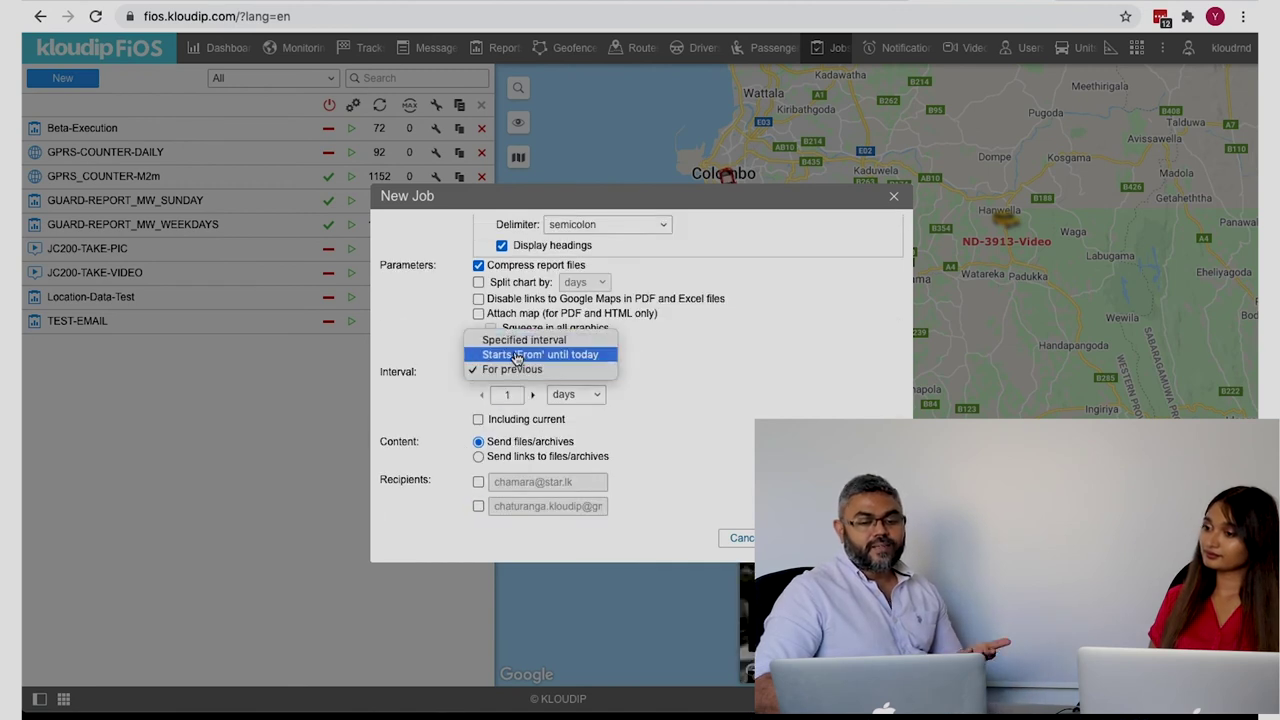
pyautogui.click(532, 398)
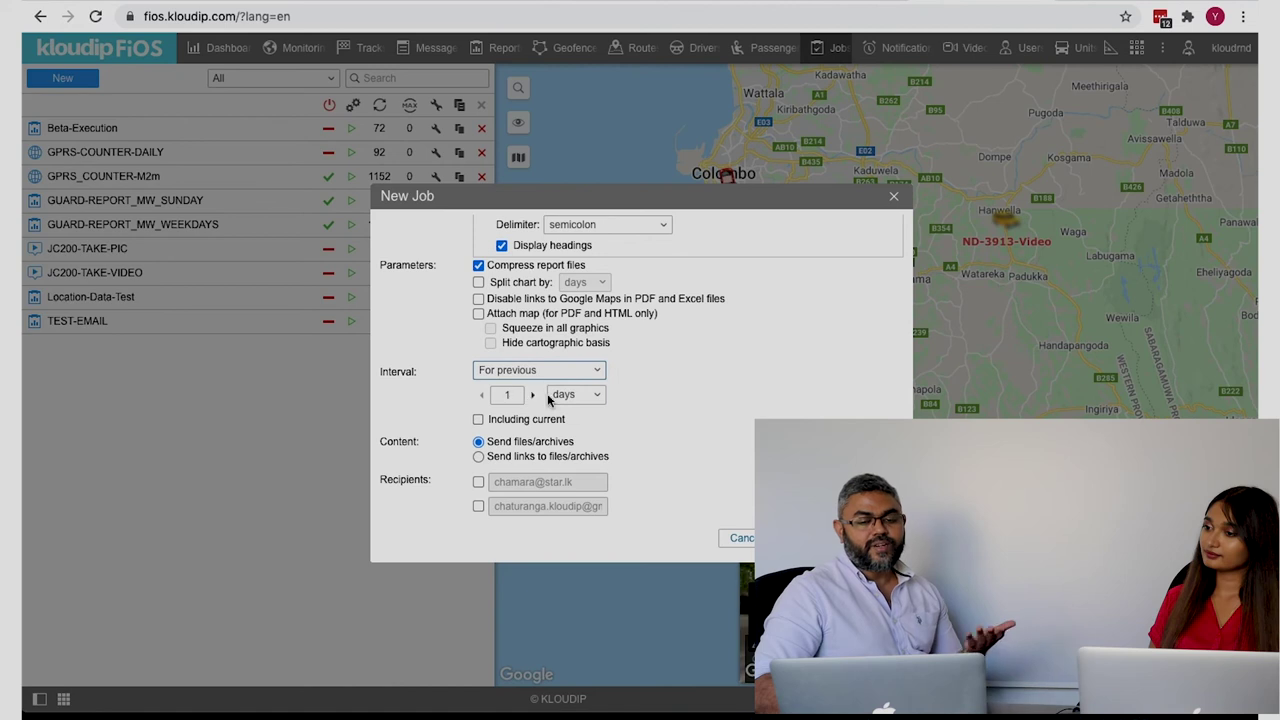
# Step: Select only the first listed e-mail recipient for the report and continue to the unit selection
pyautogui.scroll(-1, 577, 407)
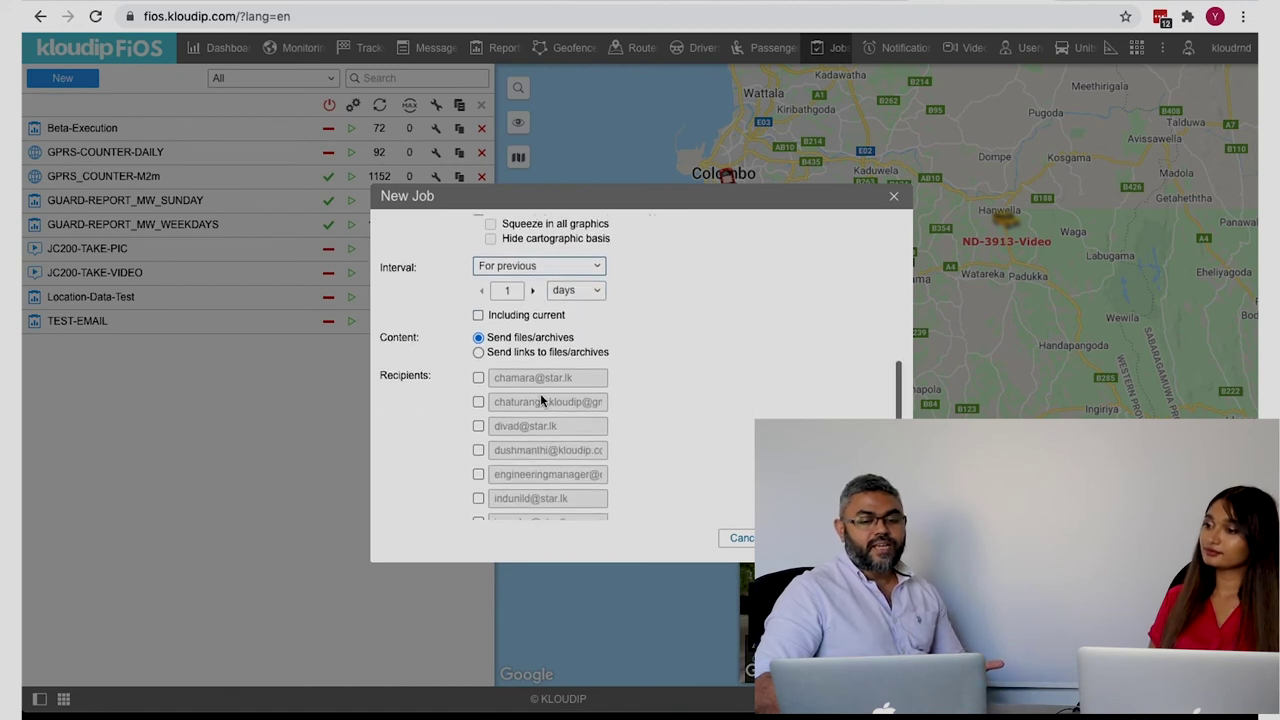
pyautogui.scroll(-1, 485, 455)
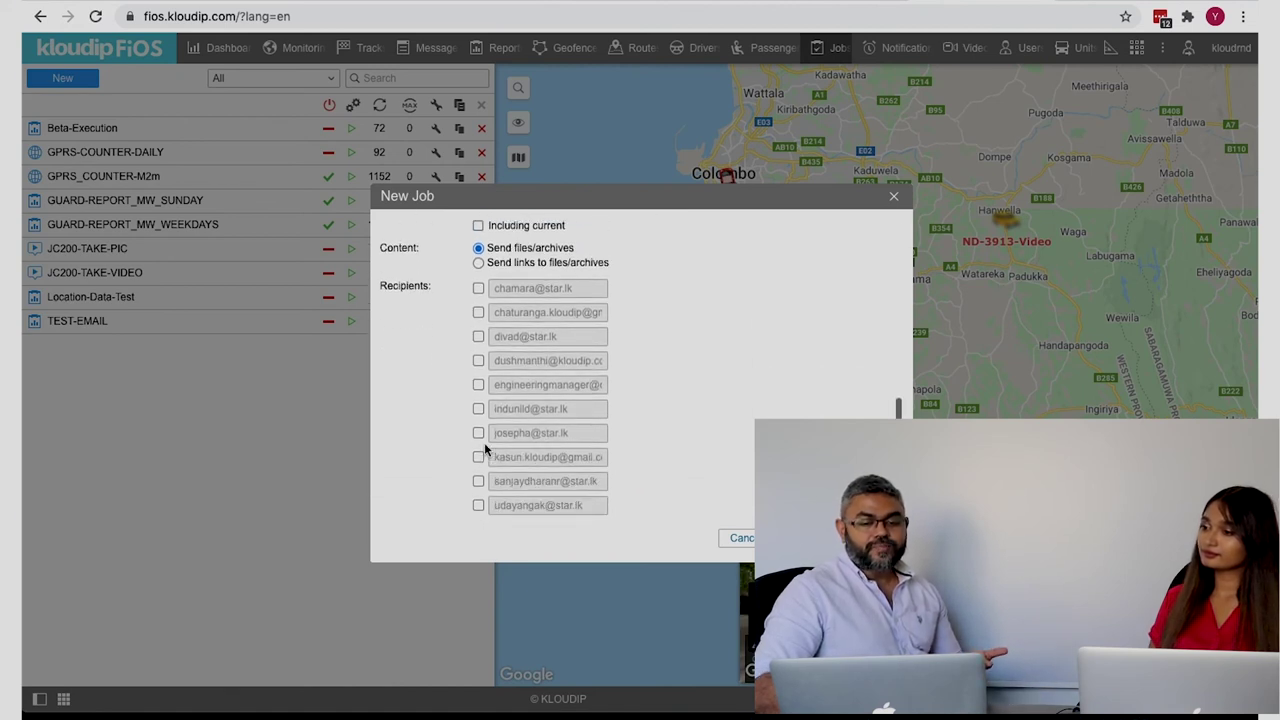
pyautogui.click(478, 481)
pyautogui.click(478, 505)
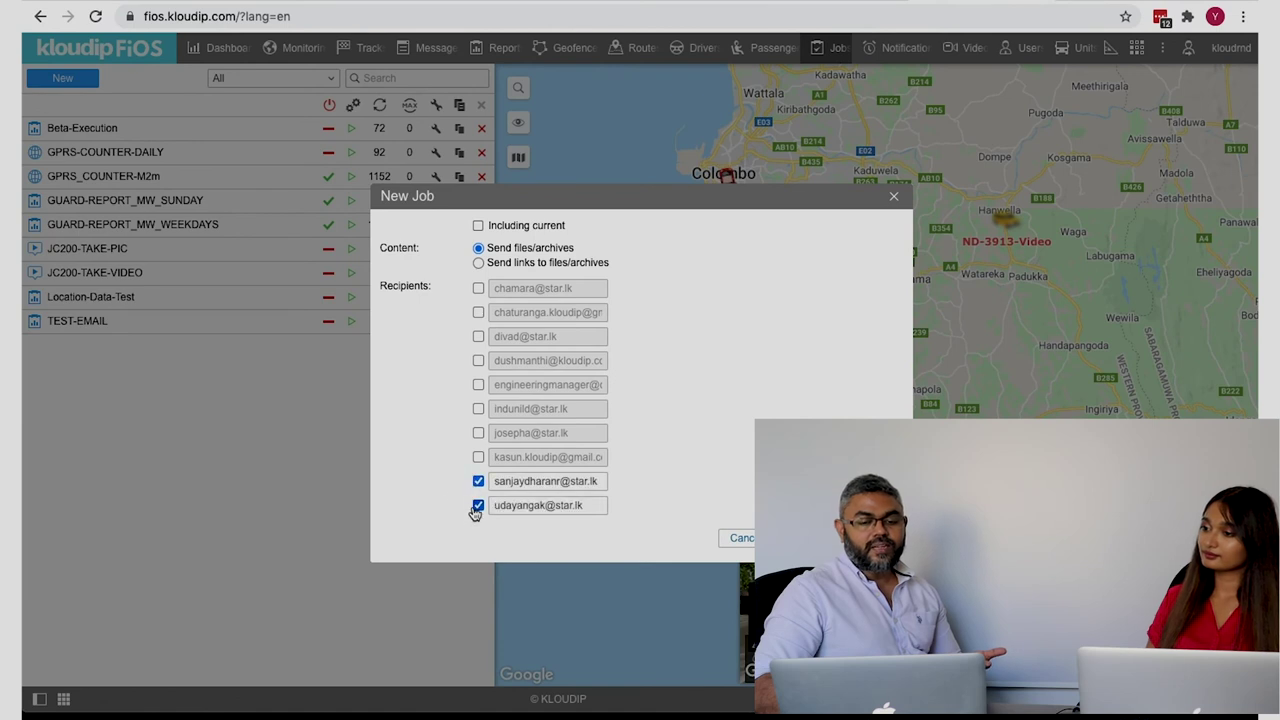
pyautogui.click(478, 481)
pyautogui.click(478, 505)
pyautogui.click(478, 288)
pyautogui.click(858, 537)
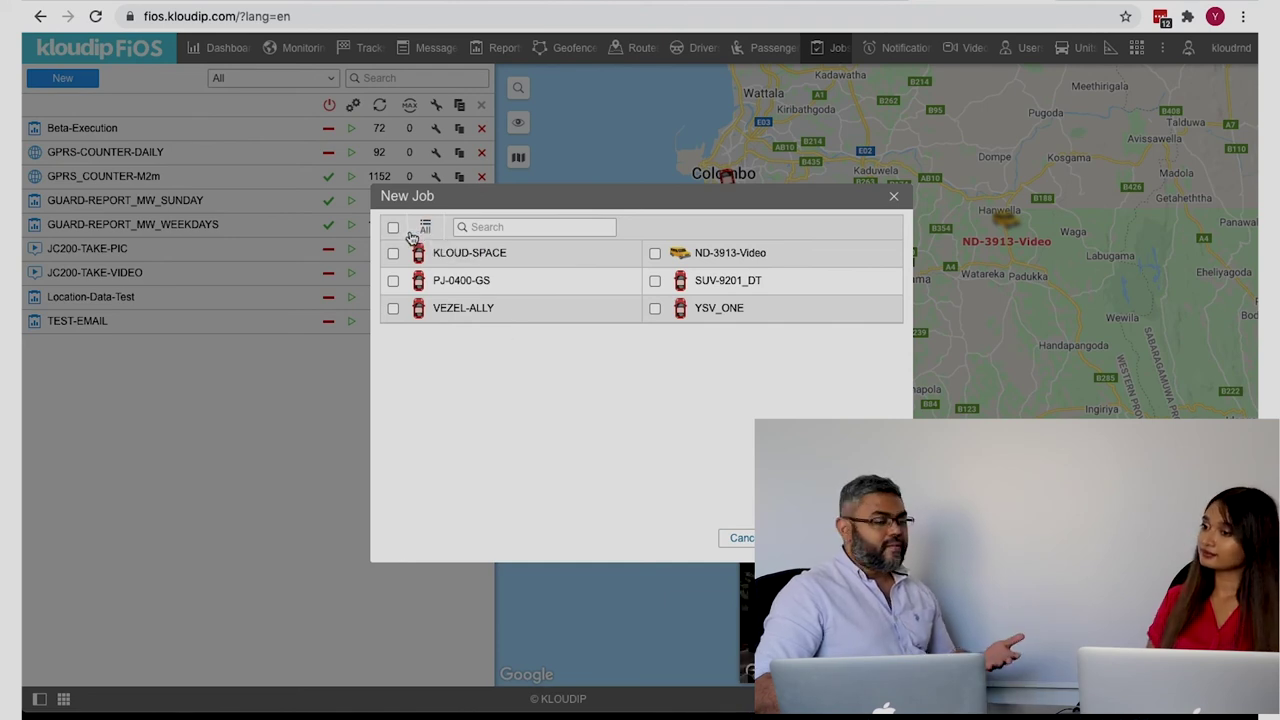
# Step: Select the units PJ-0400-GS and VEZEL-ALLY for the job and continue to its general settings
pyautogui.click(394, 228)
pyautogui.click(394, 228)
pyautogui.click(444, 280)
pyautogui.click(452, 310)
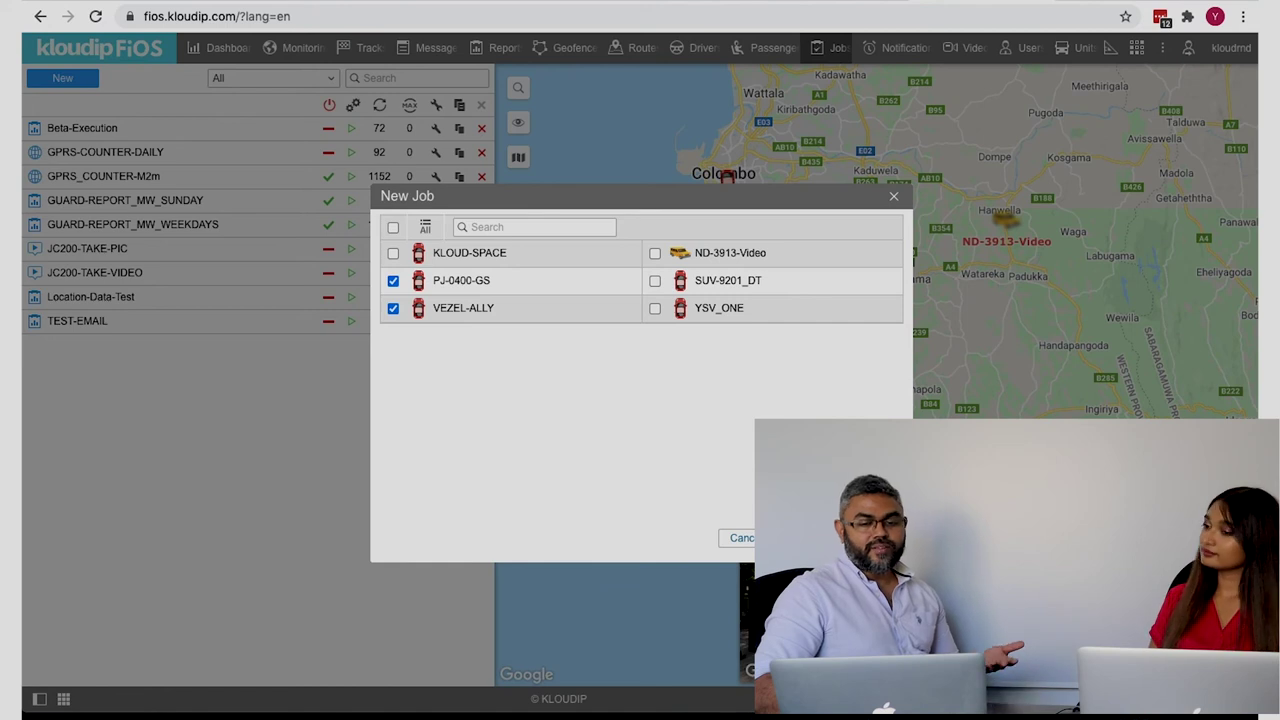
pyautogui.press('Return')
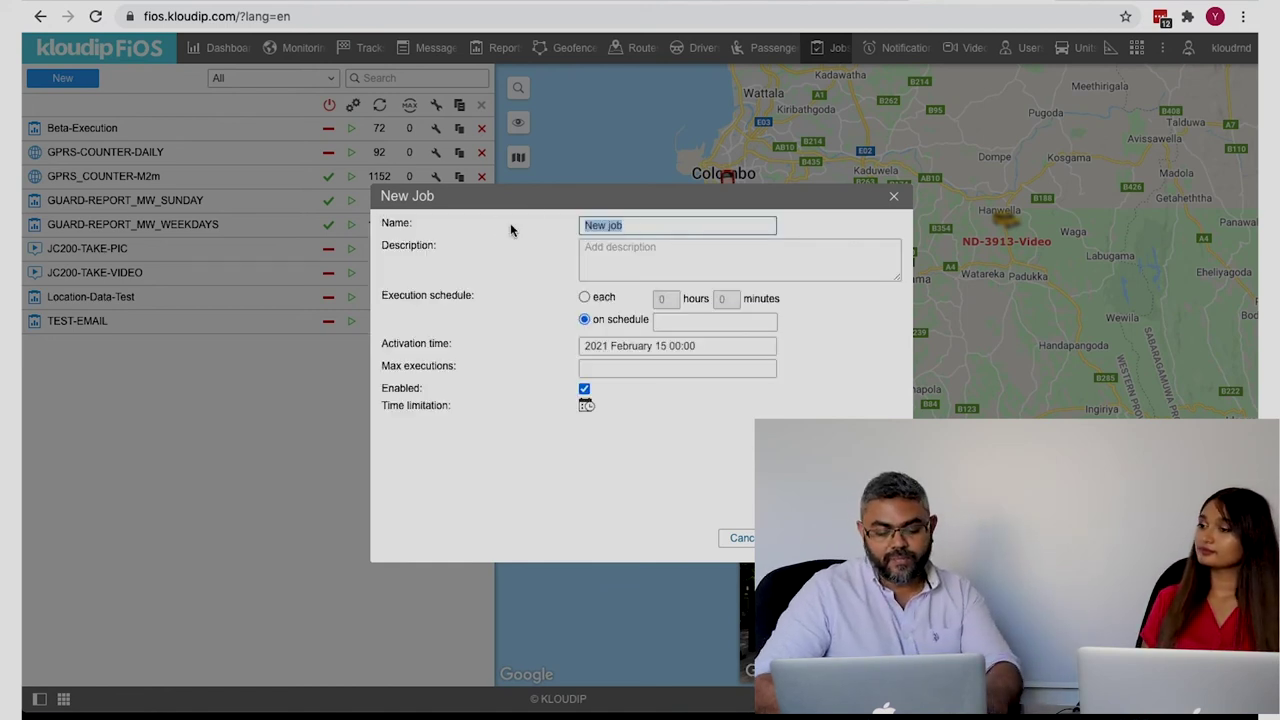
# Step: Name the job DAILYT-DISTANCE-REPORT and set its execution schedule to 08:30
pyautogui.write('DAILYT-DISTANCE-REPORT')
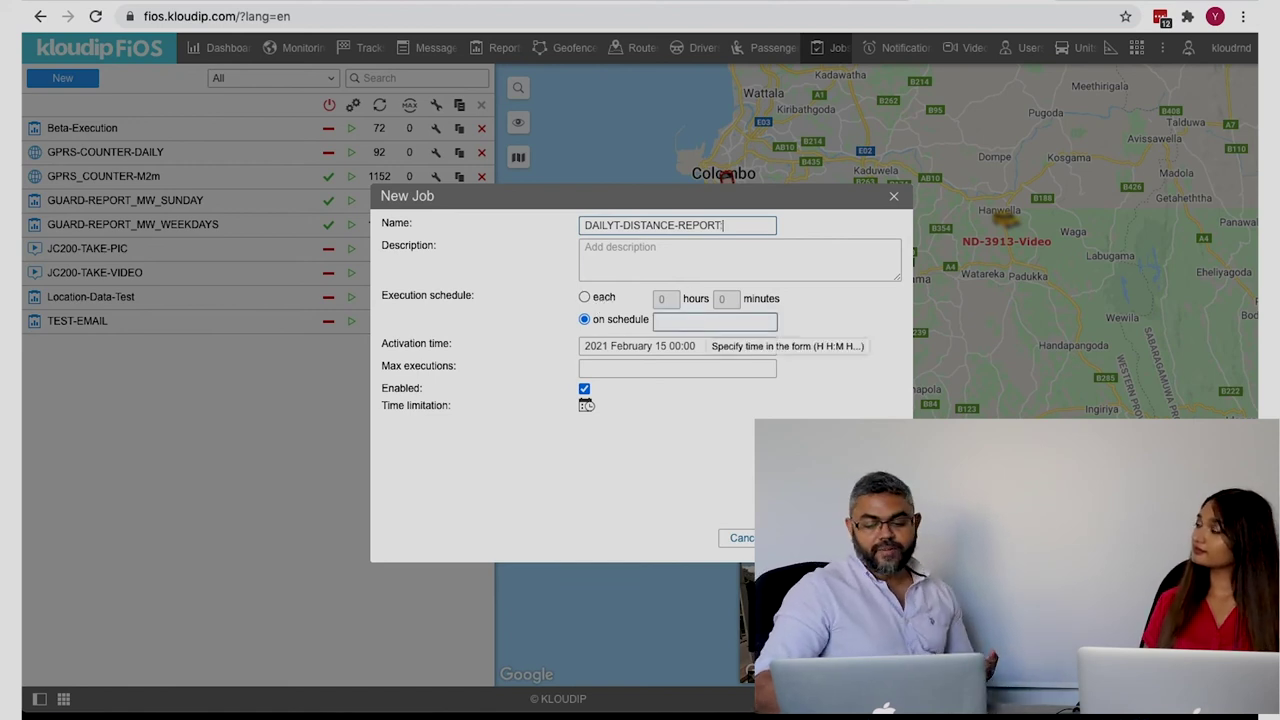
pyautogui.press('BackSpace')
pyautogui.press('BackSpace')
pyautogui.press('BackSpace')
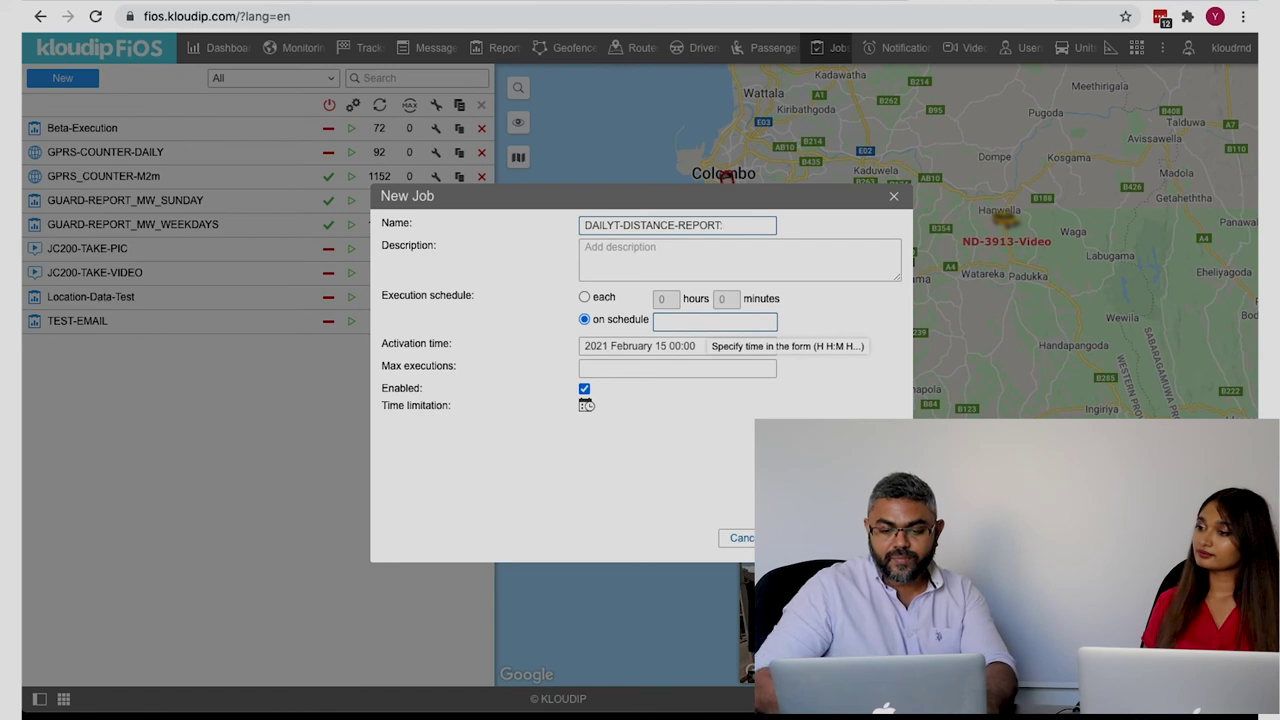
pyautogui.click(706, 320)
pyautogui.write('0')
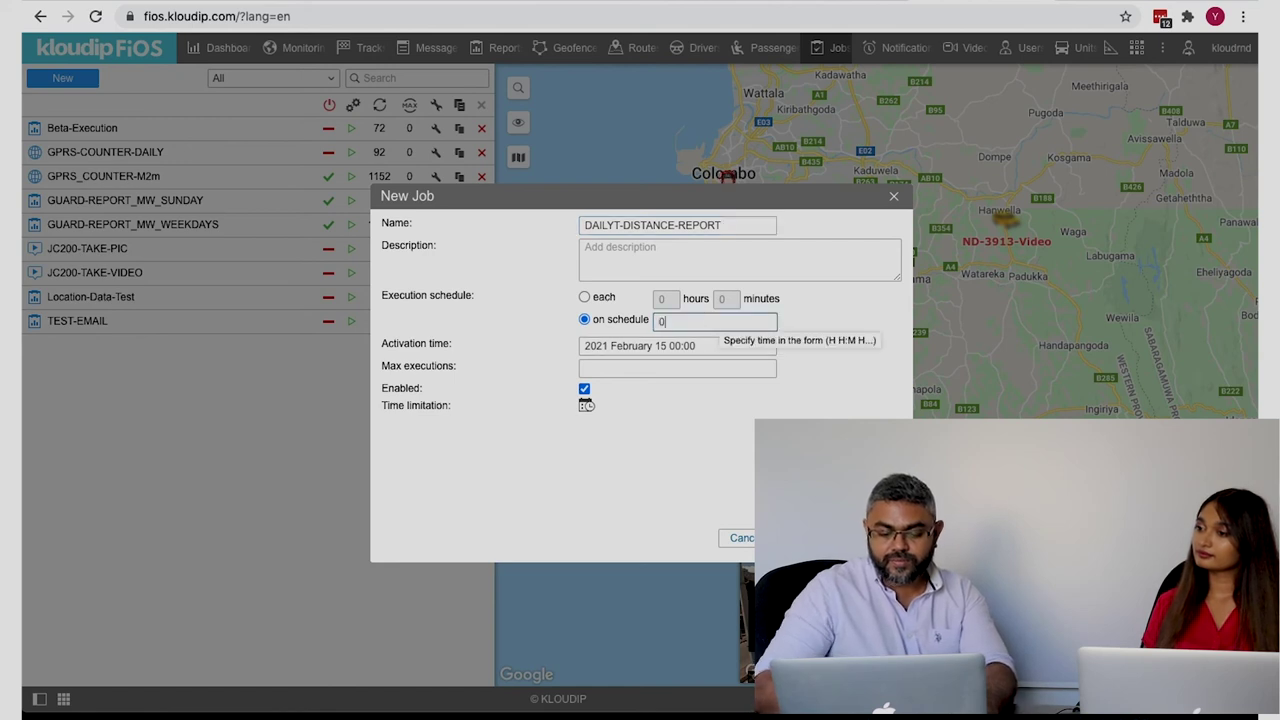
pyautogui.write('8:30')
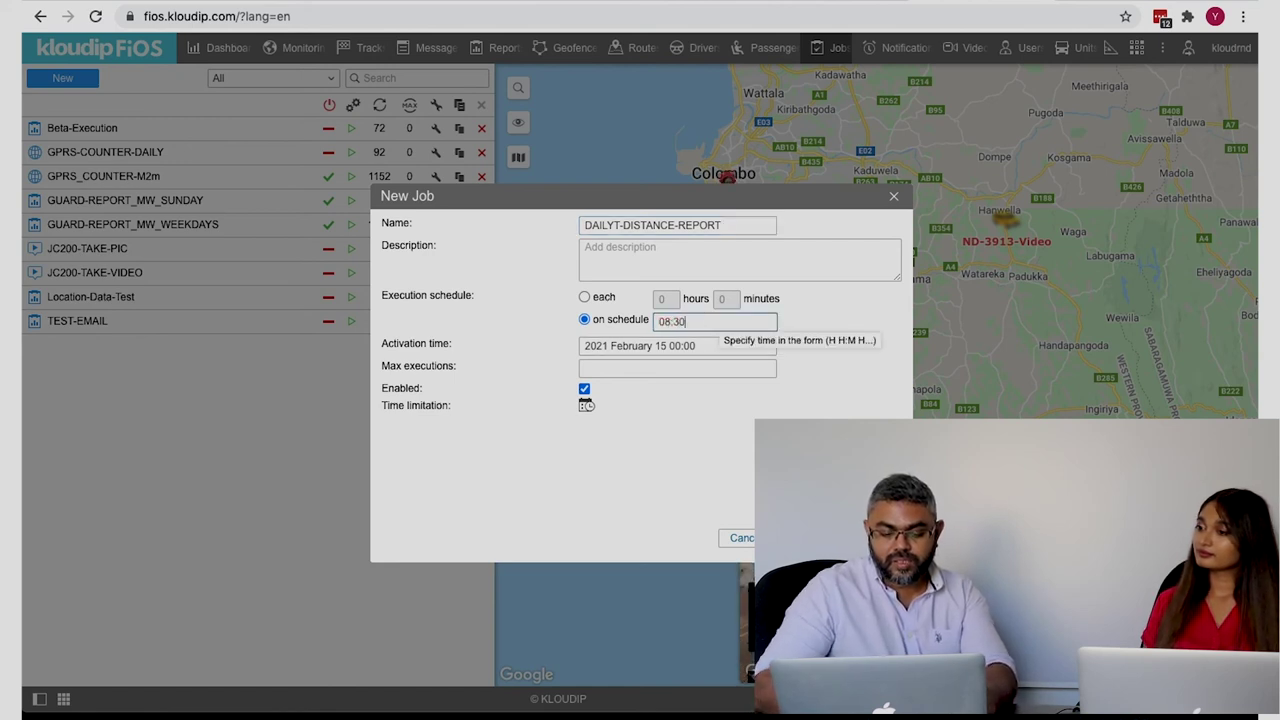
# Step: Set the job's activation time to 2021 February 16 08:30
pyautogui.click(675, 347)
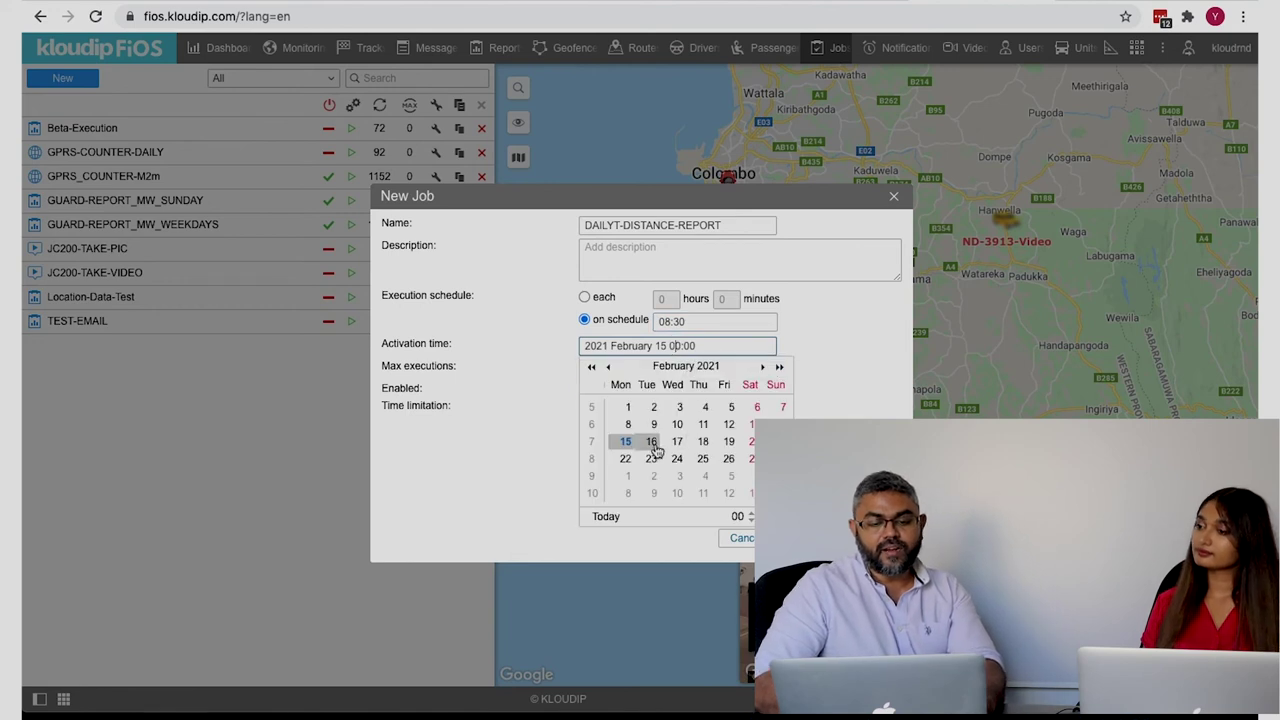
pyautogui.click(651, 441)
pyautogui.press('BackSpace')
pyautogui.press('BackSpace')
pyautogui.press('BackSpace')
pyautogui.press('BackSpace')
pyautogui.write('8:30')
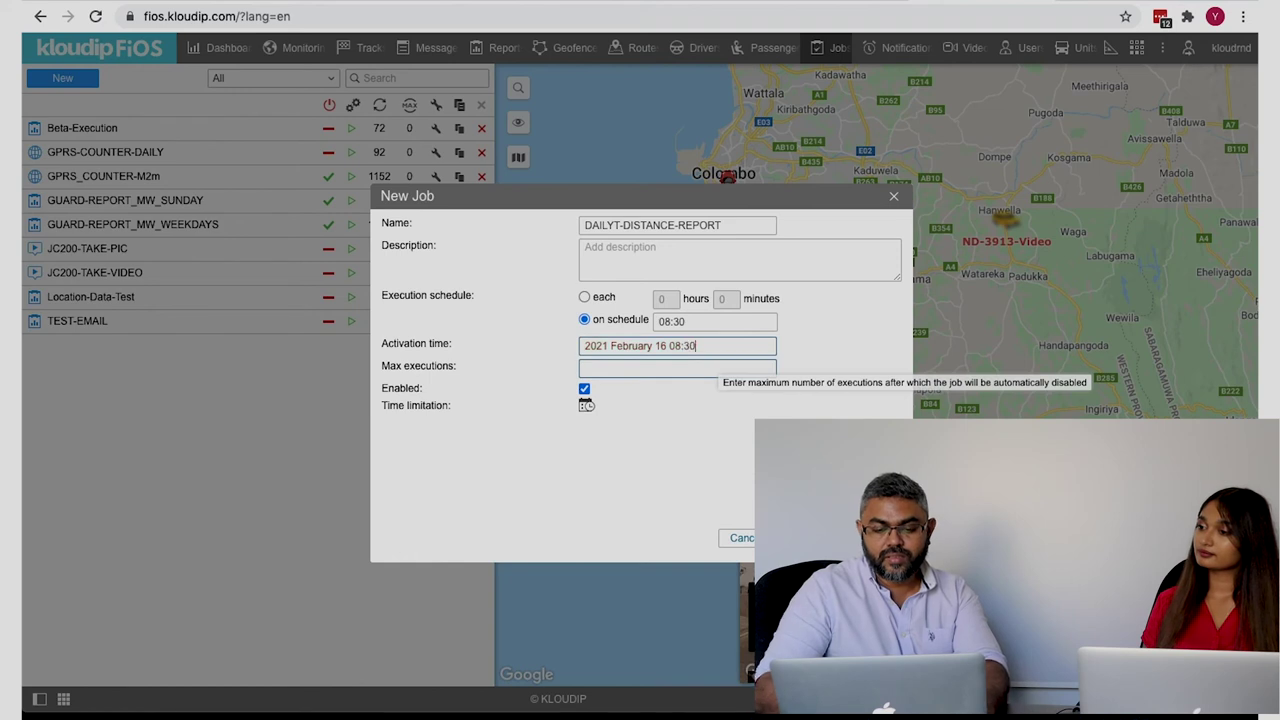
# Step: Limit the job's execution to Monday through Friday and leave the new job without saving it
pyautogui.click(588, 408)
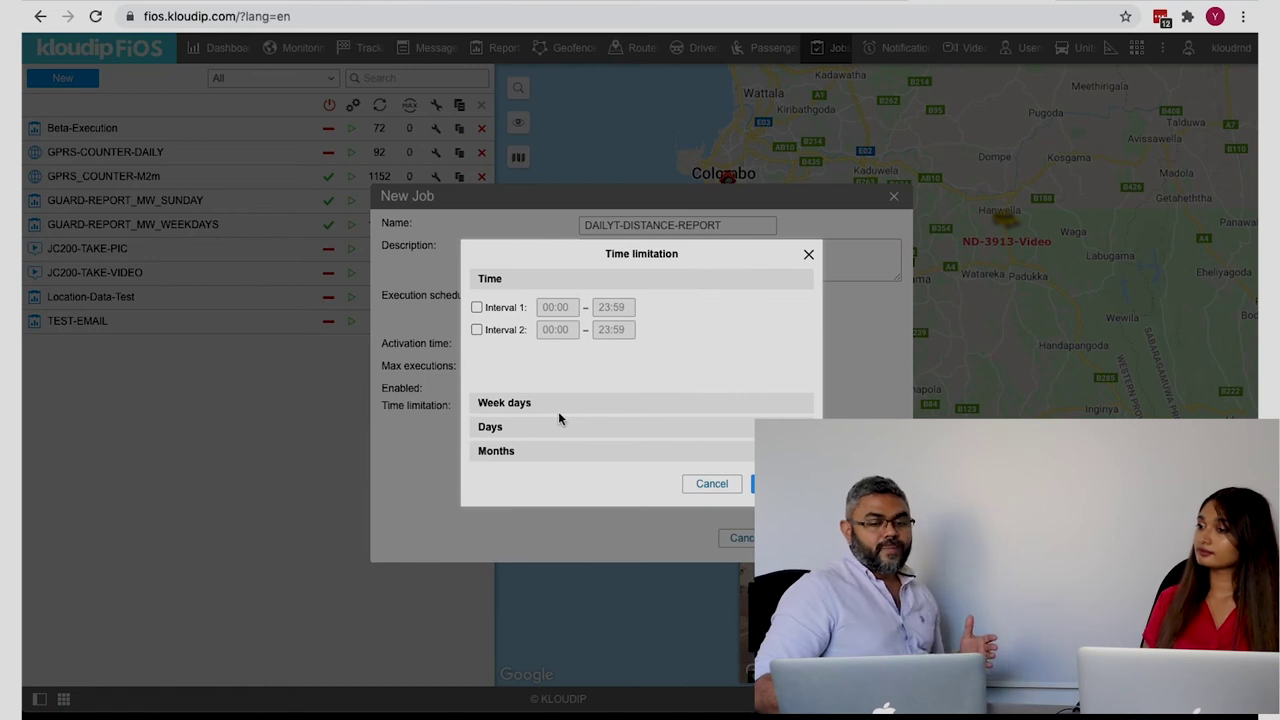
pyautogui.click(545, 410)
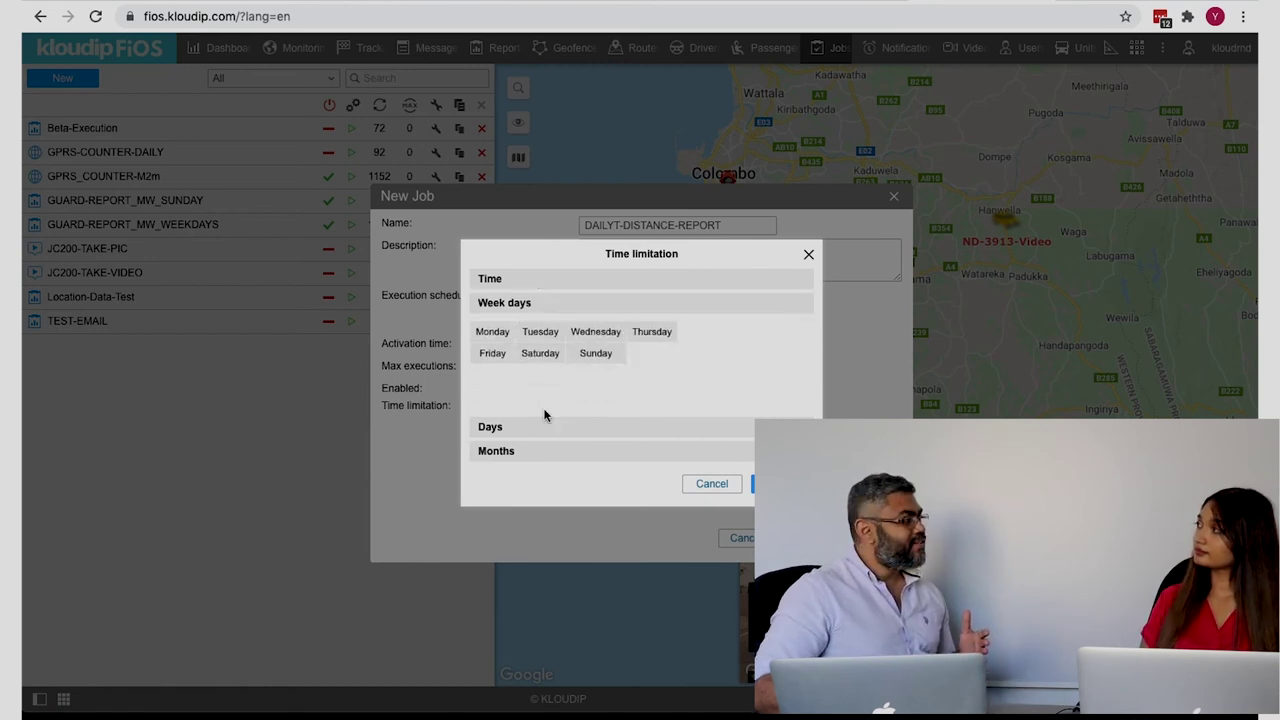
pyautogui.click(495, 333)
pyautogui.click(540, 332)
pyautogui.click(613, 335)
pyautogui.click(651, 333)
pyautogui.click(495, 356)
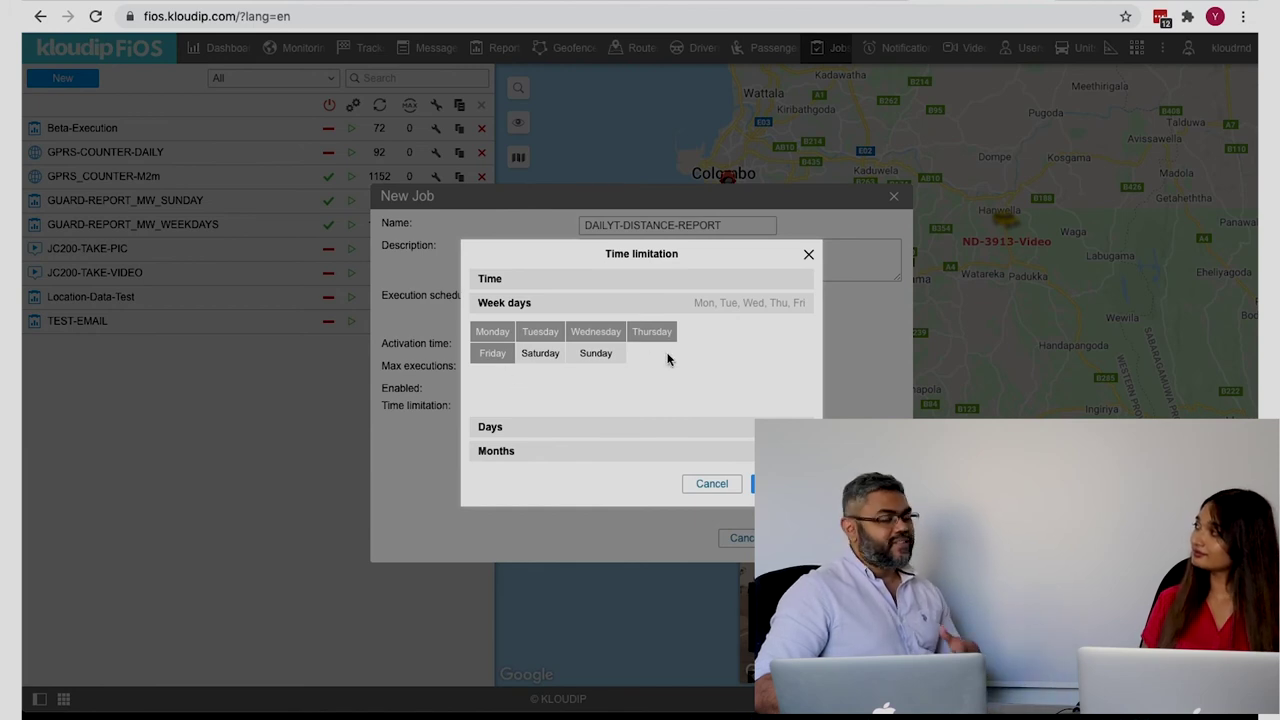
pyautogui.click(649, 432)
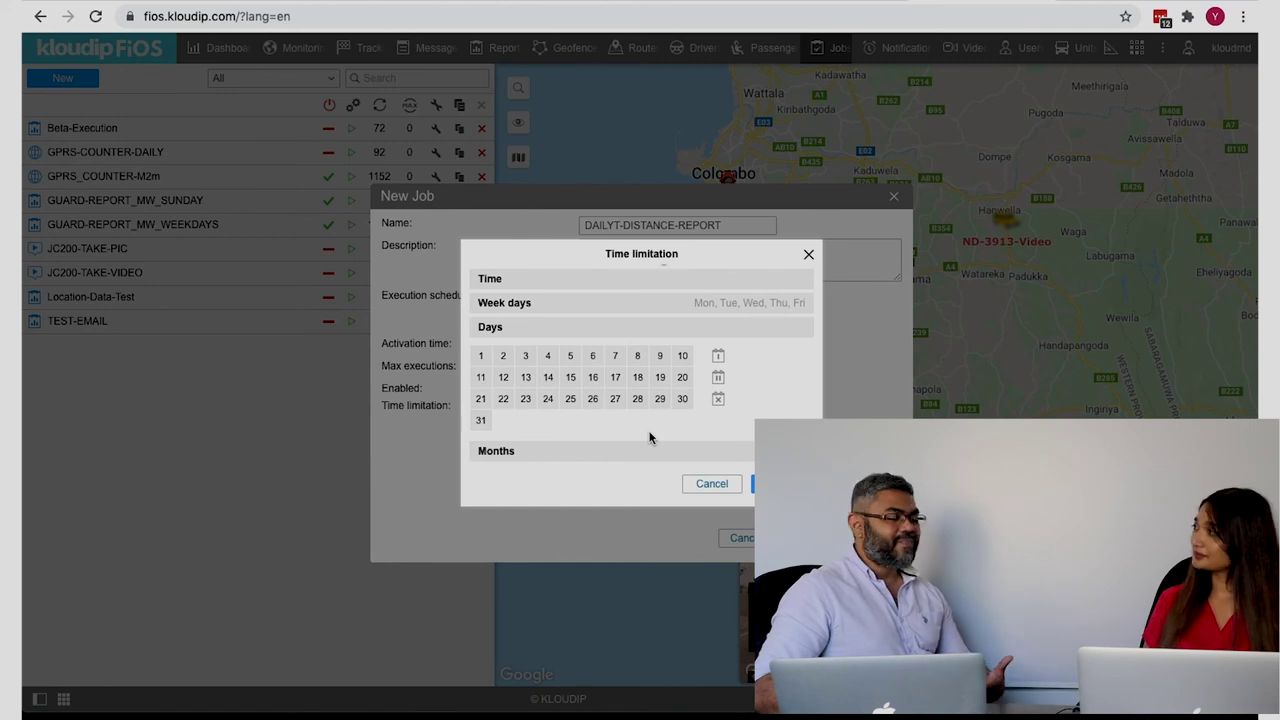
pyautogui.click(489, 451)
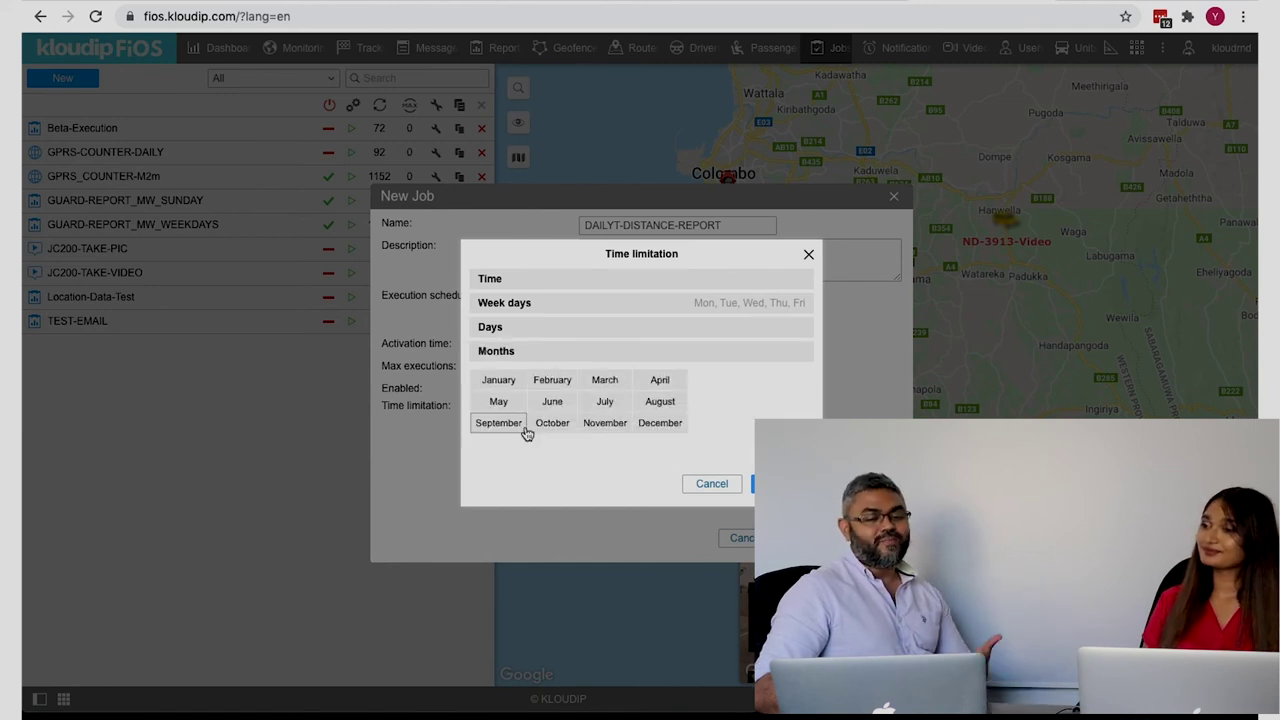
pyautogui.click(772, 483)
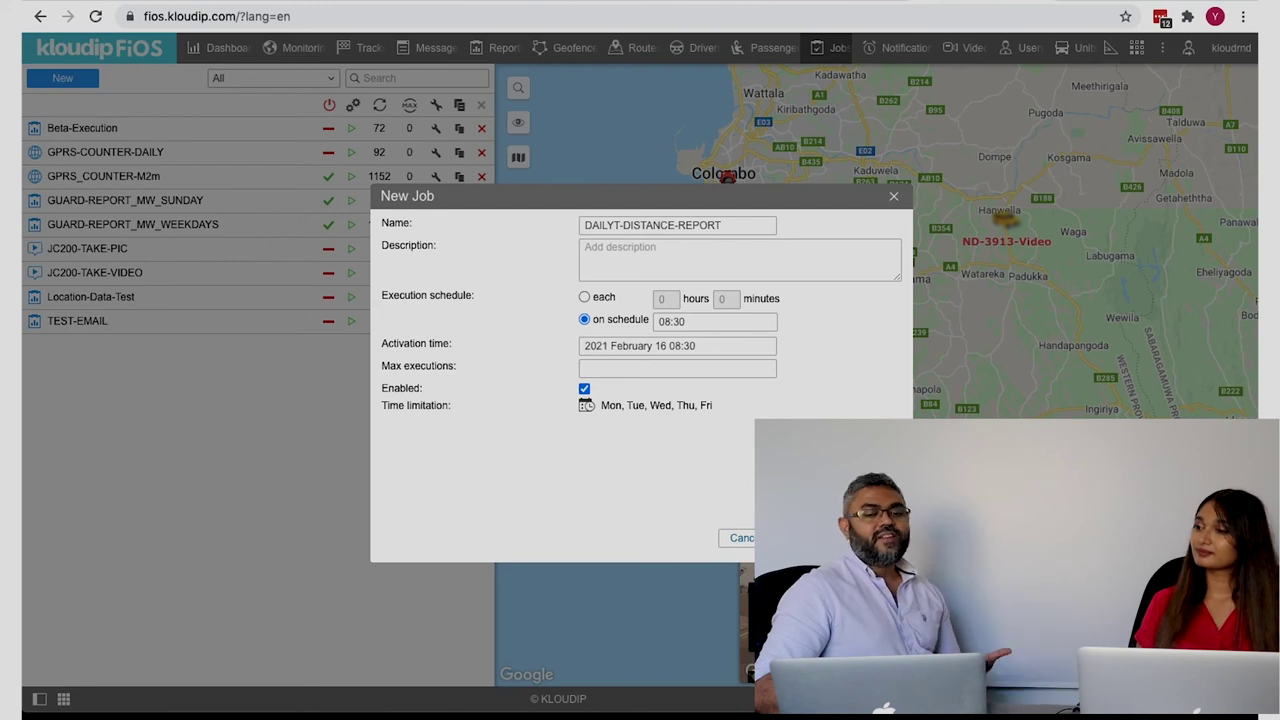
pyautogui.click(741, 537)
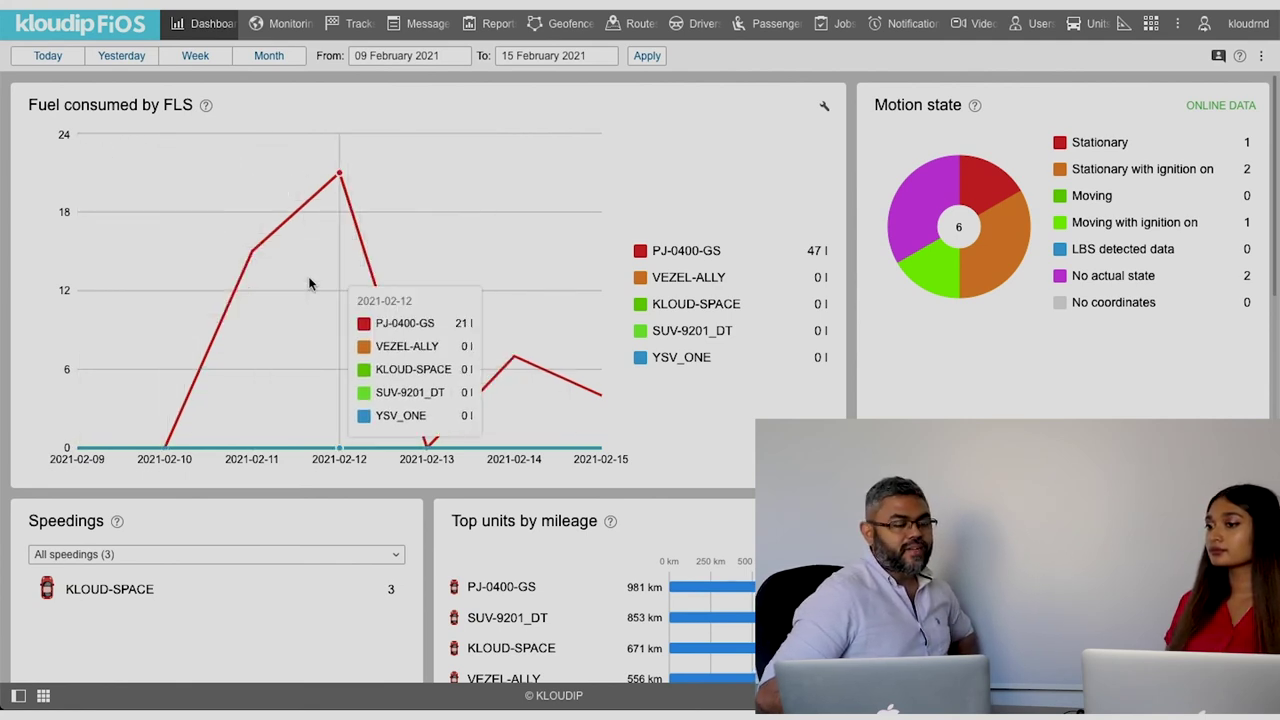
# Step: Examine the dashboard widgets for fuel consumed, motion state, speedings, top units by mileage and geofences with units
pyautogui.moveTo(370, 214)
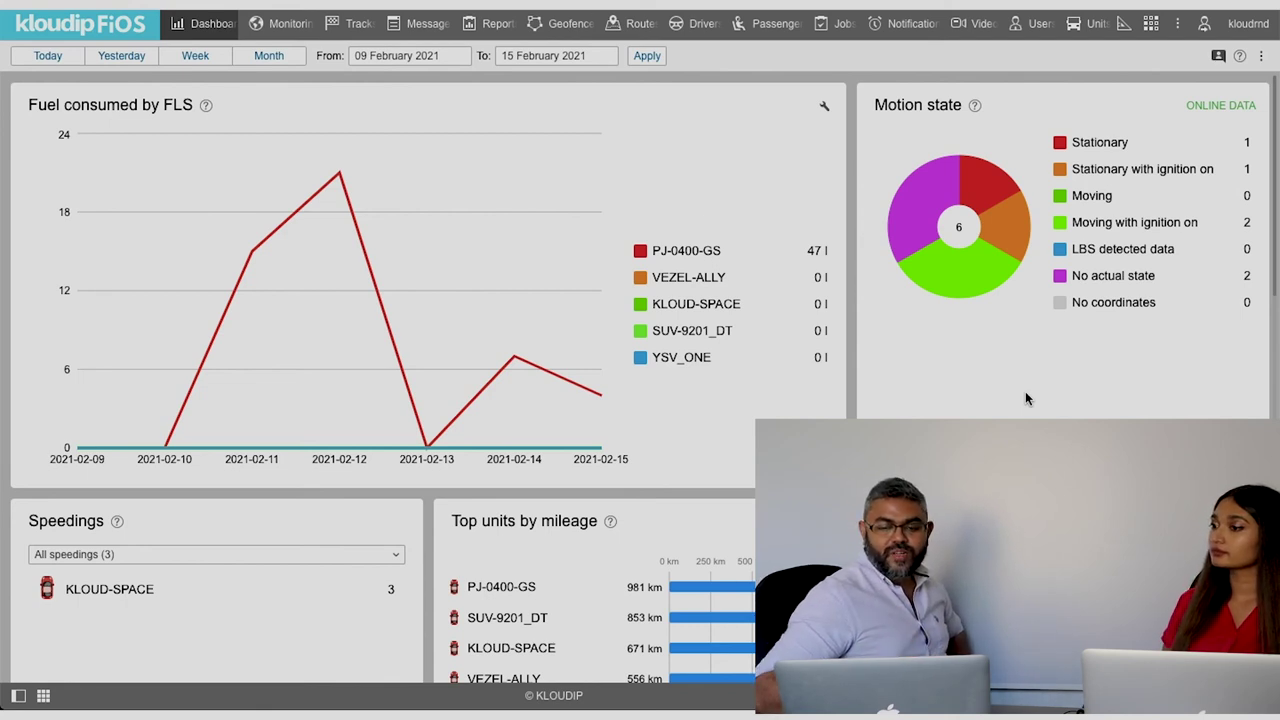
pyautogui.scroll(-1, 1025, 398)
pyautogui.scroll(-3, 1025, 398)
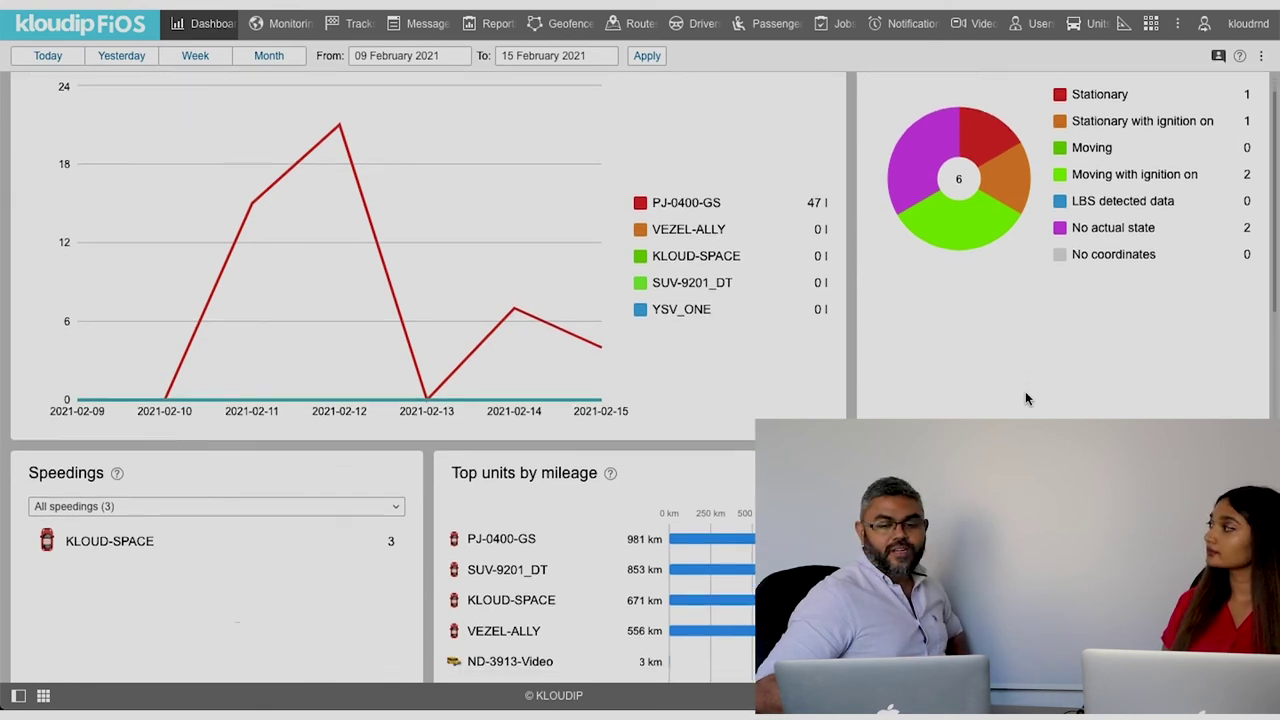
pyautogui.scroll(-2, 630, 495)
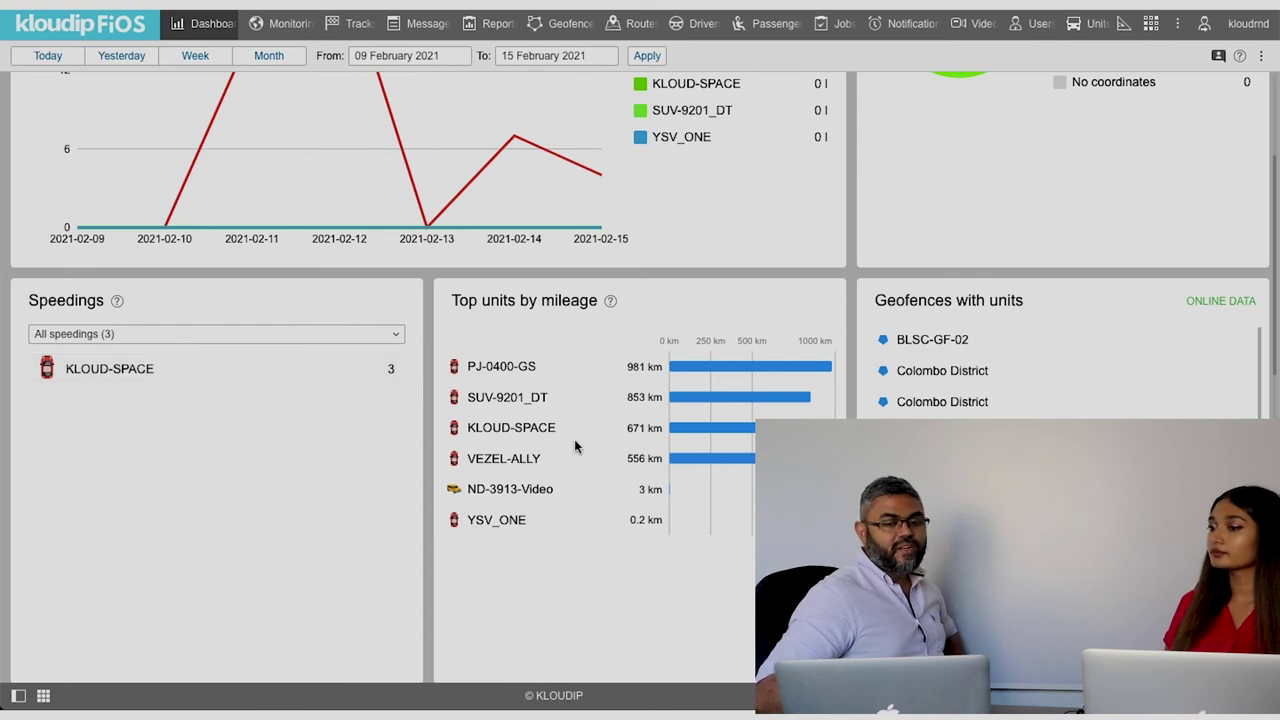
pyautogui.scroll(-1, 575, 441)
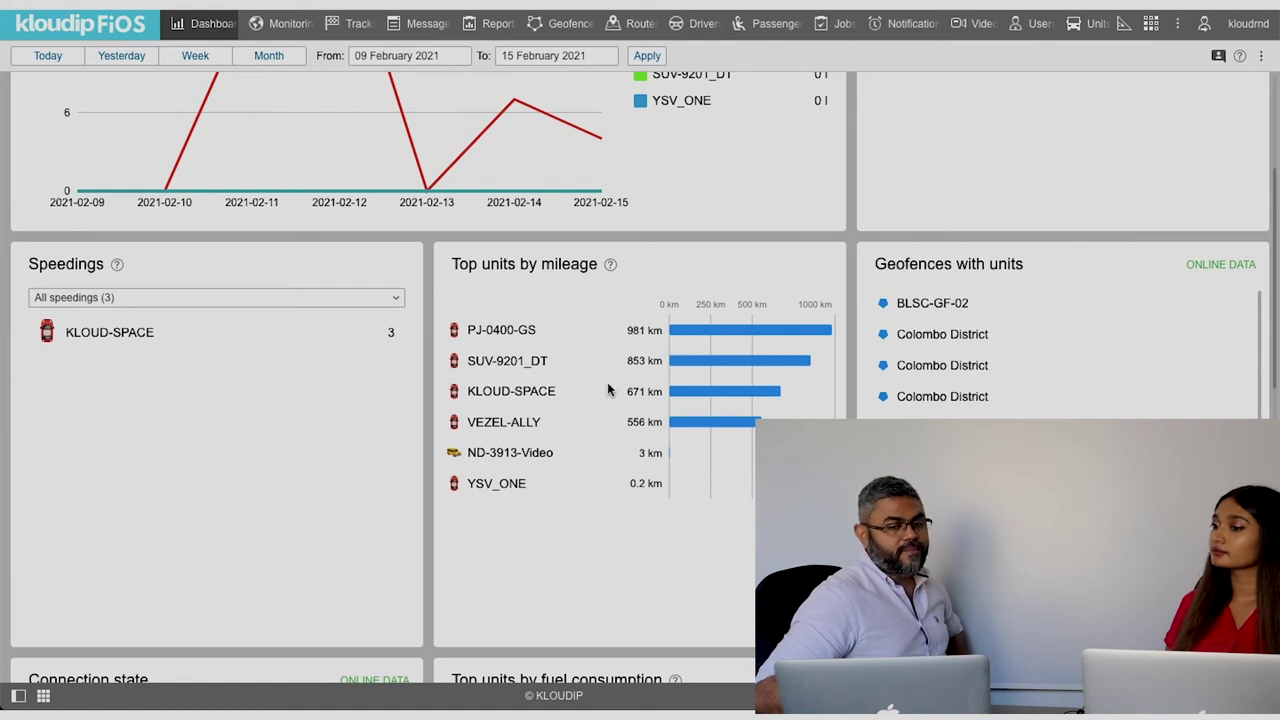
pyautogui.scroll(-1, 607, 382)
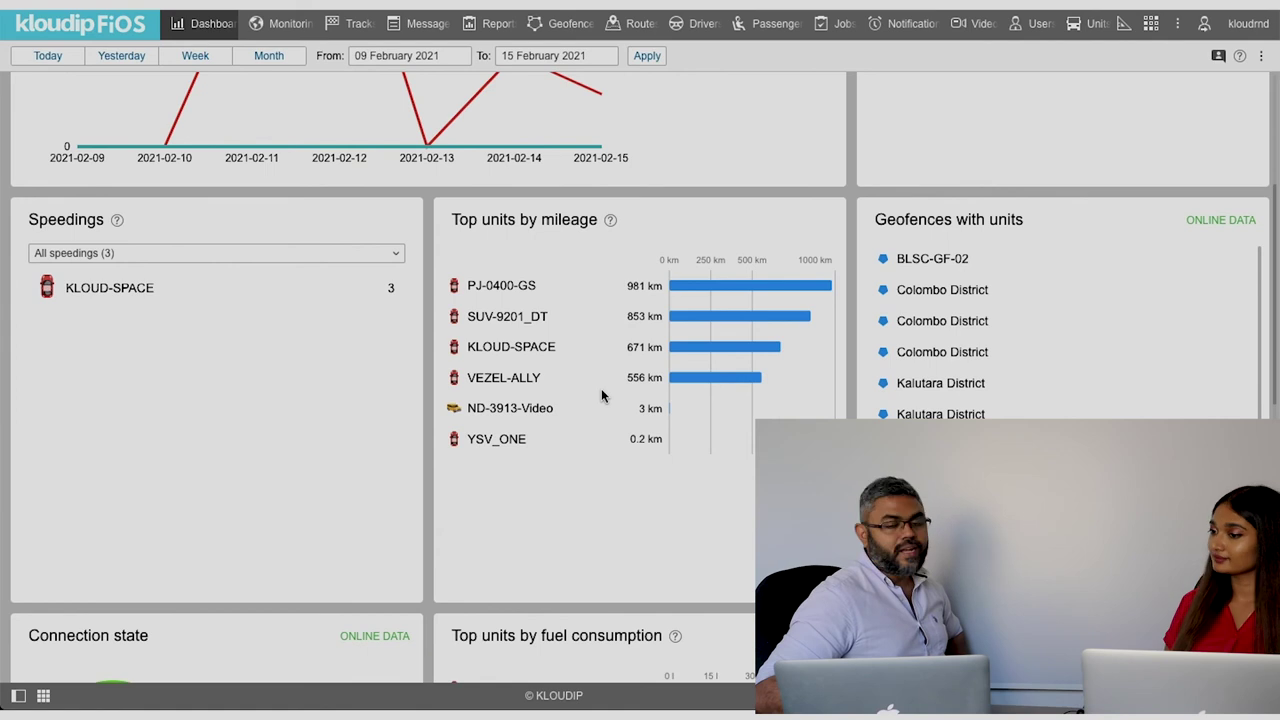
pyautogui.scroll(-1, 1030, 360)
pyautogui.scroll(1, 1030, 360)
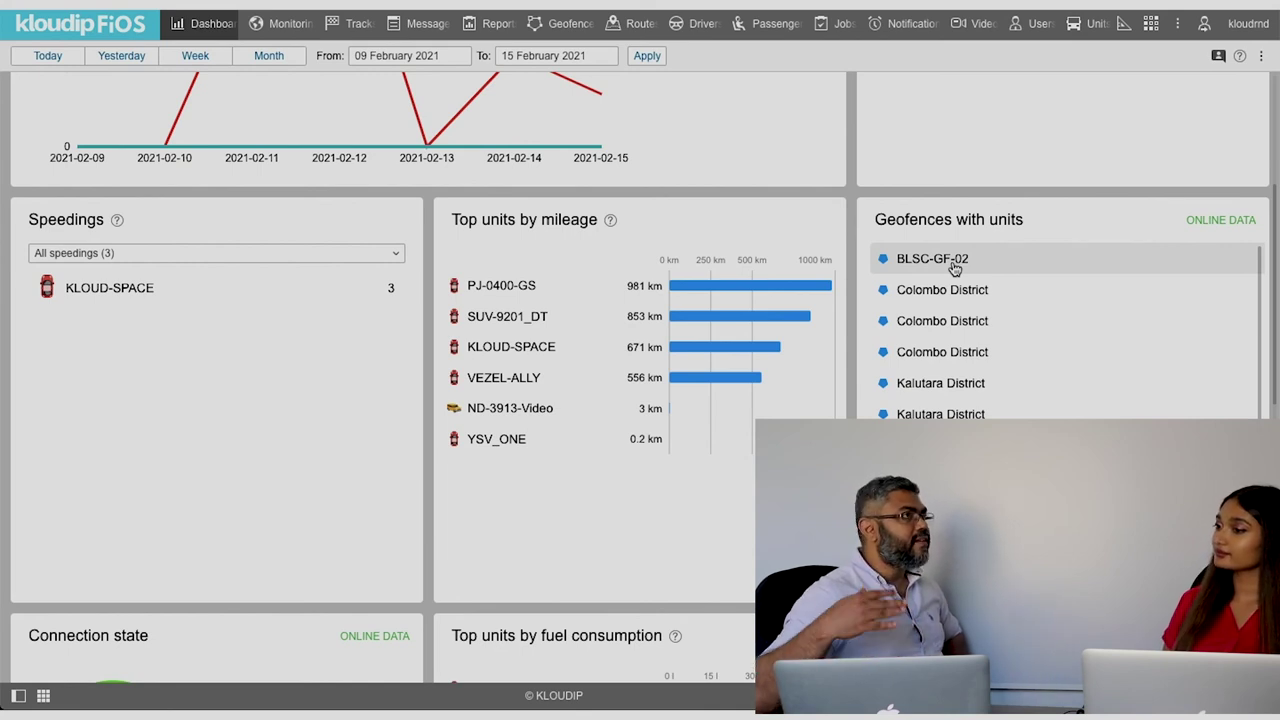
pyautogui.scroll(-6, 955, 268)
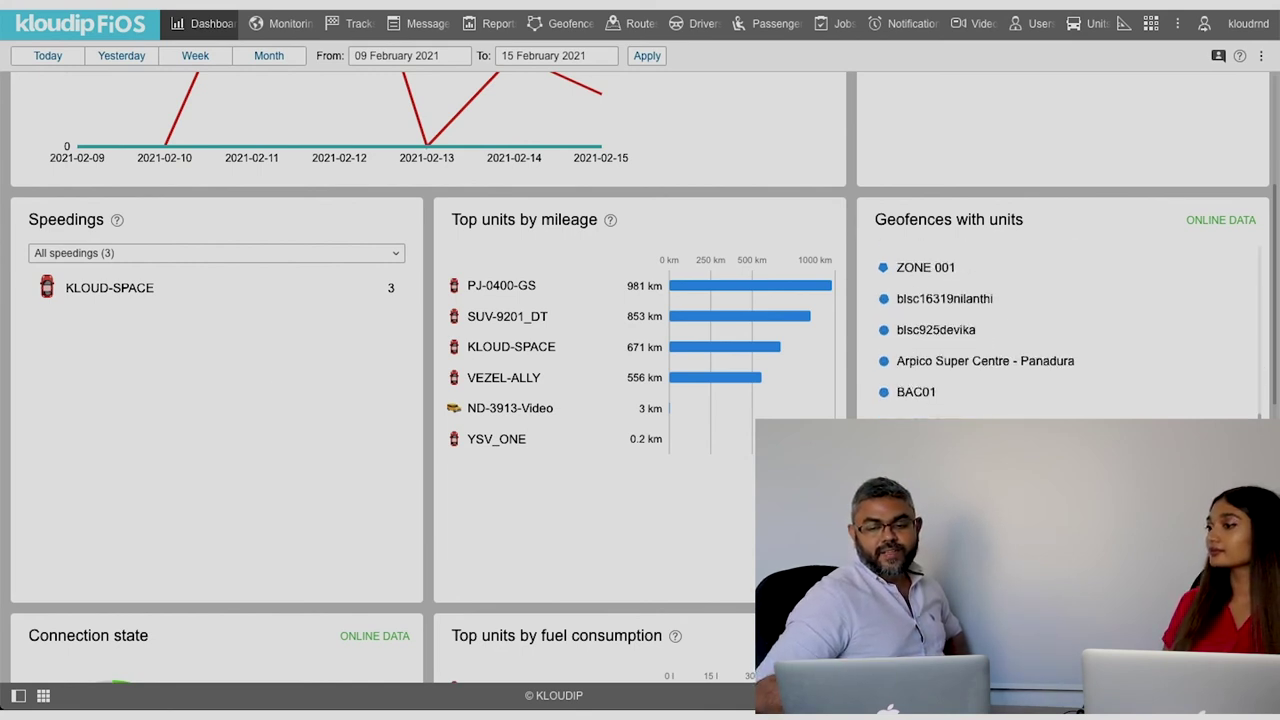
# Step: List the offline units in the Connection state widget and return to its overview
pyautogui.scroll(-2, 155, 572)
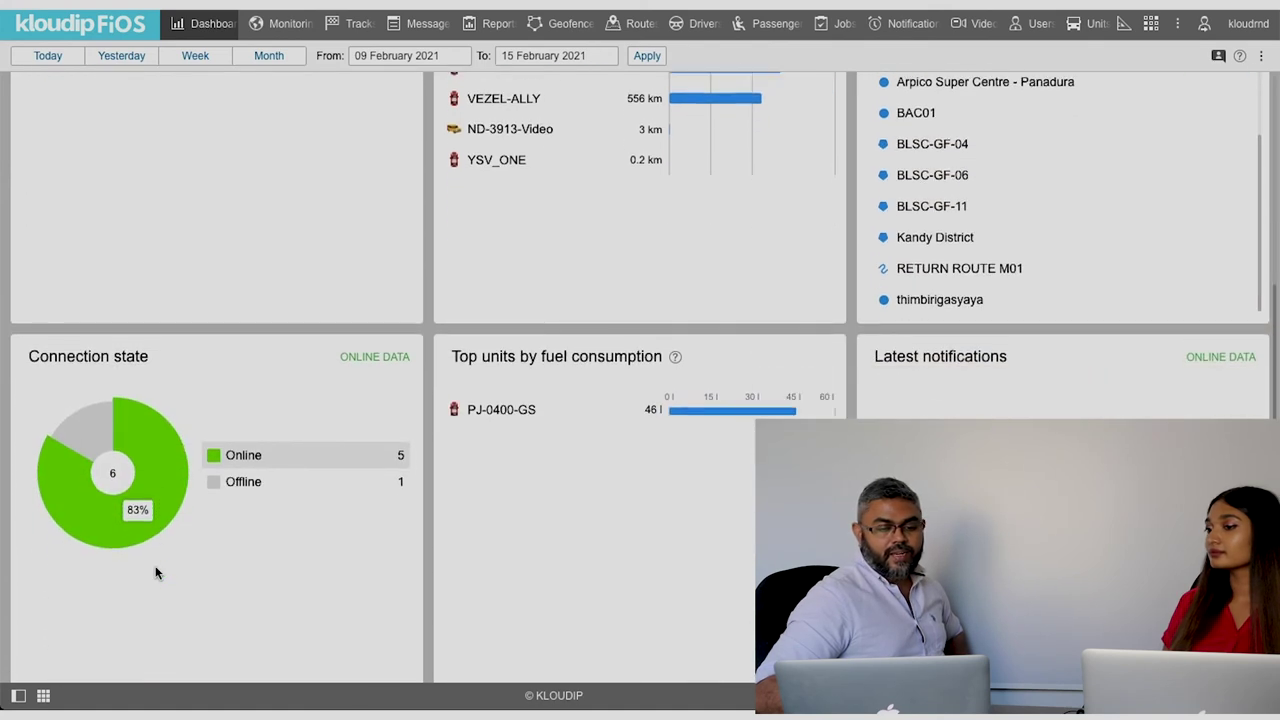
pyautogui.click(288, 490)
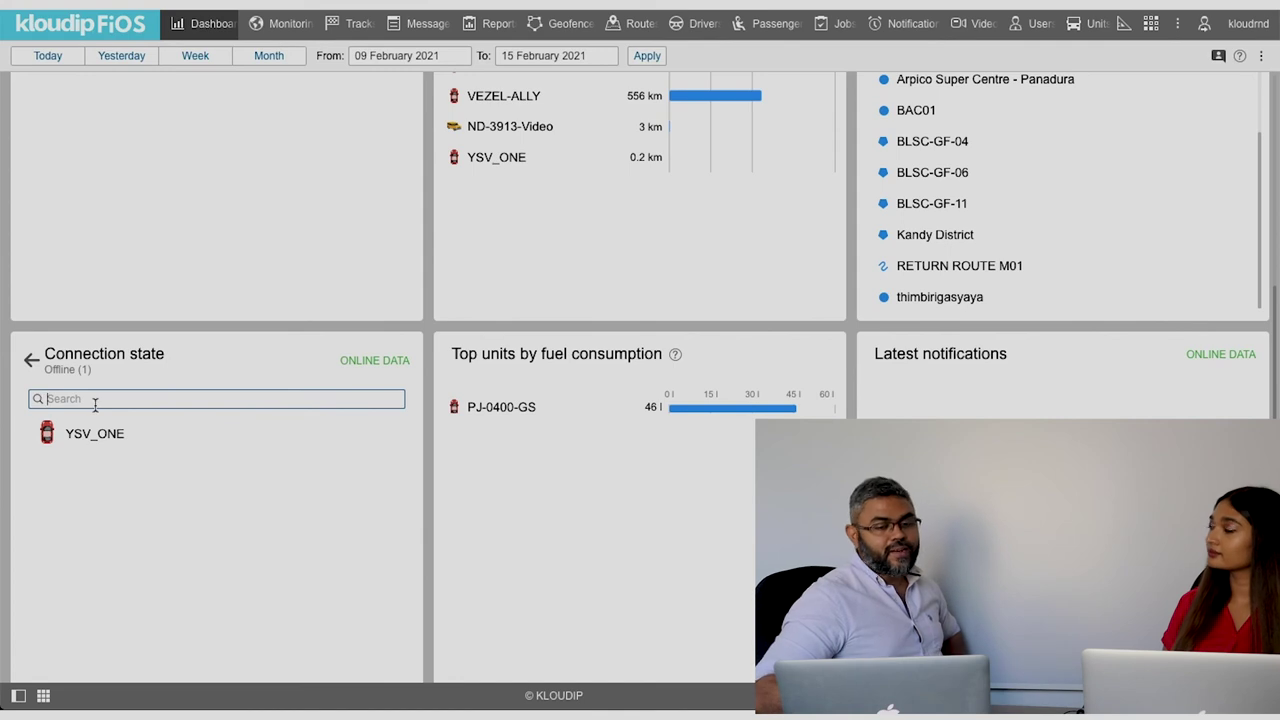
pyautogui.click(31, 360)
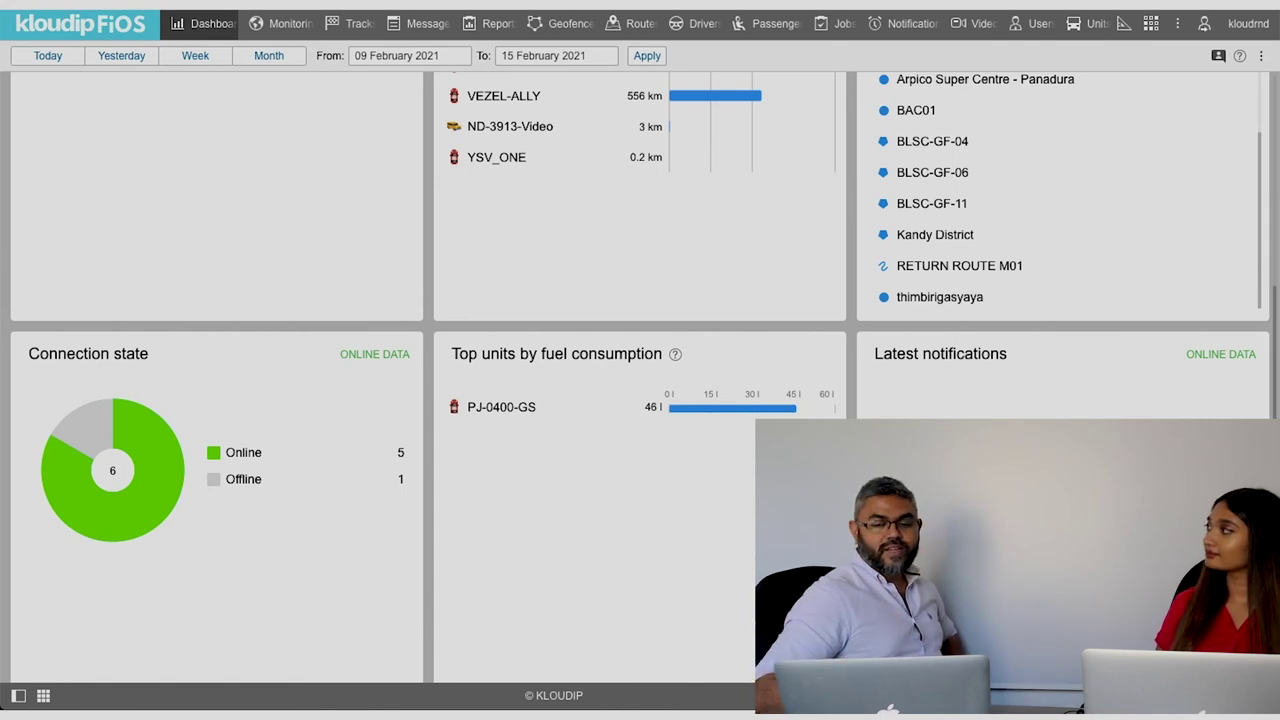
# Step: Hide the Connection state, Notifications, Mileage, Fuel consumed by FLS and Top units by fuel consumption widgets on the dashboard, keeping Speedings shown
pyautogui.scroll(10, 640, 380)
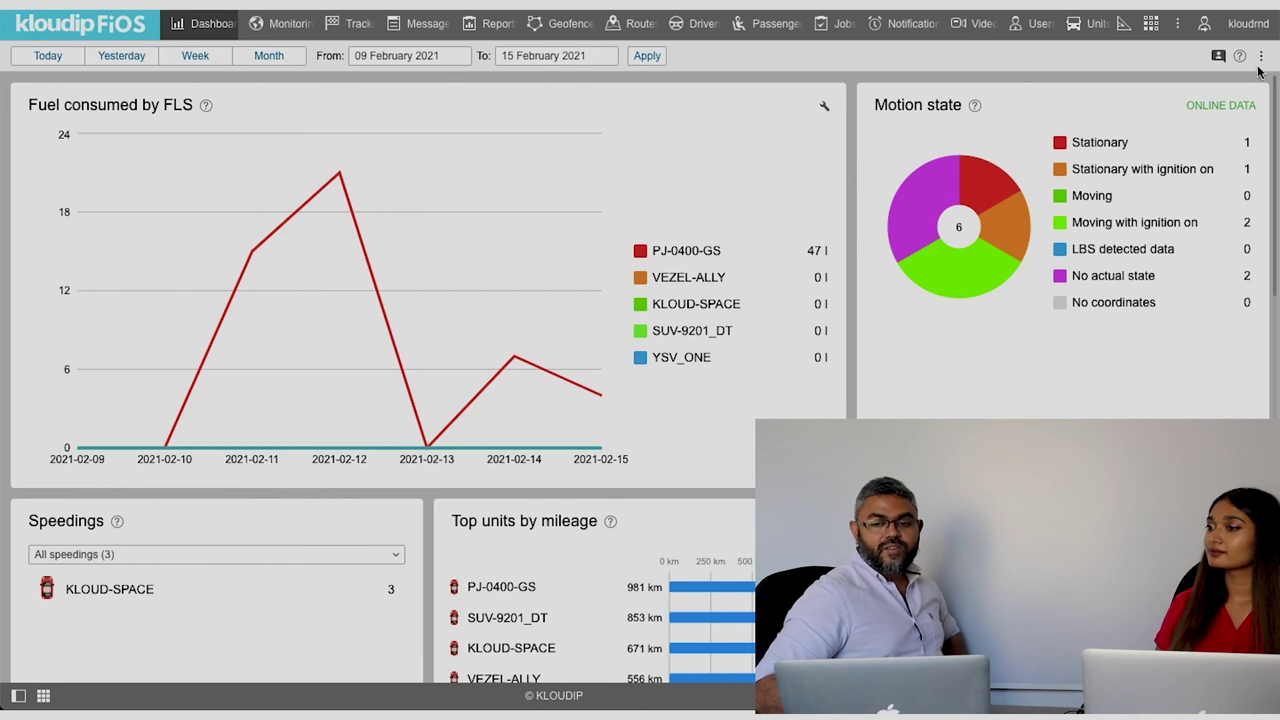
pyautogui.scroll(-5, 640, 380)
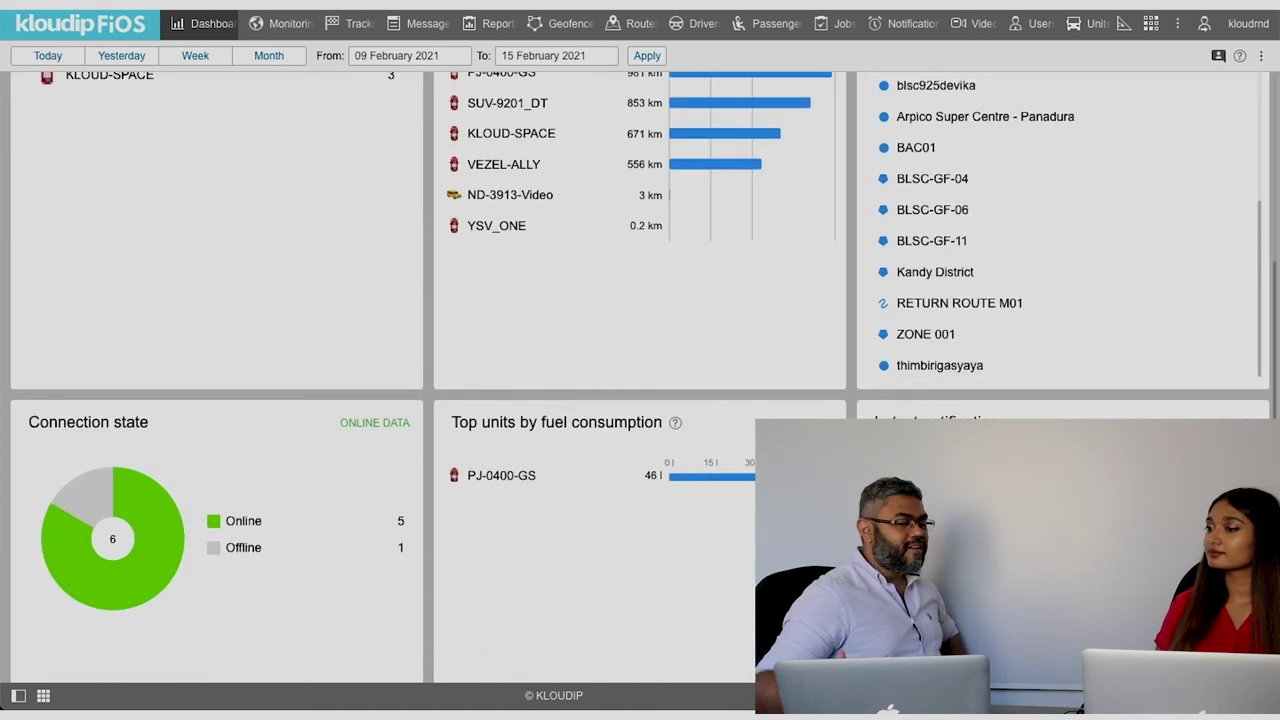
pyautogui.scroll(5, 640, 380)
pyautogui.click(1262, 58)
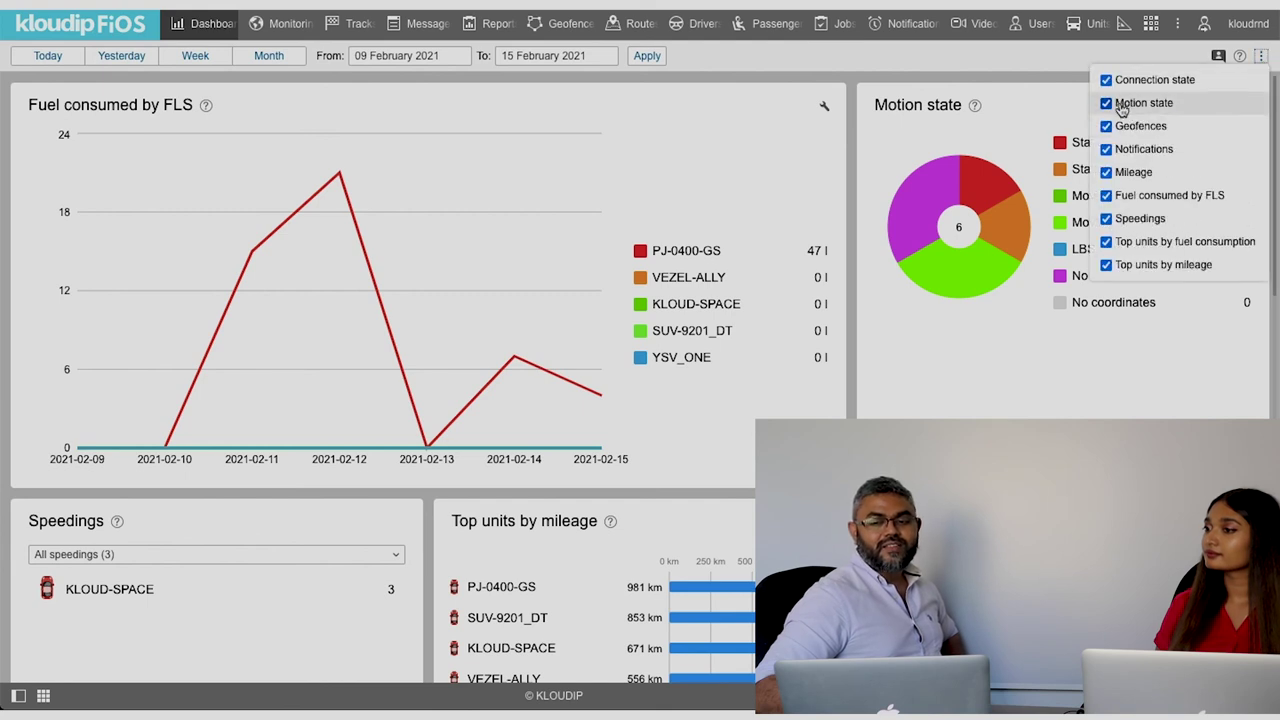
pyautogui.click(1106, 80)
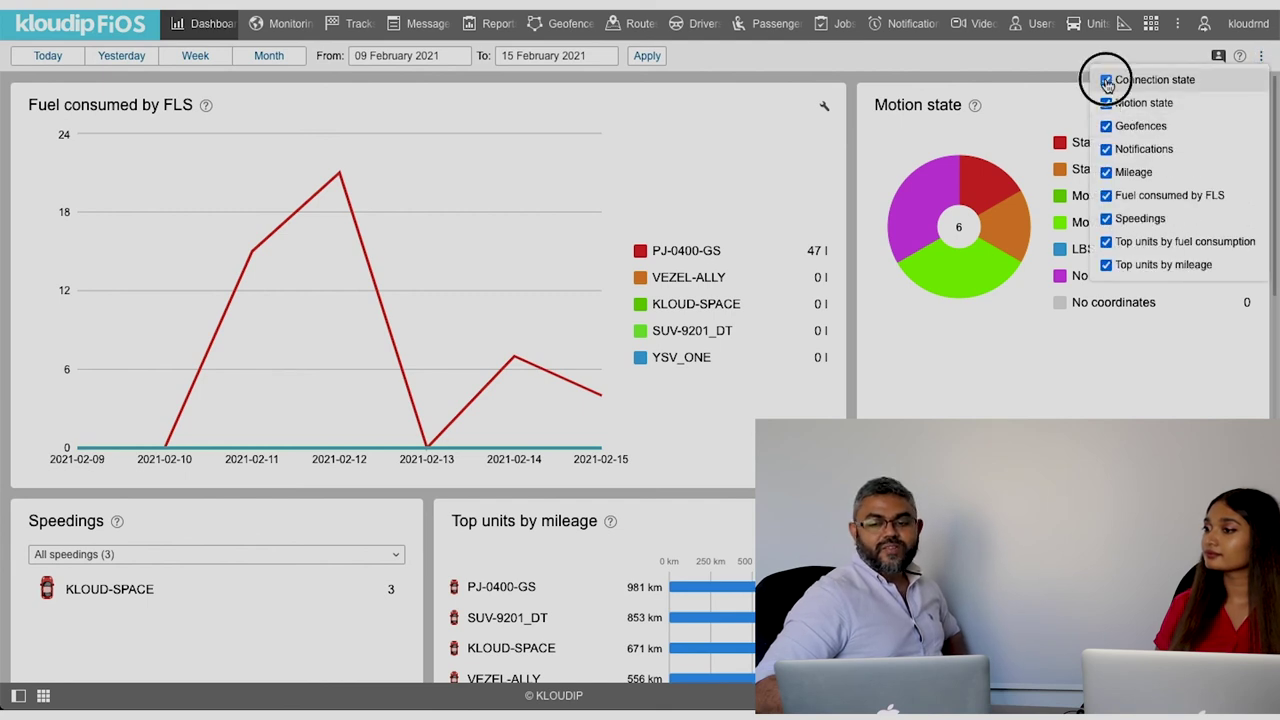
pyautogui.click(1106, 149)
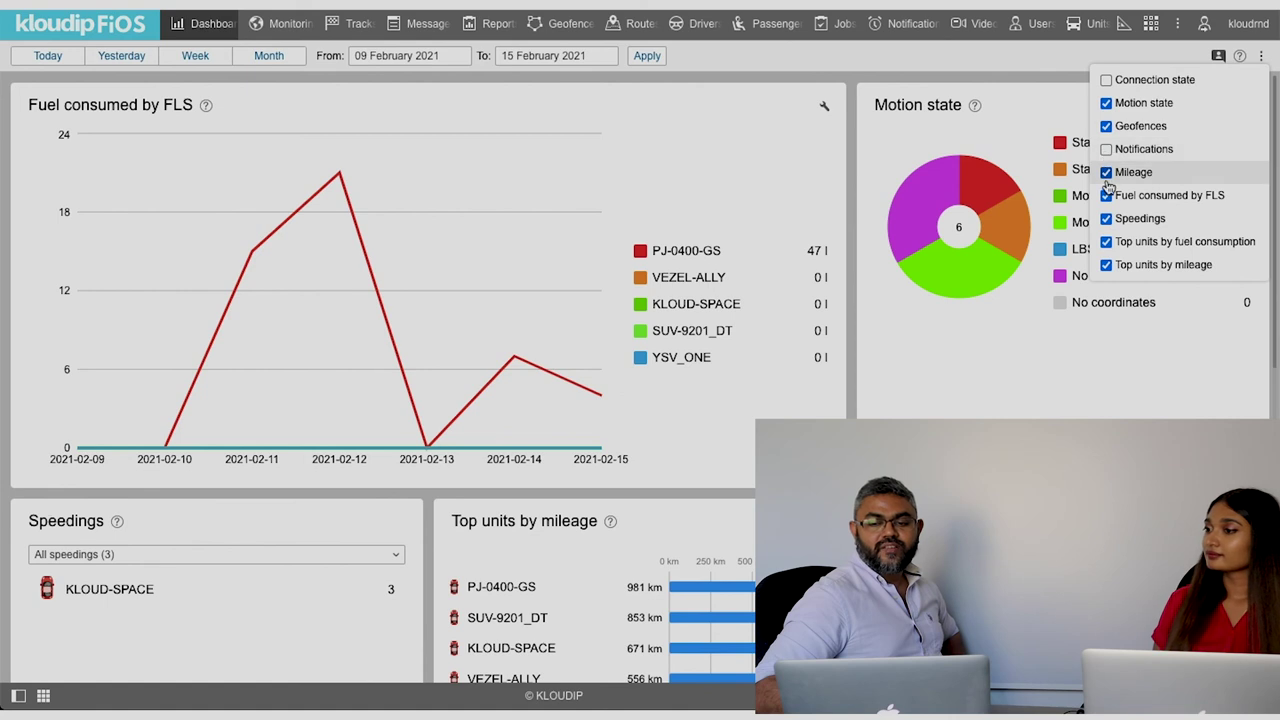
pyautogui.click(1106, 172)
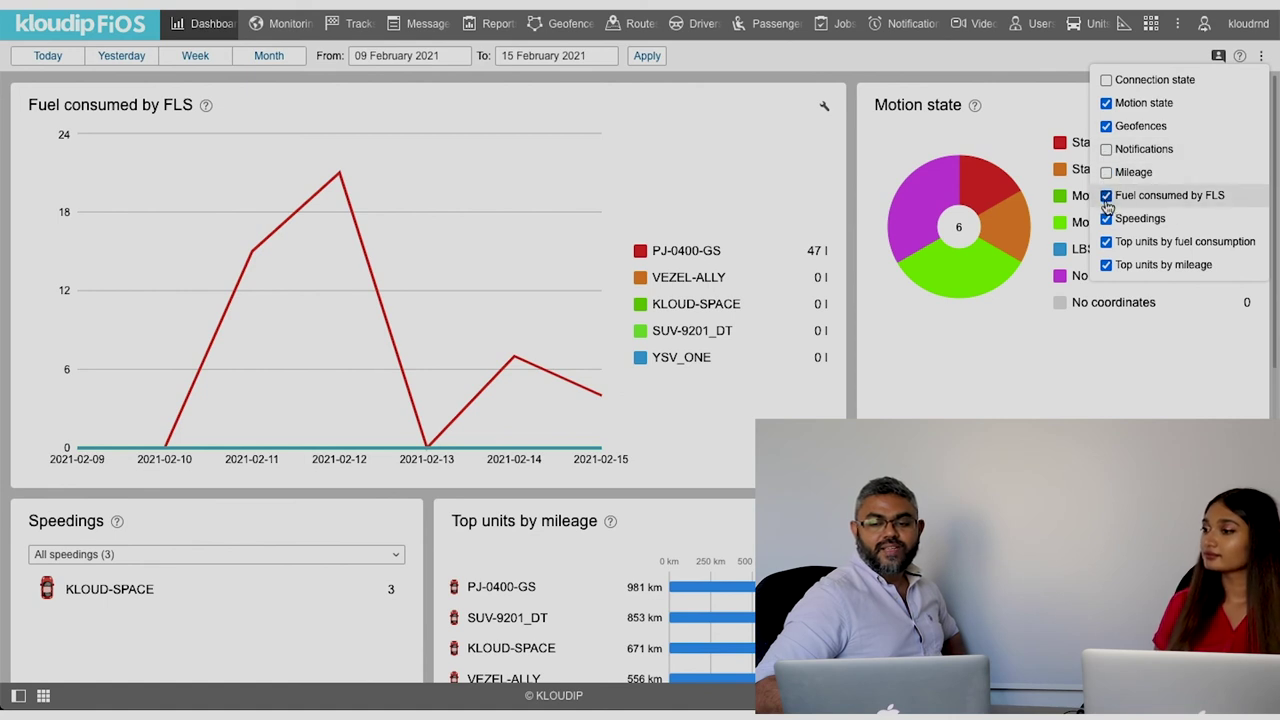
pyautogui.click(1106, 195)
pyautogui.click(1106, 220)
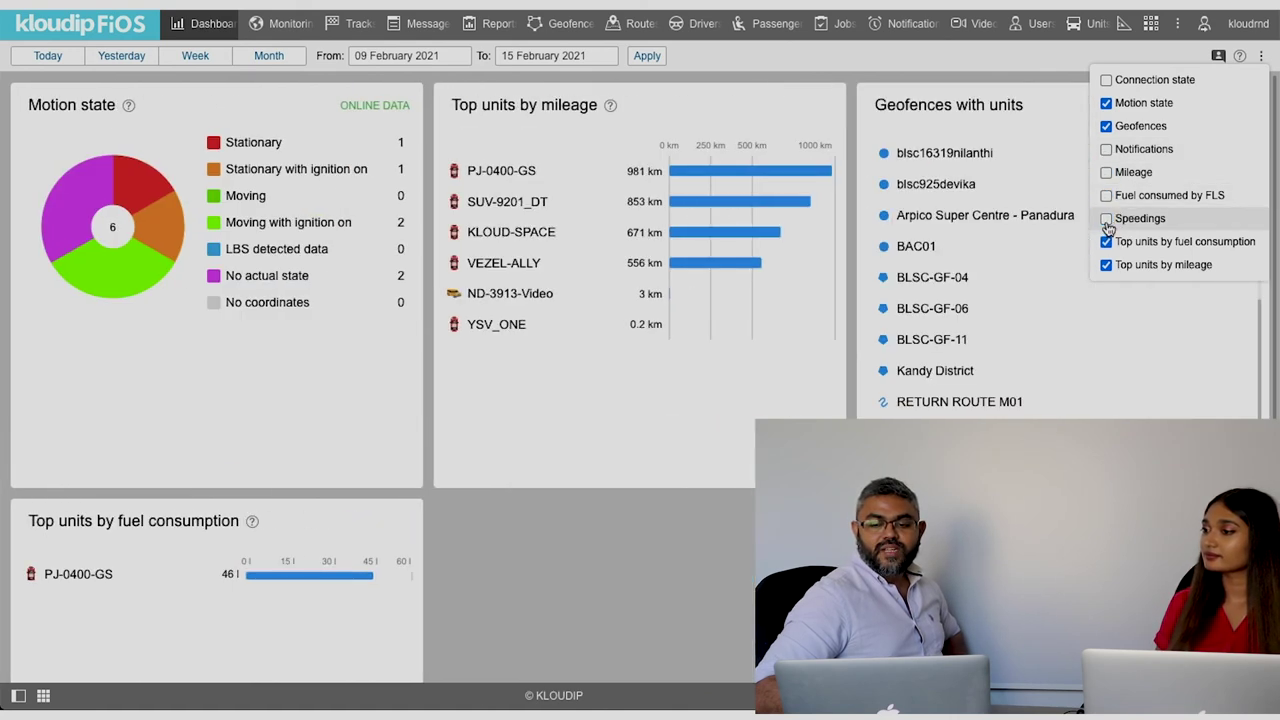
pyautogui.click(1106, 222)
pyautogui.click(1106, 241)
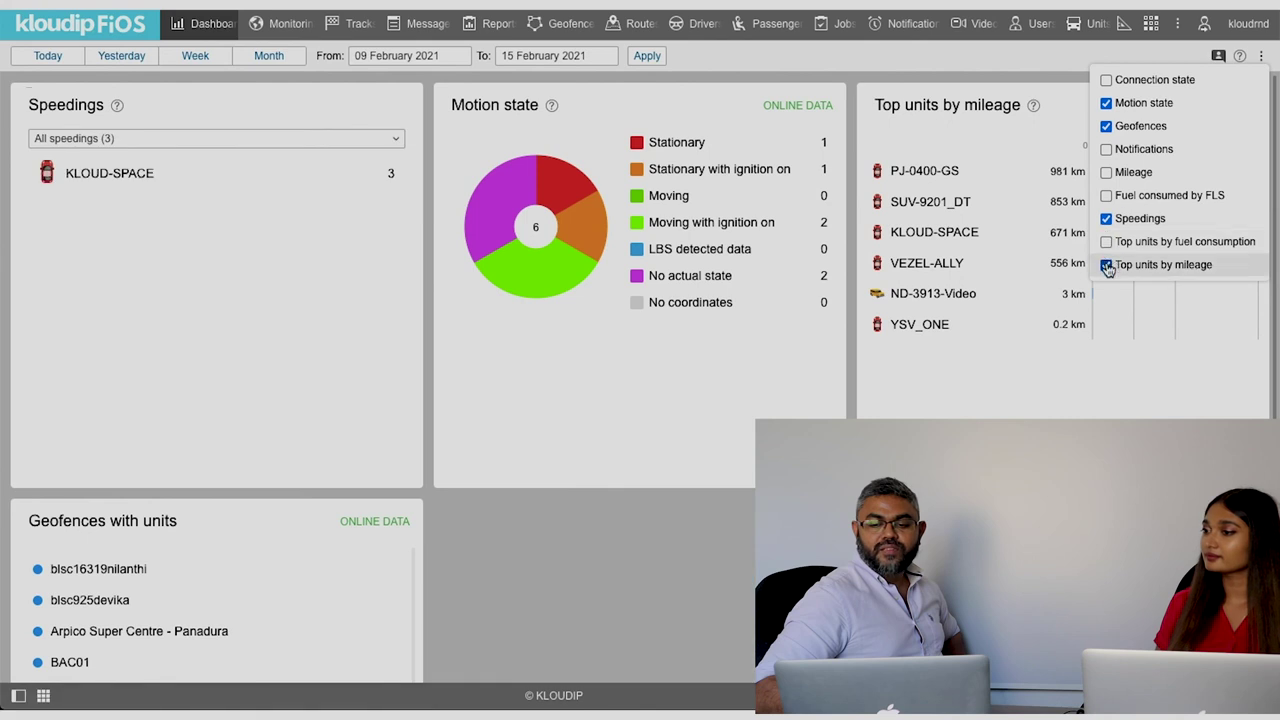
pyautogui.click(1260, 57)
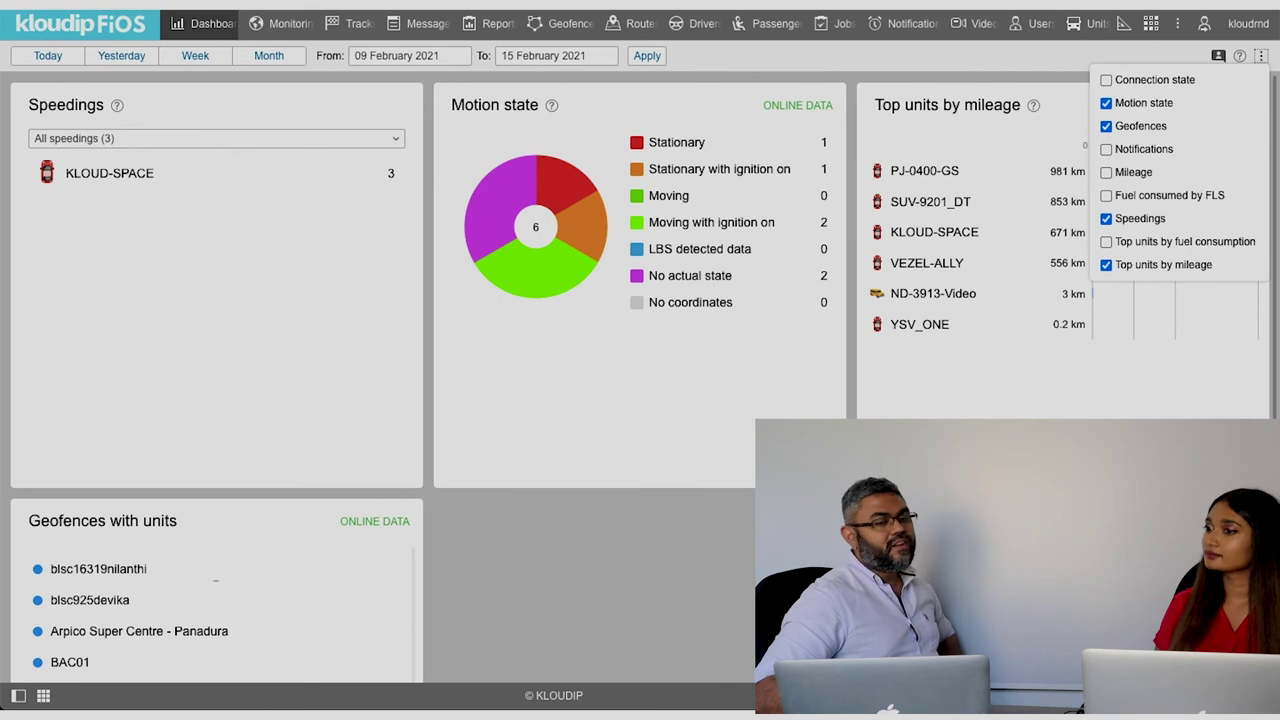